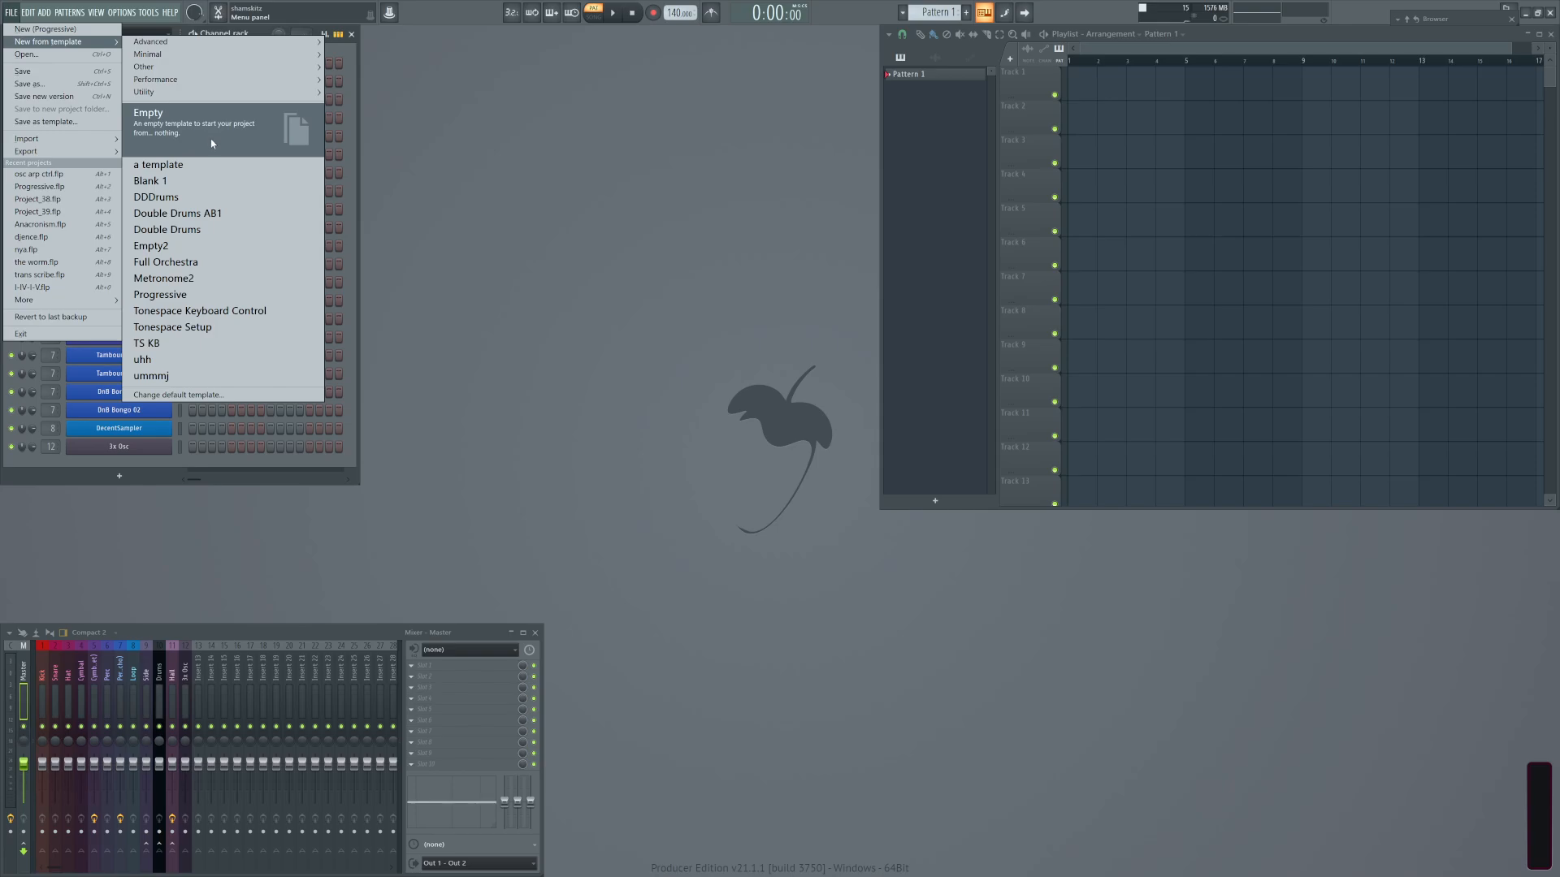
Create a new project from the Empty template, discarding the changes to the current untitled project.
{"action": "left_click", "coordinate": [211, 144]}
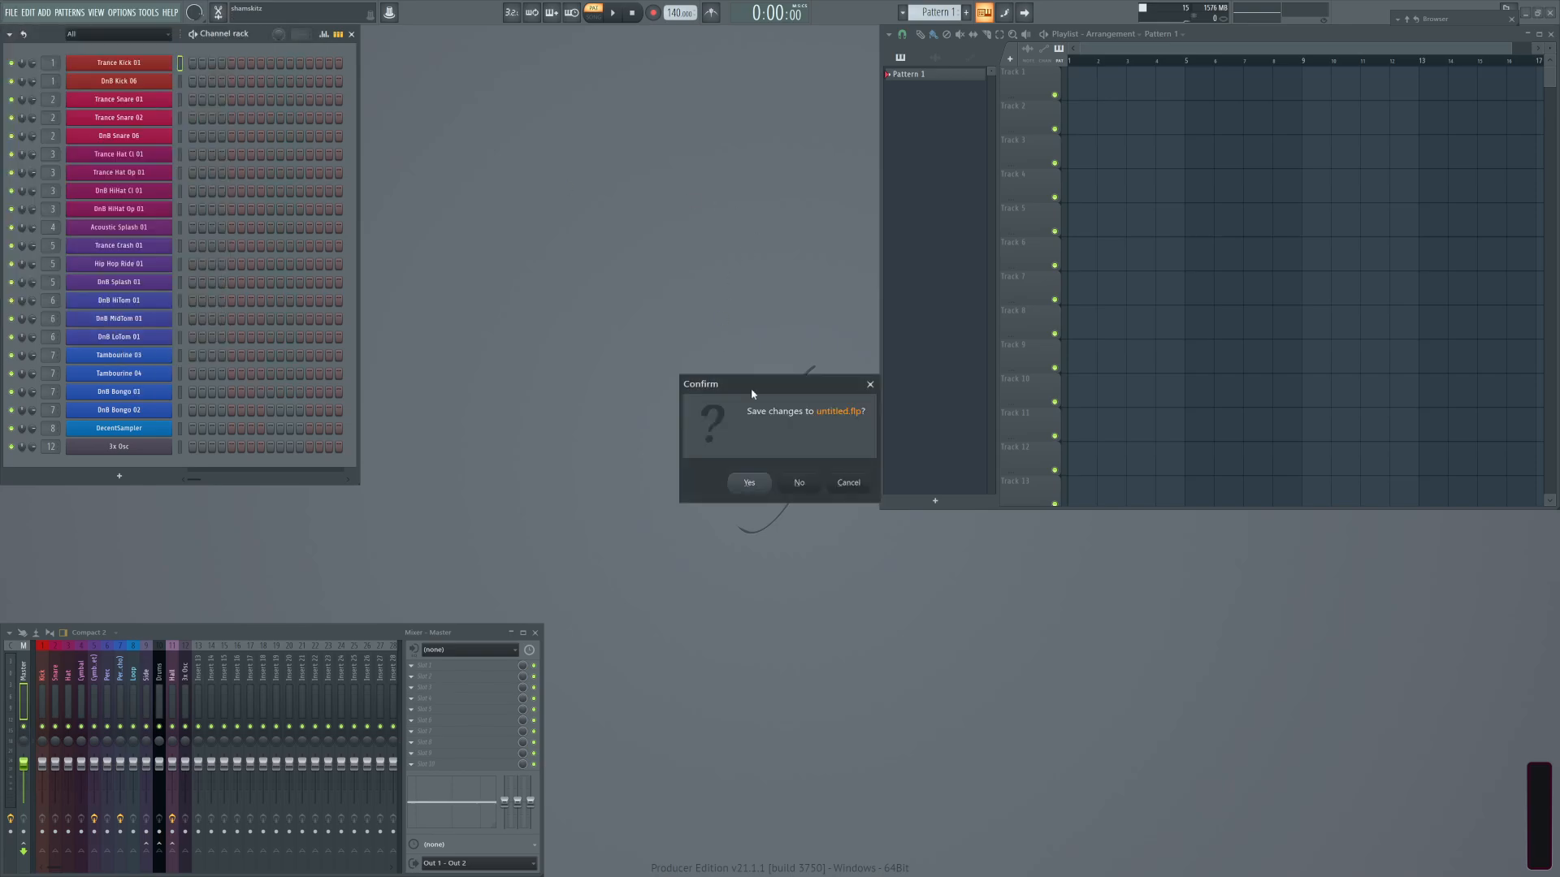
{"action": "left_click", "coordinate": [804, 486]}
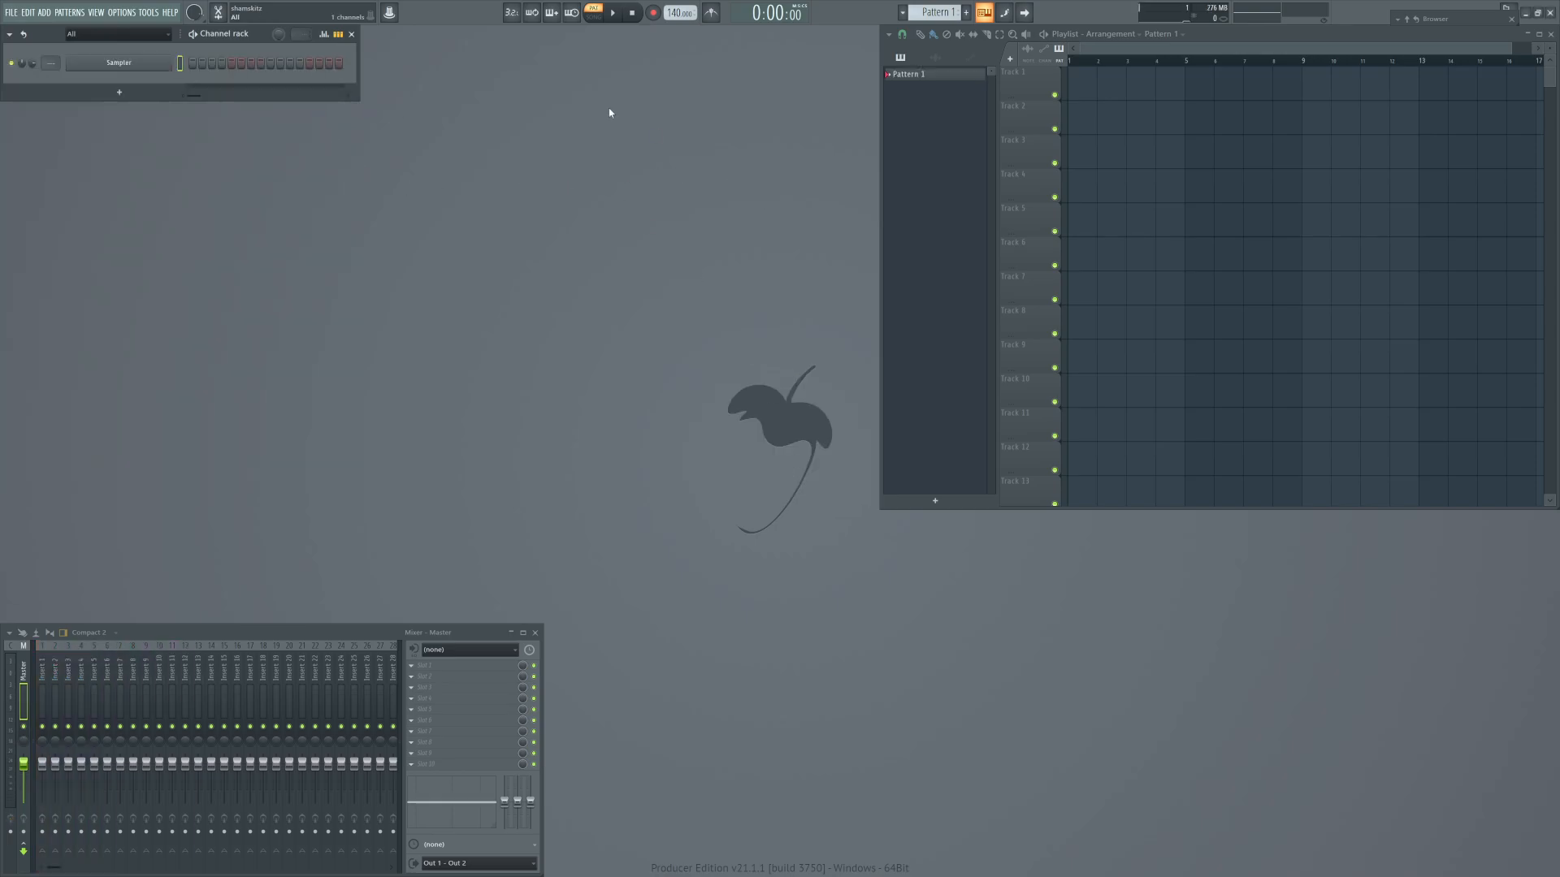
Replace the Sampler channel with the 3x Osc synth and move its window into the open workspace beside the channel rack.
{"action": "right_click", "coordinate": [116, 66]}
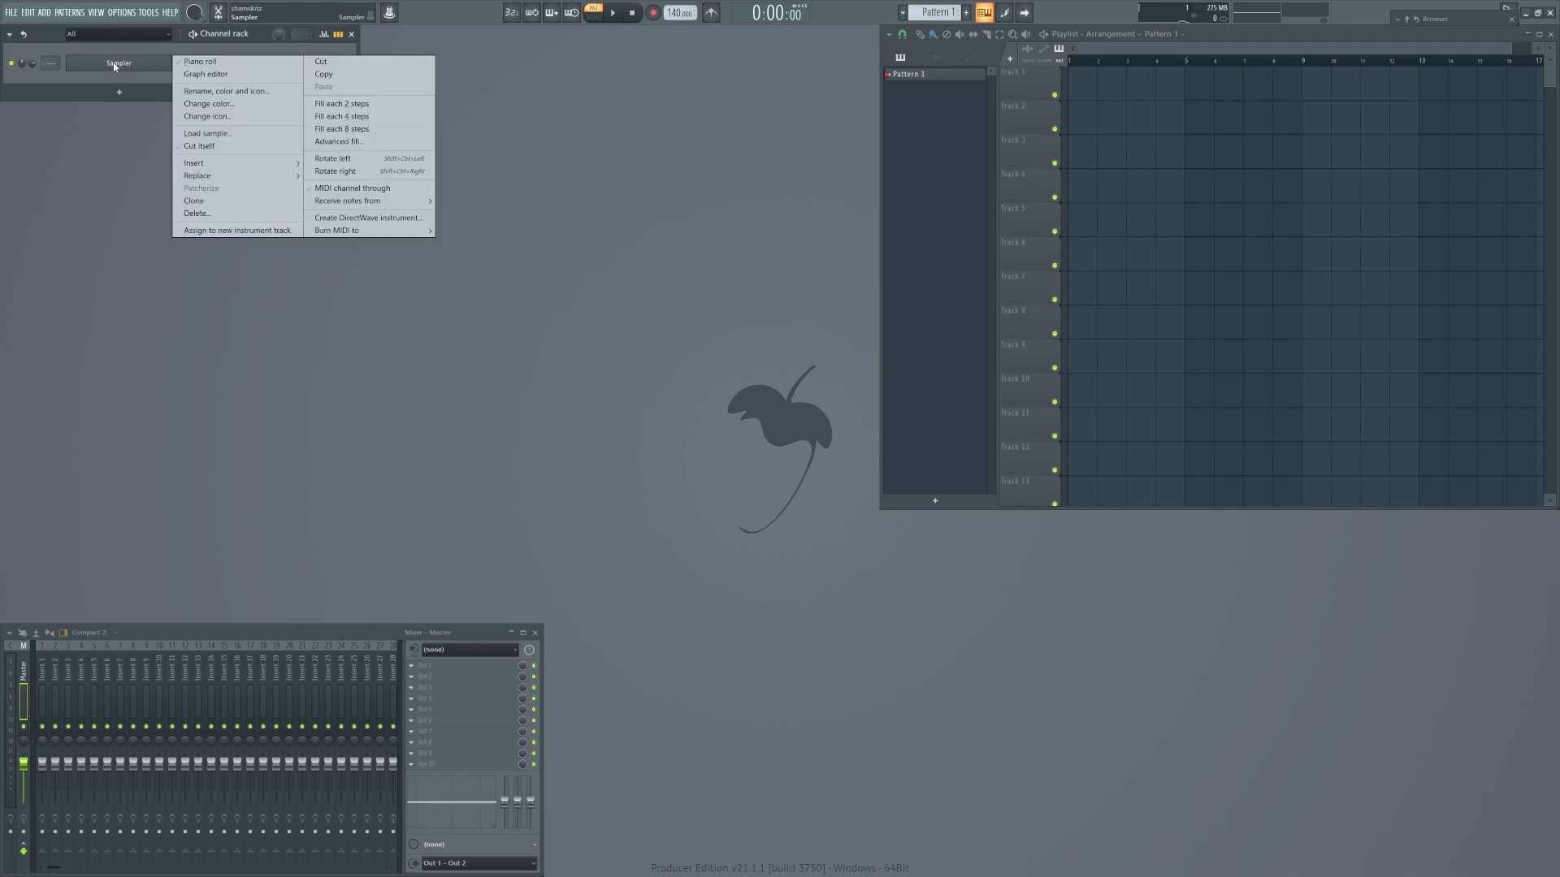
{"action": "mouse_move", "coordinate": [208, 177]}
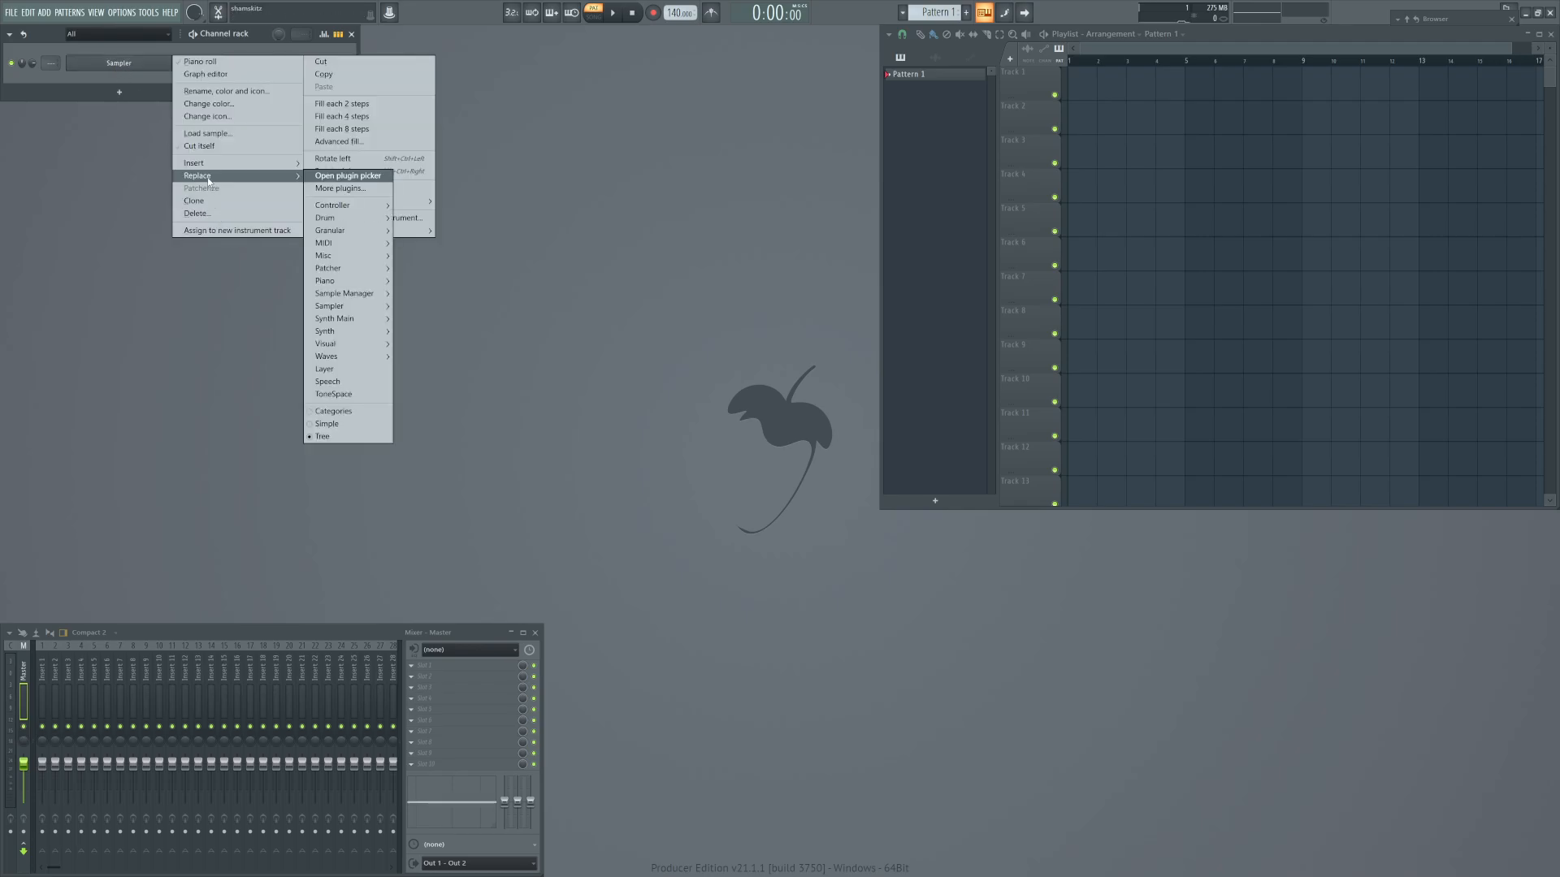
{"action": "mouse_move", "coordinate": [360, 259]}
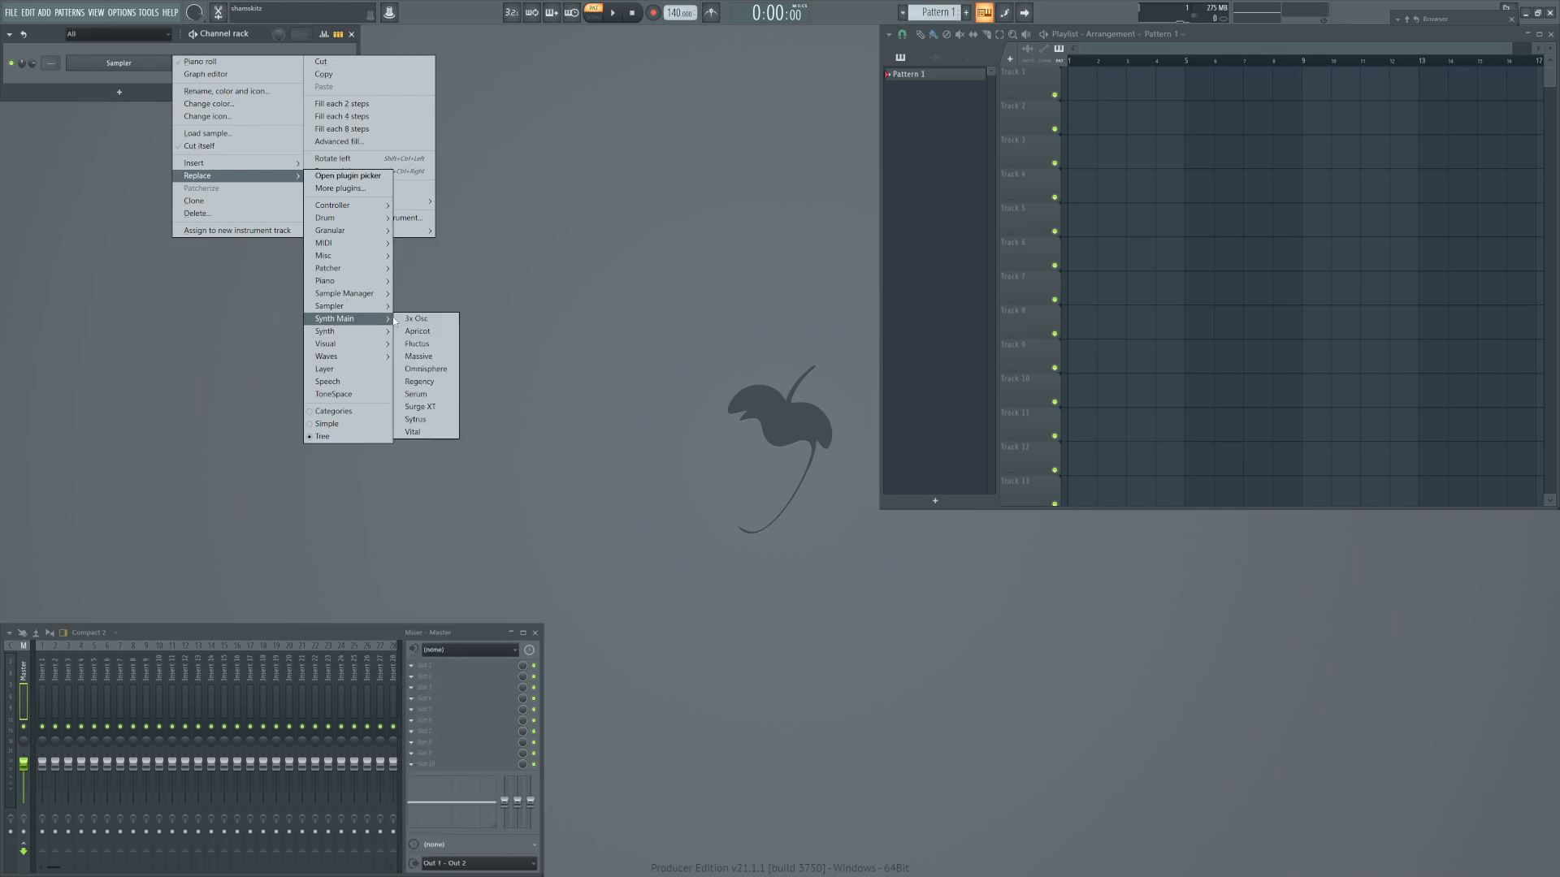
{"action": "left_click", "coordinate": [416, 318]}
{"action": "left_click_drag", "start_coordinate": [312, 201], "coordinate": [577, 226]}
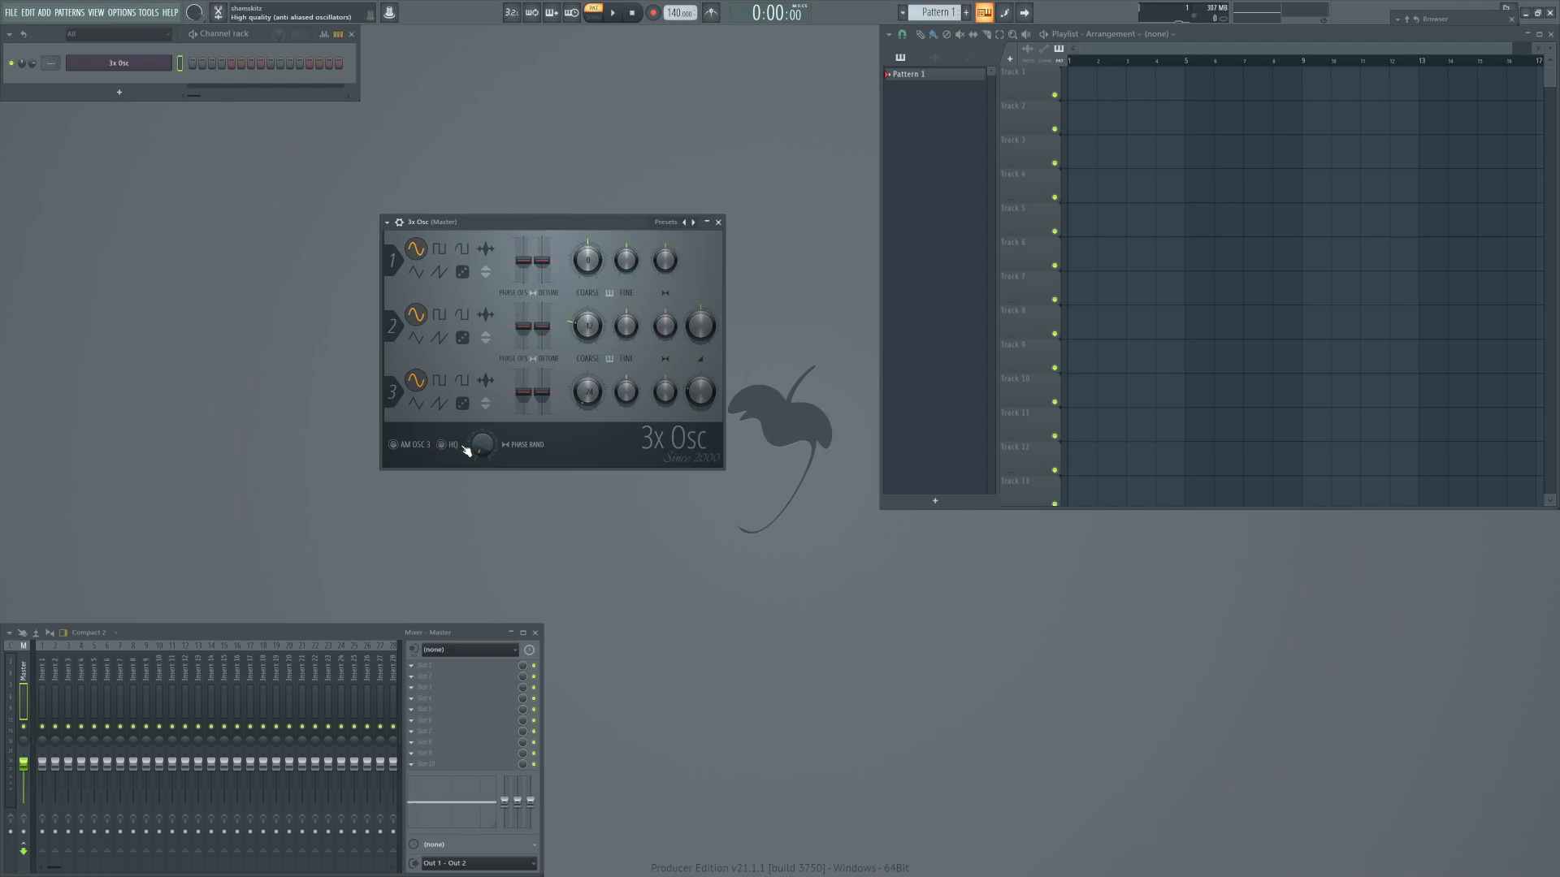
Enable AM for oscillator 3 and HQ mode in 3x Osc, and adjust oscillator 3's coarse pitch.
{"action": "left_click", "coordinate": [415, 442]}
{"action": "left_click", "coordinate": [441, 444]}
{"action": "left_click_drag", "start_coordinate": [588, 391], "coordinate": [587, 375]}
Change oscillator 2 to the rounded waveform and oscillator 3 to the triangle, and raise oscillator 2's coarse pitch.
{"action": "left_click", "coordinate": [461, 315]}
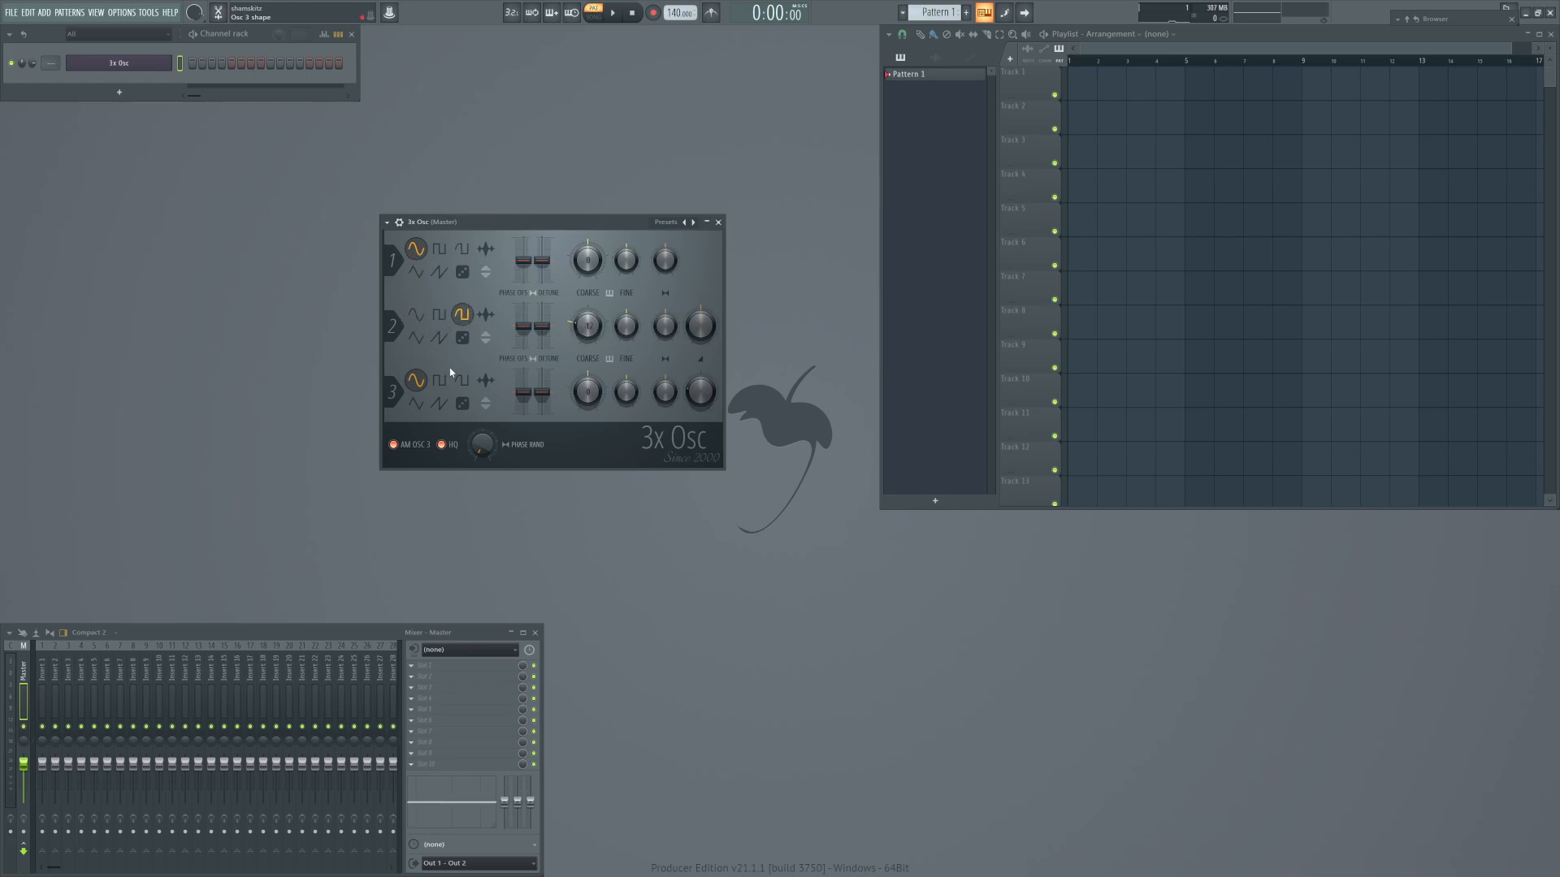
{"action": "left_click", "coordinate": [419, 404]}
{"action": "left_click_drag", "start_coordinate": [585, 326], "coordinate": [585, 294]}
Enable the 3x Osc volume envelope and shape it into a pluck with no attack or hold, a short decay and low sustain.
{"action": "left_click", "coordinate": [398, 222]}
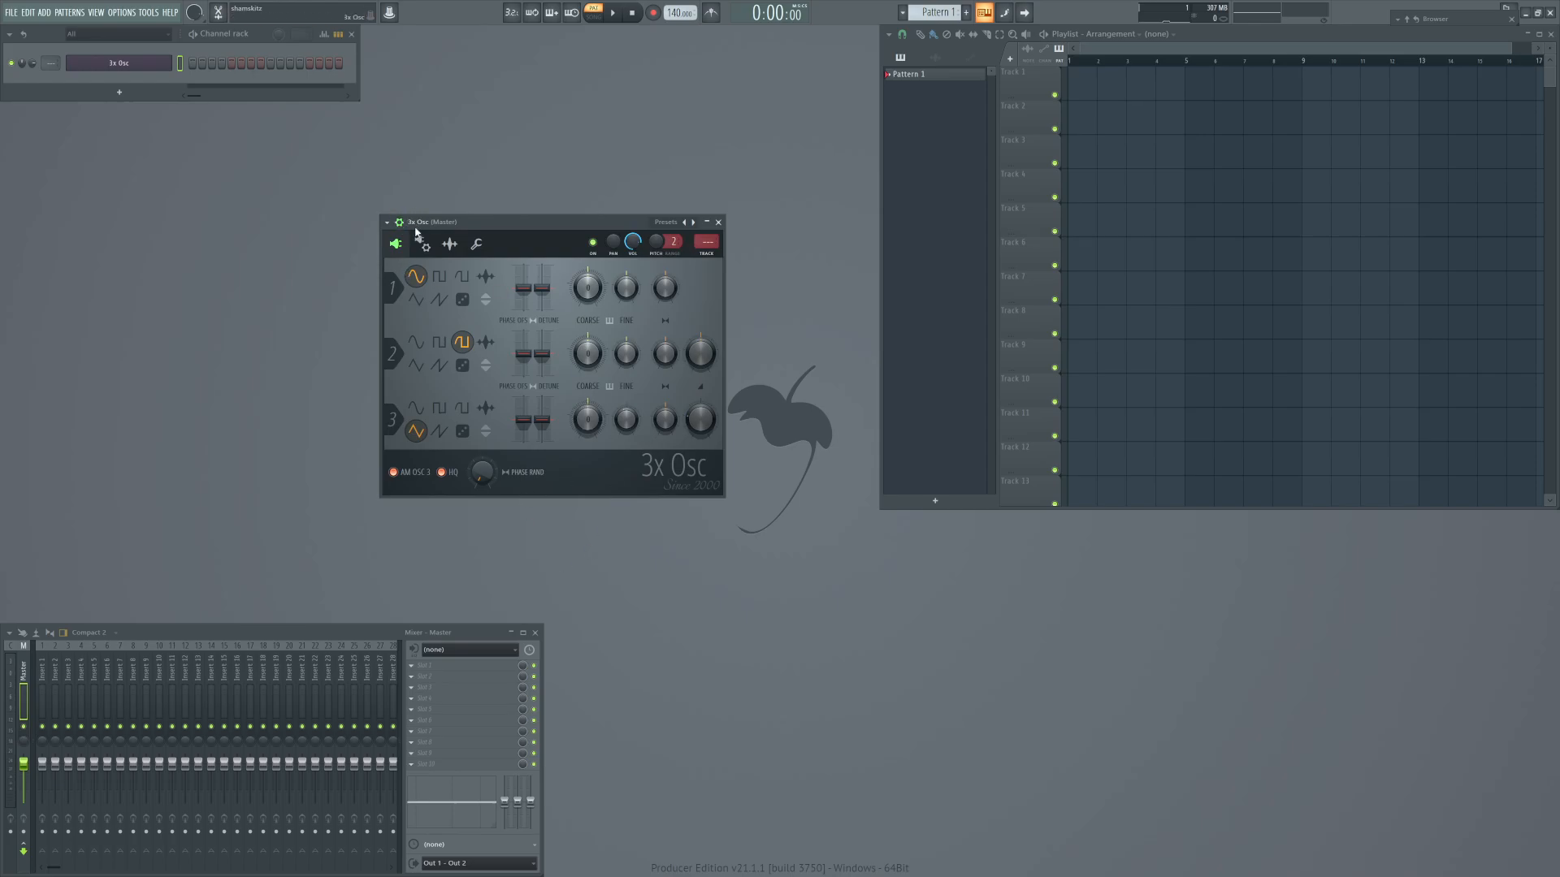
{"action": "left_click", "coordinate": [477, 244]}
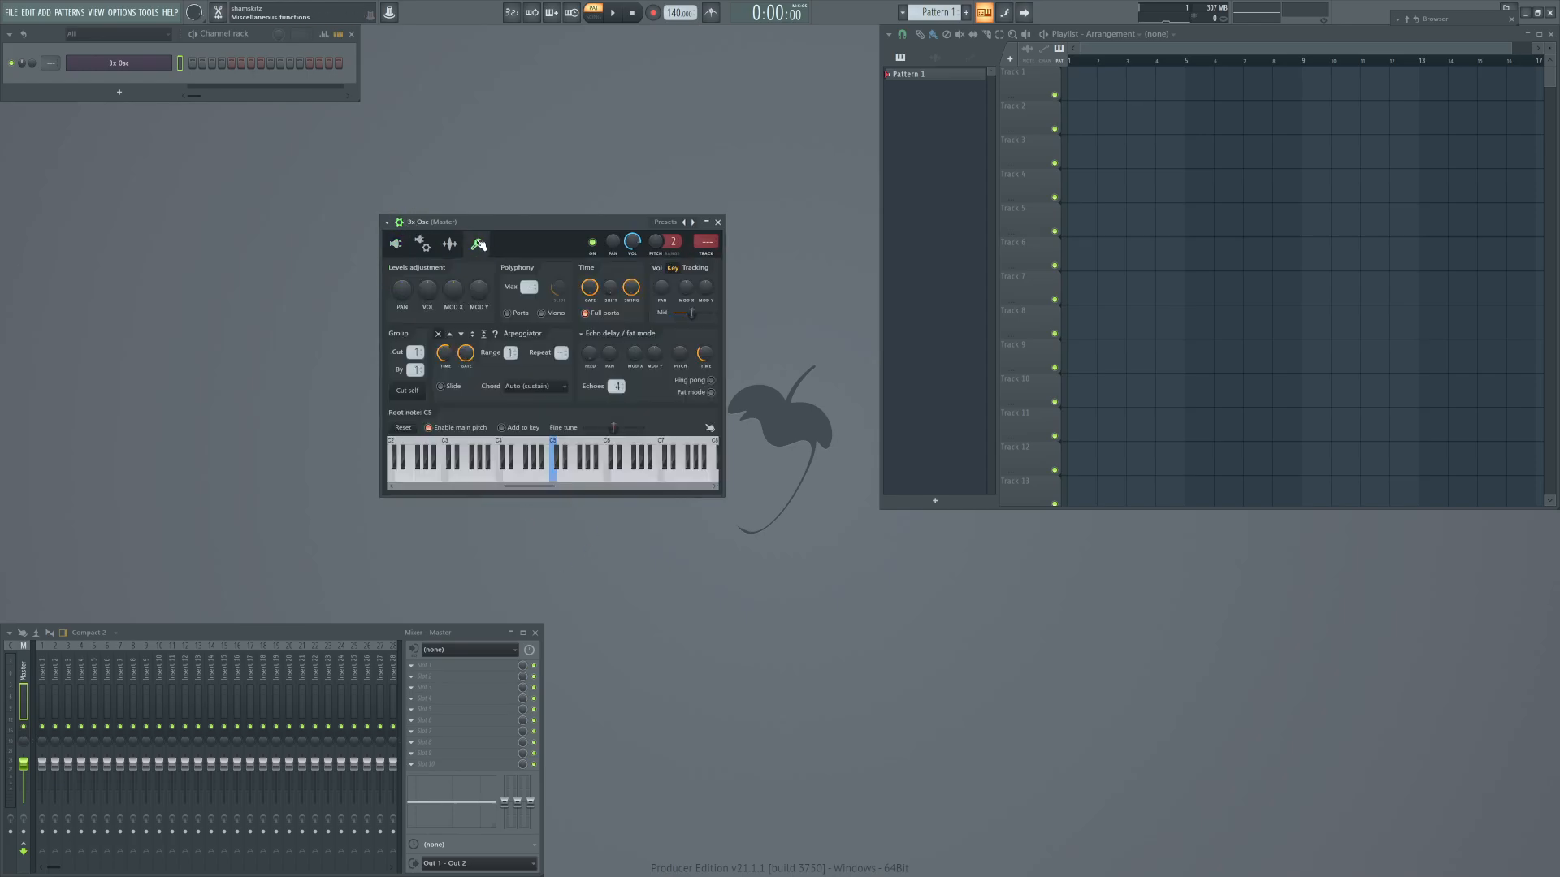
{"action": "left_click", "coordinate": [422, 244]}
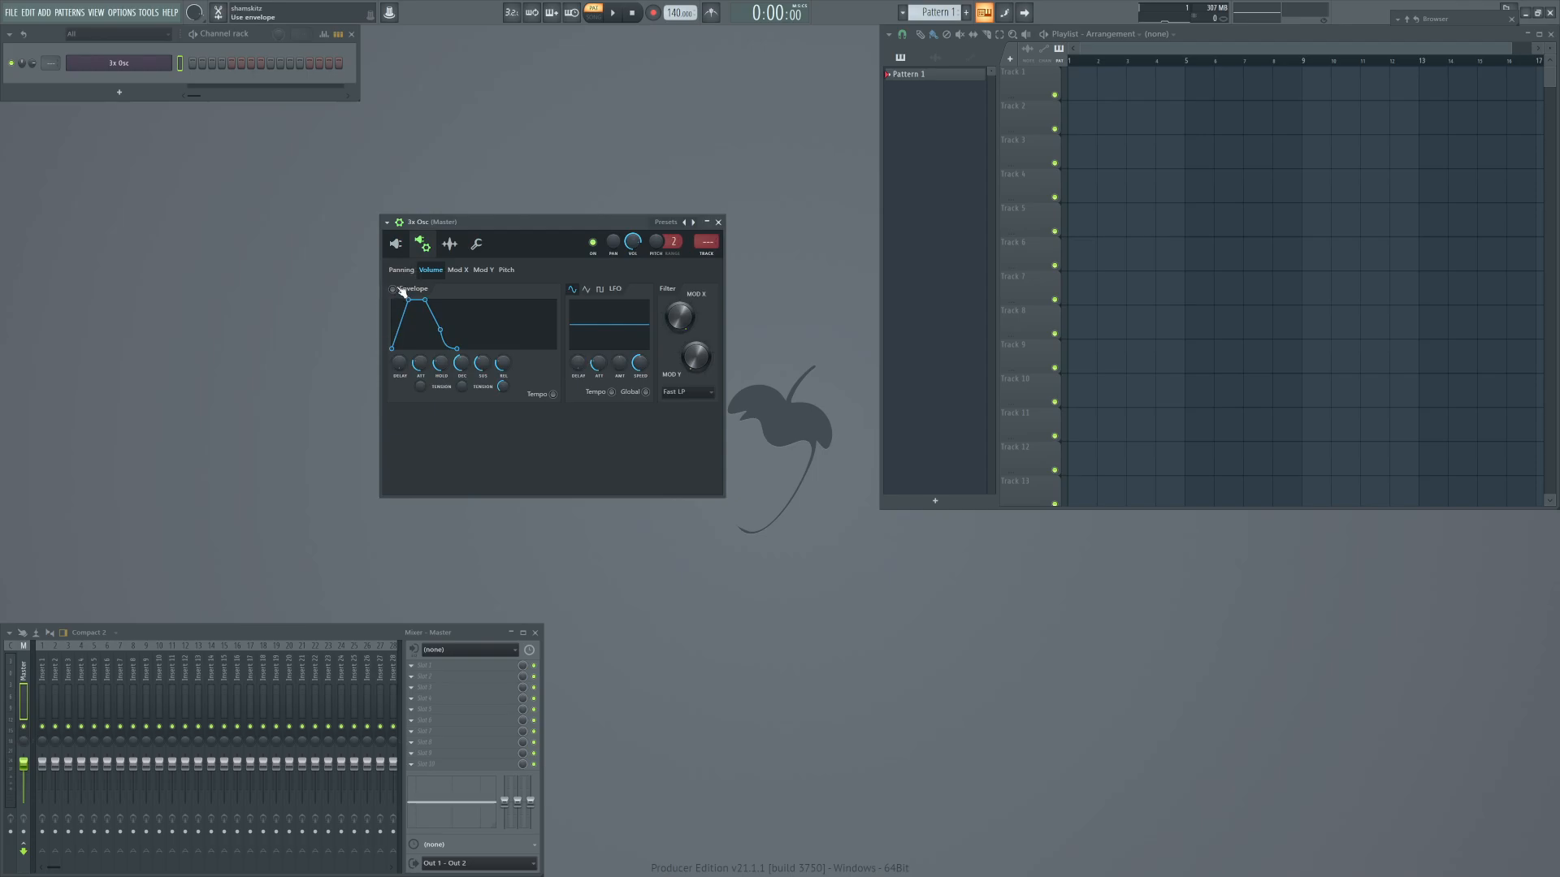
{"action": "left_click", "coordinate": [394, 289]}
{"action": "mouse_move", "coordinate": [419, 363]}
{"action": "left_mouse_down"}
{"action": "mouse_move", "coordinate": [420, 406]}
{"action": "mouse_move", "coordinate": [420, 360]}
{"action": "left_mouse_up"}
{"action": "mouse_move", "coordinate": [440, 366]}
{"action": "left_mouse_down"}
{"action": "mouse_move", "coordinate": [440, 395]}
{"action": "mouse_move", "coordinate": [462, 387]}
{"action": "left_mouse_up"}
{"action": "left_click_drag", "start_coordinate": [483, 364], "coordinate": [483, 383]}
Give the 3x Osc pitch a slight LFO with about 21% speed and play a note to hear it.
{"action": "left_click", "coordinate": [508, 270]}
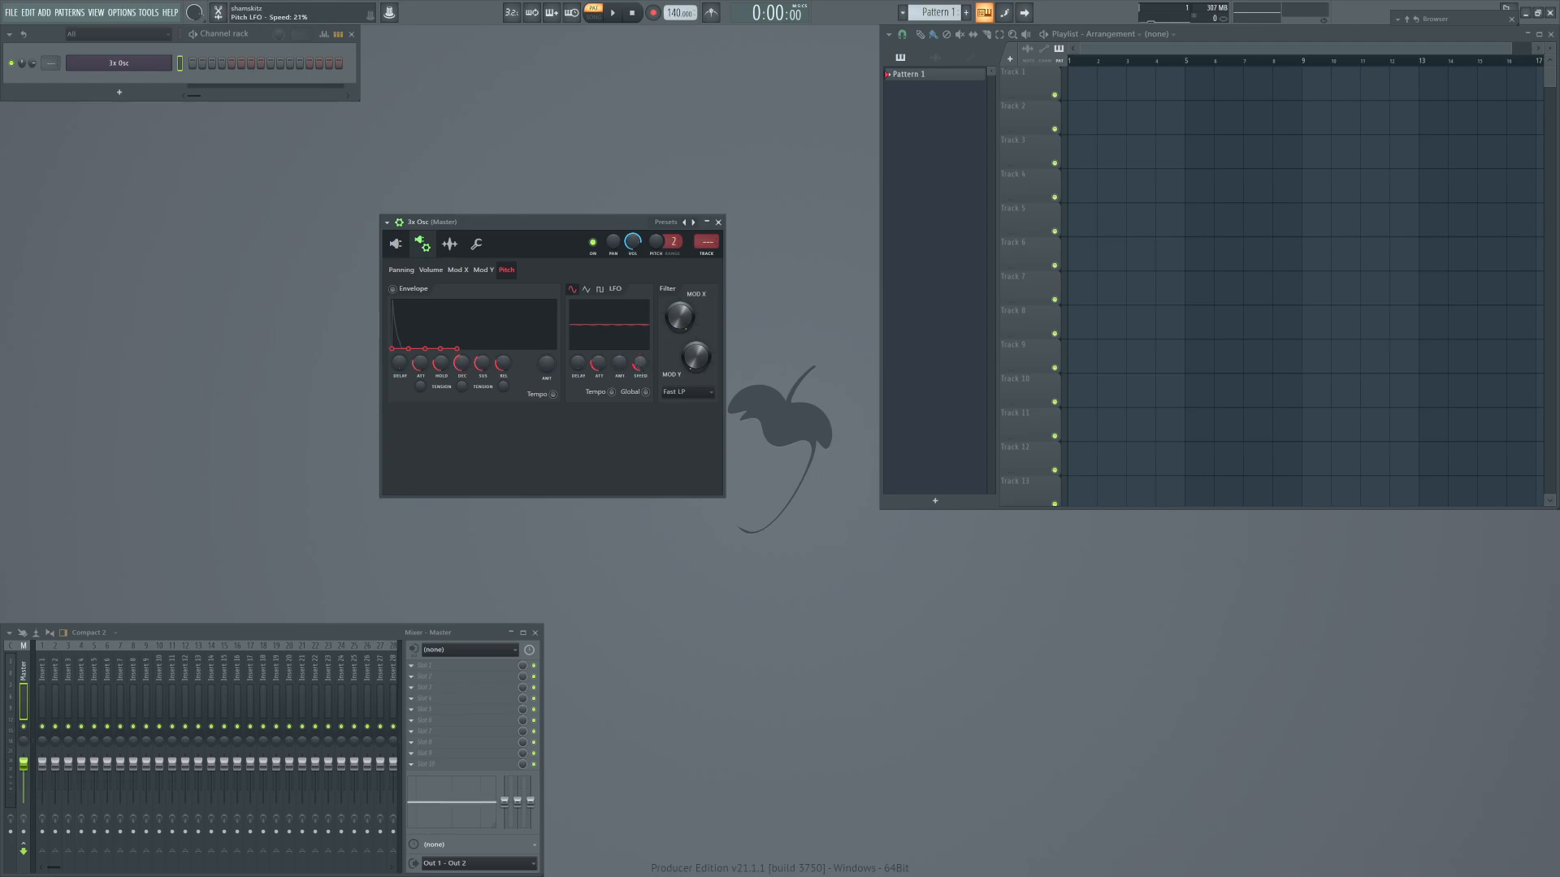
{"action": "key", "text": "q"}
Enable the Mod X filter envelope with a positive amount, no attack or hold and a short decay, and play a test note.
{"action": "left_click", "coordinate": [458, 271]}
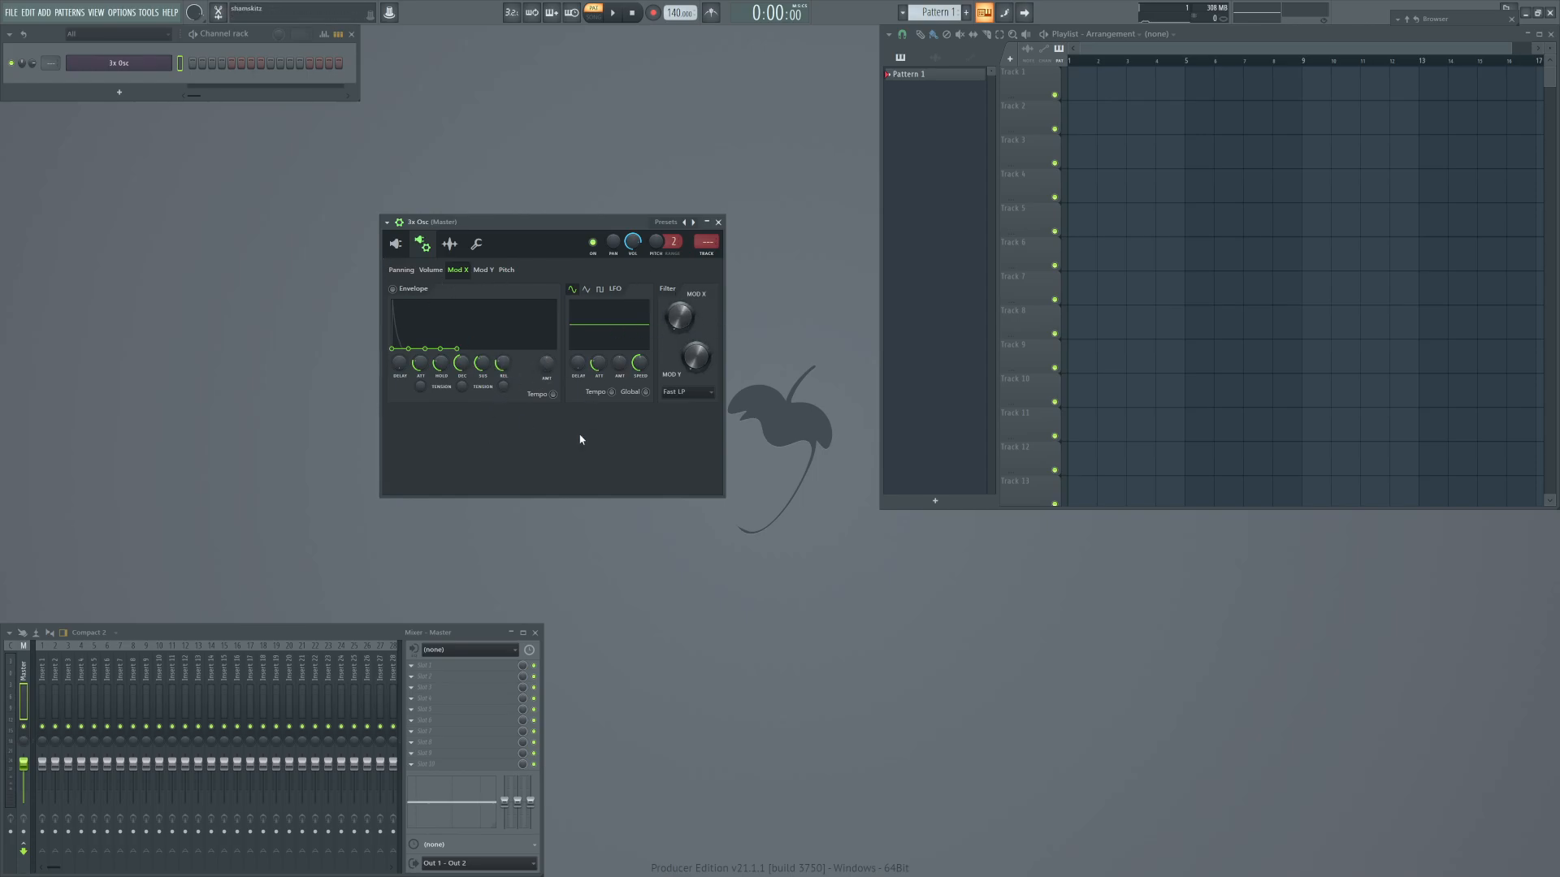
{"action": "left_click_drag", "start_coordinate": [547, 363], "coordinate": [547, 342]}
{"action": "left_click_drag", "start_coordinate": [420, 363], "coordinate": [502, 380]}
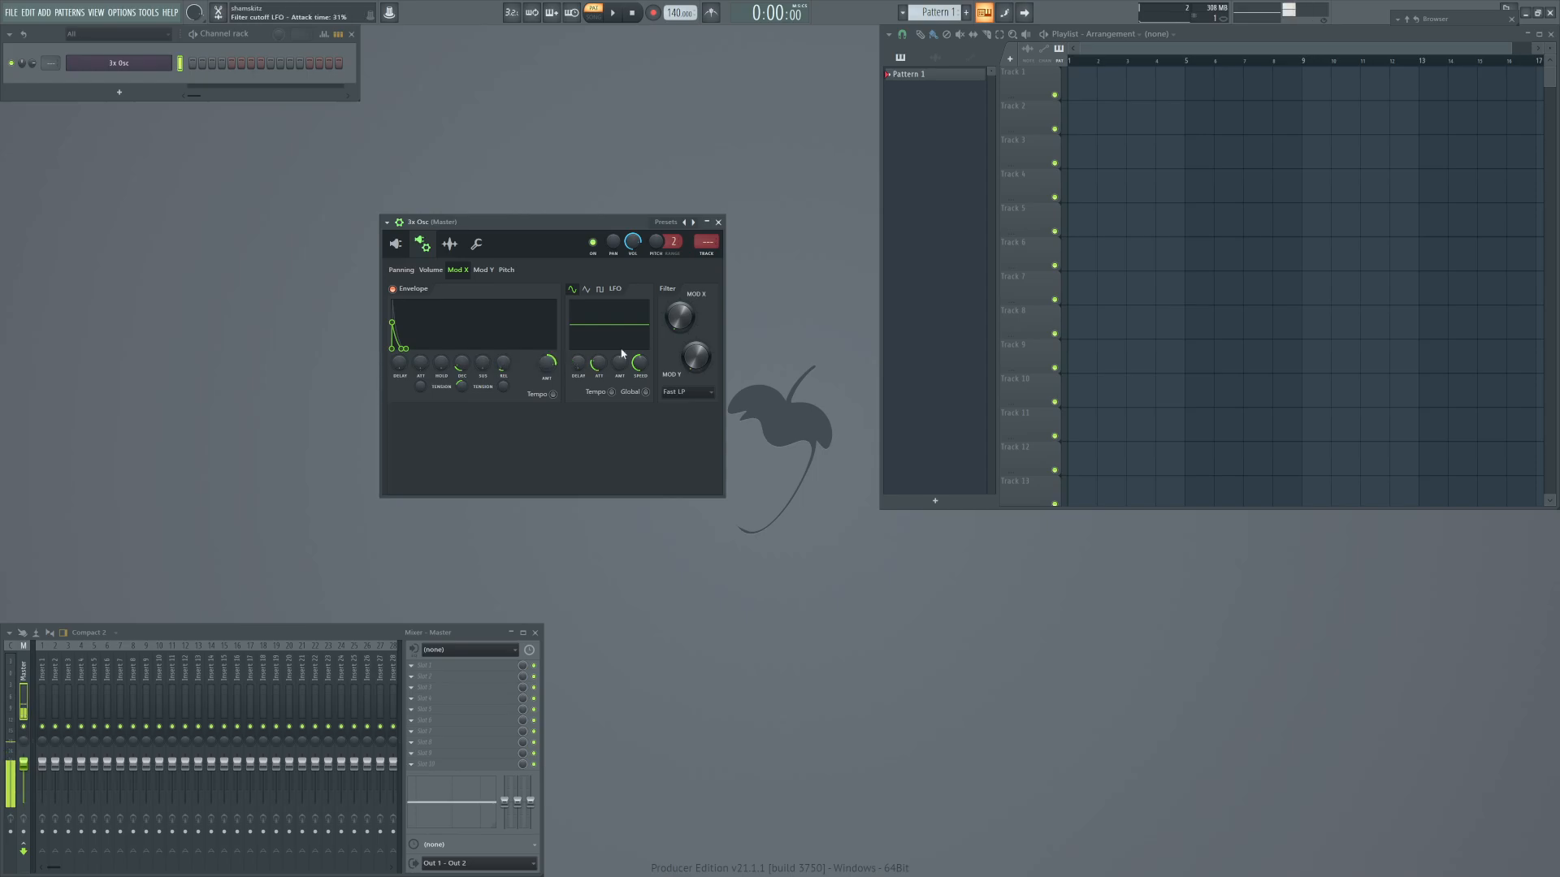
{"action": "key", "text": "e"}
Raise the amount of the Mod X envelope slightly and play repeated notes to audition the filter pluck.
{"action": "left_click_drag", "start_coordinate": [547, 363], "coordinate": [461, 365]}
{"action": "key", "text": "c"}
{"action": "key", "text": "c"}
{"action": "key", "text": "c"}
{"action": "key", "text": "c"}
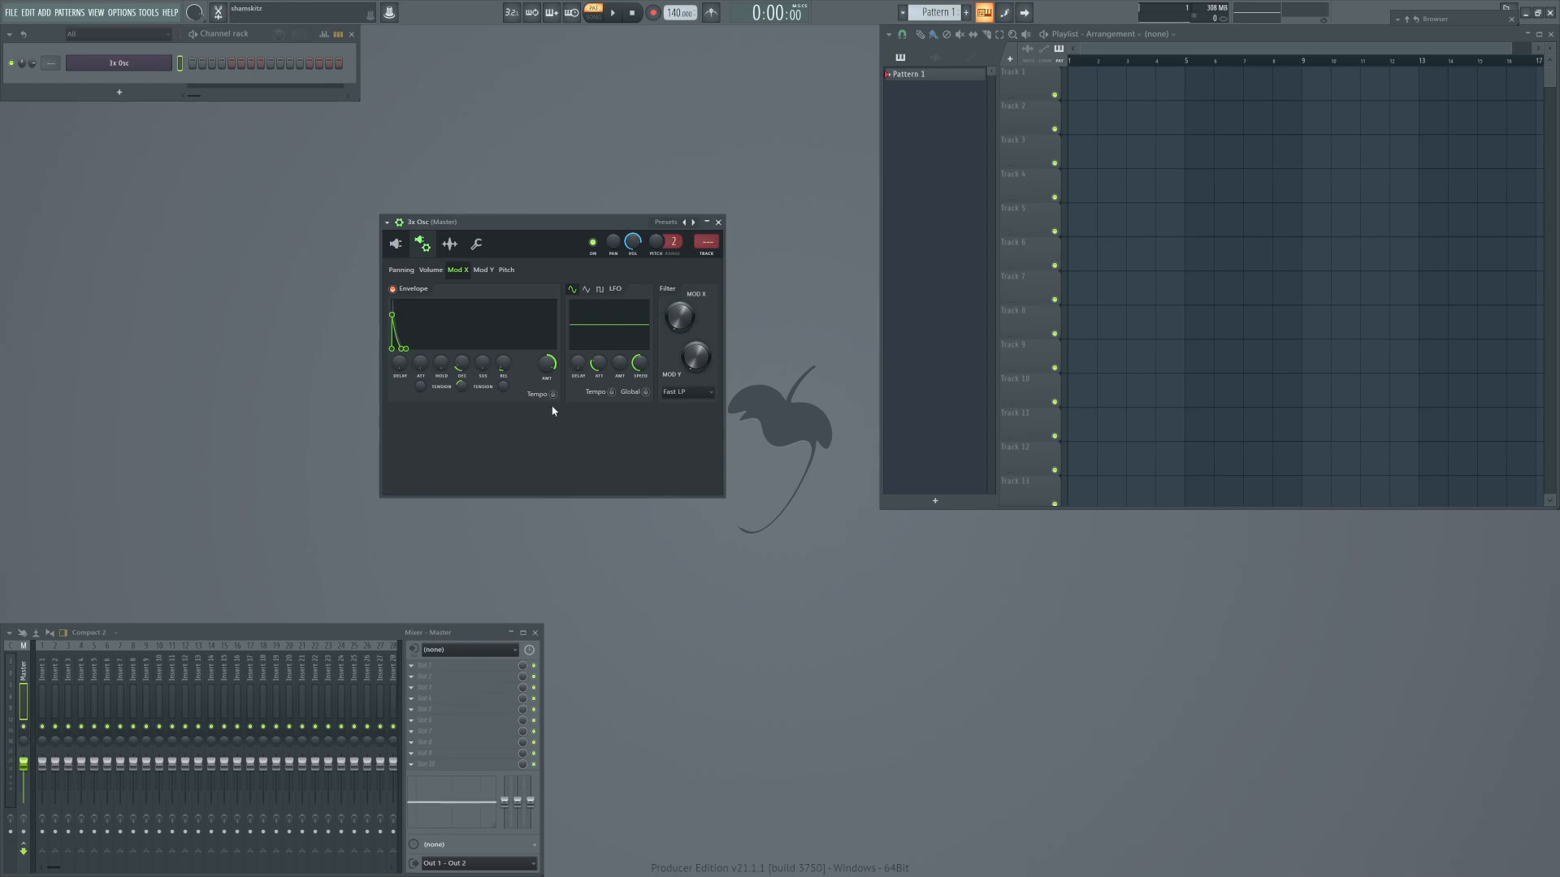
Compare the volume and Mod X envelopes while playing notes, and try out the filter's Mod Y control.
{"action": "left_click", "coordinate": [435, 269]}
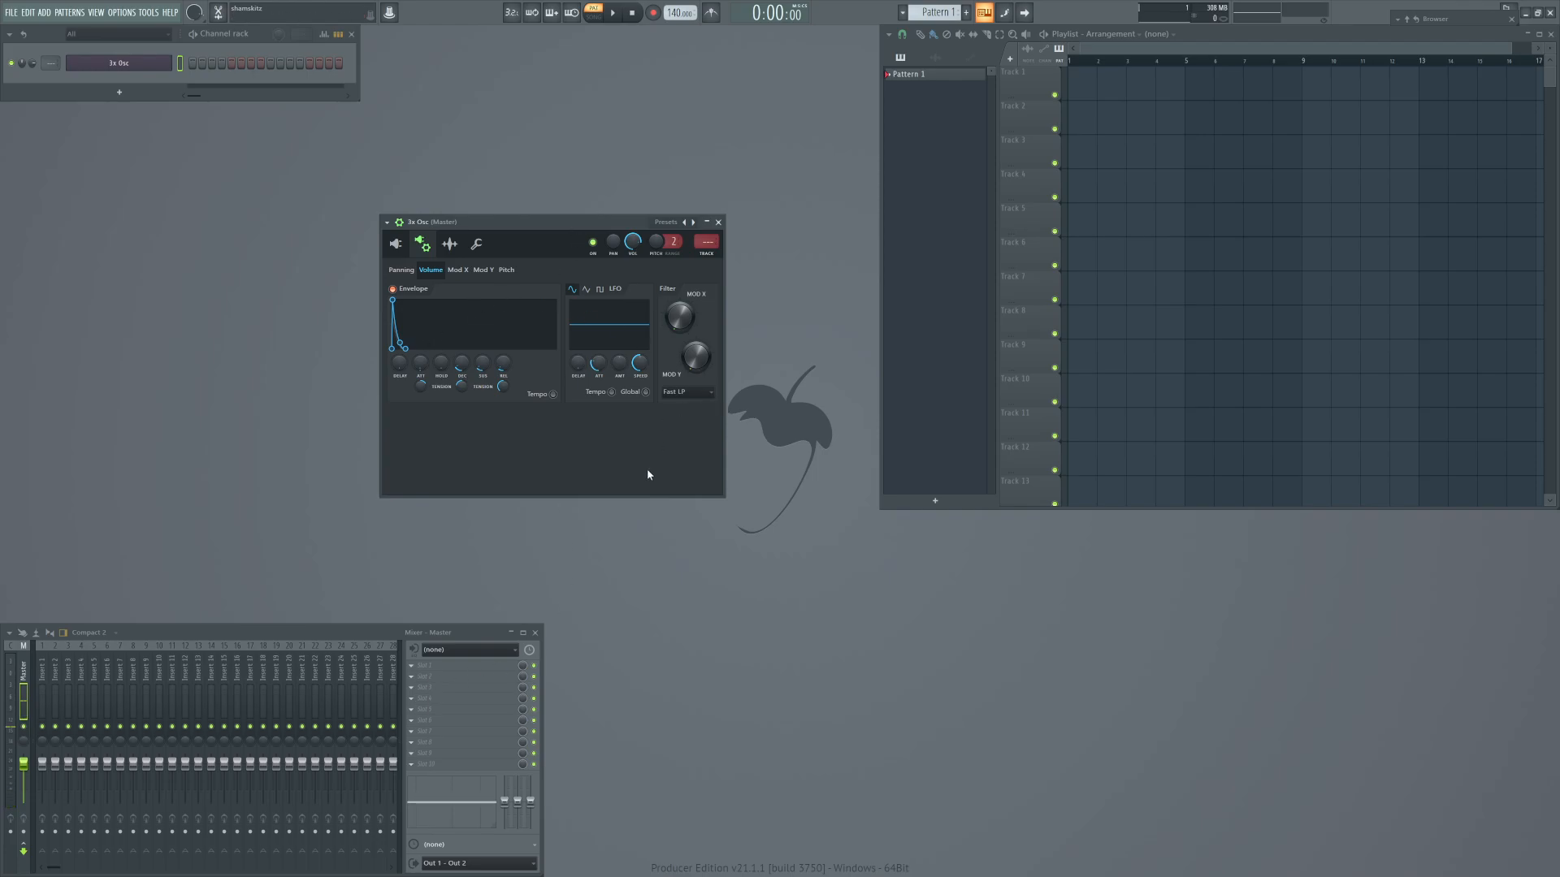
{"action": "key", "text": "d"}
{"action": "left_click", "coordinate": [458, 270]}
{"action": "key", "text": "d"}
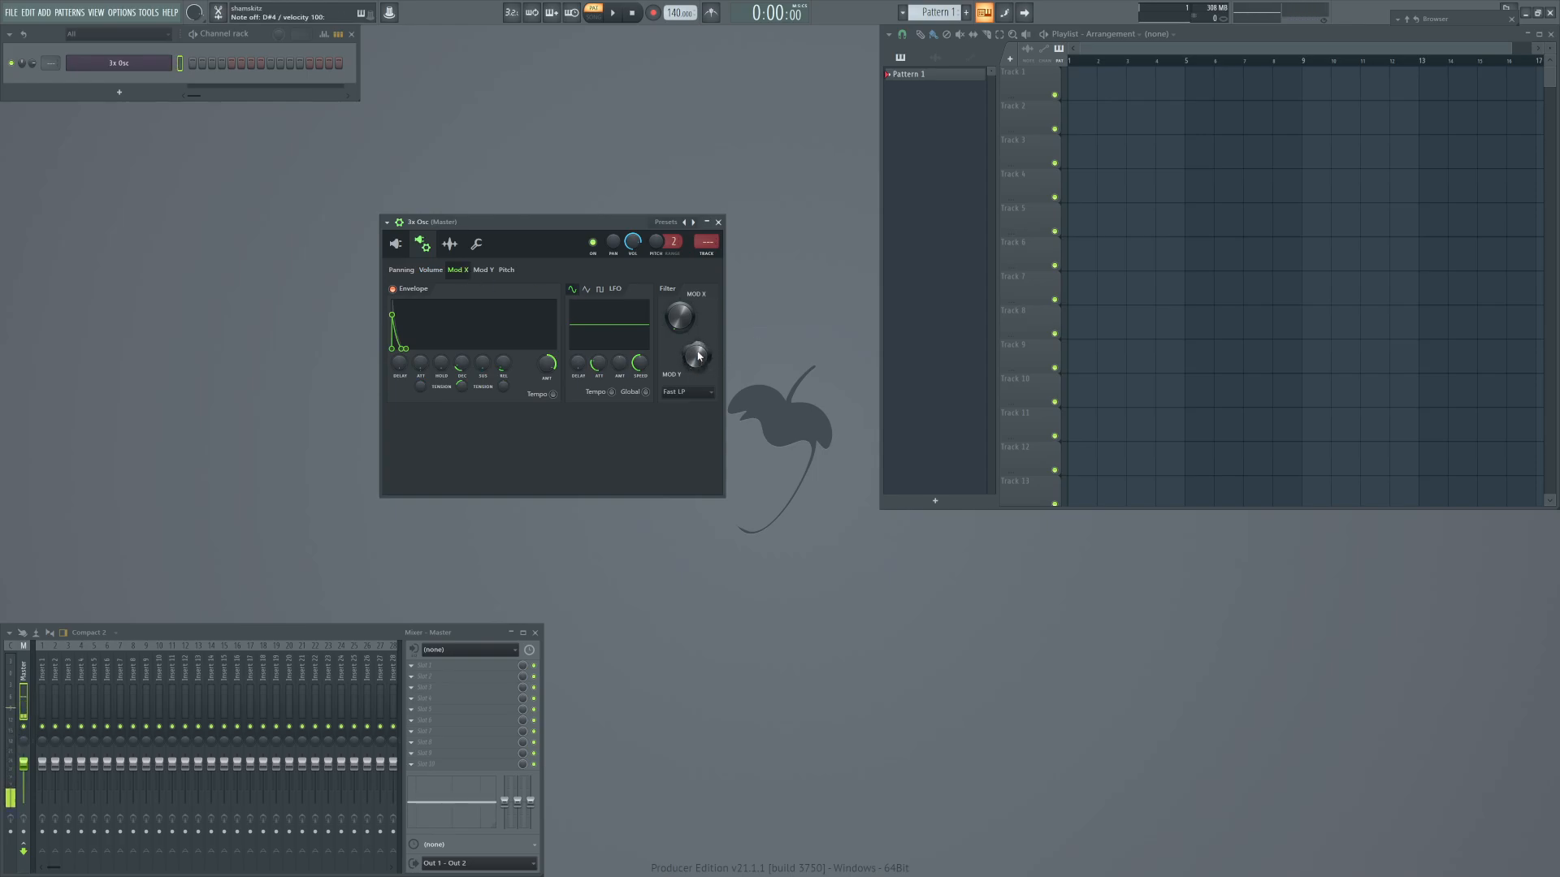
{"action": "left_click_drag", "start_coordinate": [696, 355], "coordinate": [696, 326]}
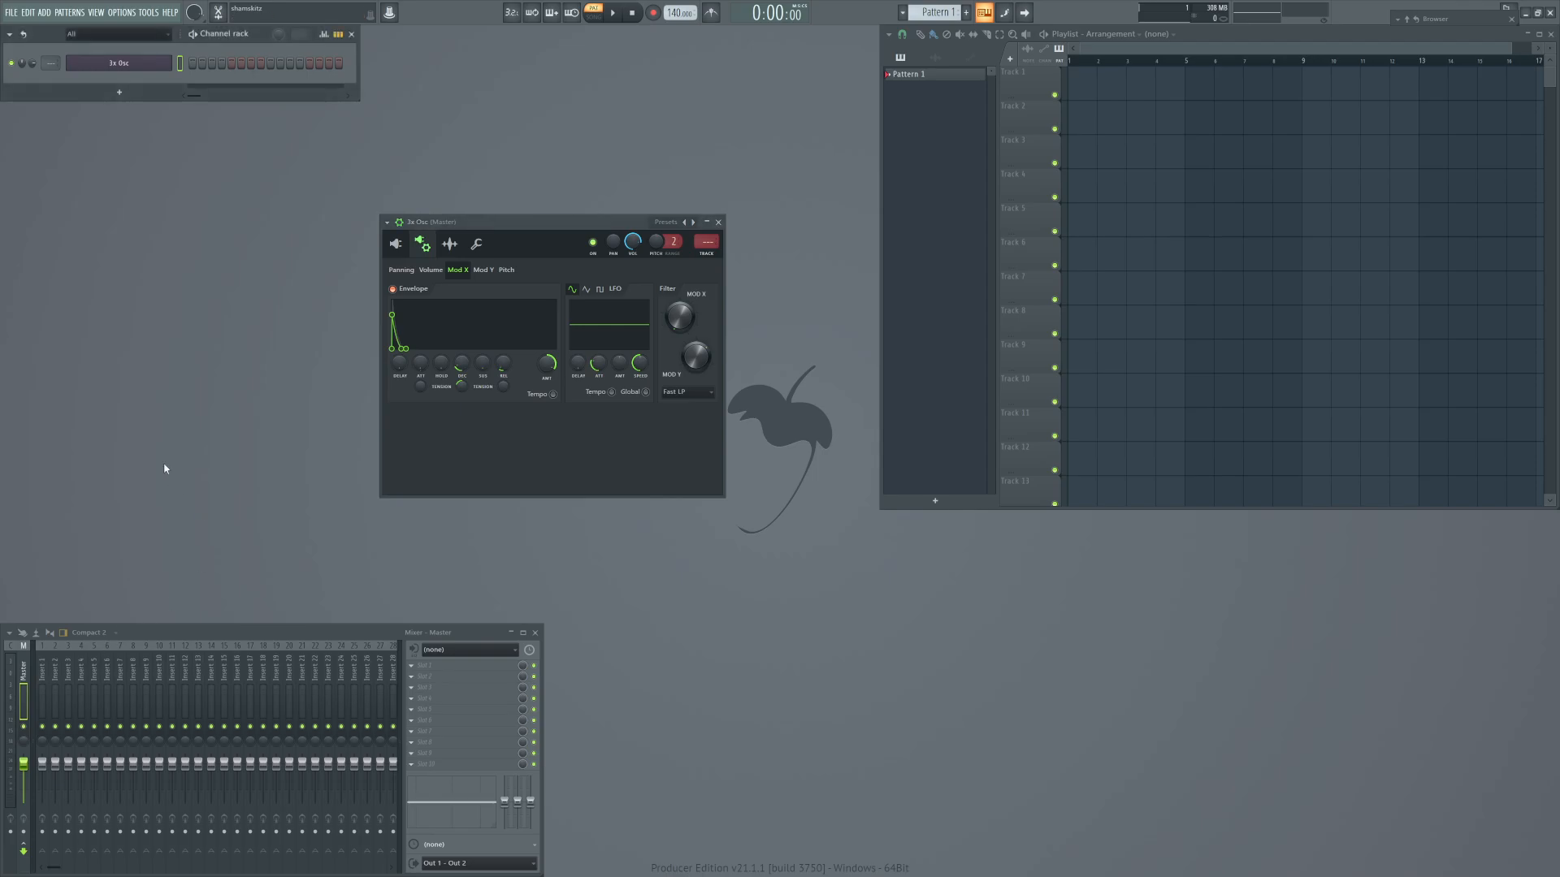
Route the 3x Osc channel to mixer track 1 and load Fruity Delay 3 into effect slot 2.
{"action": "key", "text": "ctrl+l"}
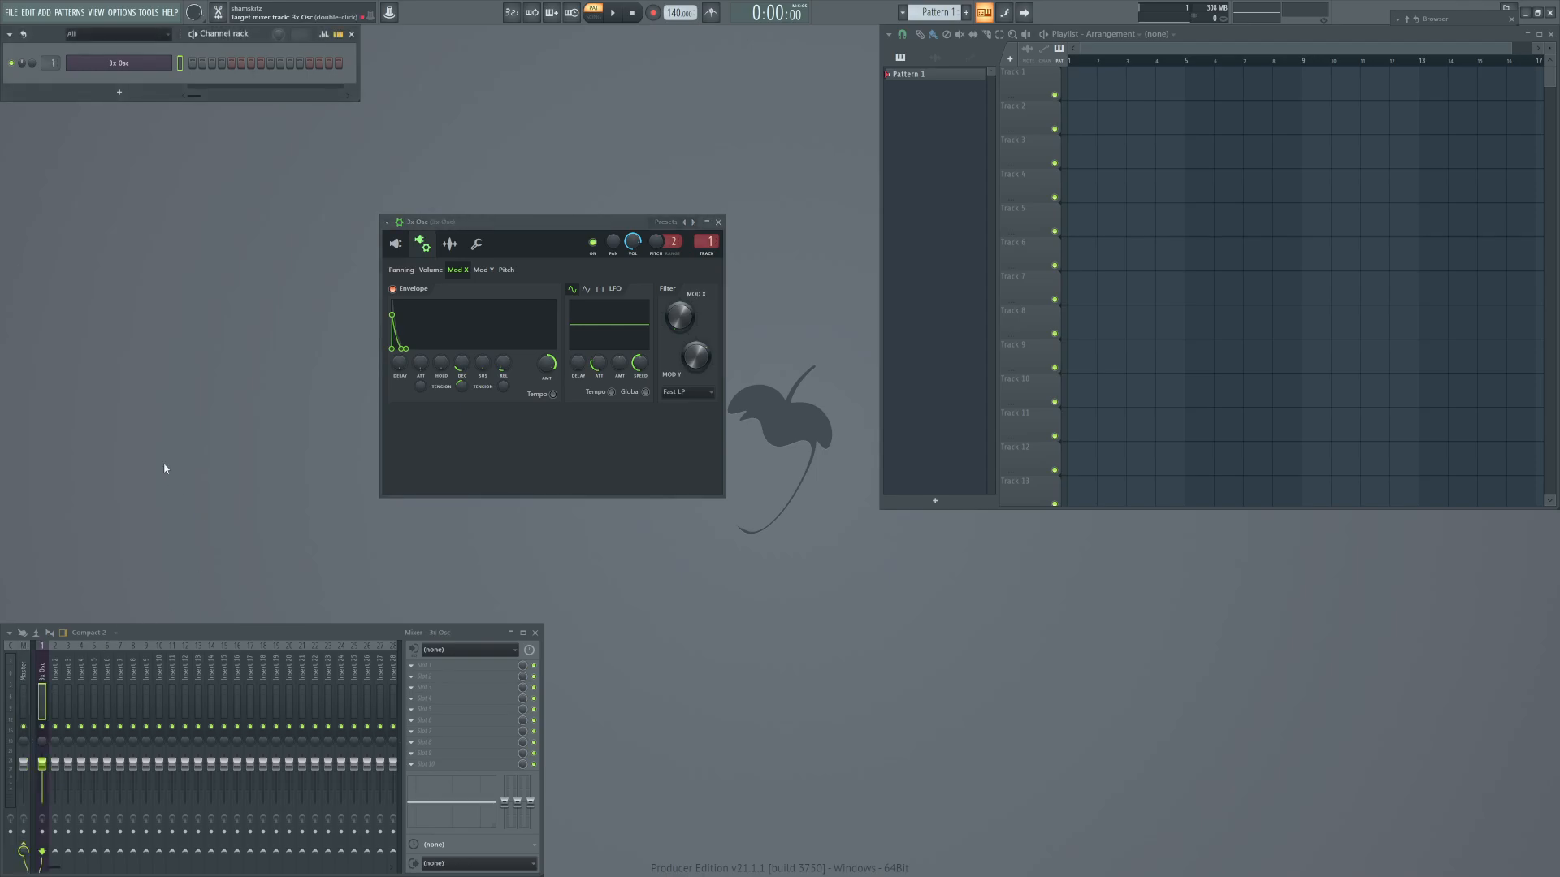
{"action": "left_click", "coordinate": [445, 676]}
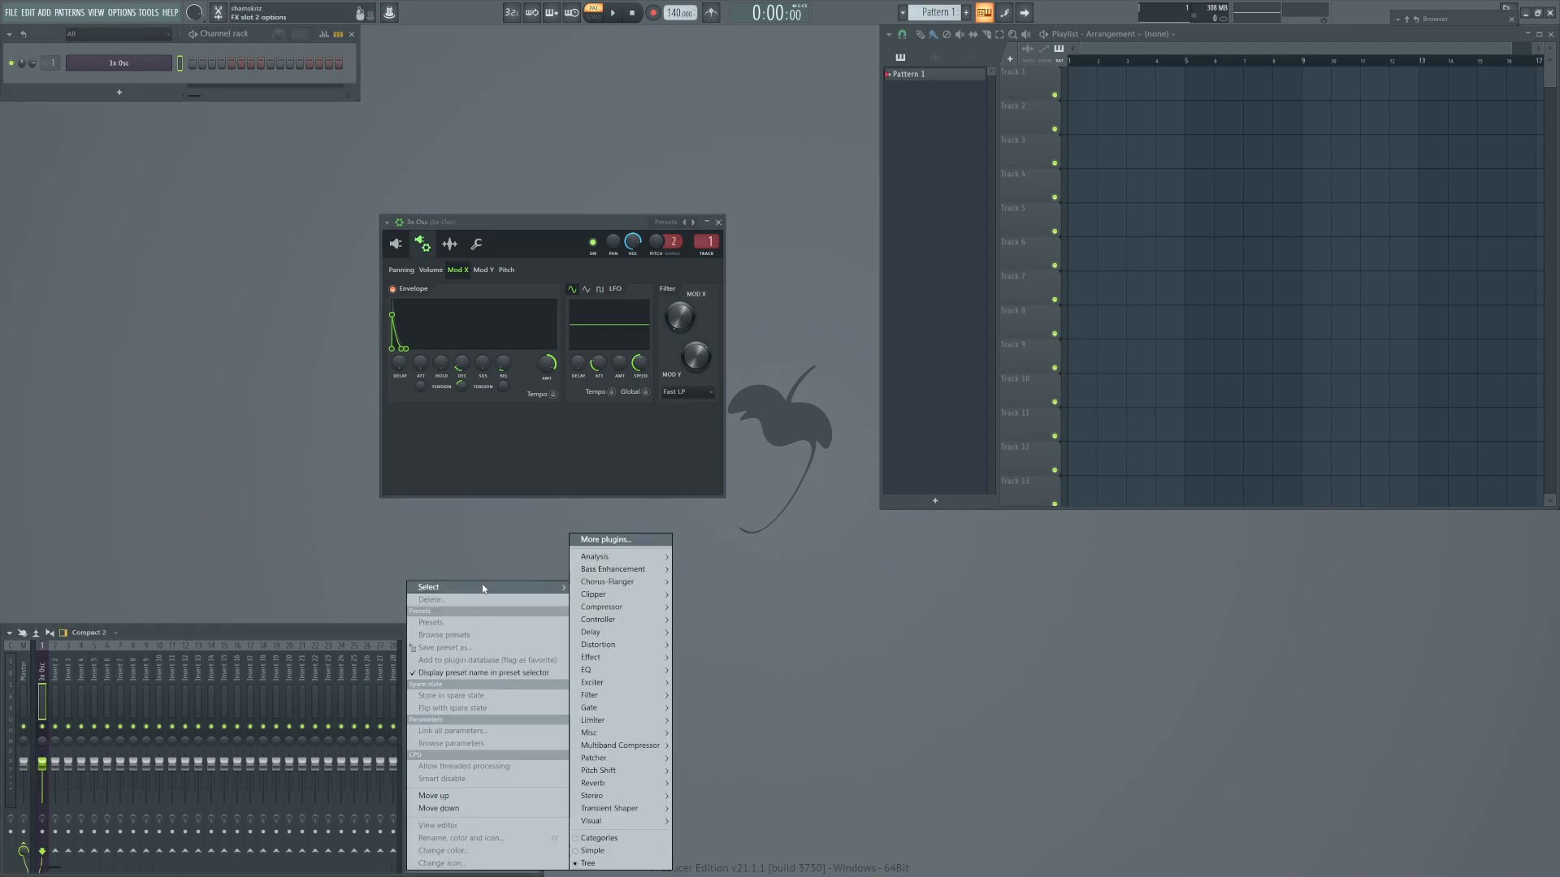
{"action": "mouse_move", "coordinate": [641, 632]}
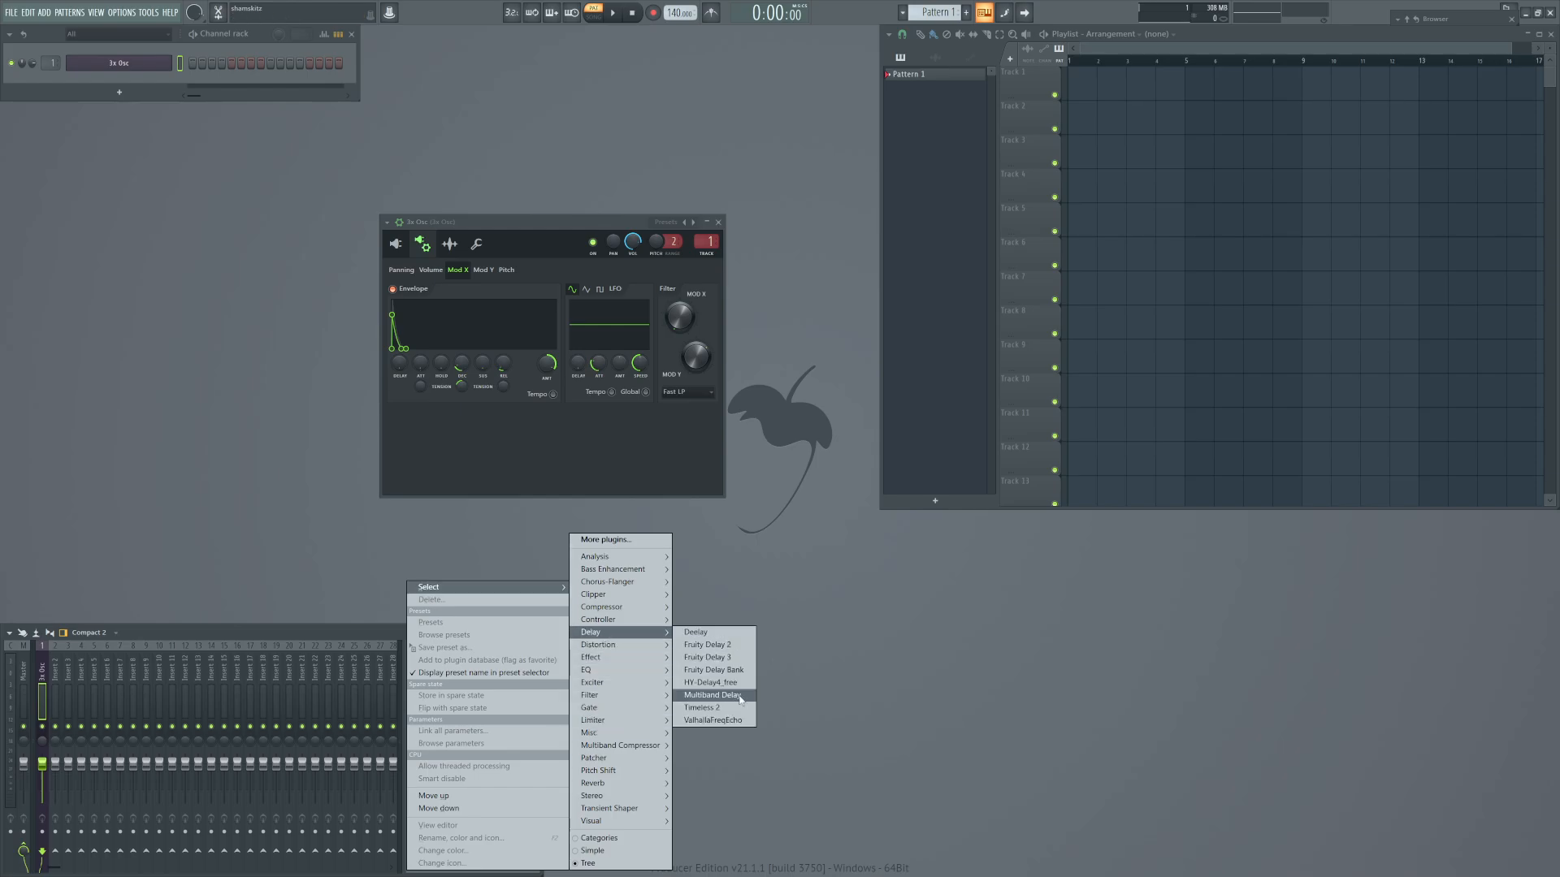
{"action": "left_click", "coordinate": [707, 657]}
Load Fruity Reeverb 2 into effect slot 4 of the 3x Osc mixer track.
{"action": "left_click", "coordinate": [428, 696]}
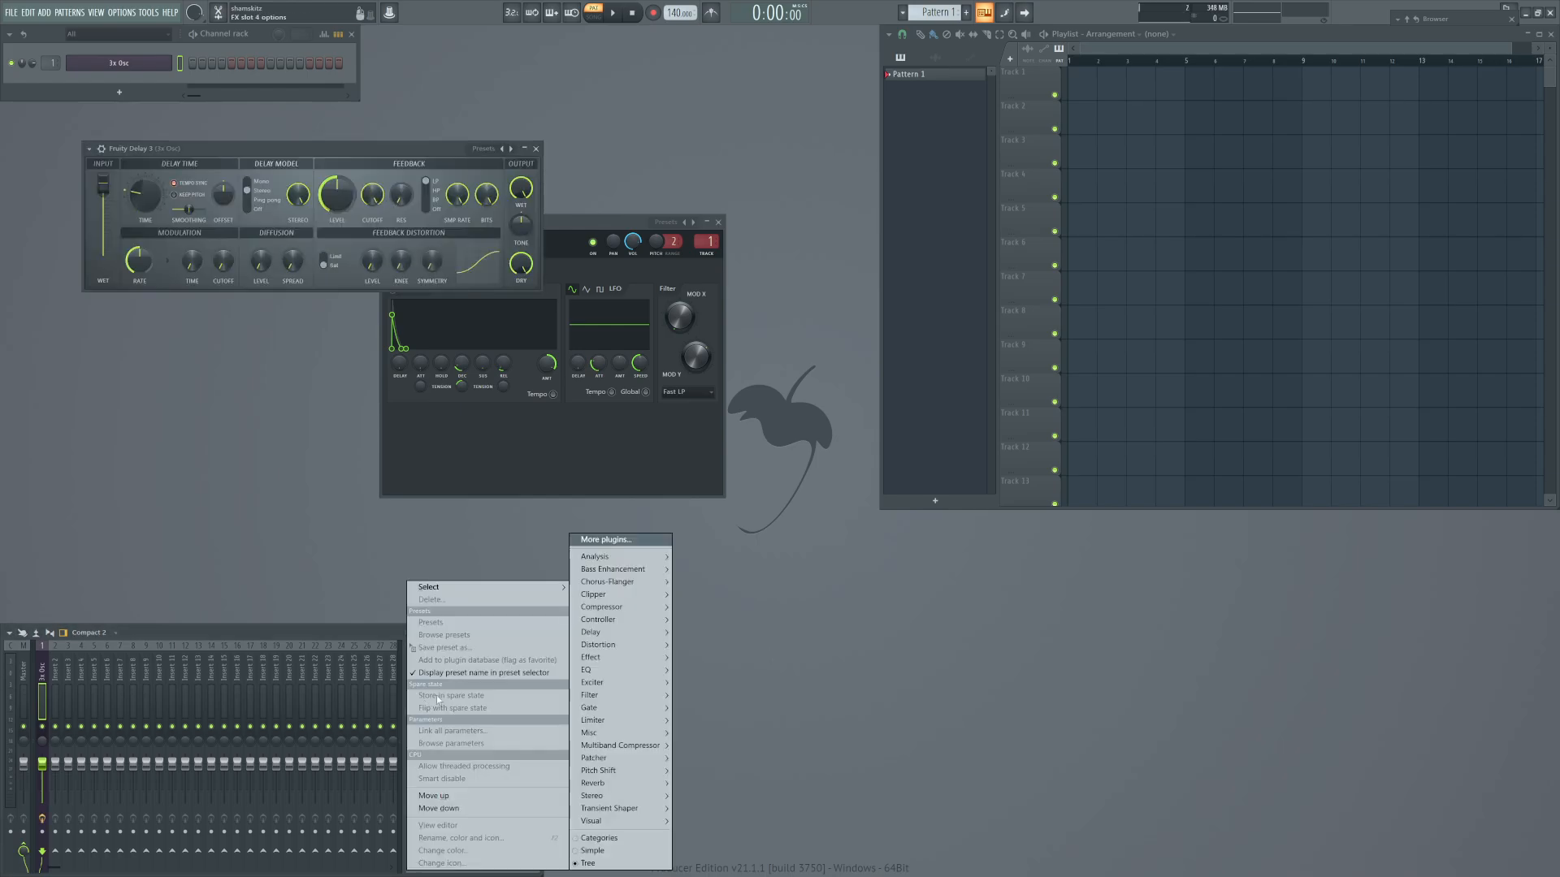
{"action": "mouse_move", "coordinate": [603, 785]}
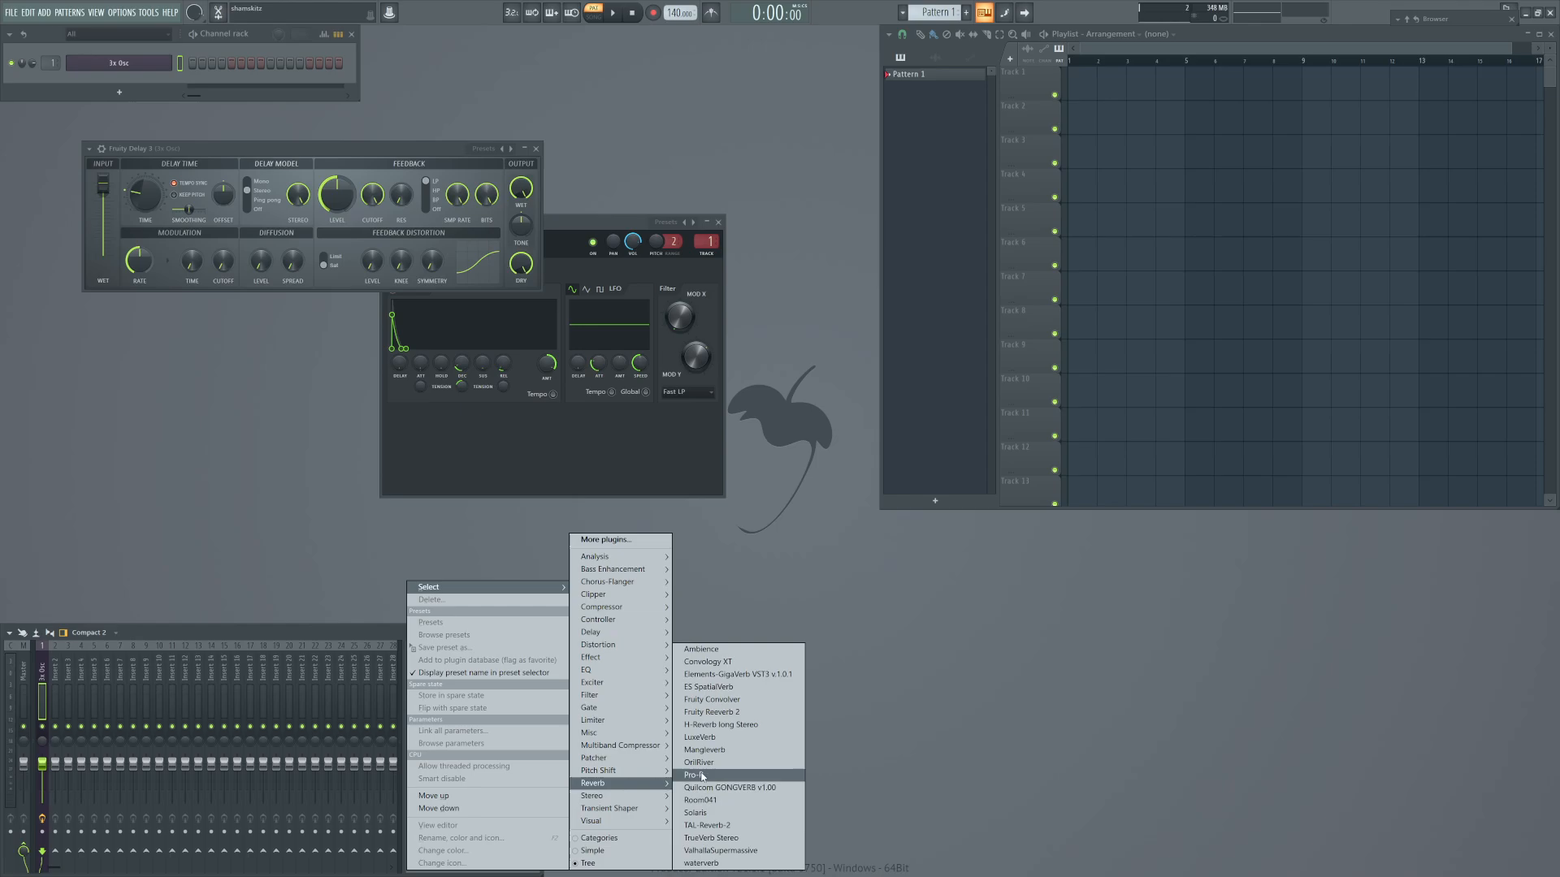
{"action": "left_click", "coordinate": [709, 711]}
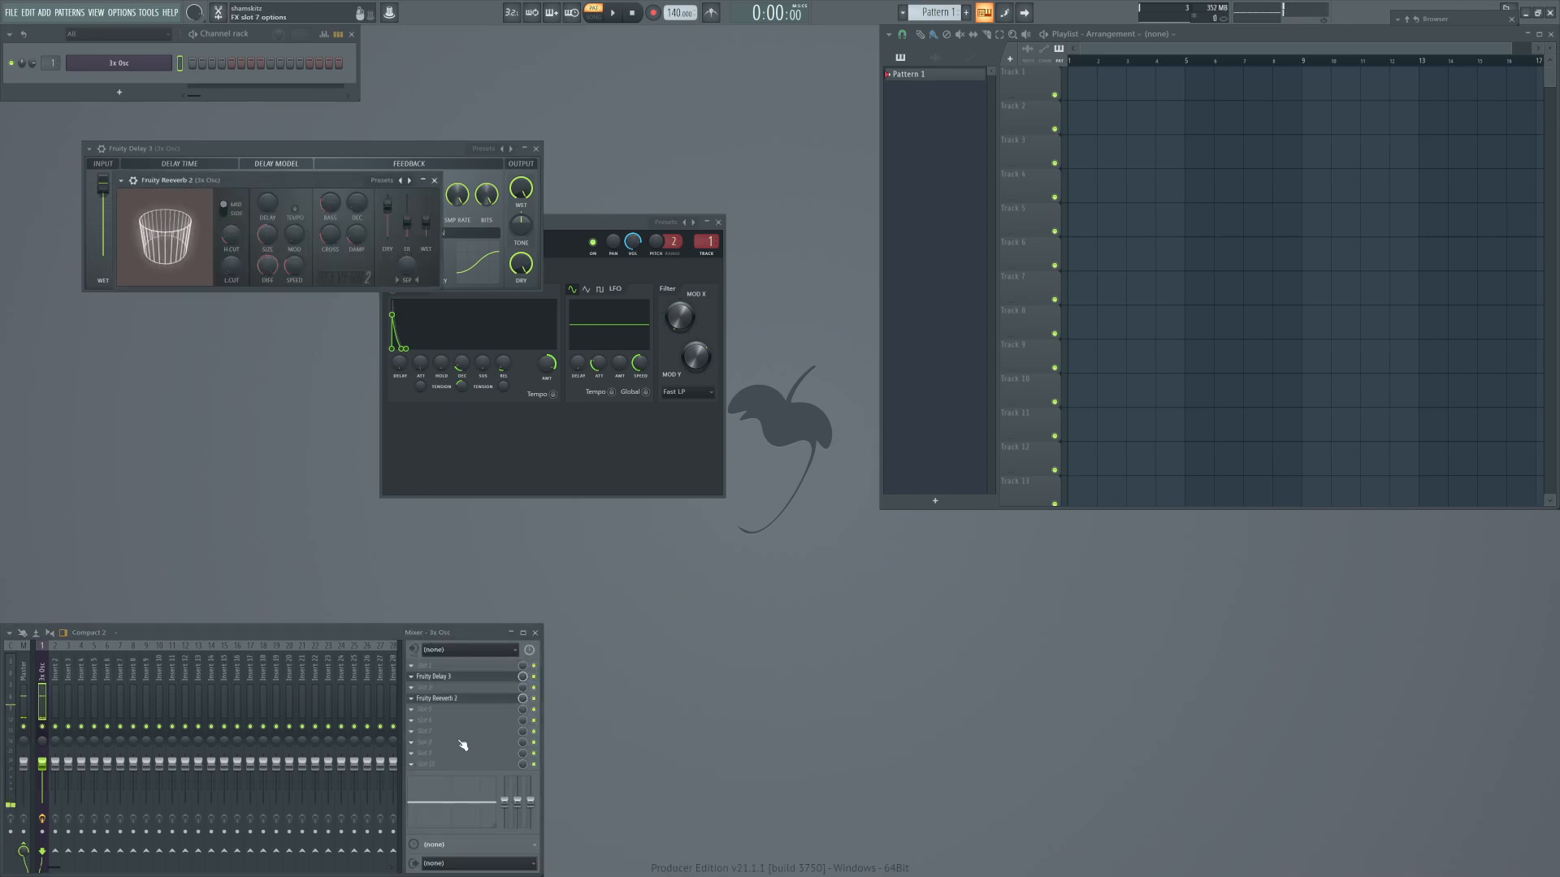
{"action": "left_click", "coordinate": [456, 700]}
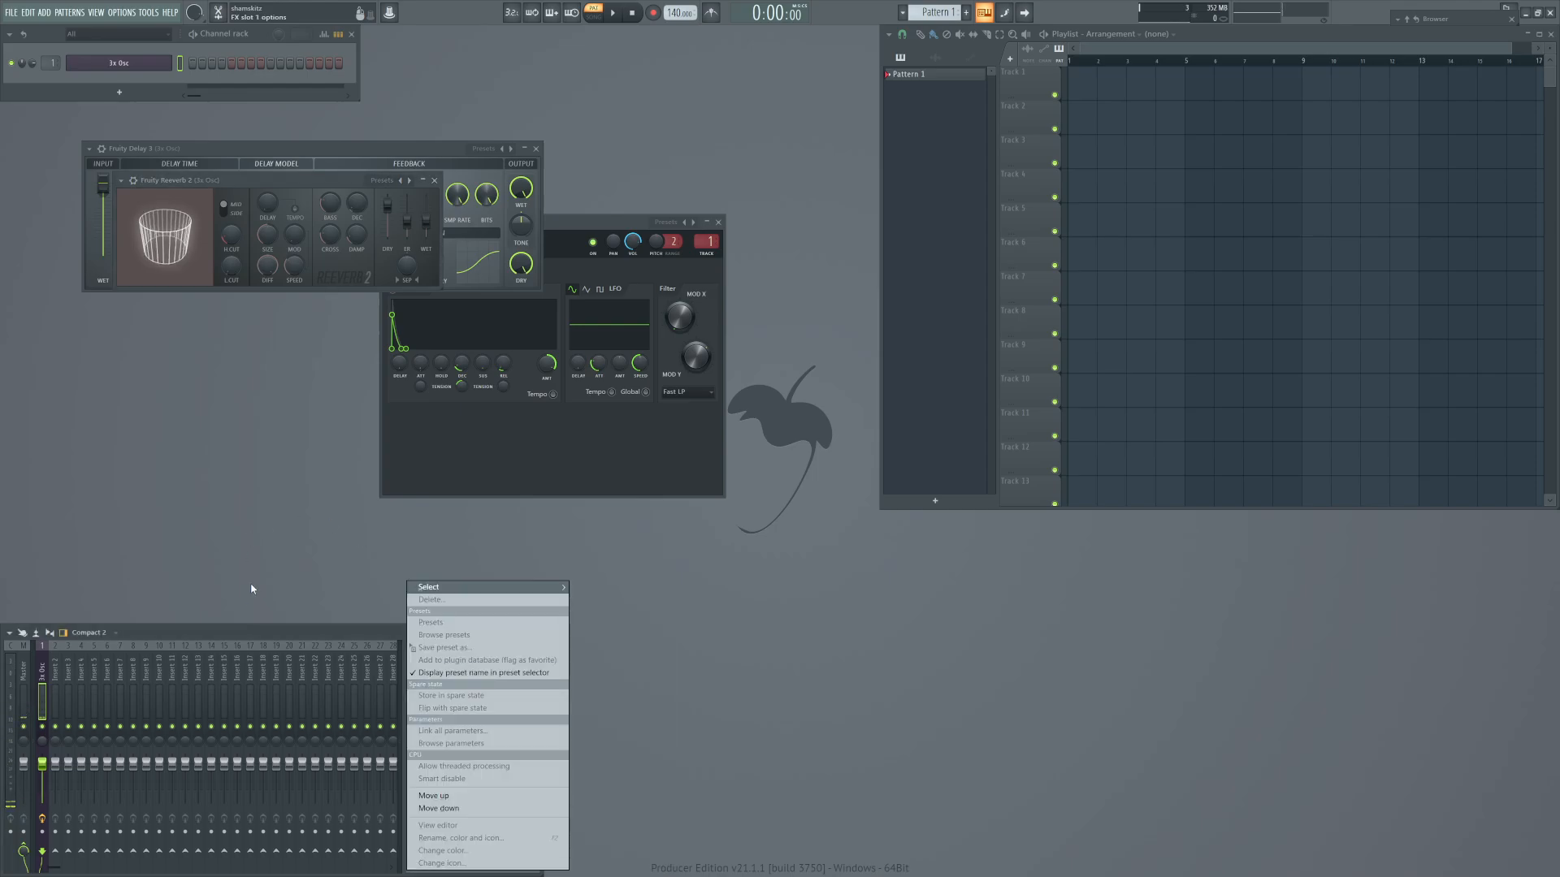
{"action": "left_click", "coordinate": [160, 381]}
Apply the Ping pong preset to Fruity Delay 3 and close both the delay and reverb windows.
{"action": "left_click", "coordinate": [270, 145]}
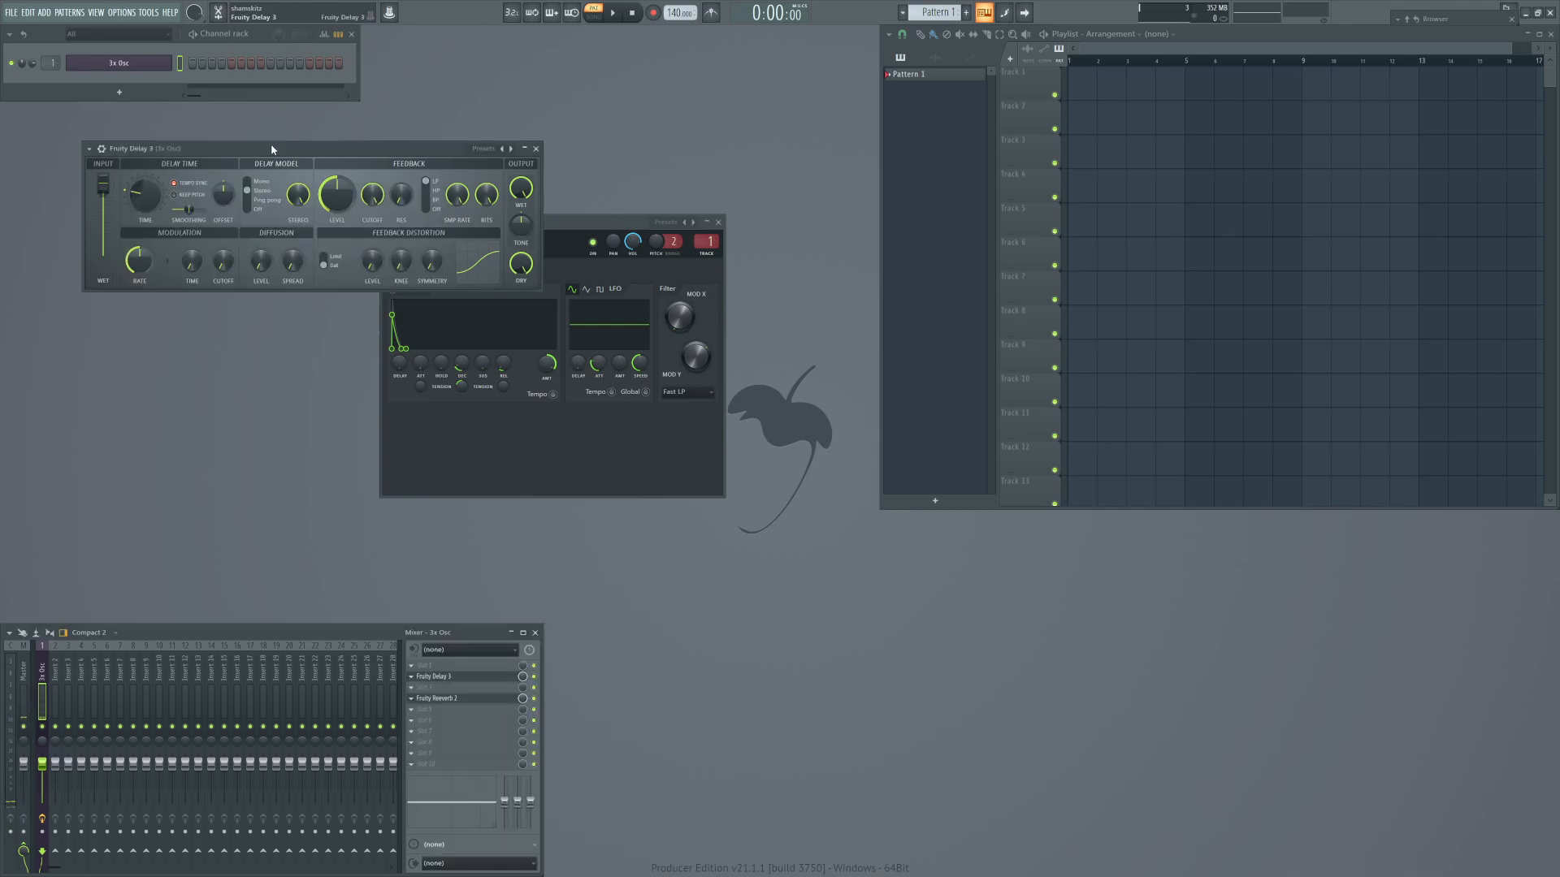
{"action": "left_click", "coordinate": [492, 146]}
{"action": "right_click", "coordinate": [1465, 370]}
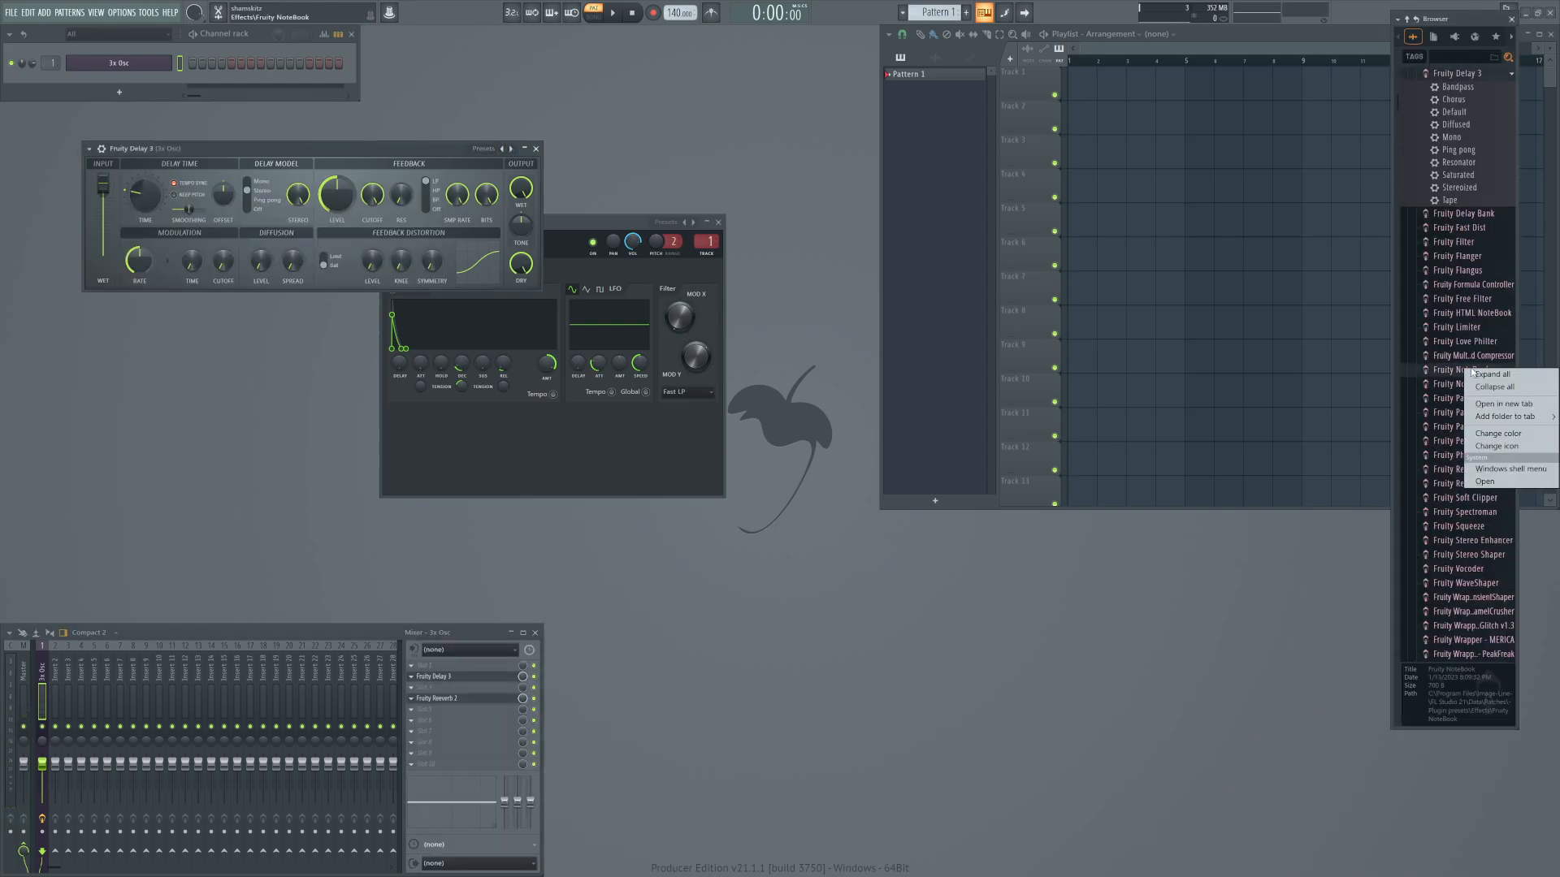
{"action": "left_click", "coordinate": [512, 151]}
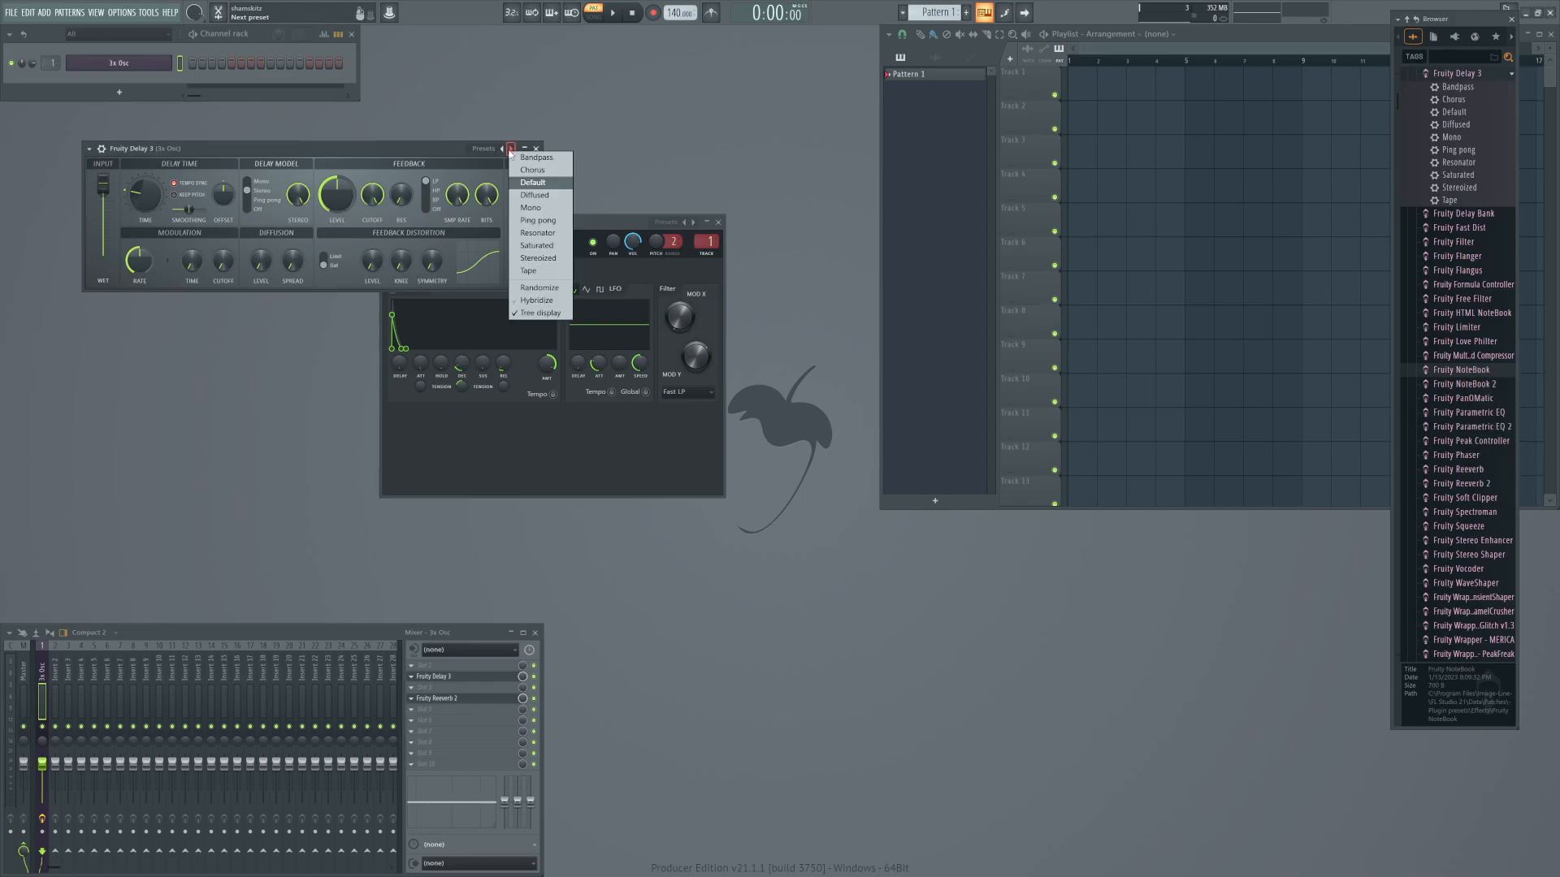
{"action": "left_click", "coordinate": [537, 220]}
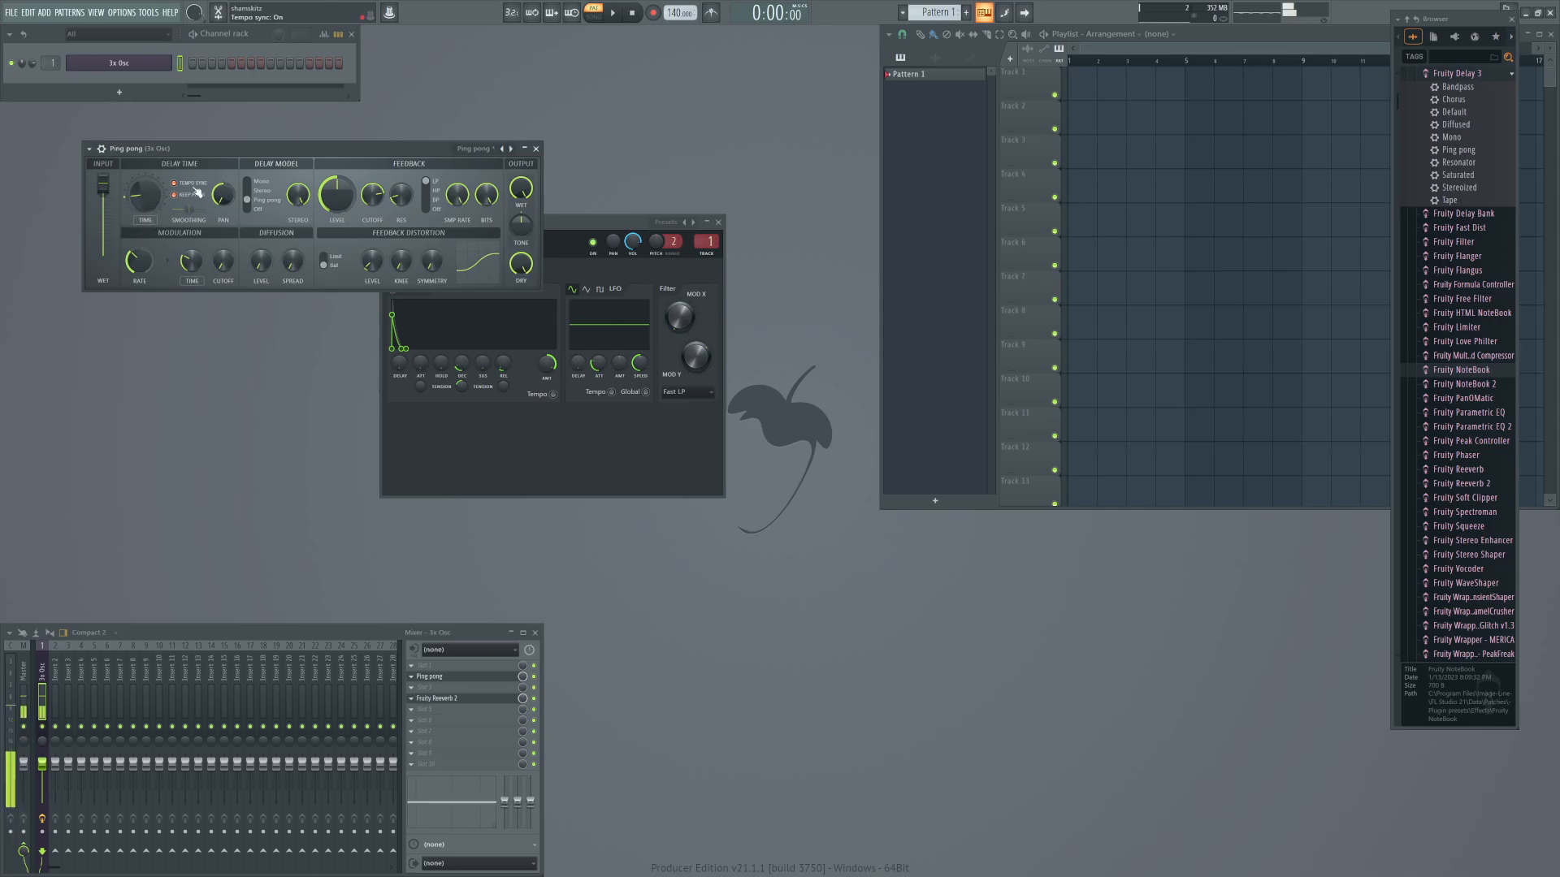
{"action": "left_click", "coordinate": [535, 148]}
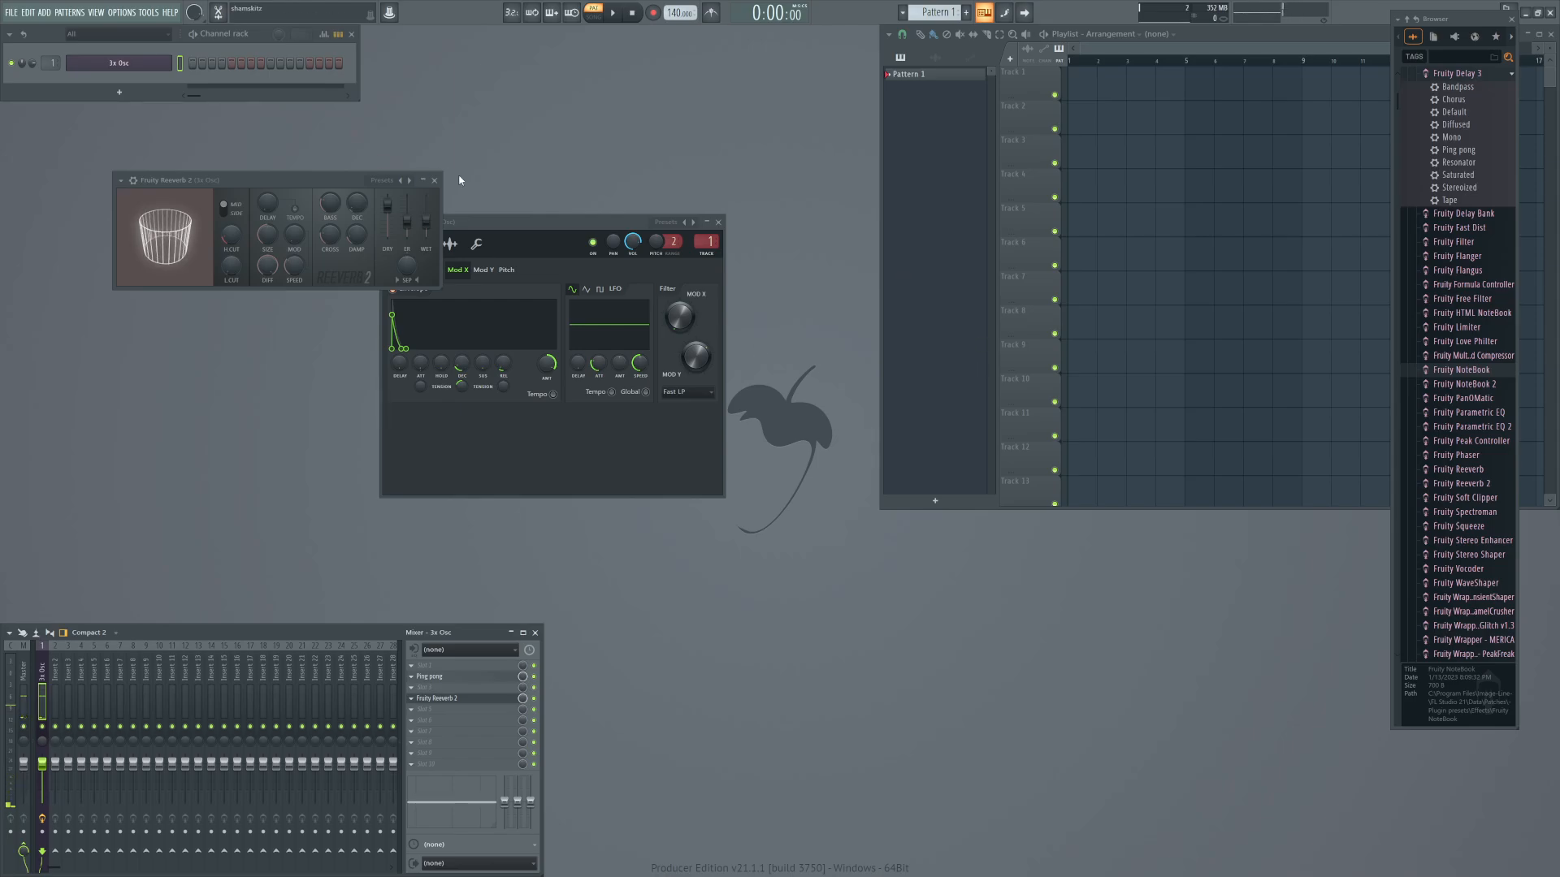
{"action": "left_click", "coordinate": [434, 181]}
Show the miscellaneous functions of 3x Osc and examine the arpeggiator direction options.
{"action": "left_click_drag", "start_coordinate": [520, 219], "coordinate": [429, 224]}
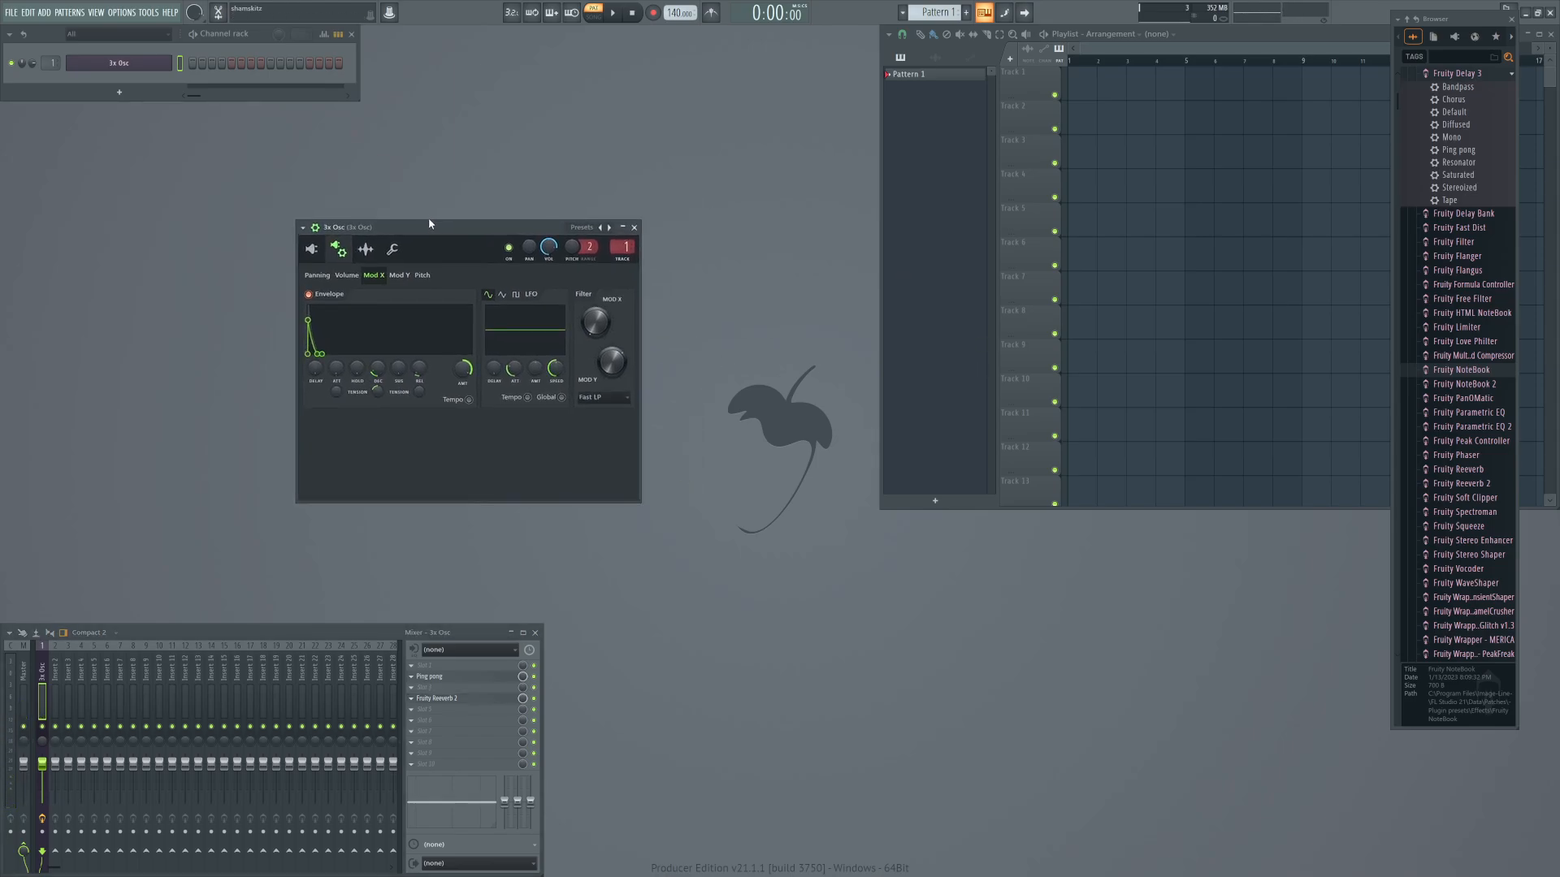
{"action": "left_click", "coordinate": [393, 250]}
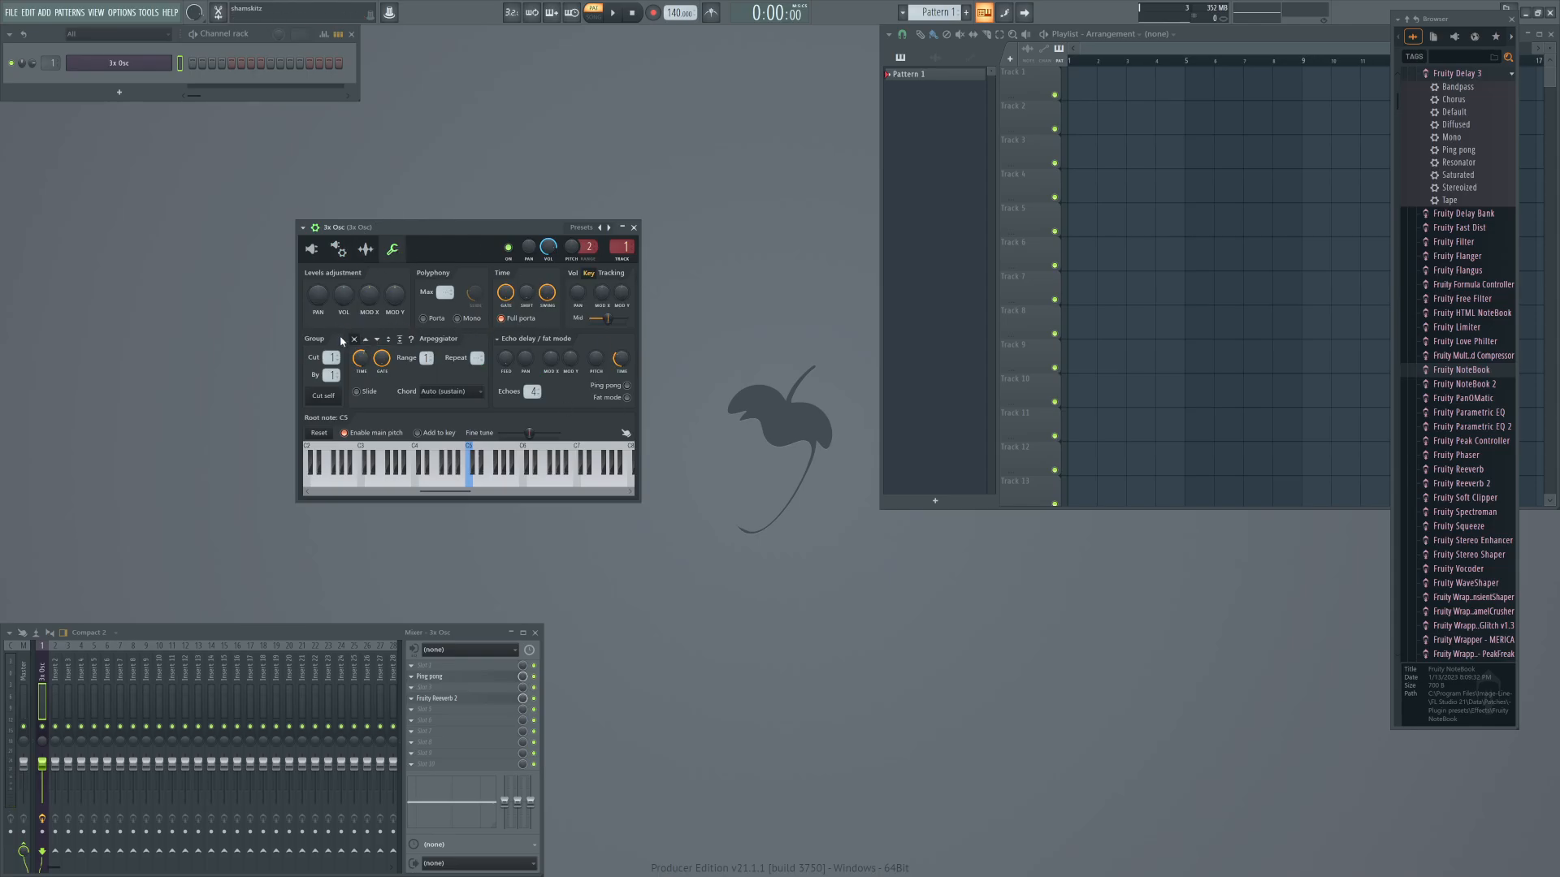
{"action": "right_click", "coordinate": [383, 342]}
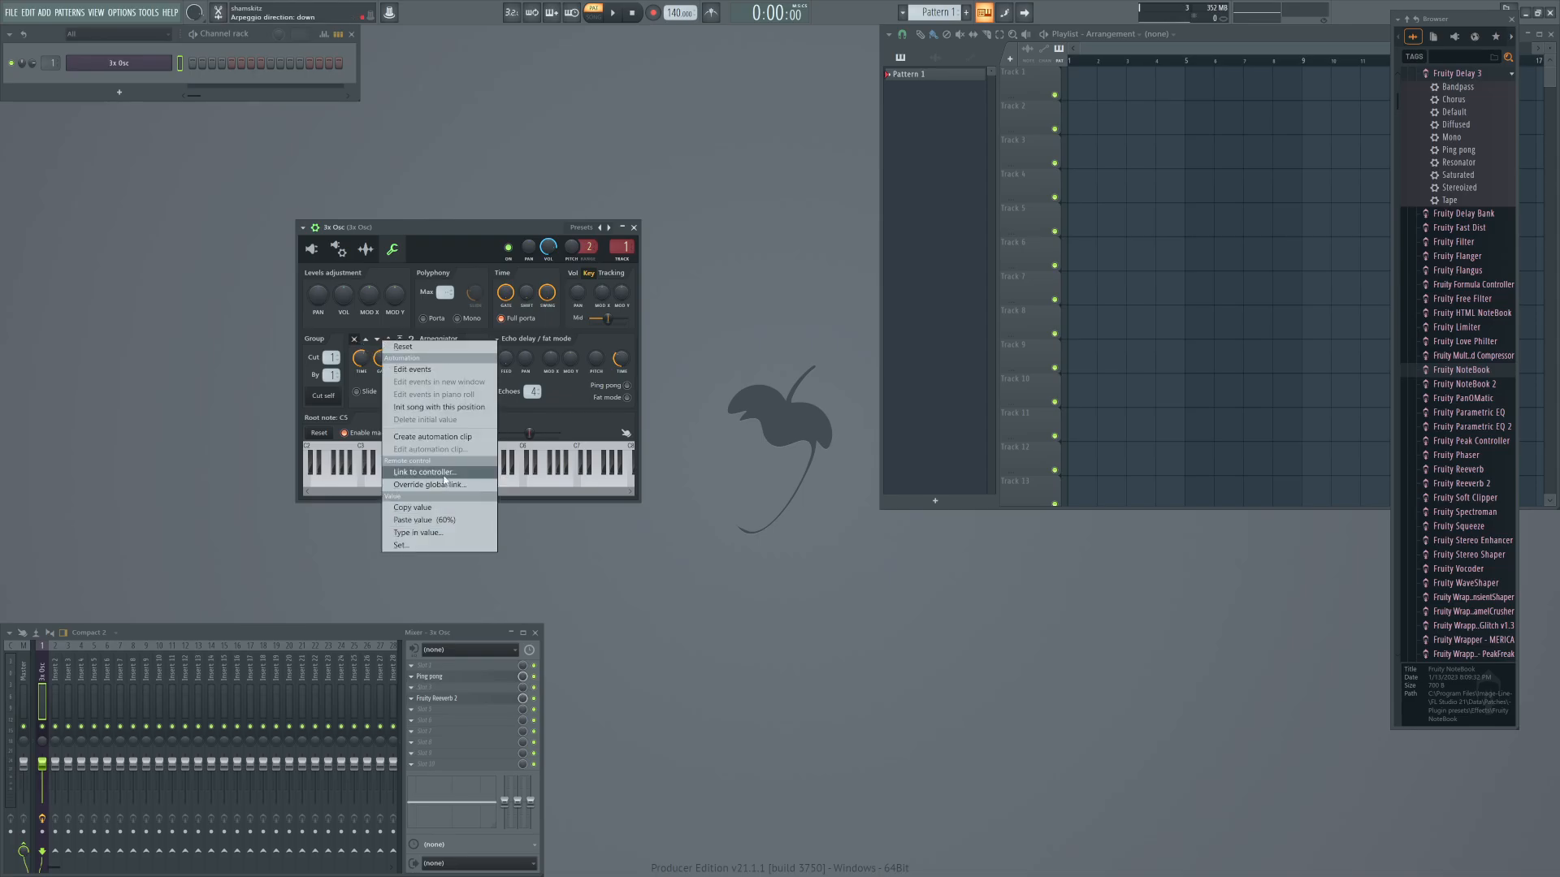
{"action": "left_click", "coordinate": [450, 228]}
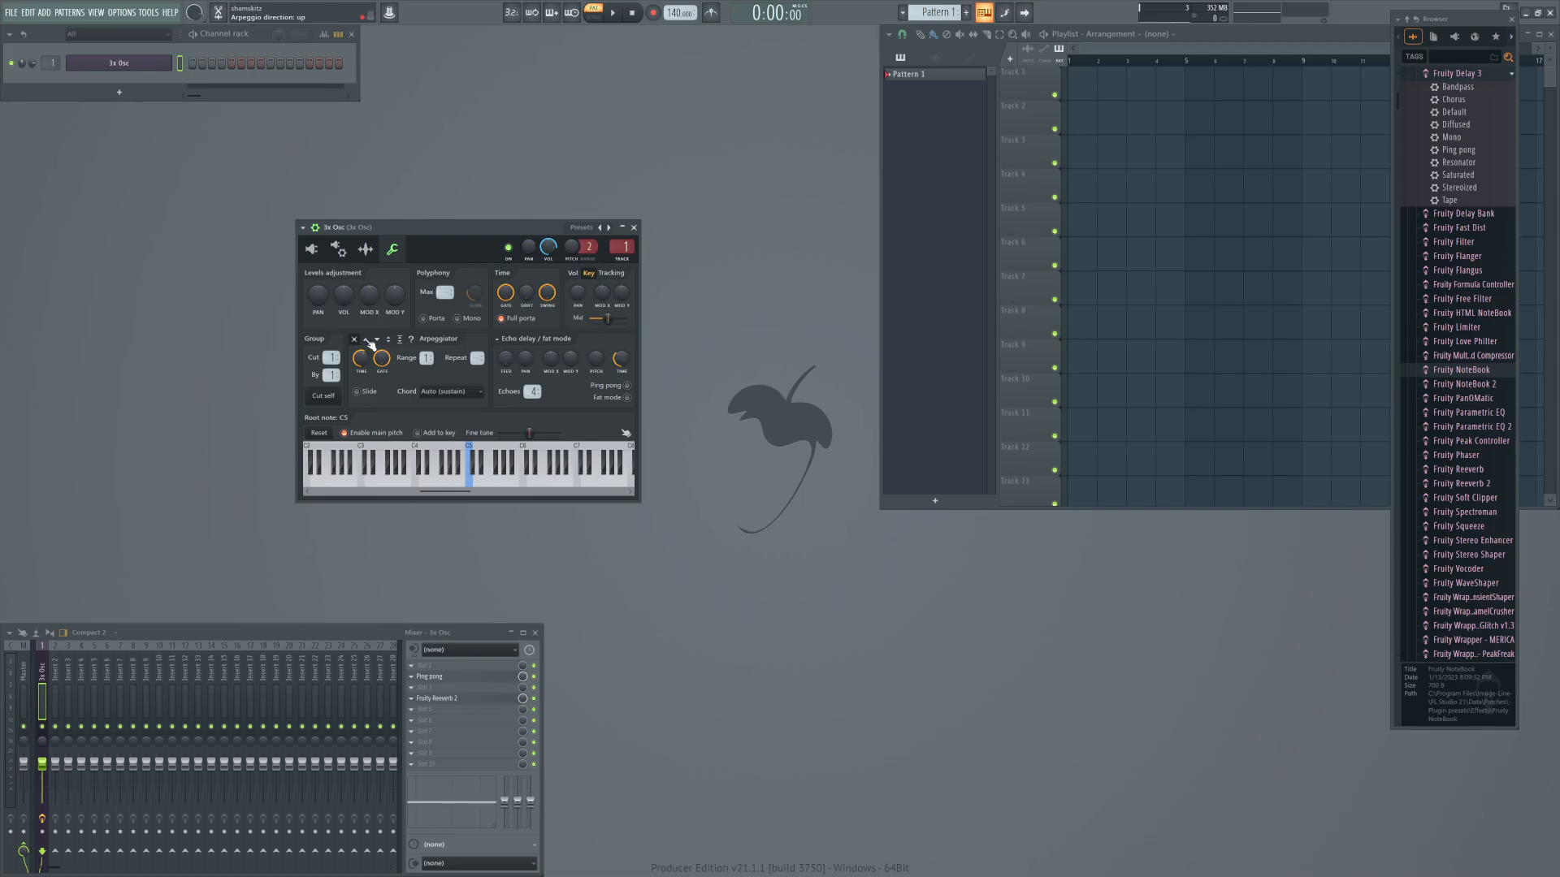
Load Control Surface into effect slot 5 of the 3x Osc mixer track and place its window below the synth.
{"action": "left_click", "coordinate": [443, 712]}
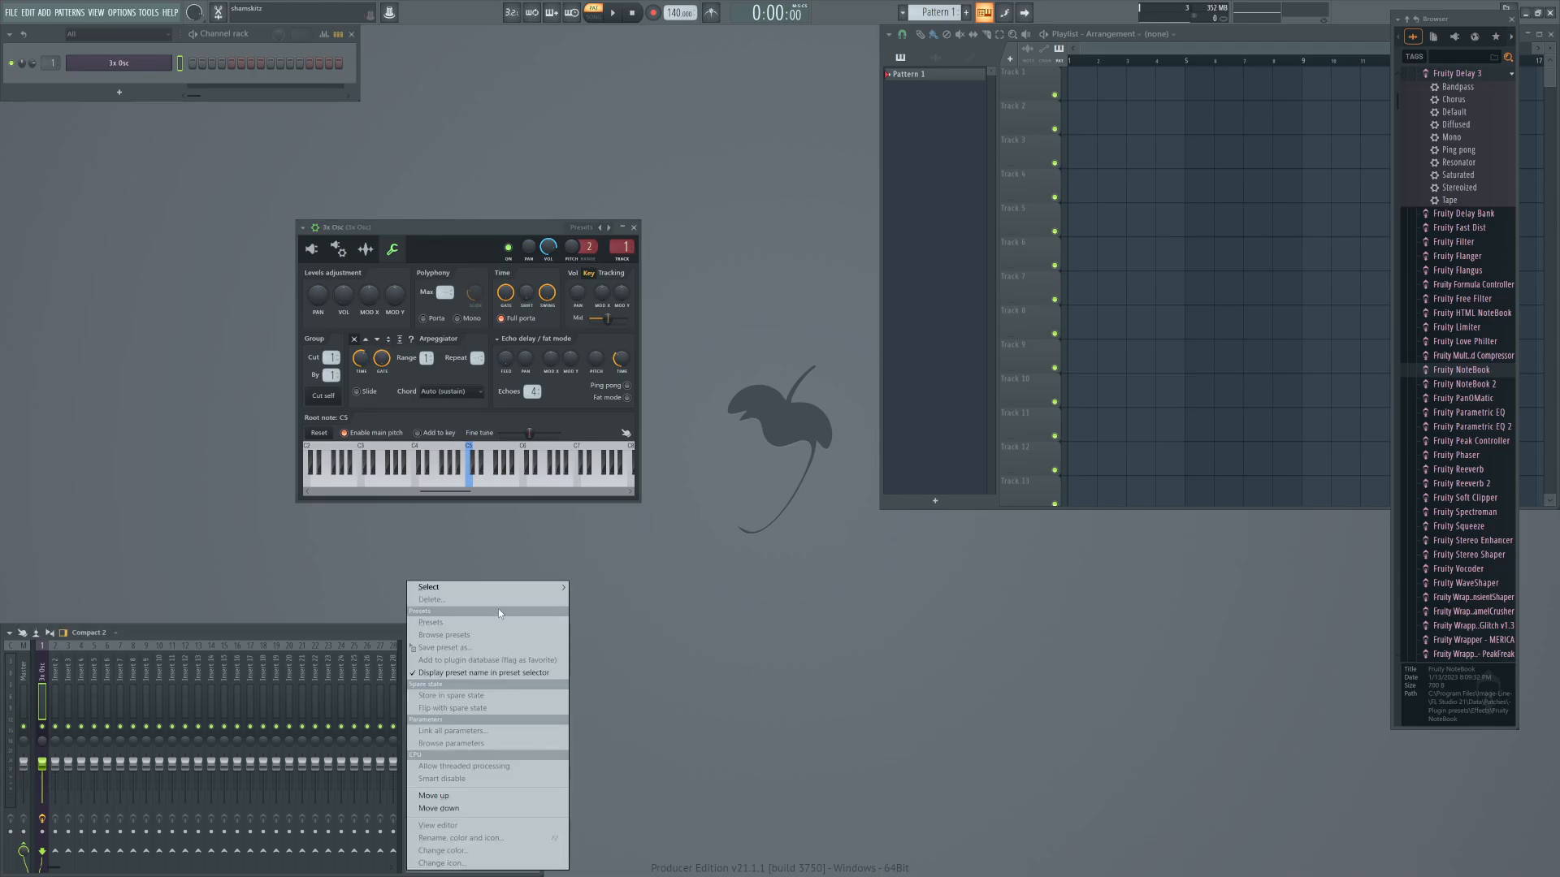
{"action": "mouse_move", "coordinate": [520, 586]}
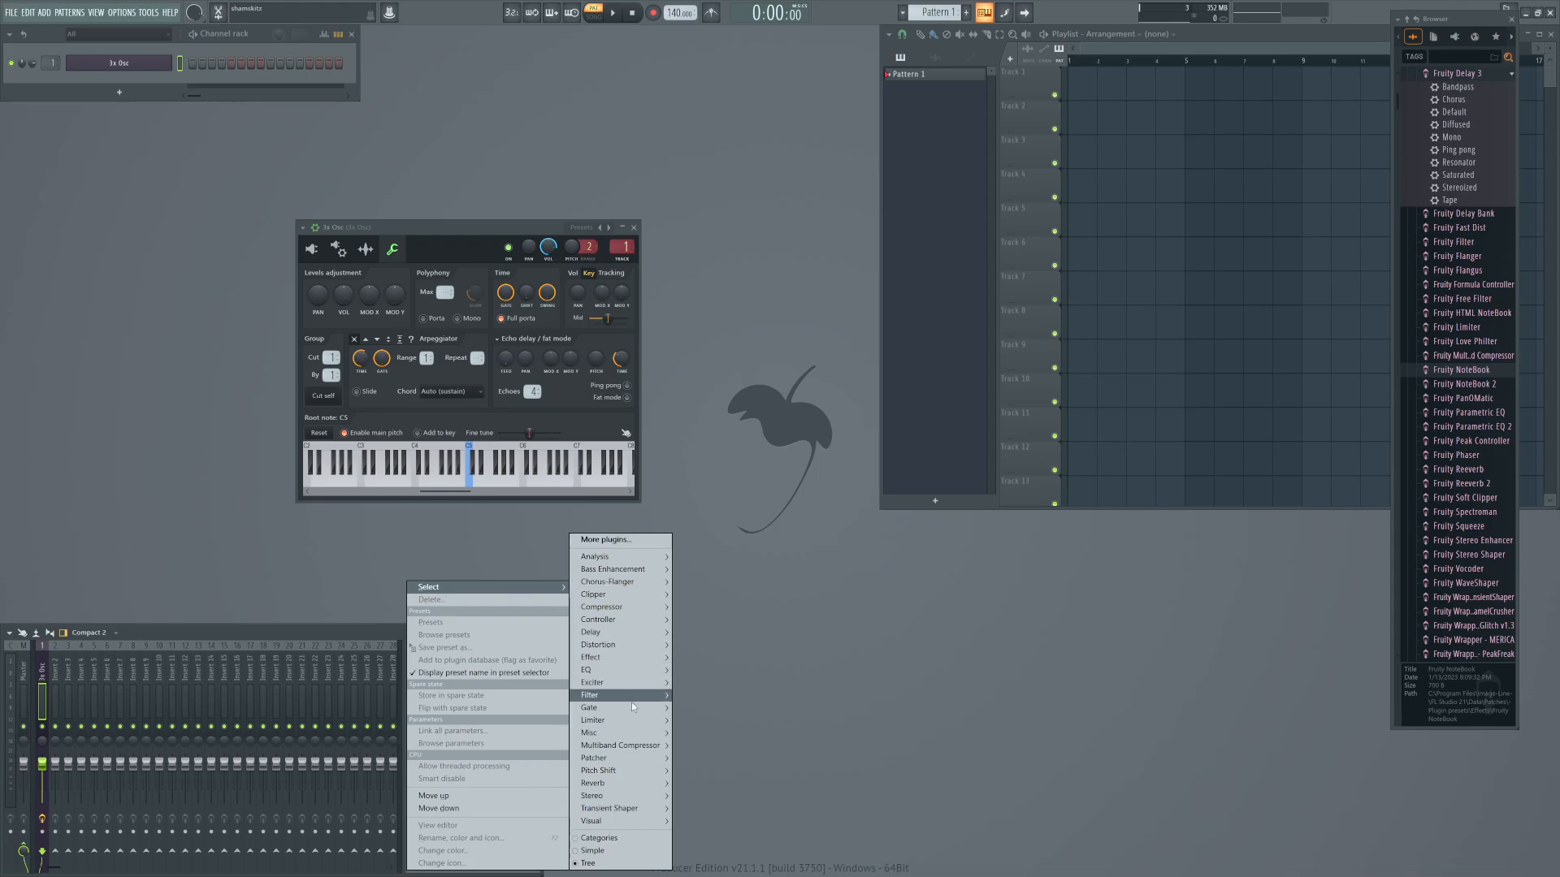
{"action": "mouse_move", "coordinate": [631, 709]}
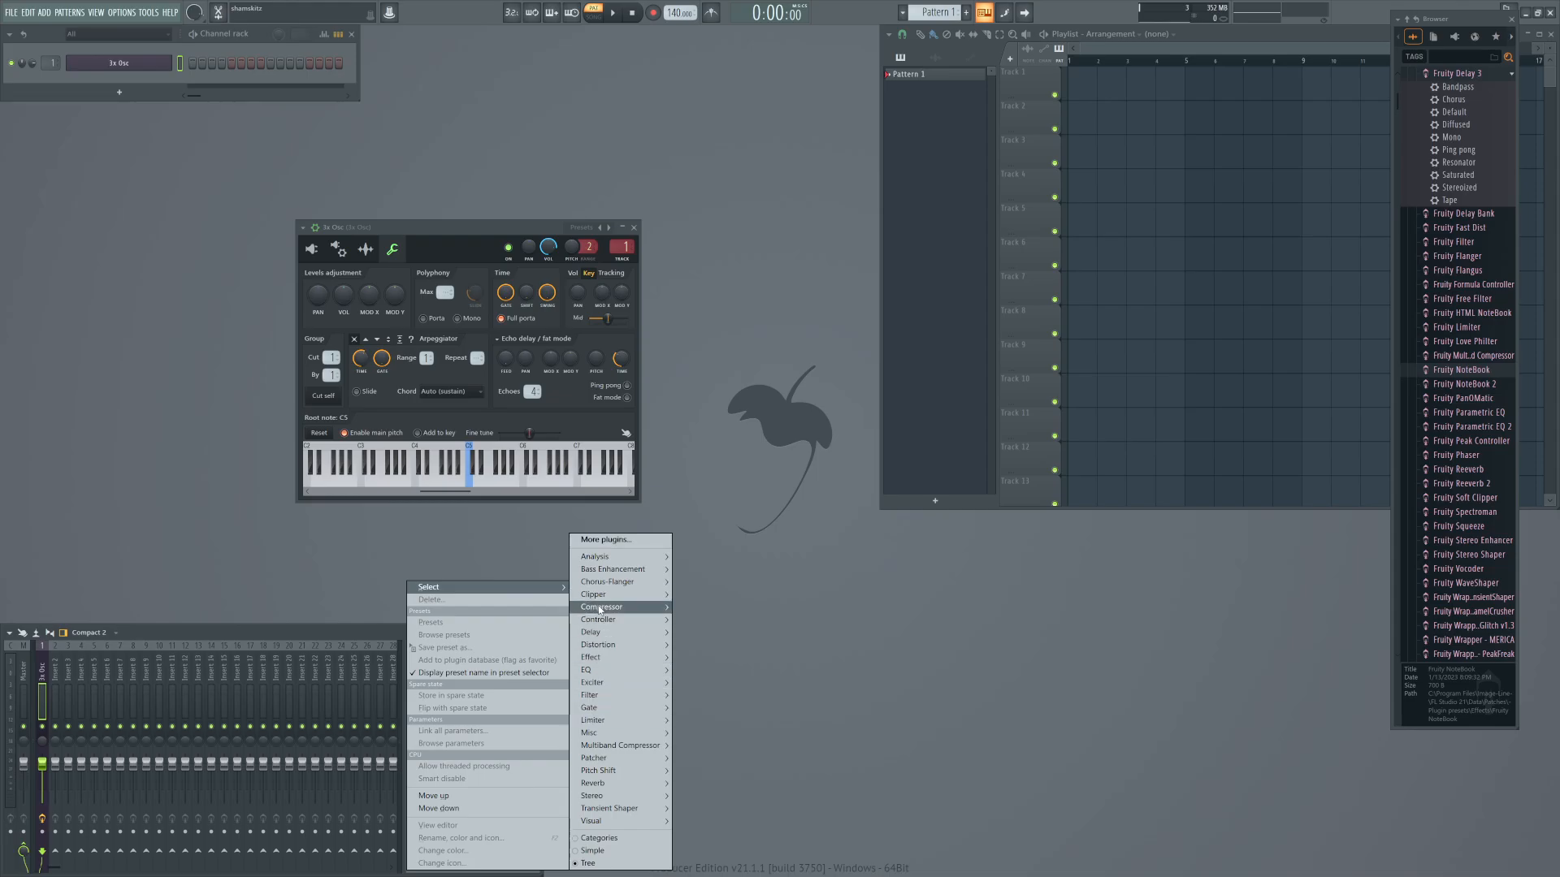
{"action": "mouse_move", "coordinate": [601, 621]}
{"action": "left_click", "coordinate": [724, 625]}
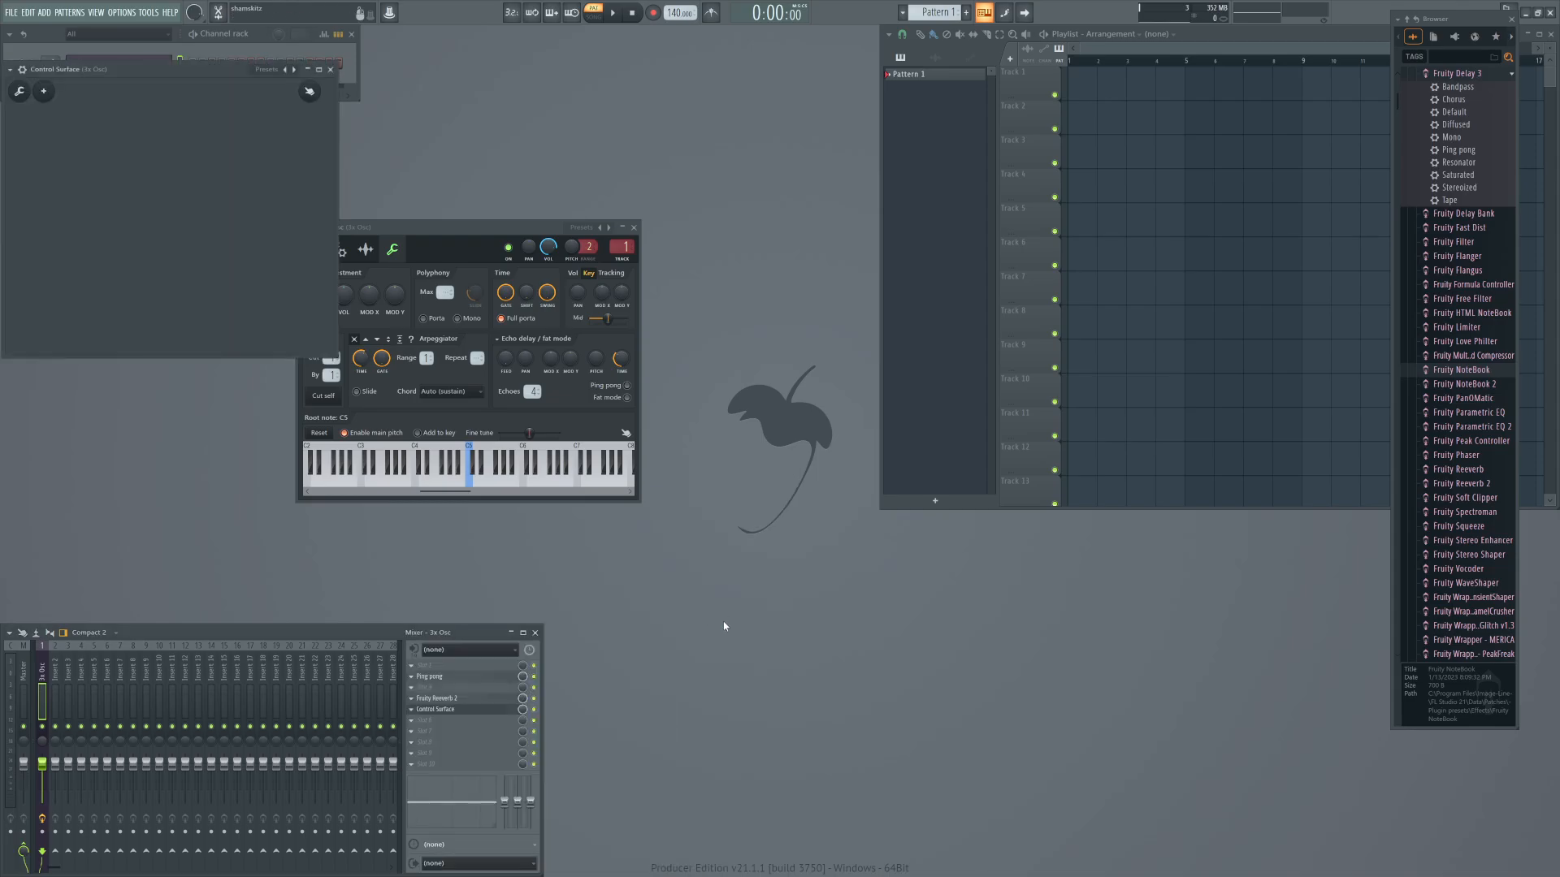
{"action": "left_click_drag", "start_coordinate": [176, 68], "coordinate": [699, 545]}
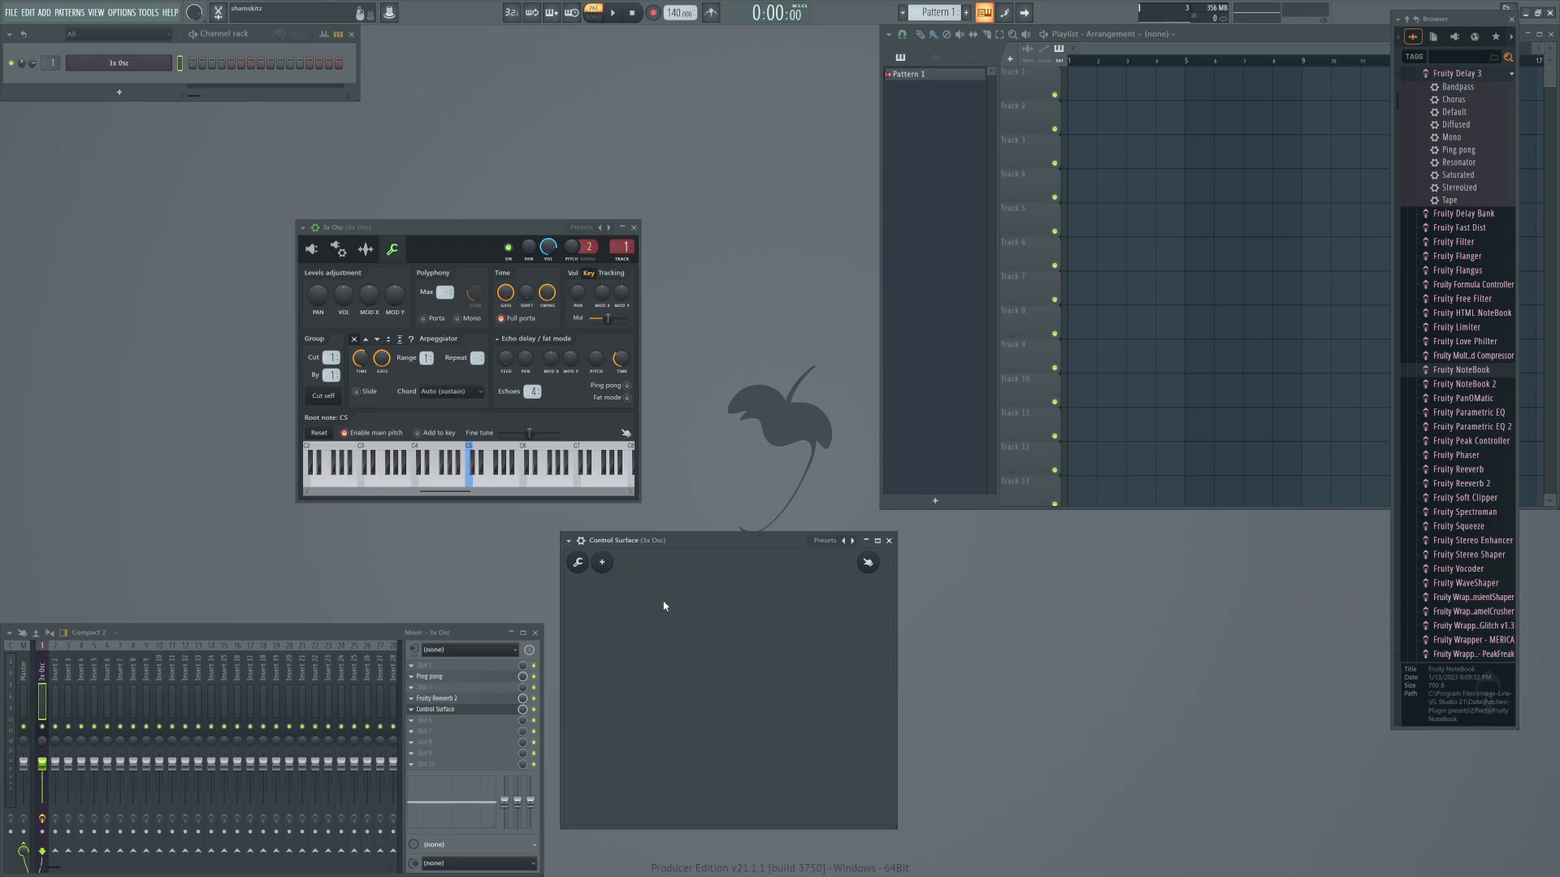
Set the Control Surface grid to 10px and add a Light And Sober button in the surface's upper-left corner.
{"action": "right_click", "coordinate": [618, 616]}
{"action": "mouse_move", "coordinate": [658, 671]}
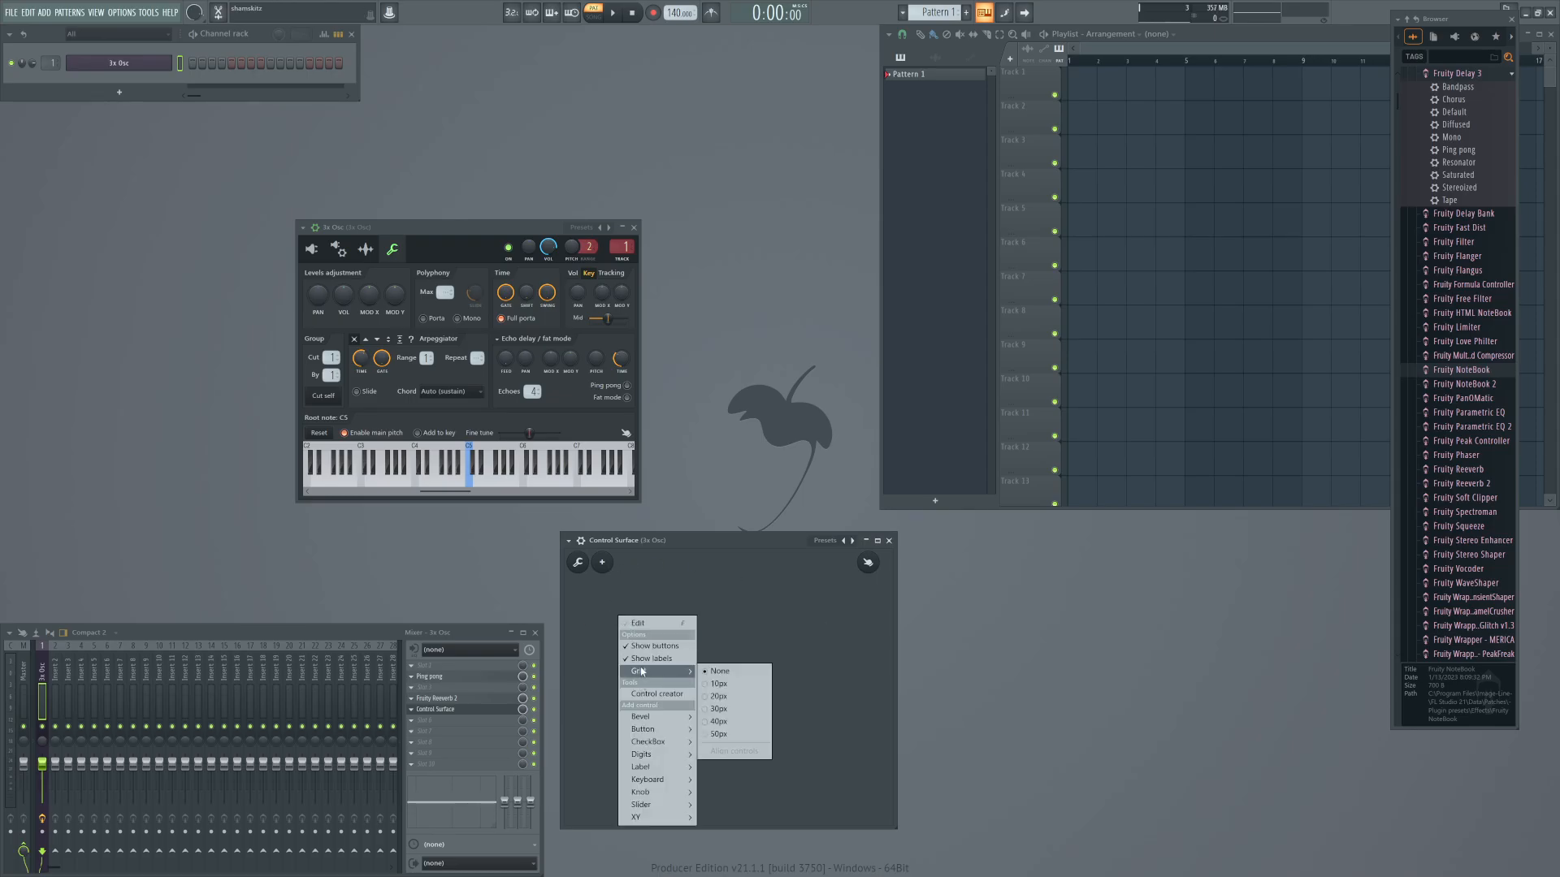
{"action": "left_click", "coordinate": [716, 683]}
{"action": "right_click", "coordinate": [644, 619]}
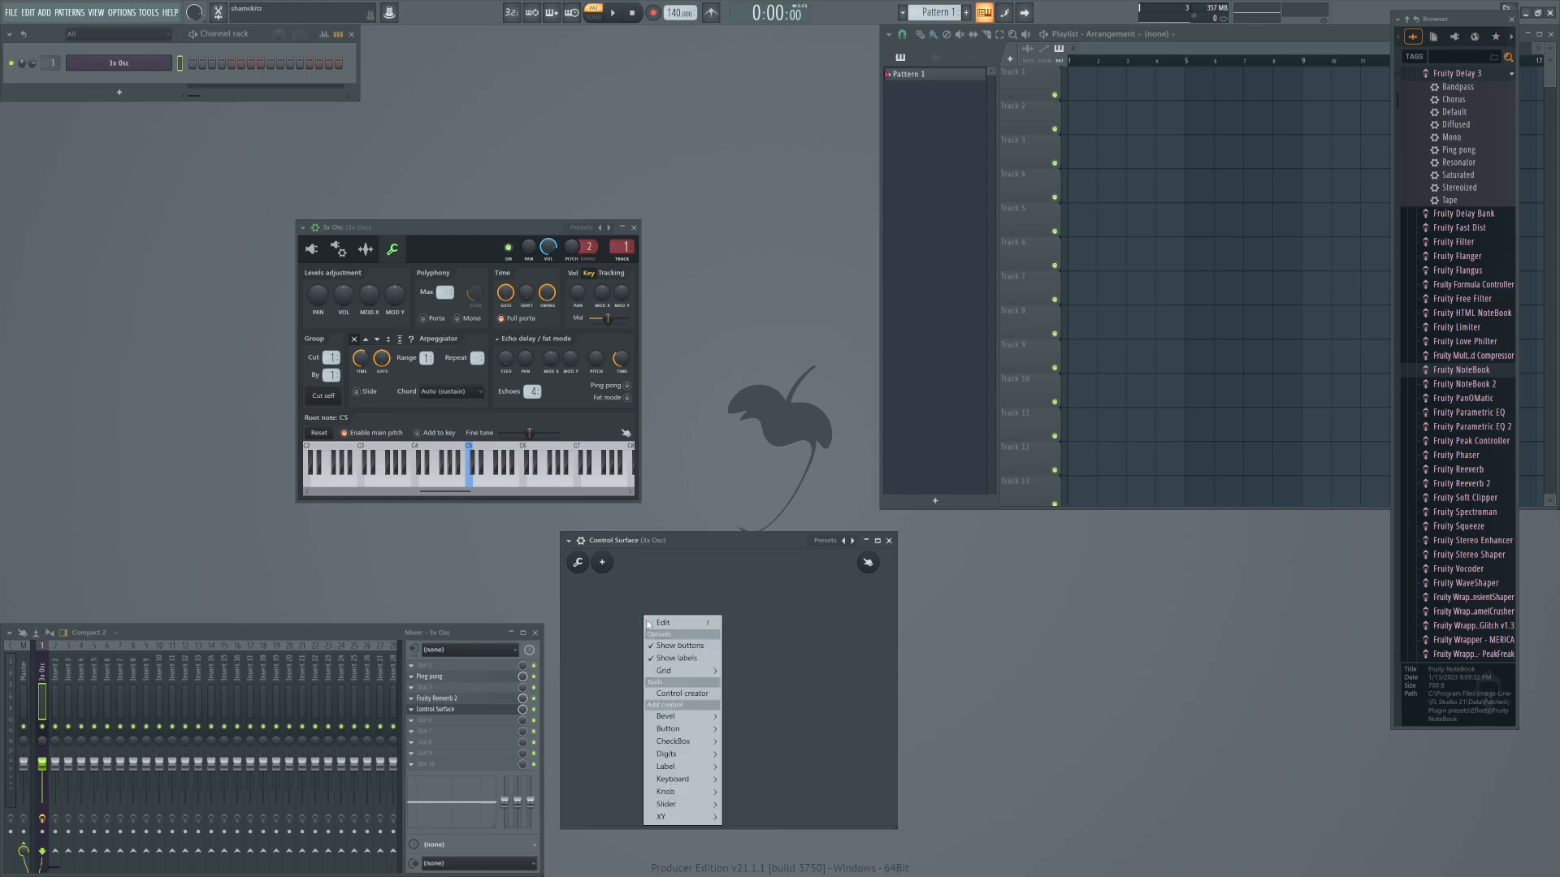
{"action": "mouse_move", "coordinate": [679, 719]}
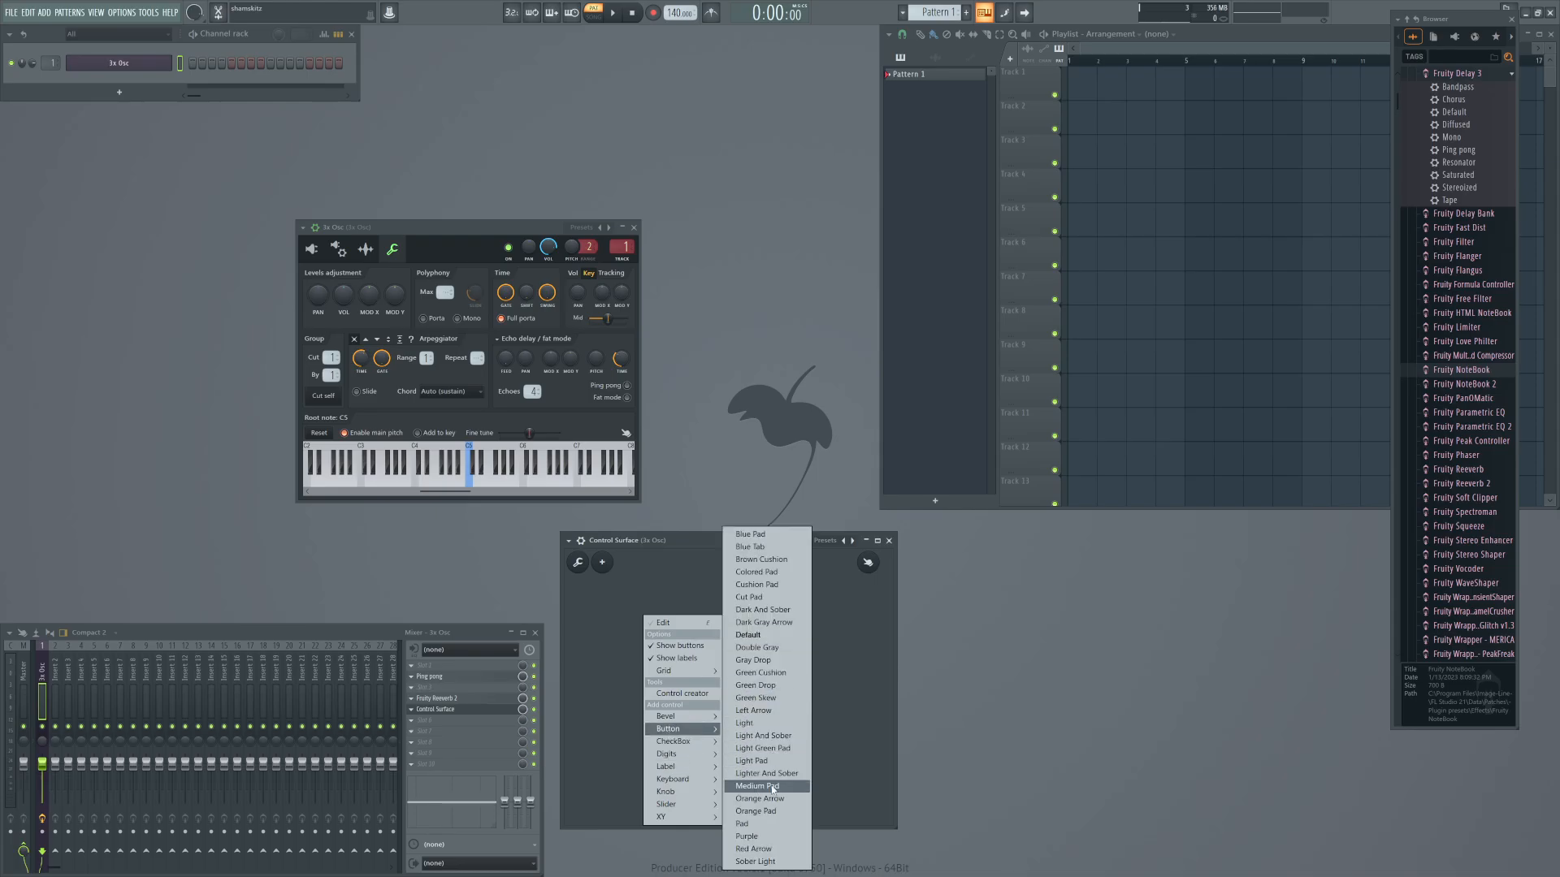
{"action": "left_click", "coordinate": [769, 736]}
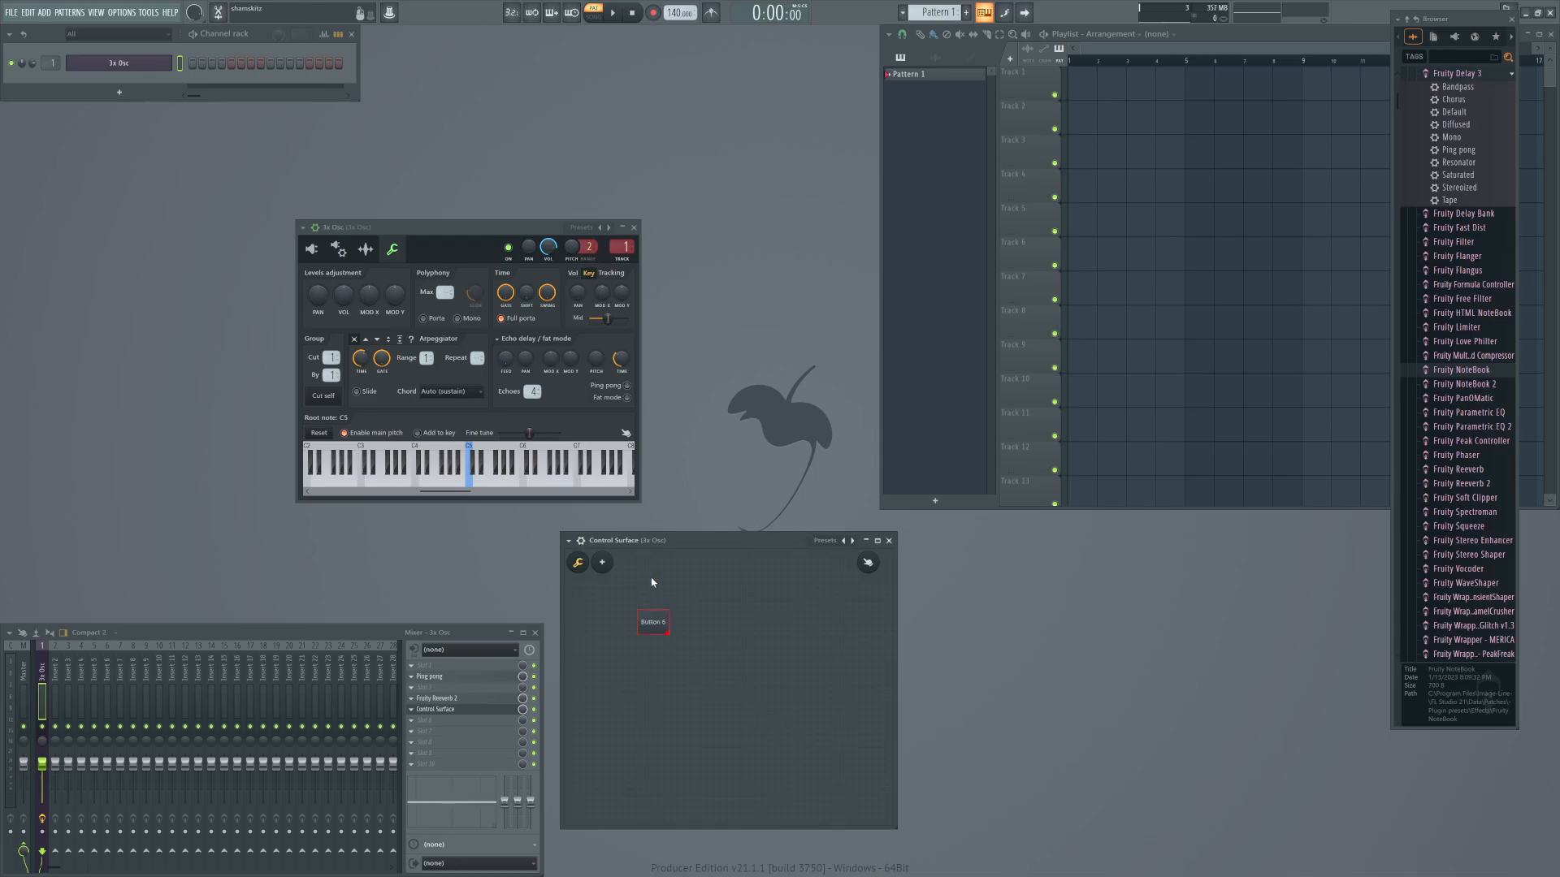
{"action": "left_click_drag", "start_coordinate": [650, 626], "coordinate": [594, 591]}
Turn off the Stay down property of the new button.
{"action": "right_click", "coordinate": [590, 595]}
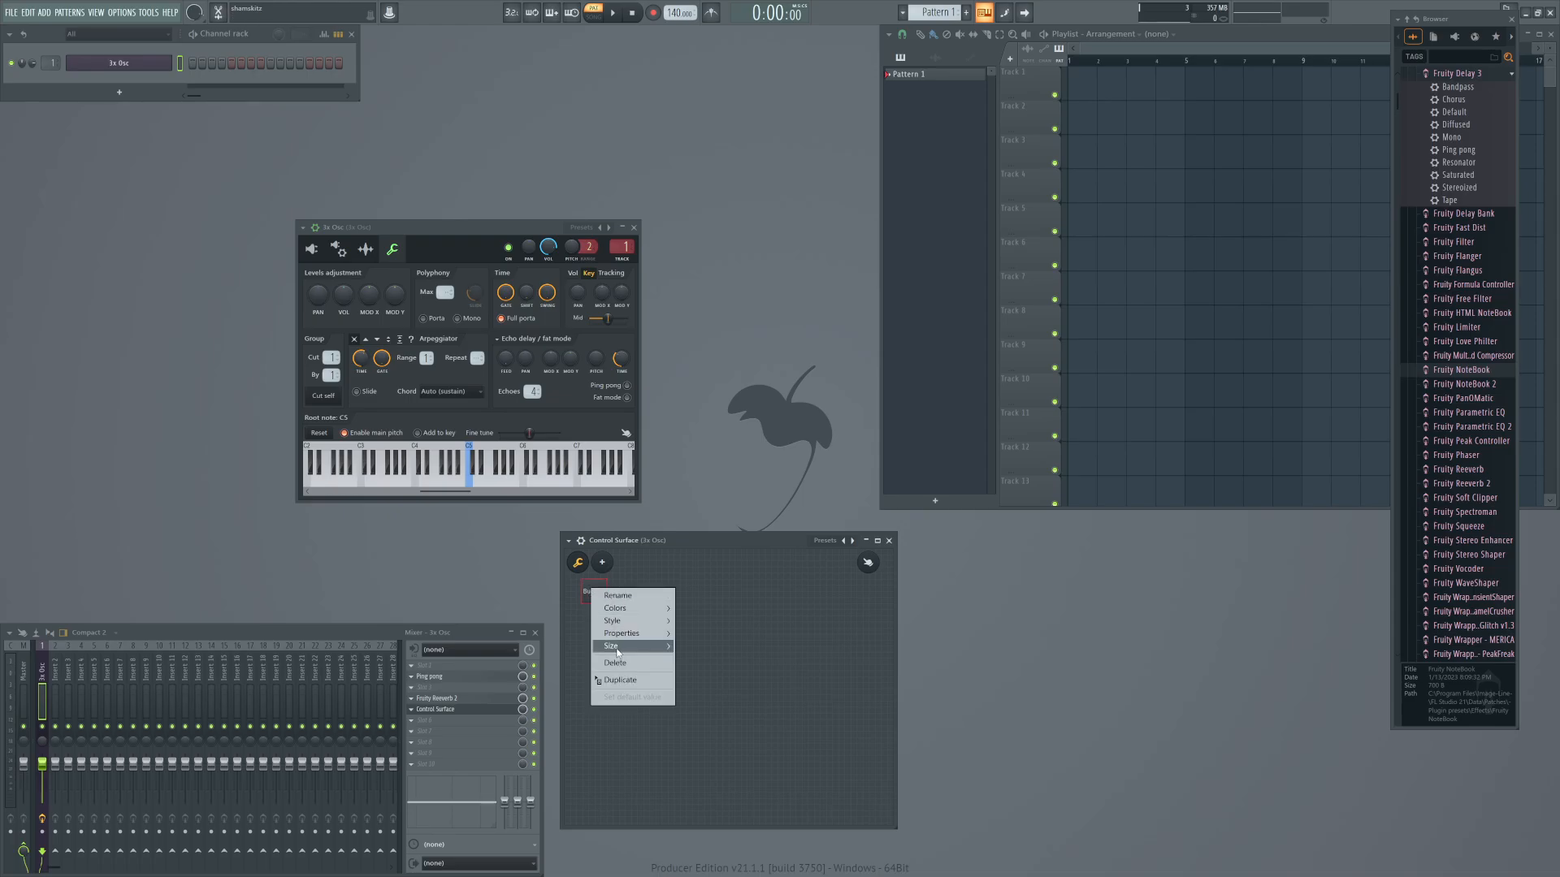
{"action": "mouse_move", "coordinate": [641, 634]}
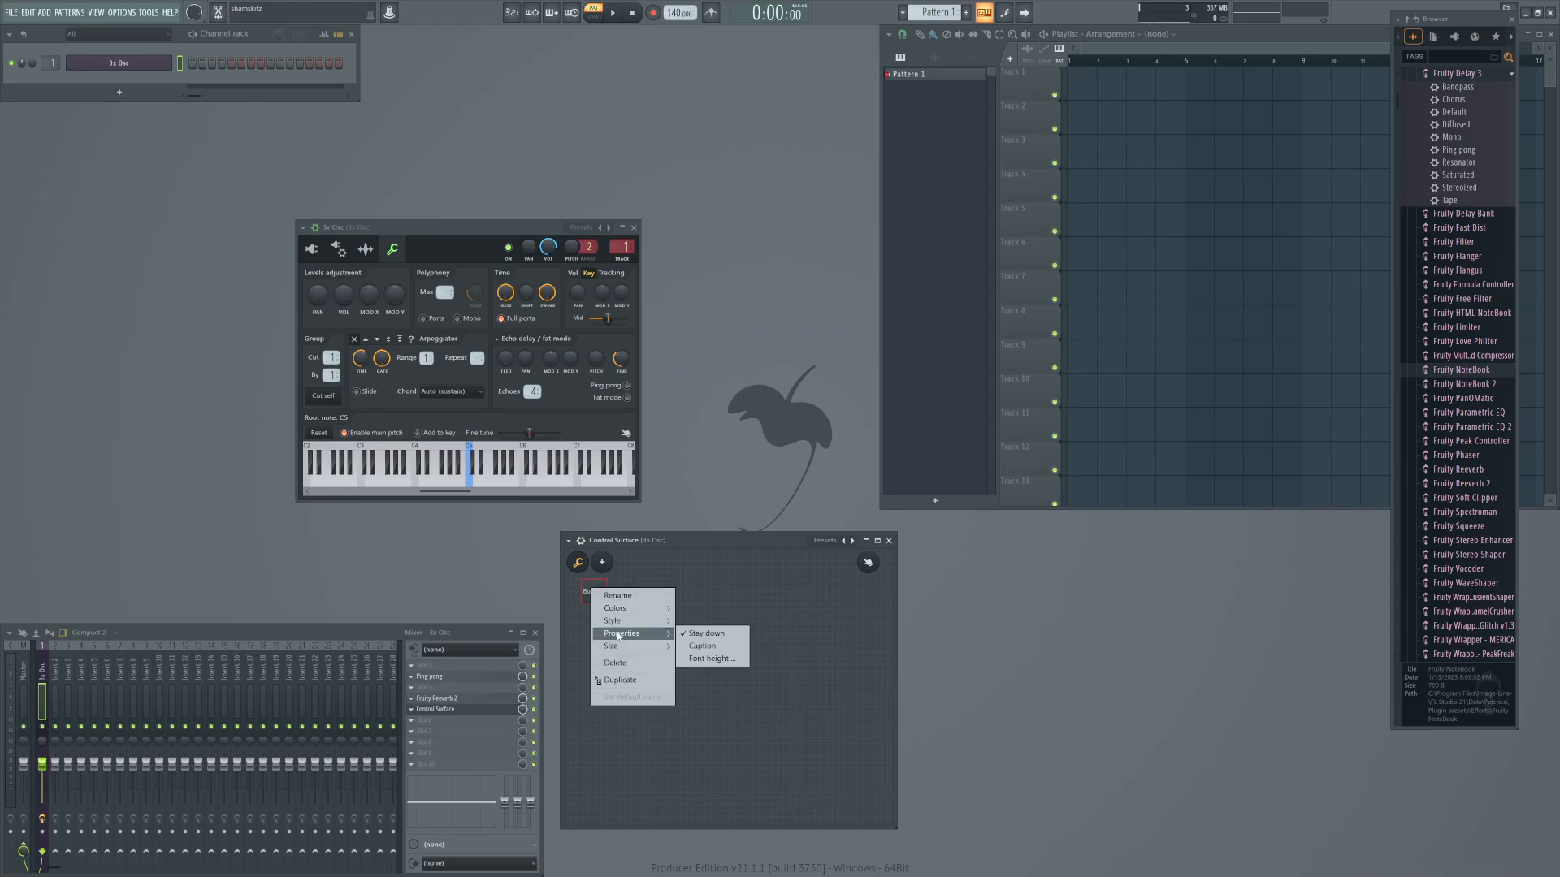
{"action": "left_click", "coordinate": [706, 635]}
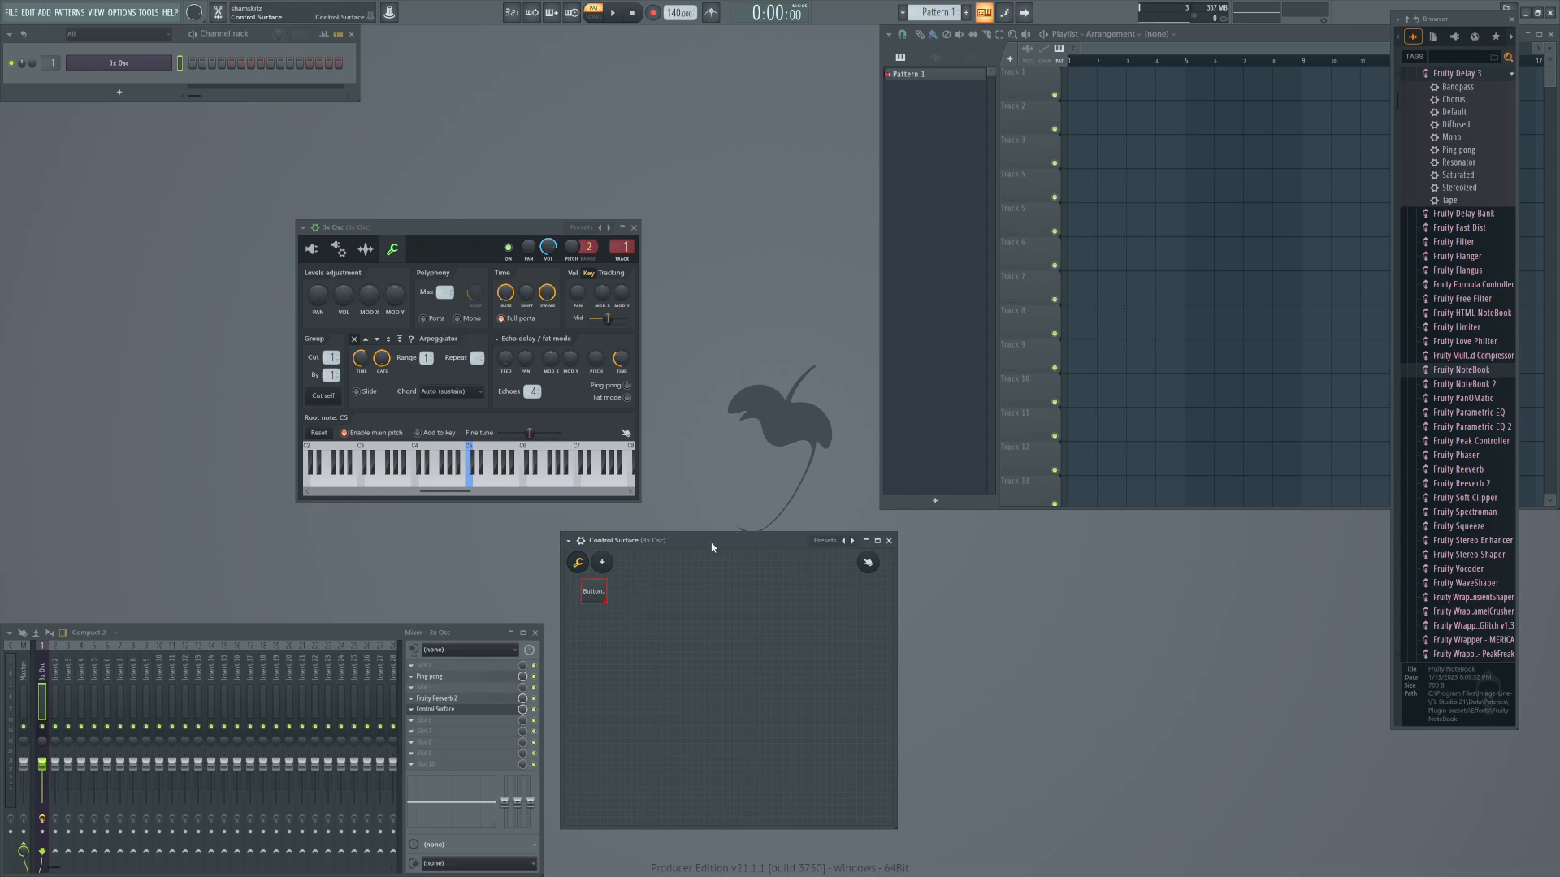
Duplicate the button twice and line up the copies beside the original in a row.
{"action": "right_click", "coordinate": [595, 596]}
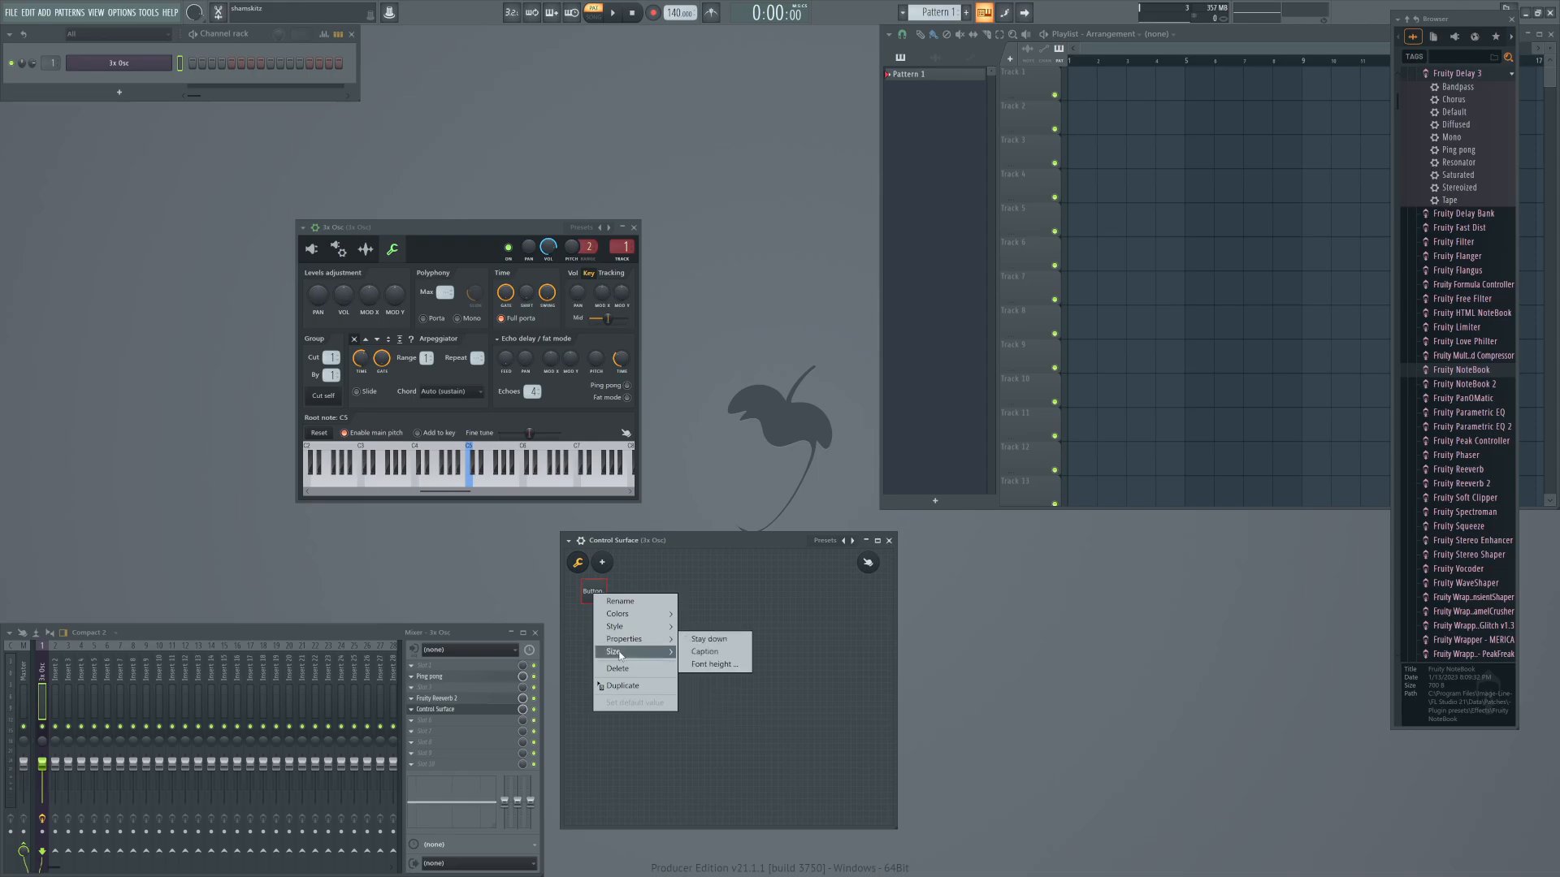
{"action": "left_click", "coordinate": [621, 686]}
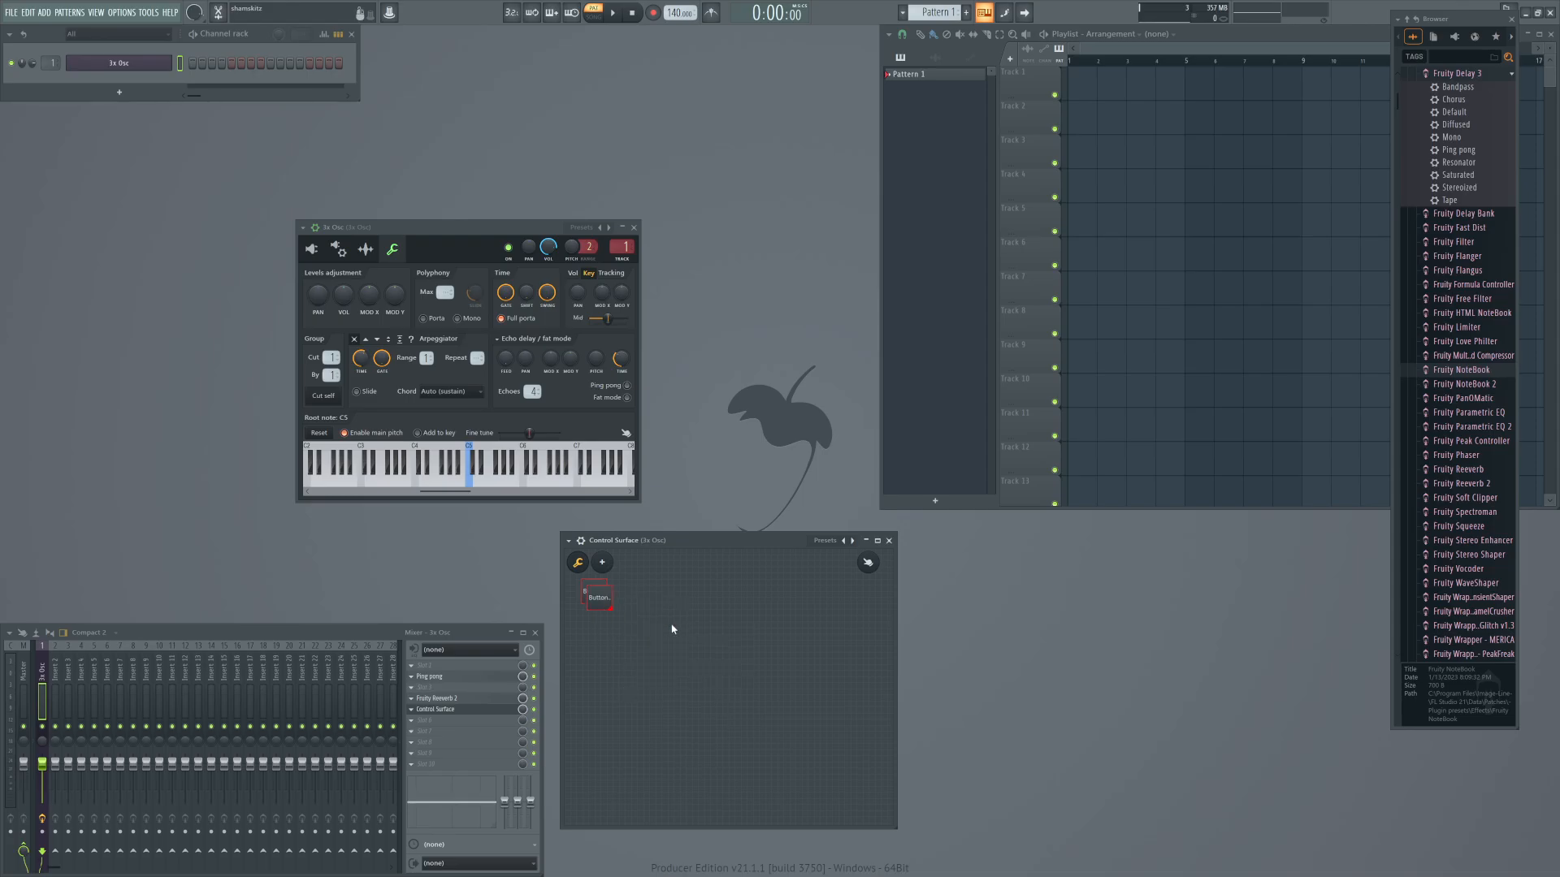
{"action": "left_click_drag", "start_coordinate": [599, 597], "coordinate": [631, 593]}
{"action": "right_click", "coordinate": [623, 600]}
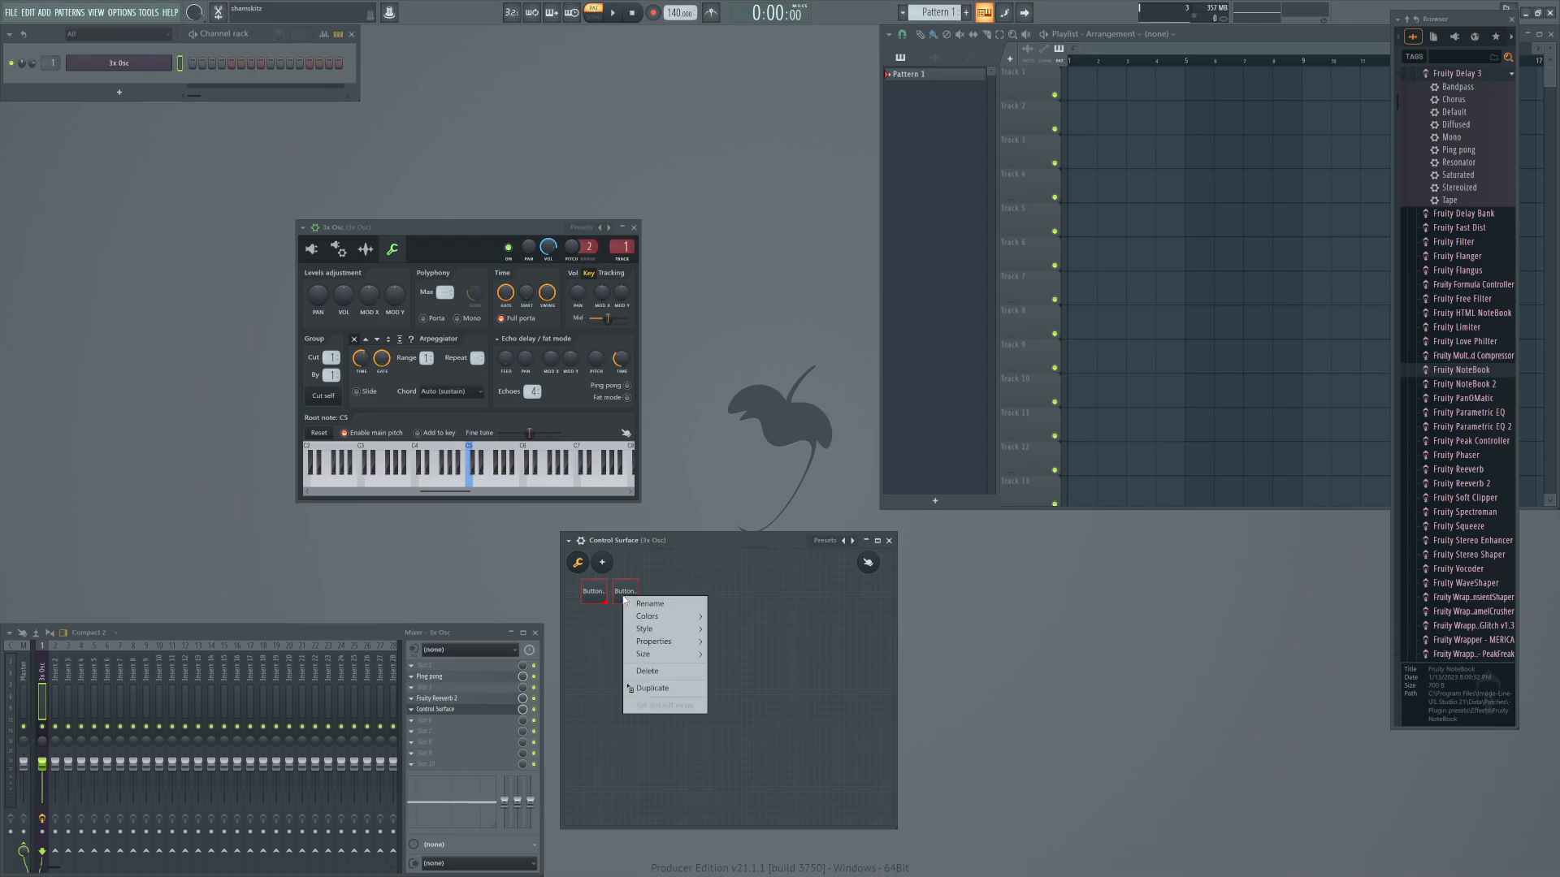
{"action": "left_click", "coordinate": [668, 688]}
{"action": "left_click_drag", "start_coordinate": [626, 599], "coordinate": [660, 590]}
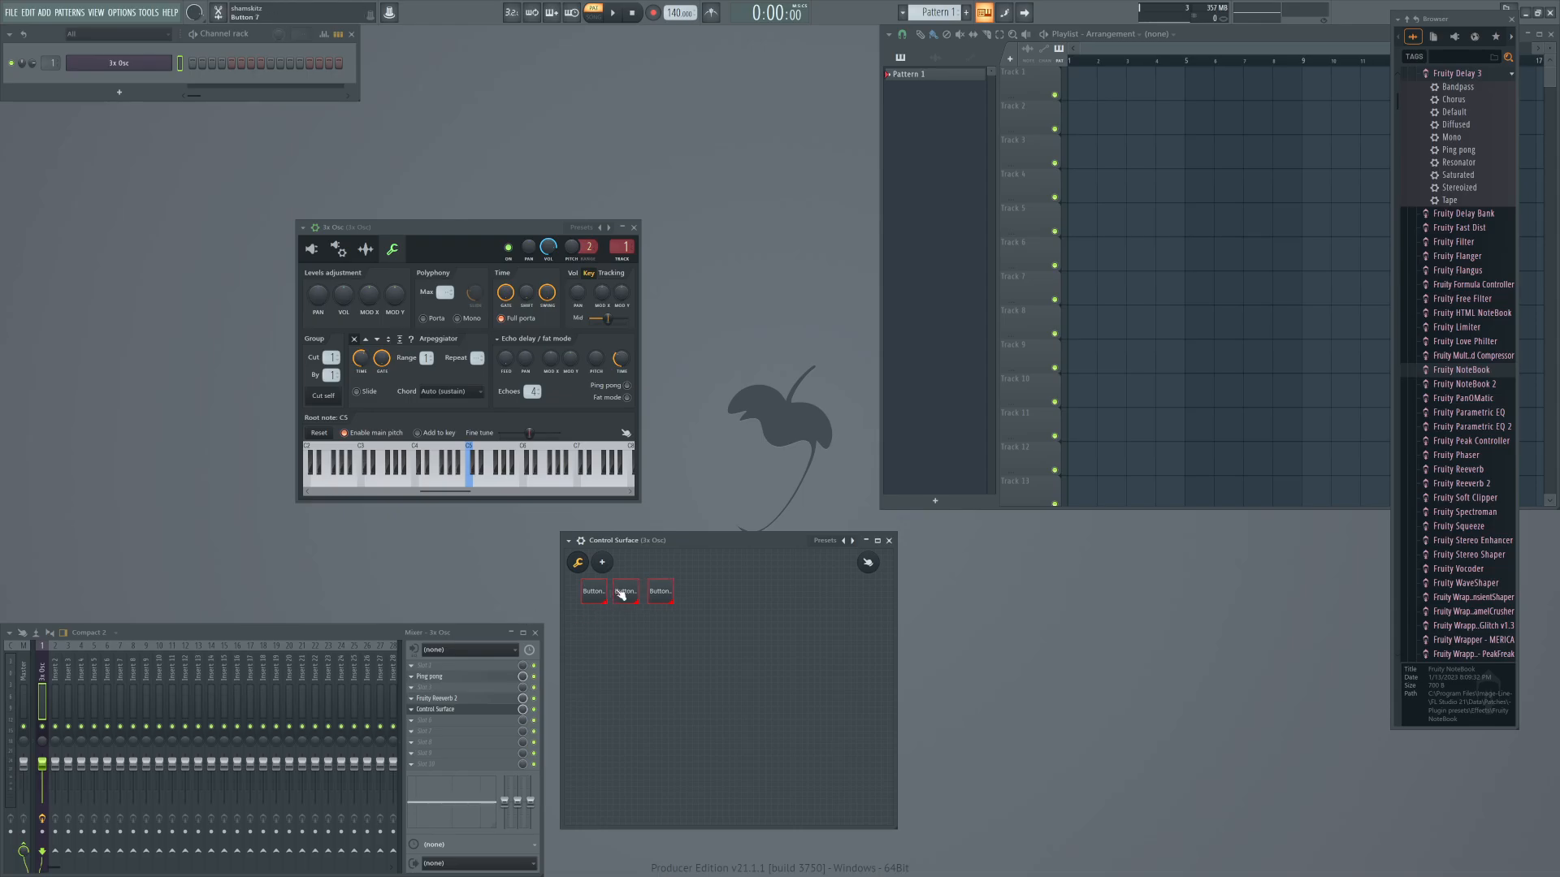
Adjust the size of the buttons by their corners and delete the third button.
{"action": "left_click_drag", "start_coordinate": [604, 601], "coordinate": [600, 597]}
{"action": "left_click_drag", "start_coordinate": [636, 602], "coordinate": [632, 597]}
{"action": "left_click_drag", "start_coordinate": [673, 602], "coordinate": [671, 606]}
{"action": "right_click", "coordinate": [667, 597]}
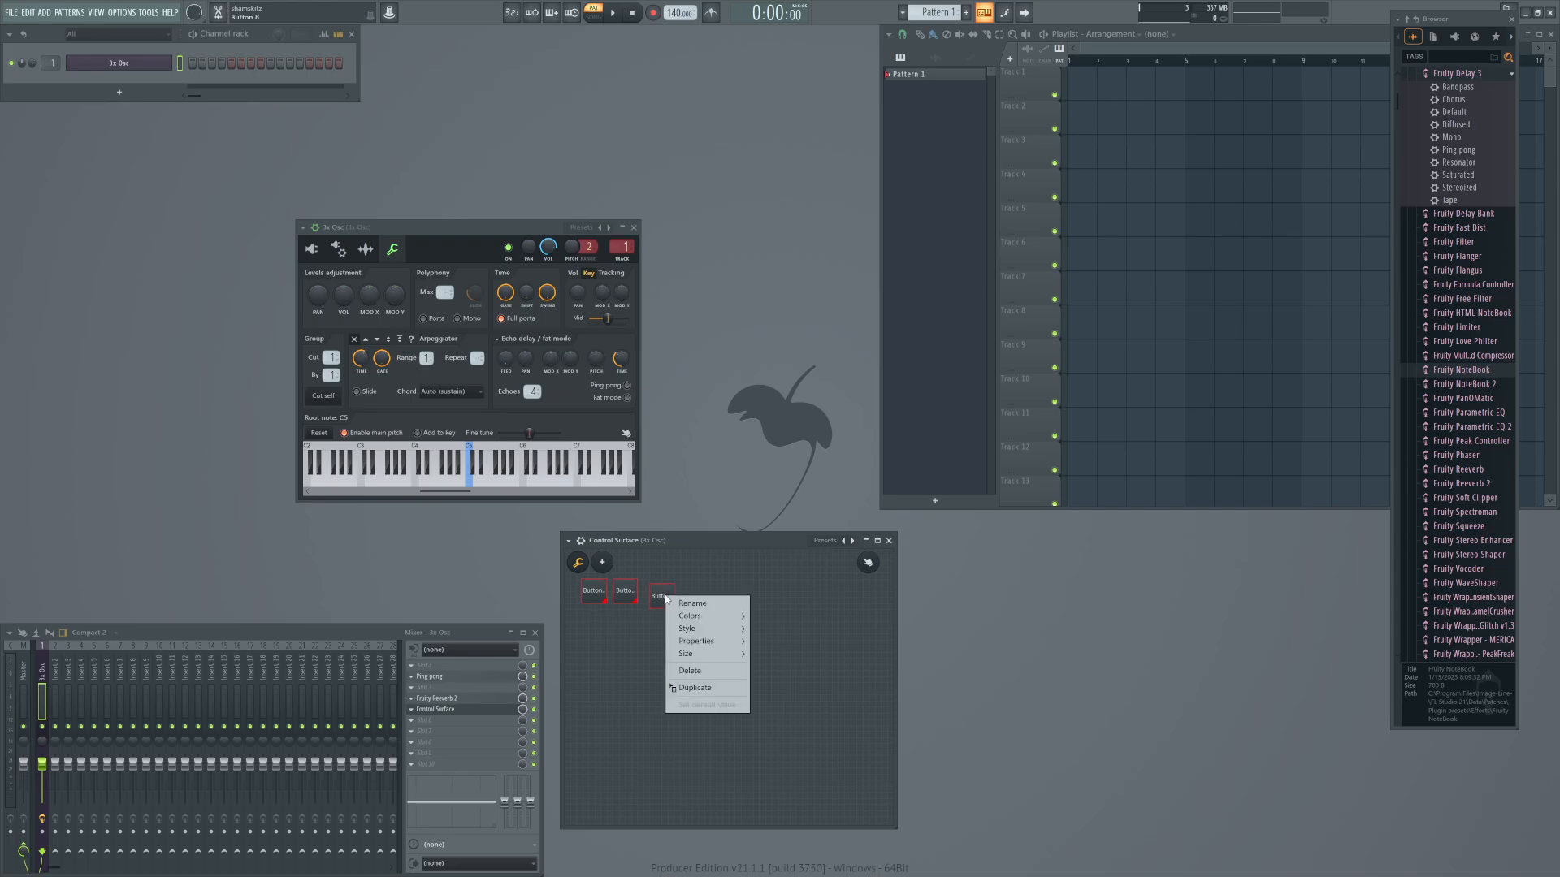
{"action": "left_click", "coordinate": [690, 671]}
Duplicate the second button's design three more times and align the copies into a row of five buttons.
{"action": "right_click", "coordinate": [627, 594]}
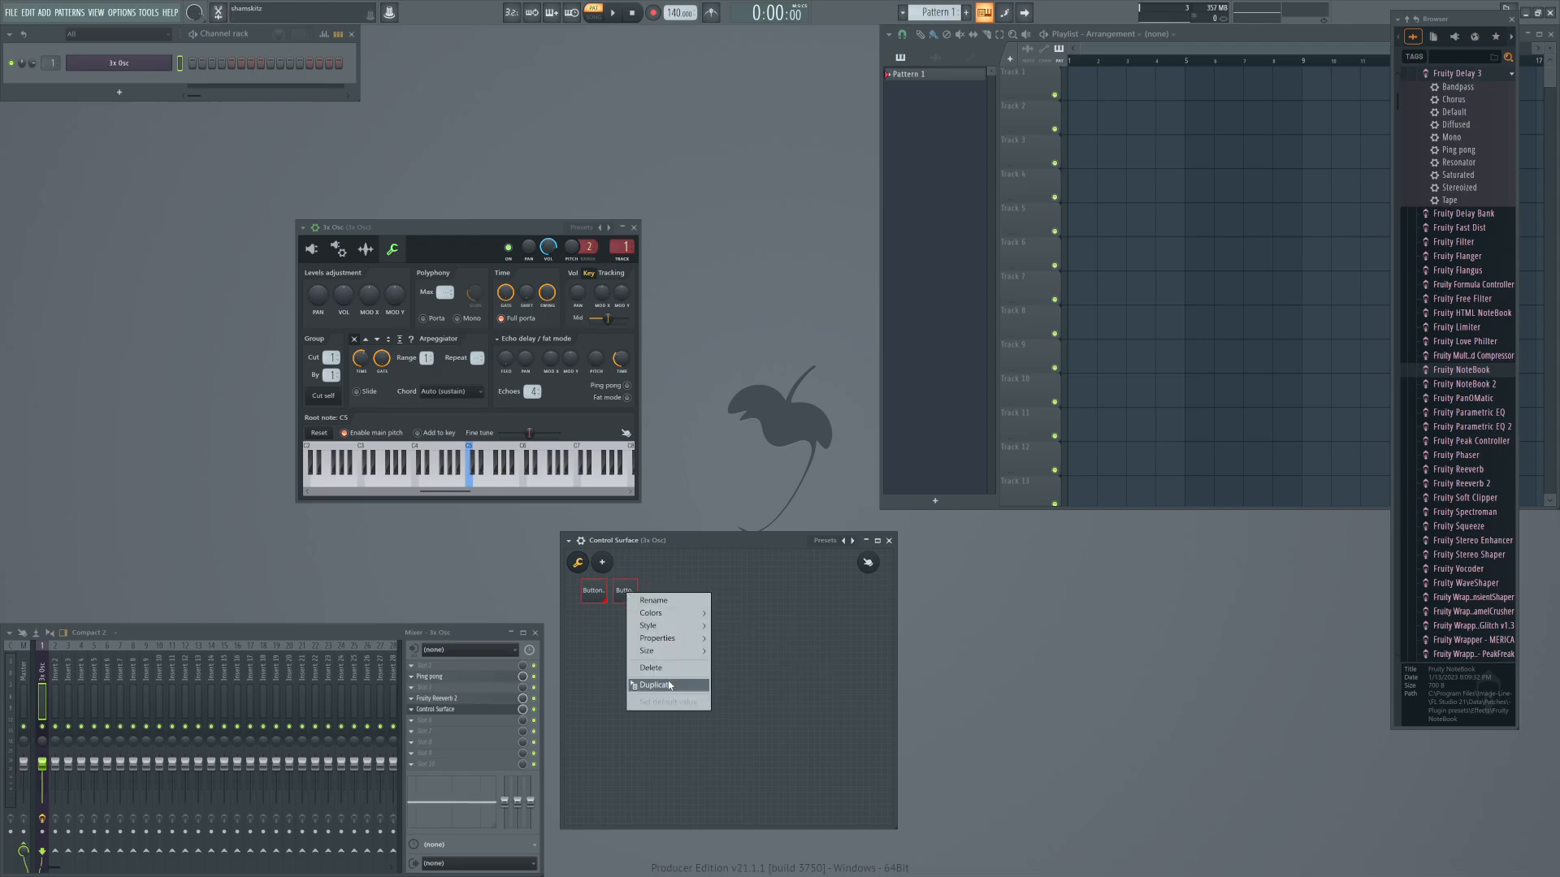
{"action": "left_click", "coordinate": [669, 684]}
{"action": "right_click", "coordinate": [656, 597]}
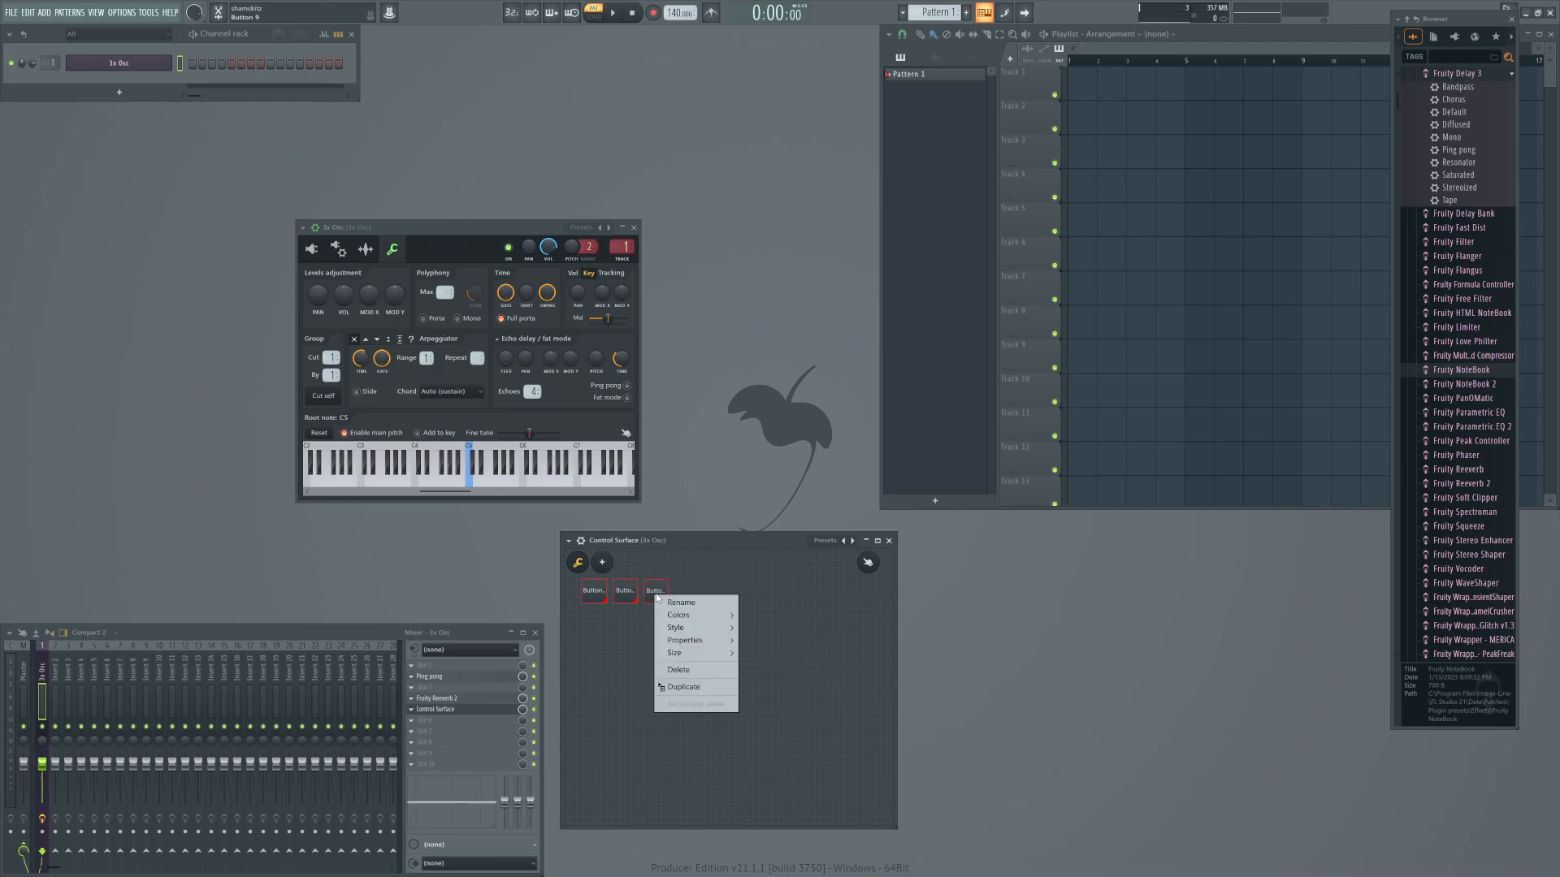
{"action": "left_click", "coordinate": [683, 686]}
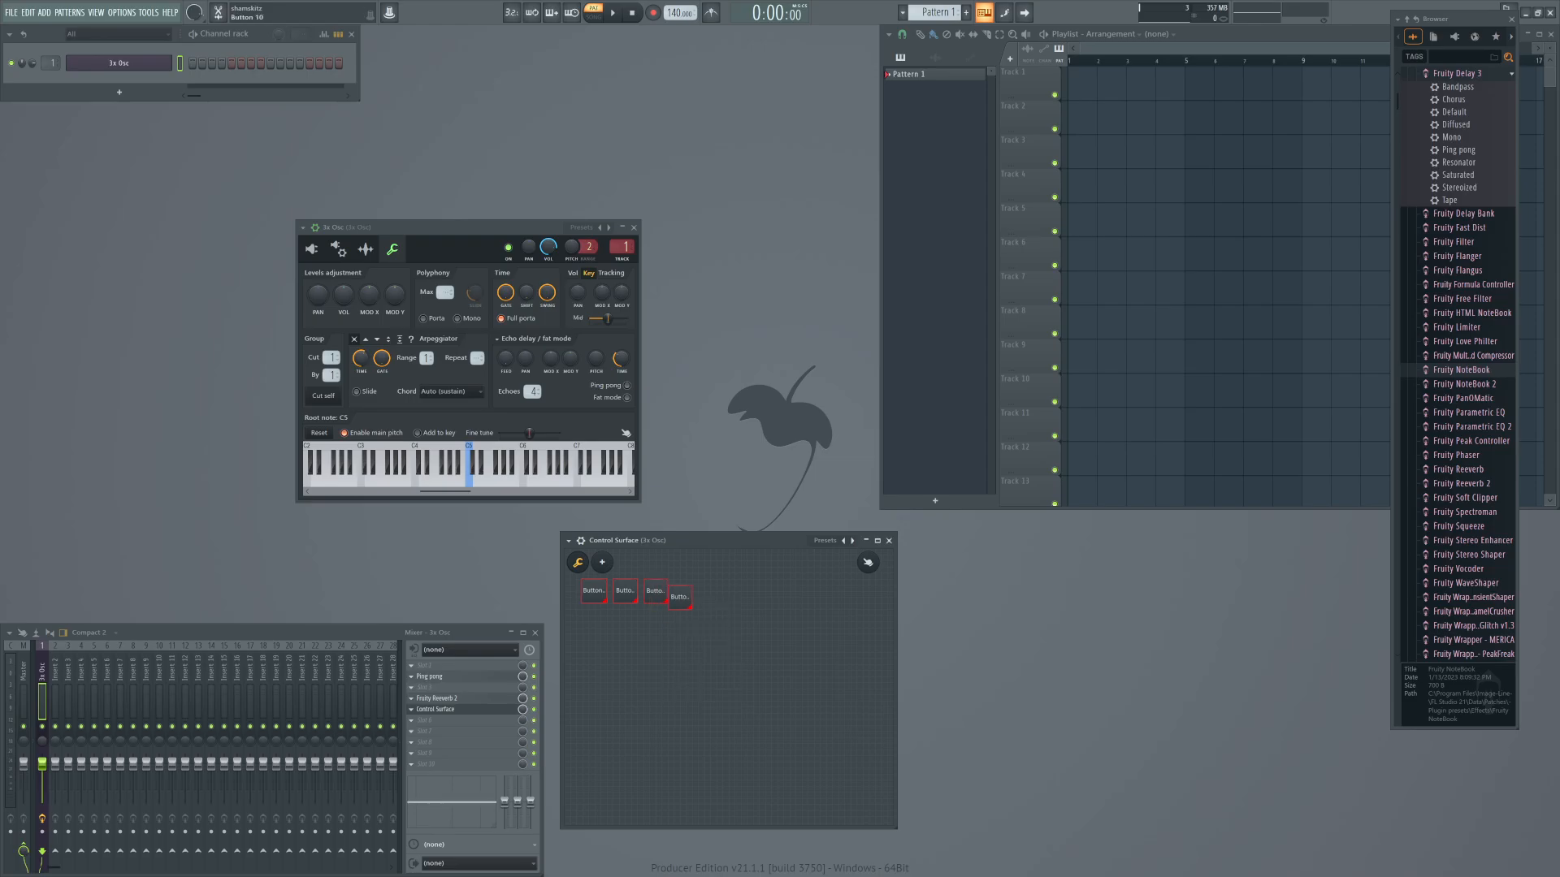
{"action": "left_click_drag", "start_coordinate": [680, 597], "coordinate": [692, 592]}
{"action": "right_click", "coordinate": [689, 592]}
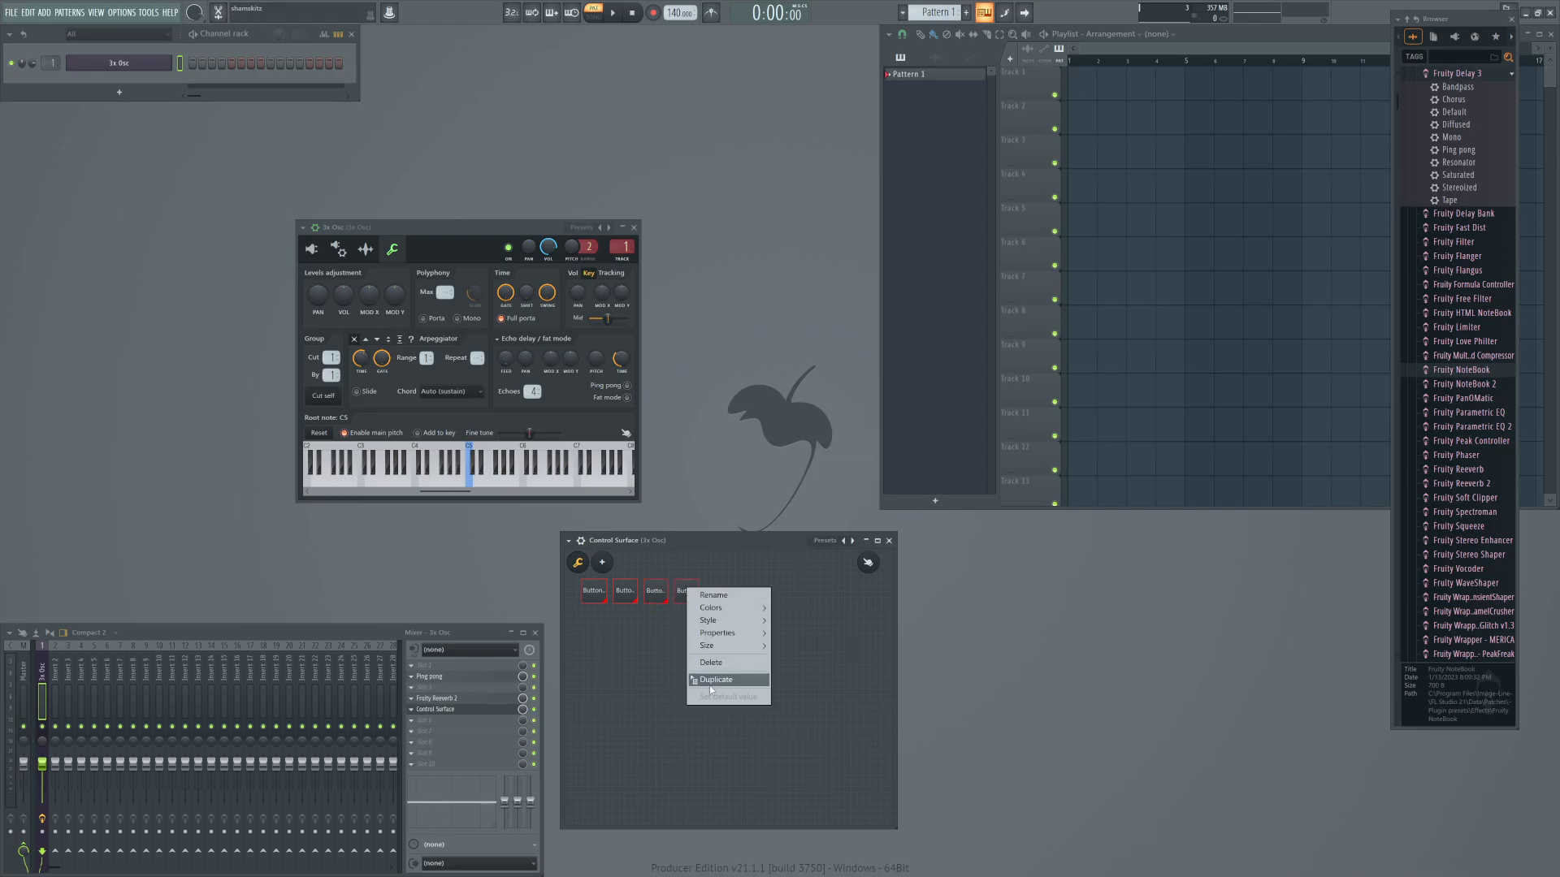
{"action": "left_click", "coordinate": [714, 681]}
{"action": "left_click_drag", "start_coordinate": [693, 603], "coordinate": [720, 597]}
Rename the first button in the row as Off.
{"action": "right_click", "coordinate": [712, 634]}
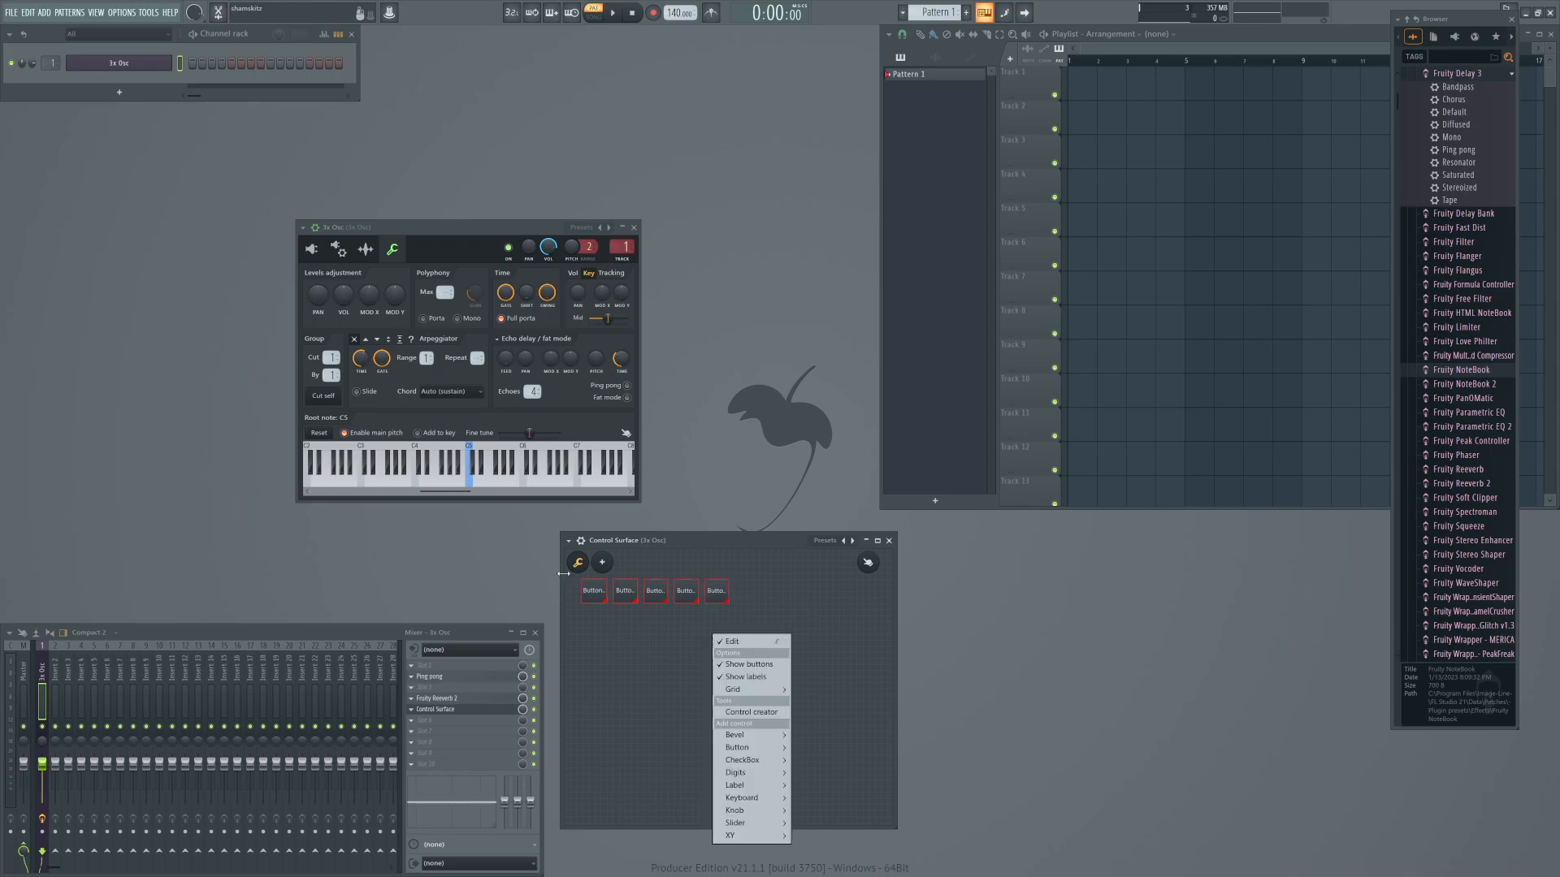
{"action": "left_click", "coordinate": [601, 593]}
{"action": "right_click", "coordinate": [592, 592]}
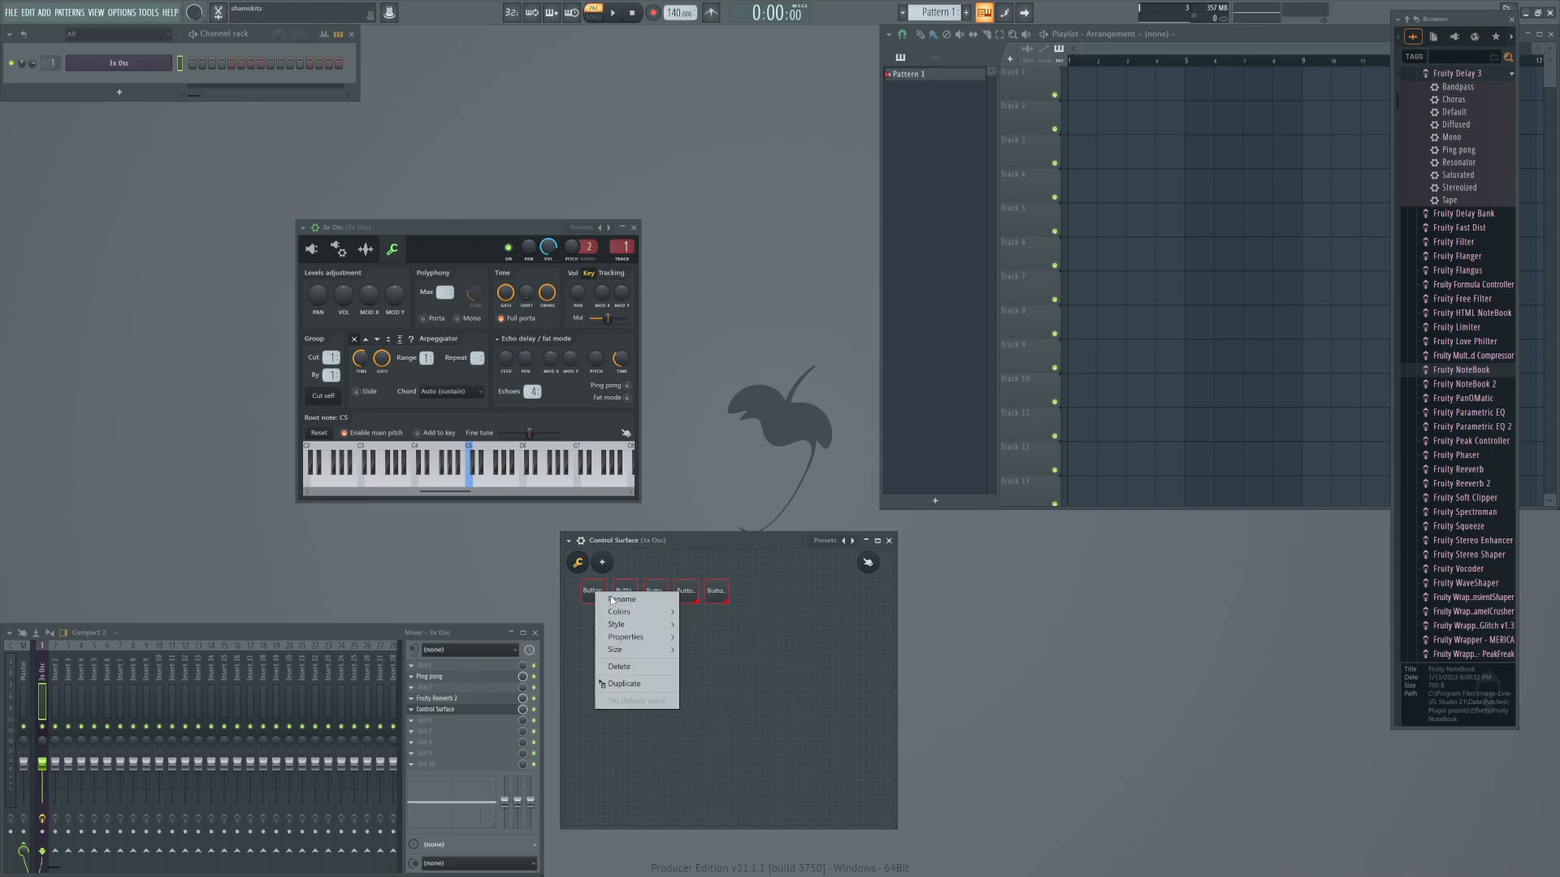
{"action": "left_click", "coordinate": [615, 615]}
{"action": "type", "text": "Off"}
{"action": "key", "text": "Return"}
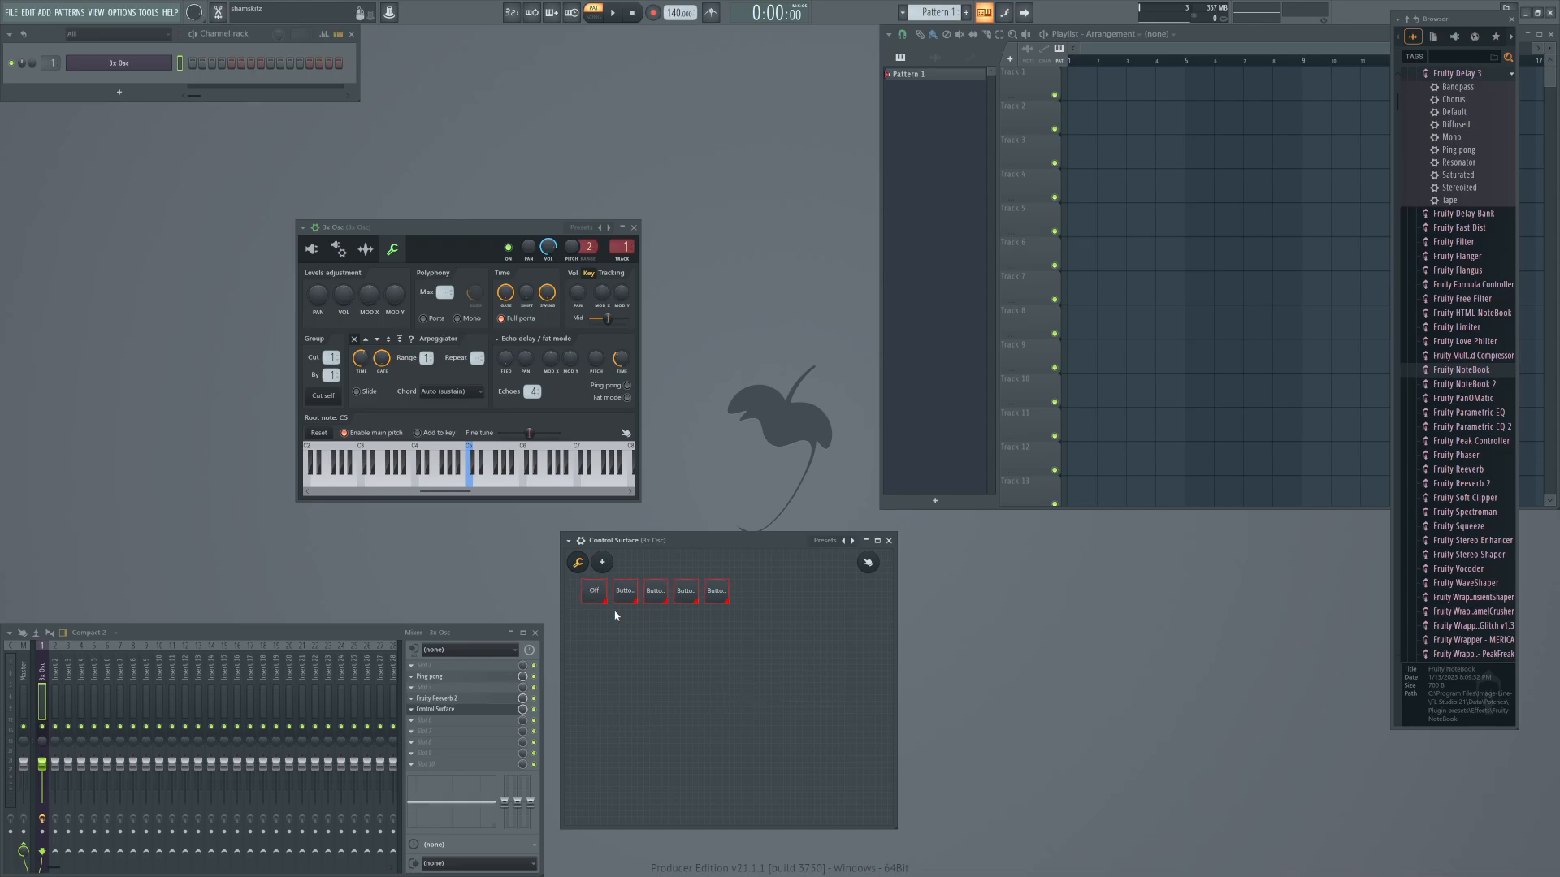
Rename the second button as Up and the third button as Down.
{"action": "right_click", "coordinate": [620, 593]}
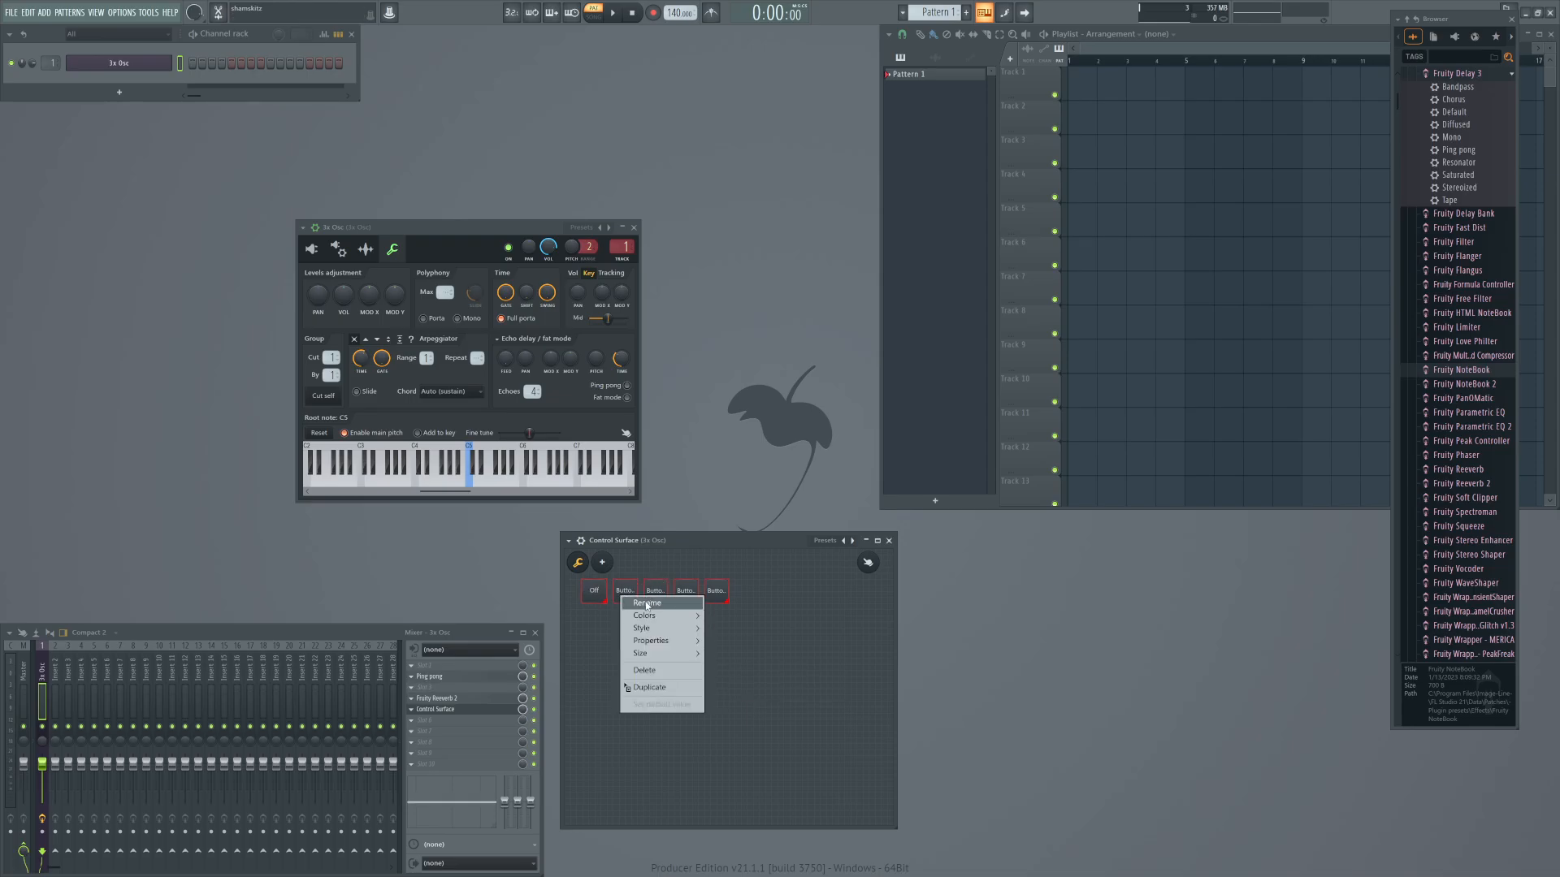
{"action": "left_click", "coordinate": [647, 605]}
{"action": "type", "text": "Up"}
{"action": "key", "text": "Return"}
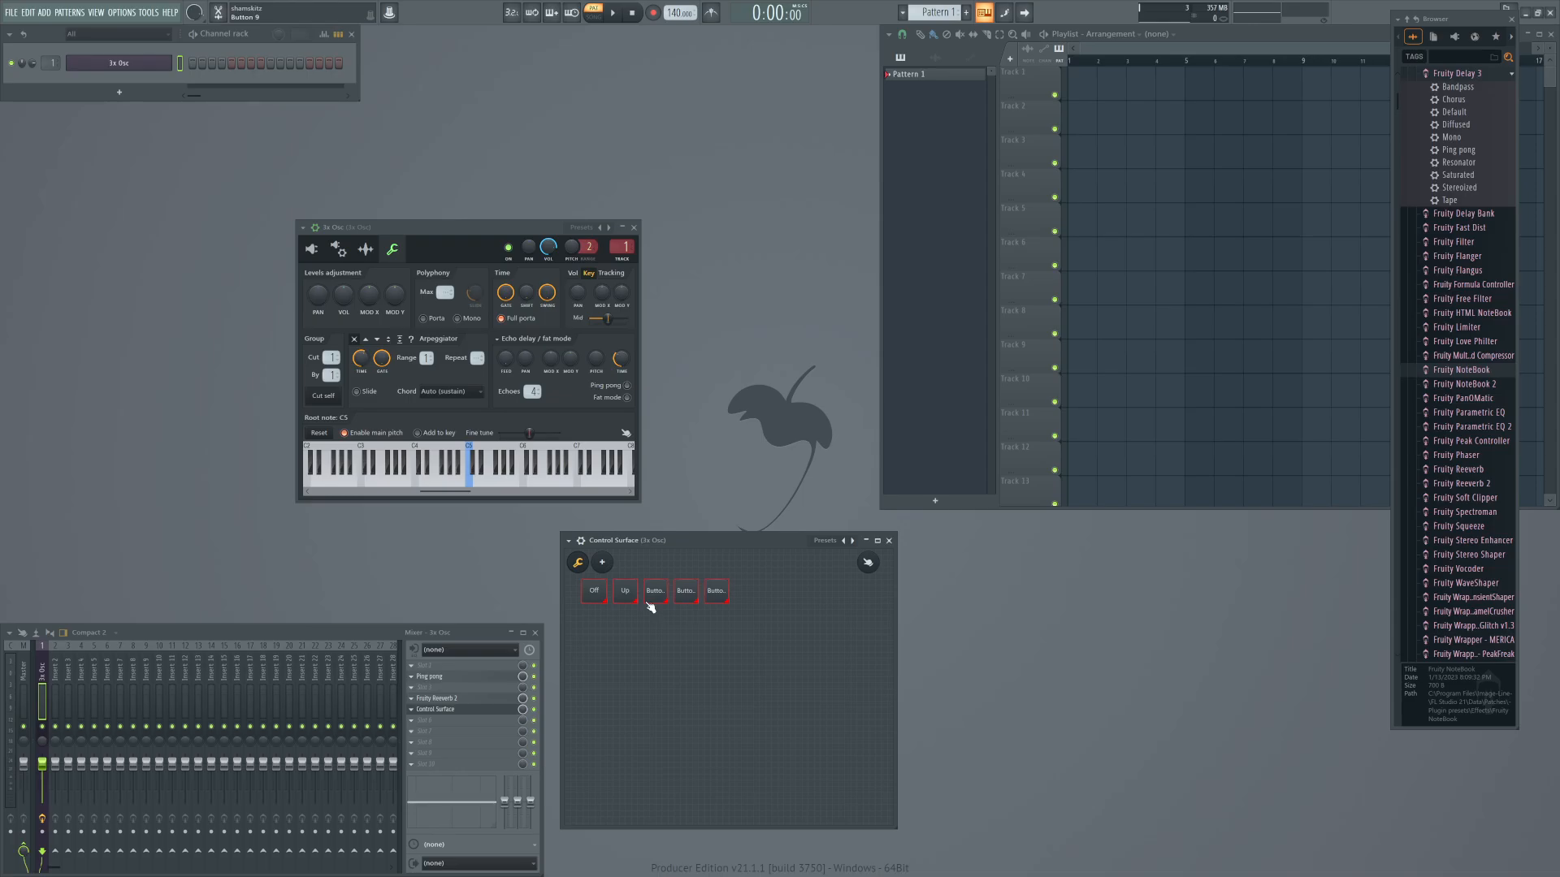
{"action": "right_click", "coordinate": [656, 590]}
{"action": "left_click", "coordinate": [681, 597]}
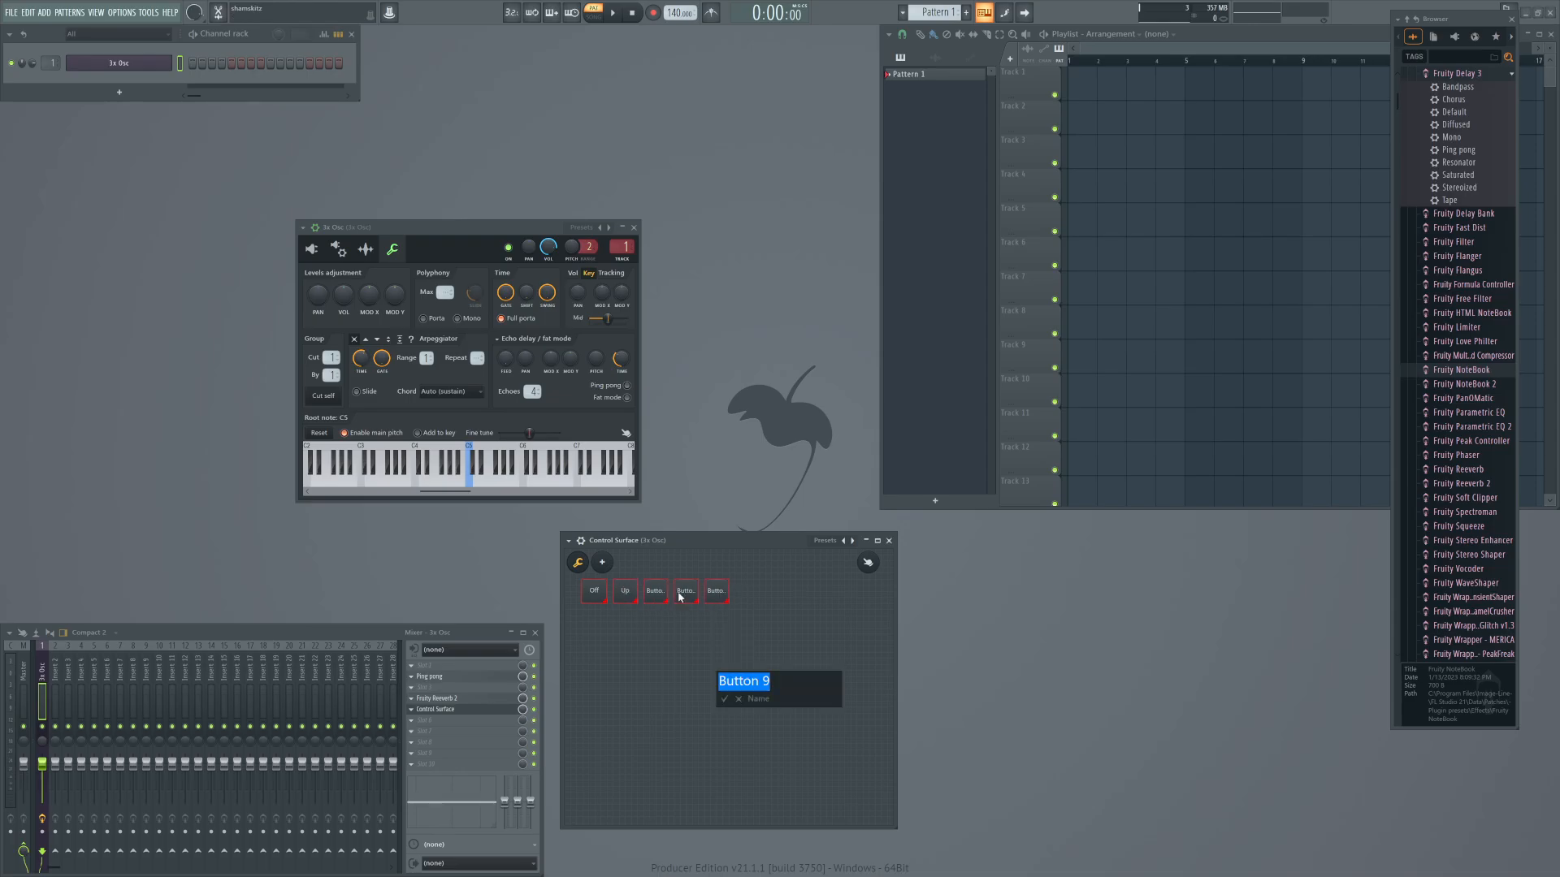
{"action": "type", "text": "Down"}
{"action": "key", "text": "Return"}
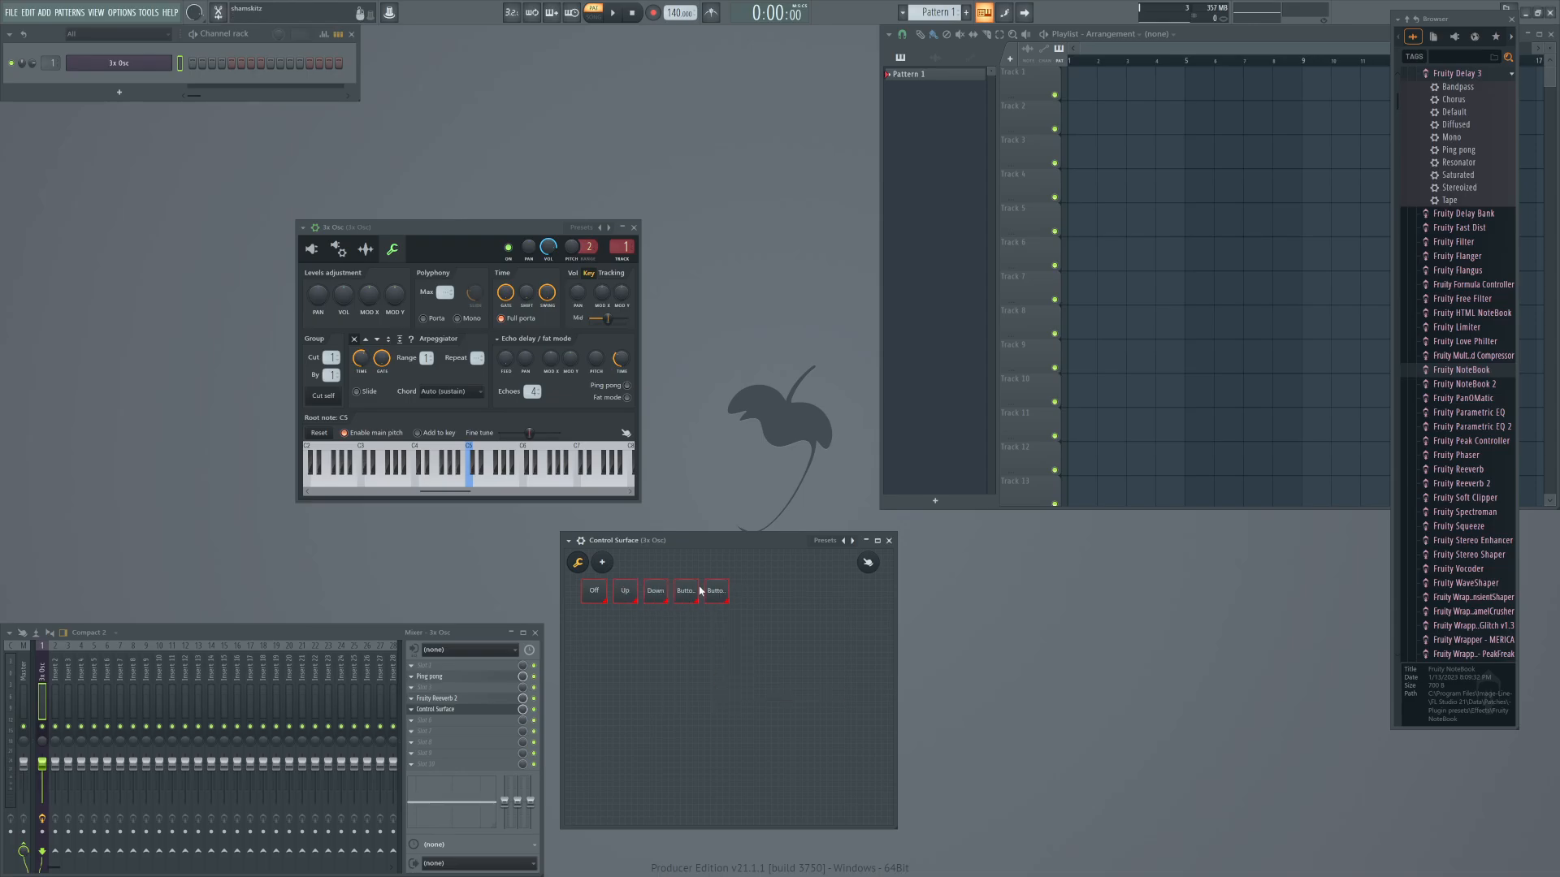
Rename the fourth button as Bounce and the fifth button as Sticky.
{"action": "right_click", "coordinate": [701, 588]}
{"action": "left_click", "coordinate": [688, 595]}
{"action": "right_click", "coordinate": [684, 588]}
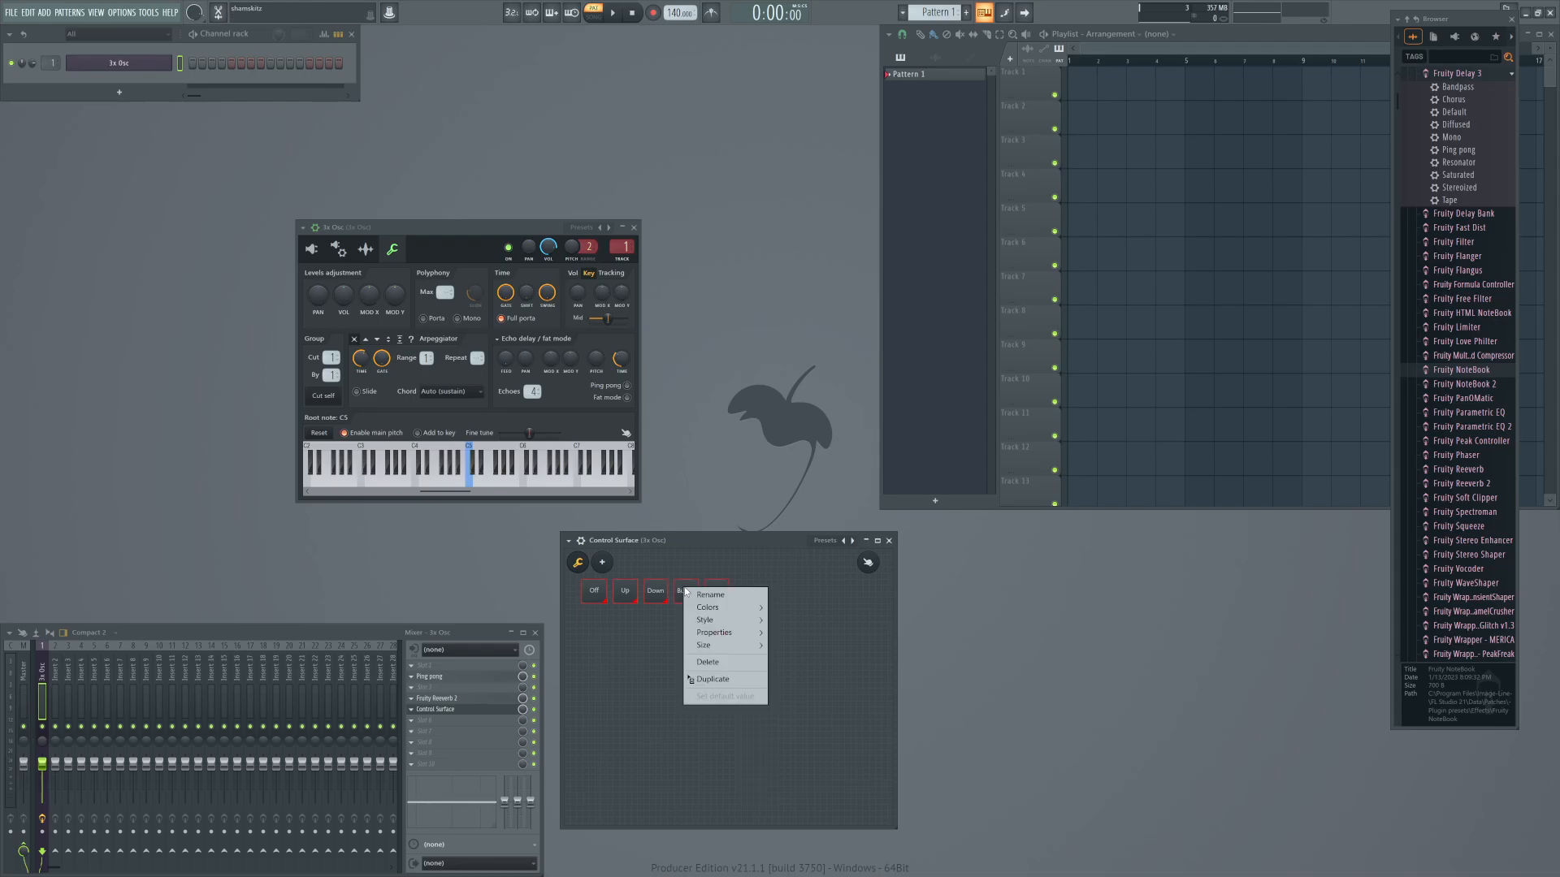
{"action": "left_click", "coordinate": [702, 596]}
{"action": "type", "text": "Bounce"}
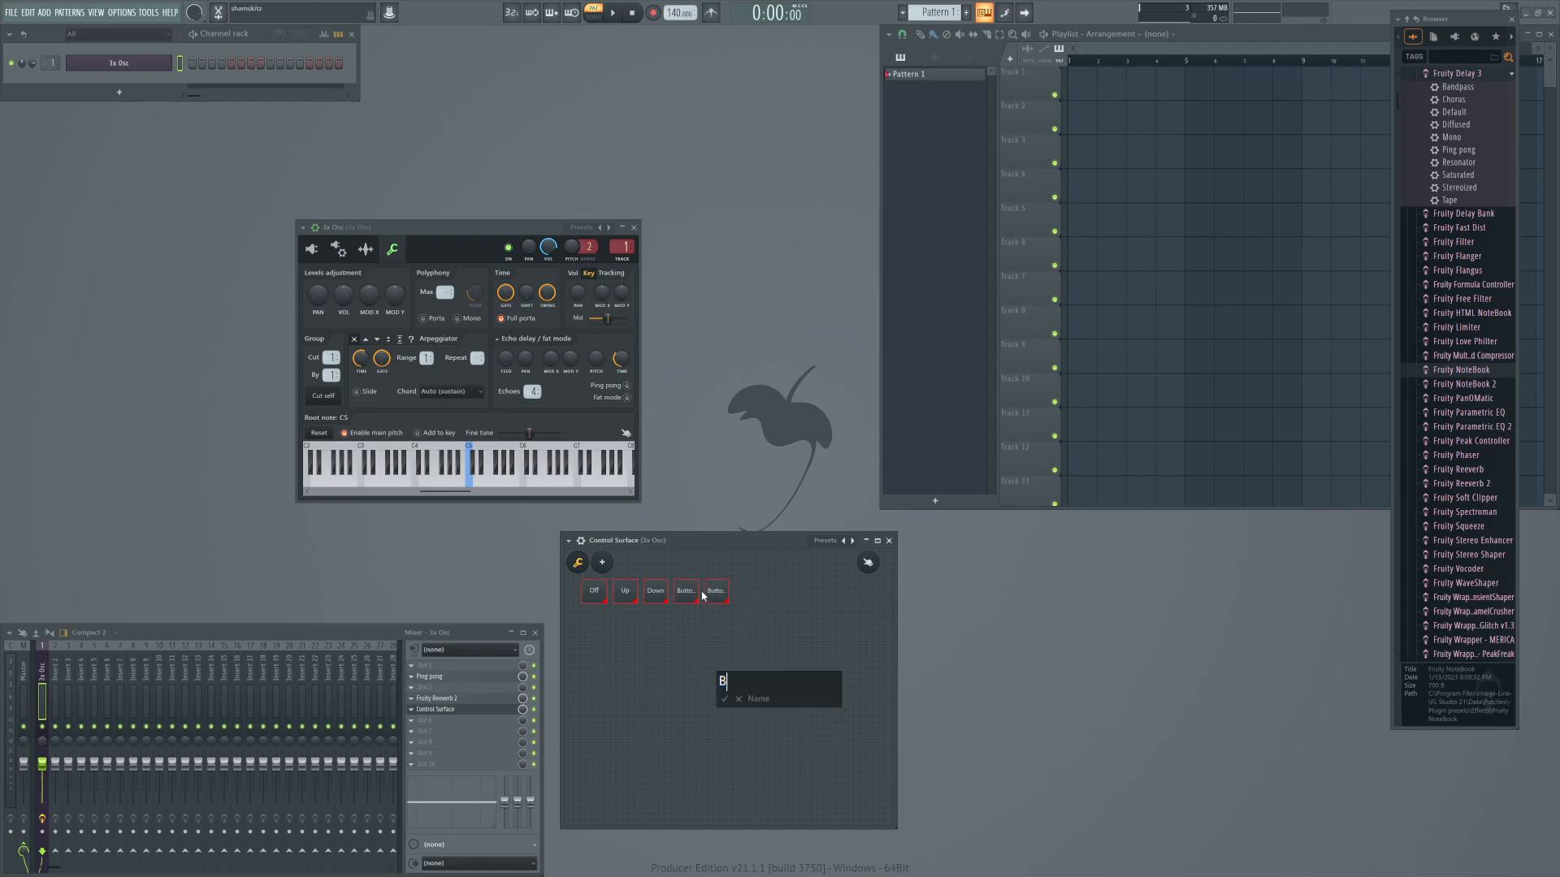
{"action": "key", "text": "Return"}
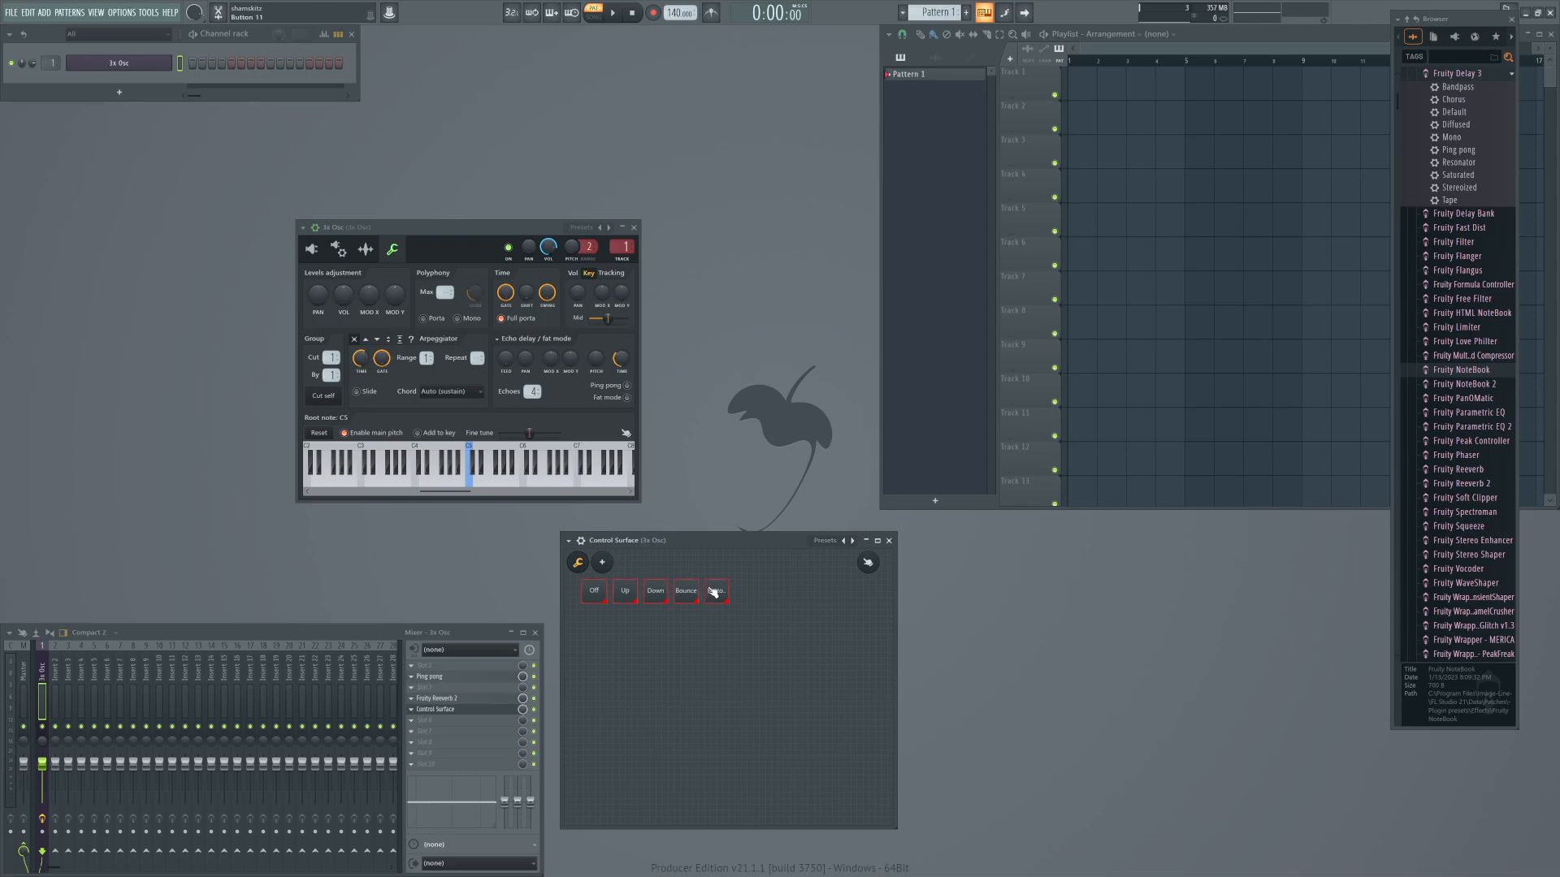
{"action": "right_click", "coordinate": [715, 589]}
{"action": "left_click", "coordinate": [747, 593]}
{"action": "type", "text": "Sticky"}
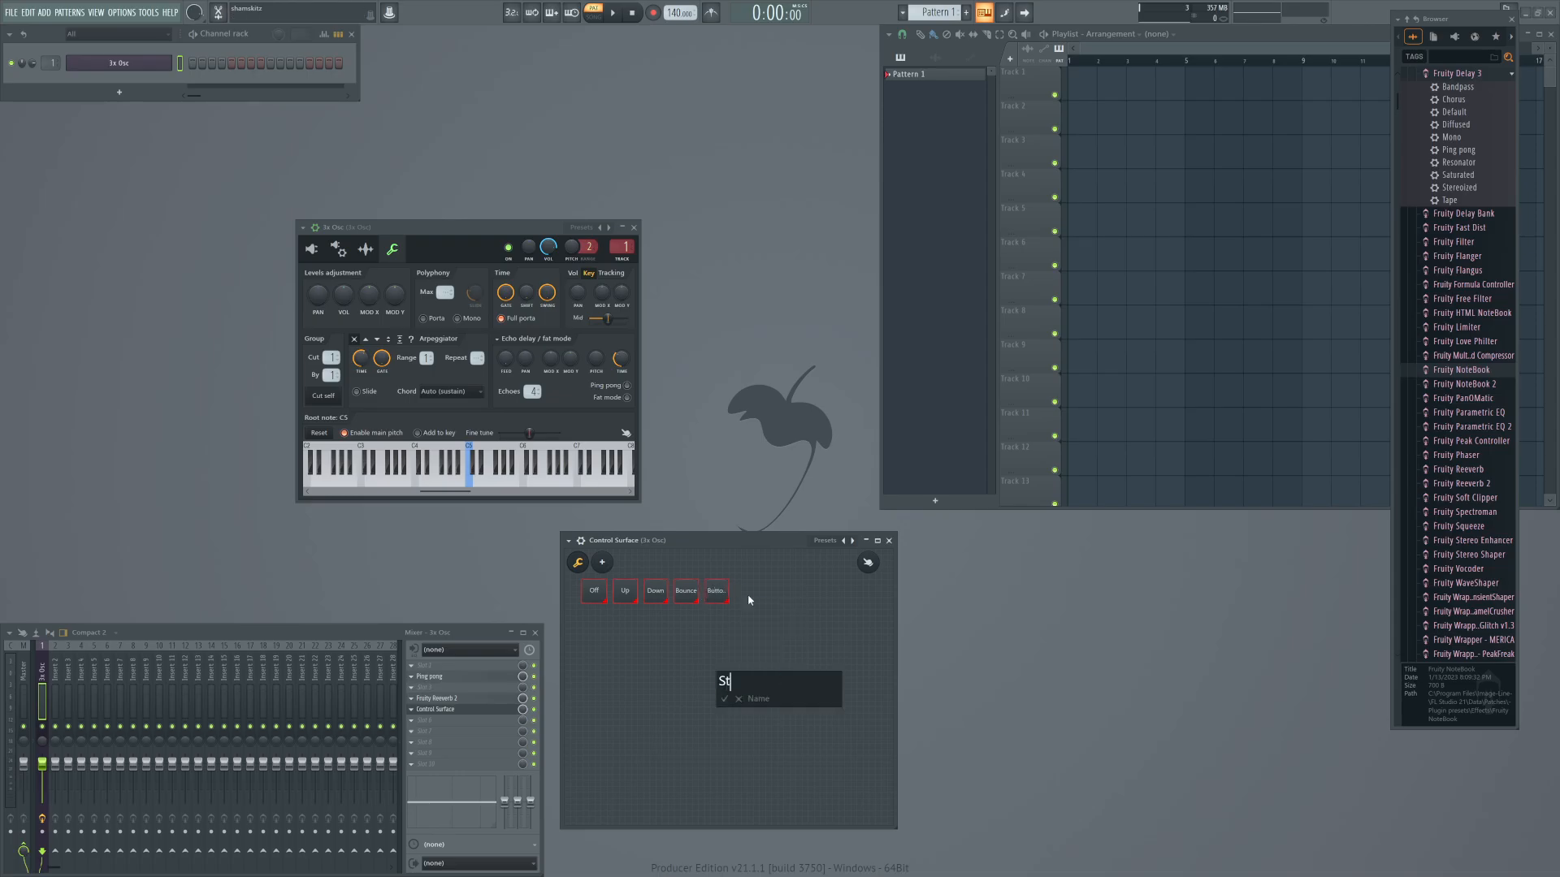
{"action": "key", "text": "Return"}
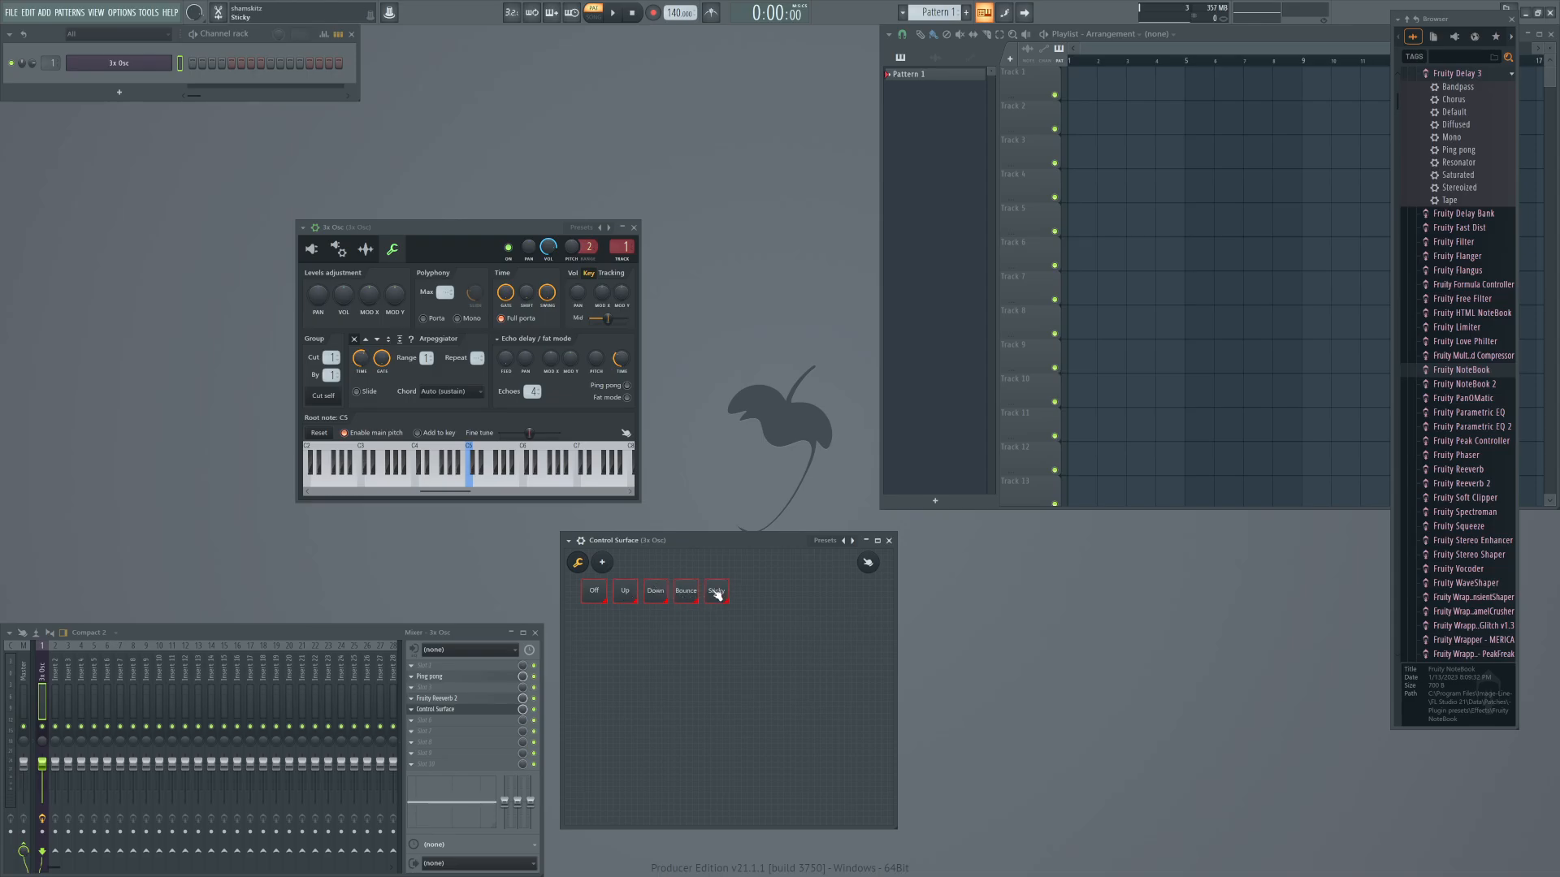
Leave the Control Surface's edit mode with its edit and add buttons hidden, and reposition its window slightly.
{"action": "right_click", "coordinate": [807, 659]}
{"action": "left_click", "coordinate": [798, 605]}
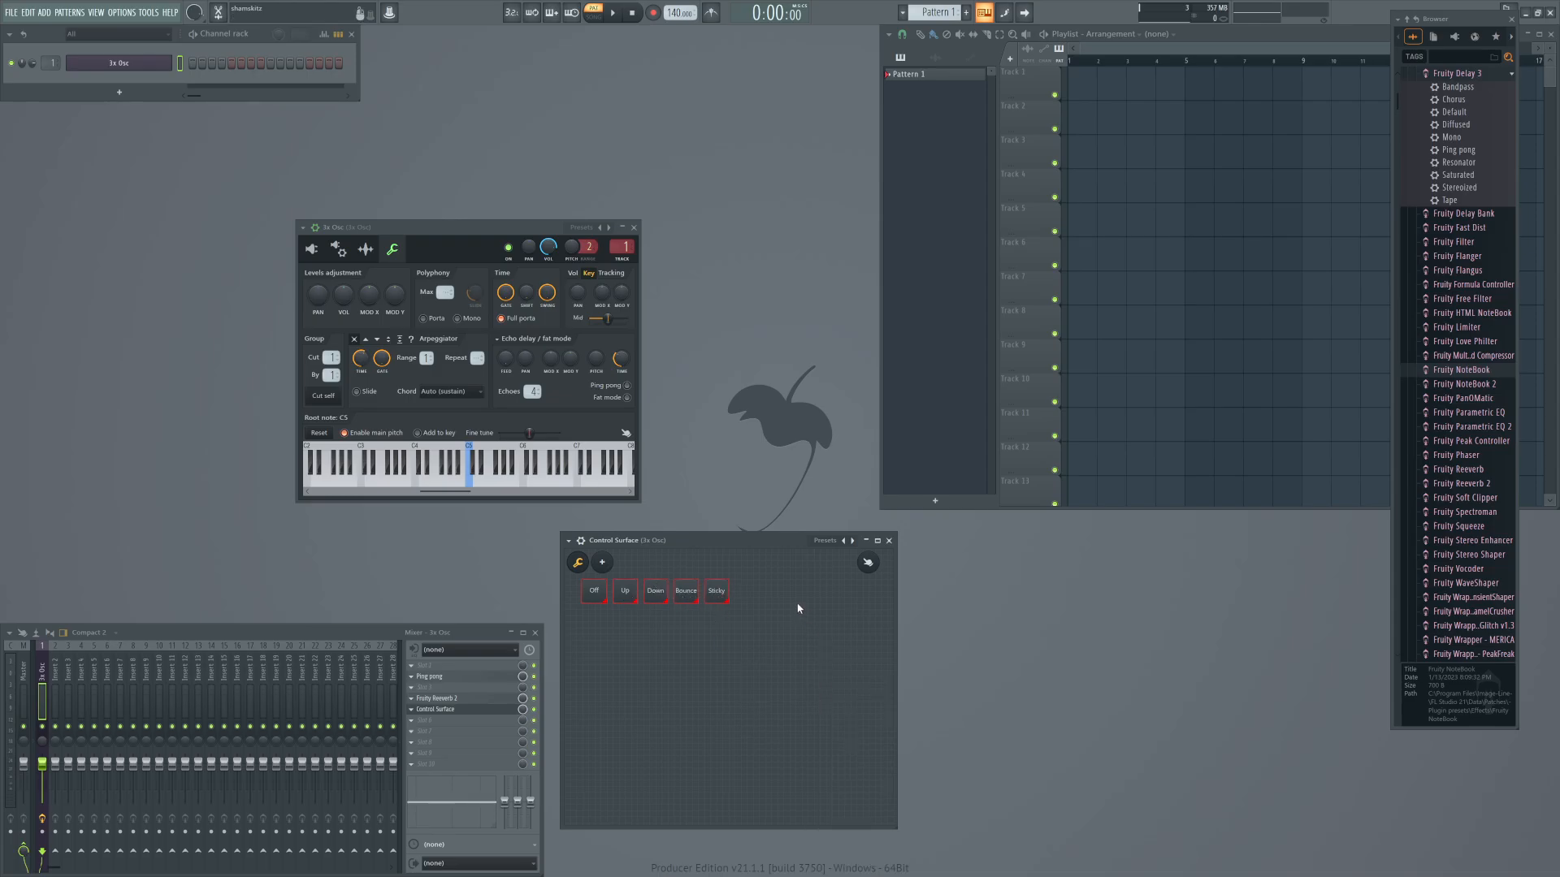
{"action": "left_click", "coordinate": [870, 563]}
{"action": "mouse_move", "coordinate": [707, 549]}
{"action": "left_mouse_down"}
{"action": "mouse_move", "coordinate": [740, 524]}
{"action": "mouse_move", "coordinate": [714, 543]}
{"action": "left_mouse_up"}
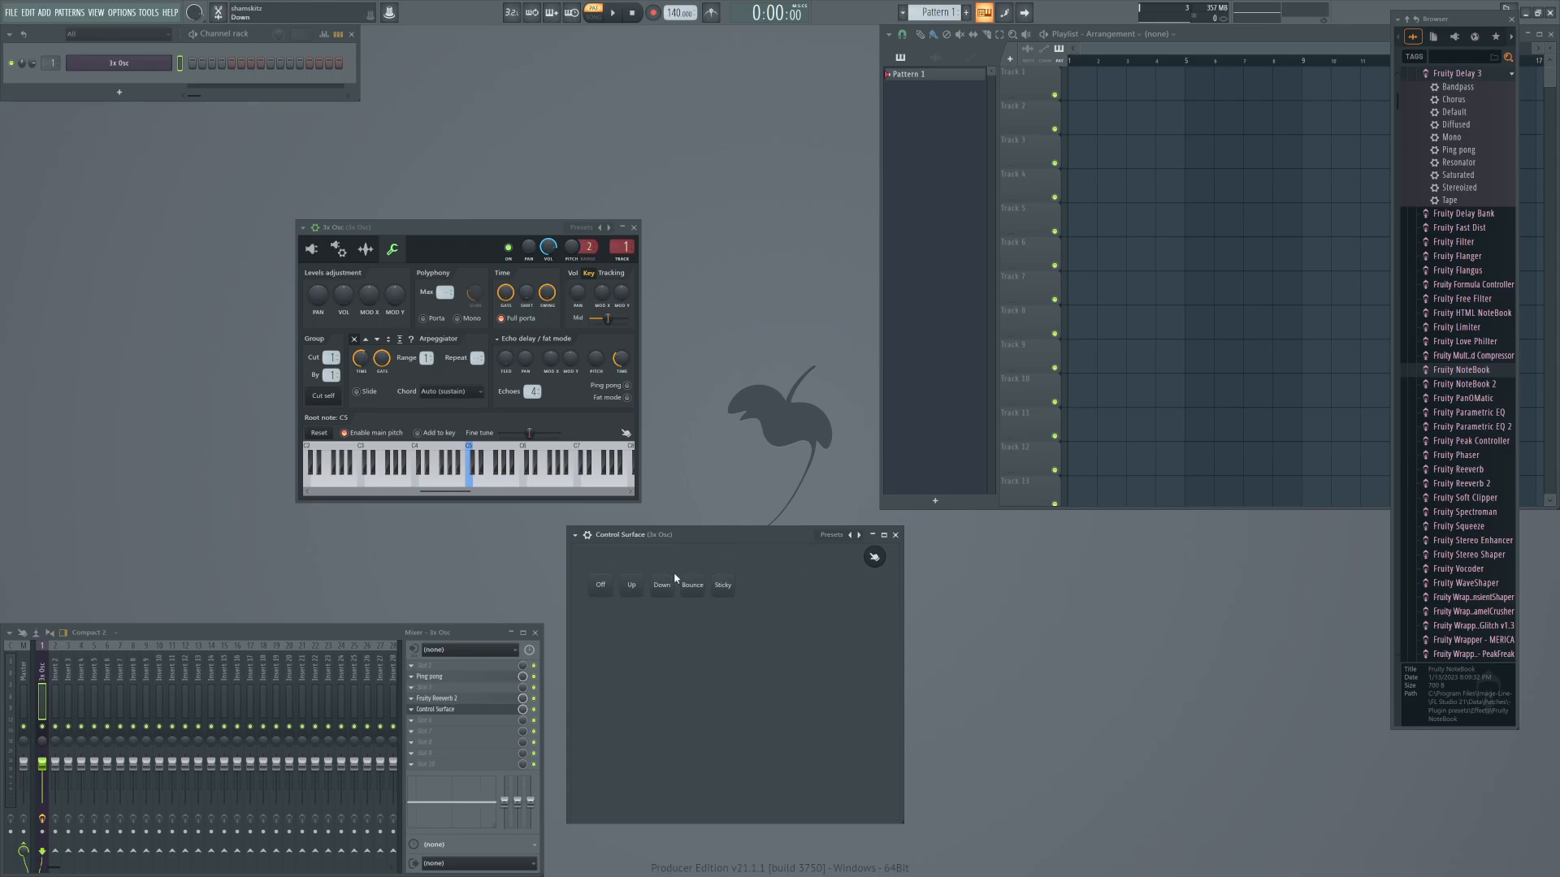
{"action": "left_click_drag", "start_coordinate": [723, 534], "coordinate": [719, 545]}
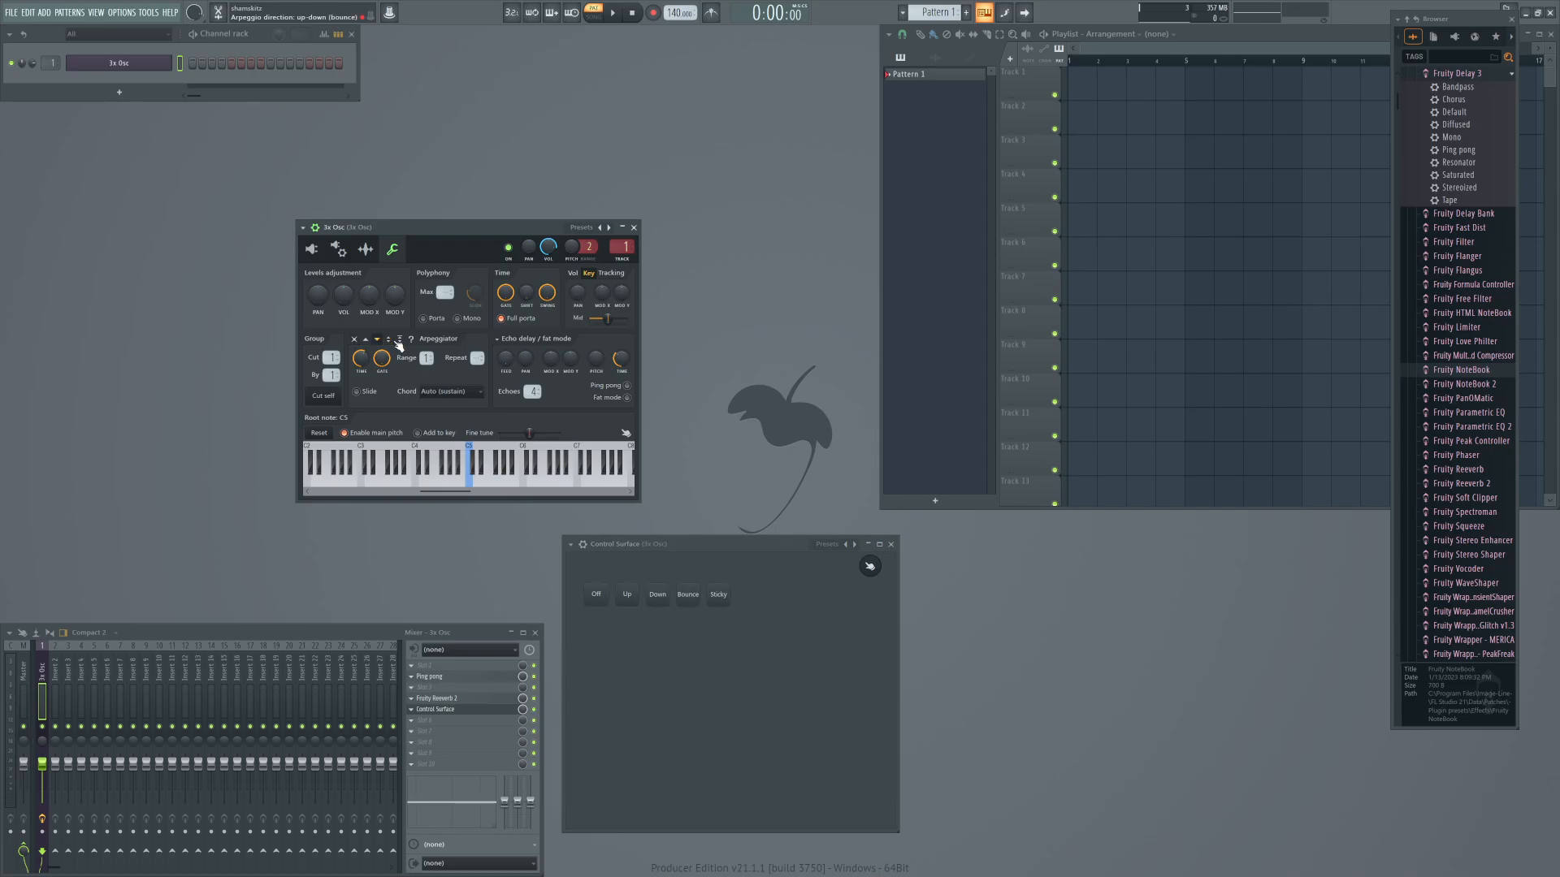
Copy the arpeggiator's off direction value and link the arpeggio direction to the internal controller Surface - Off.
{"action": "right_click", "coordinate": [358, 342]}
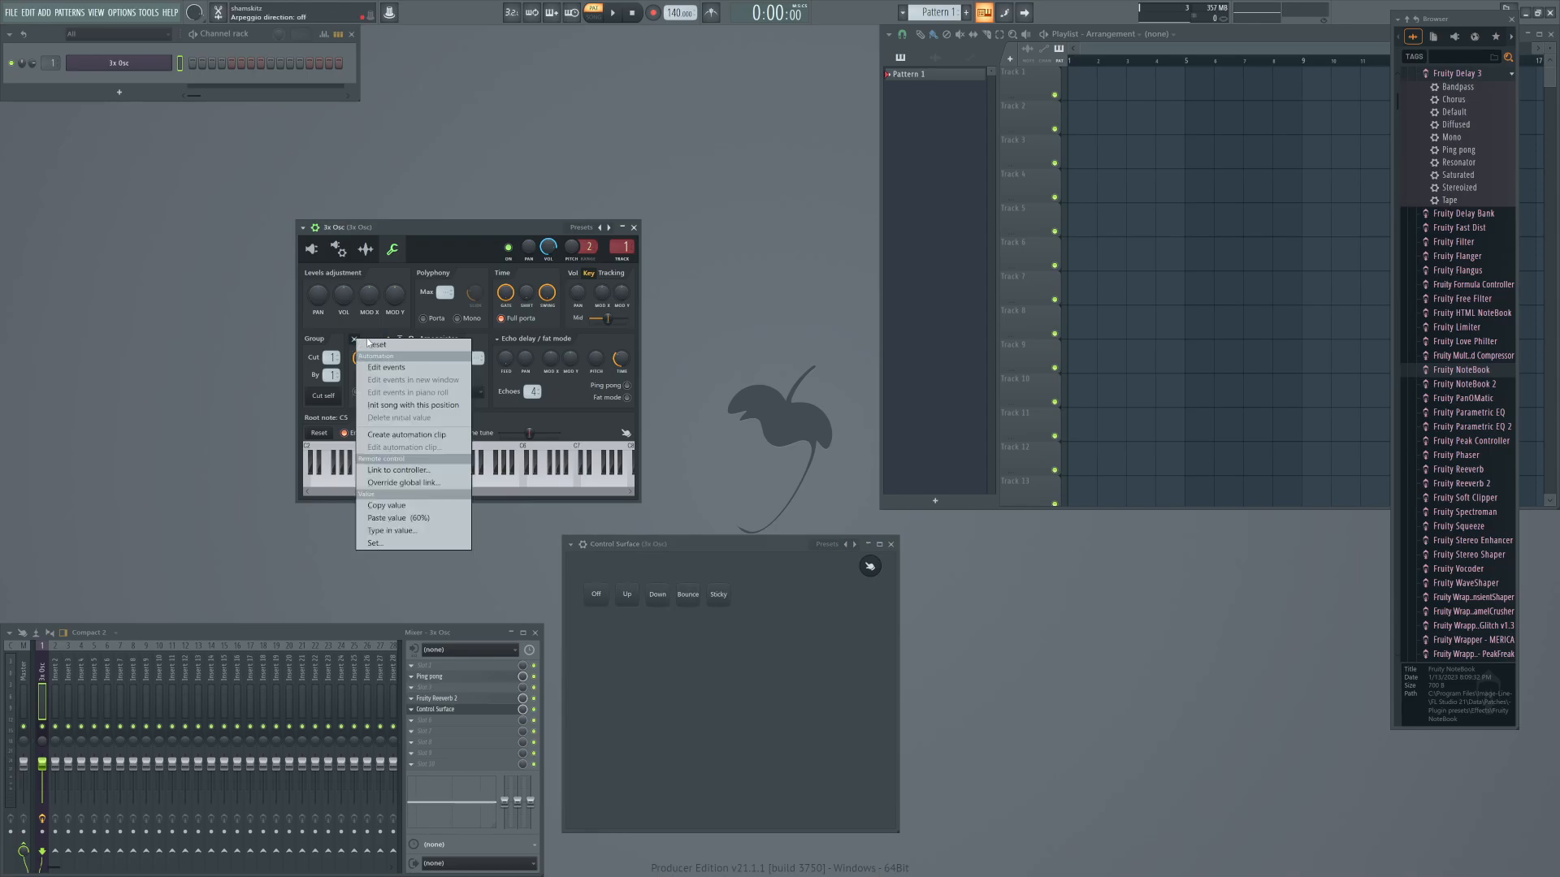
{"action": "left_click", "coordinate": [385, 506]}
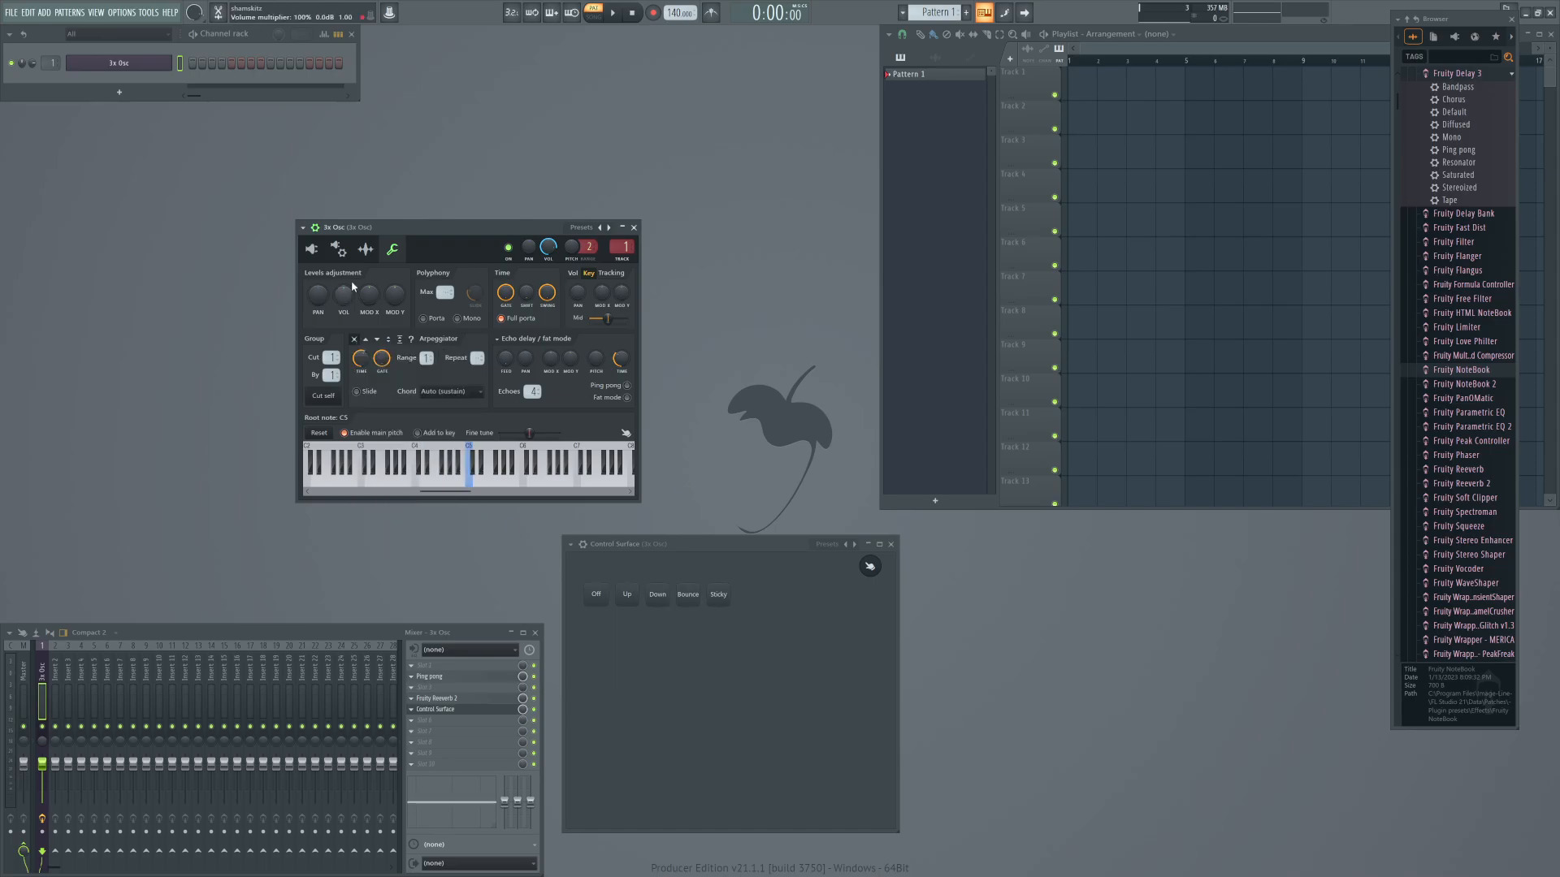
{"action": "right_click", "coordinate": [357, 337]}
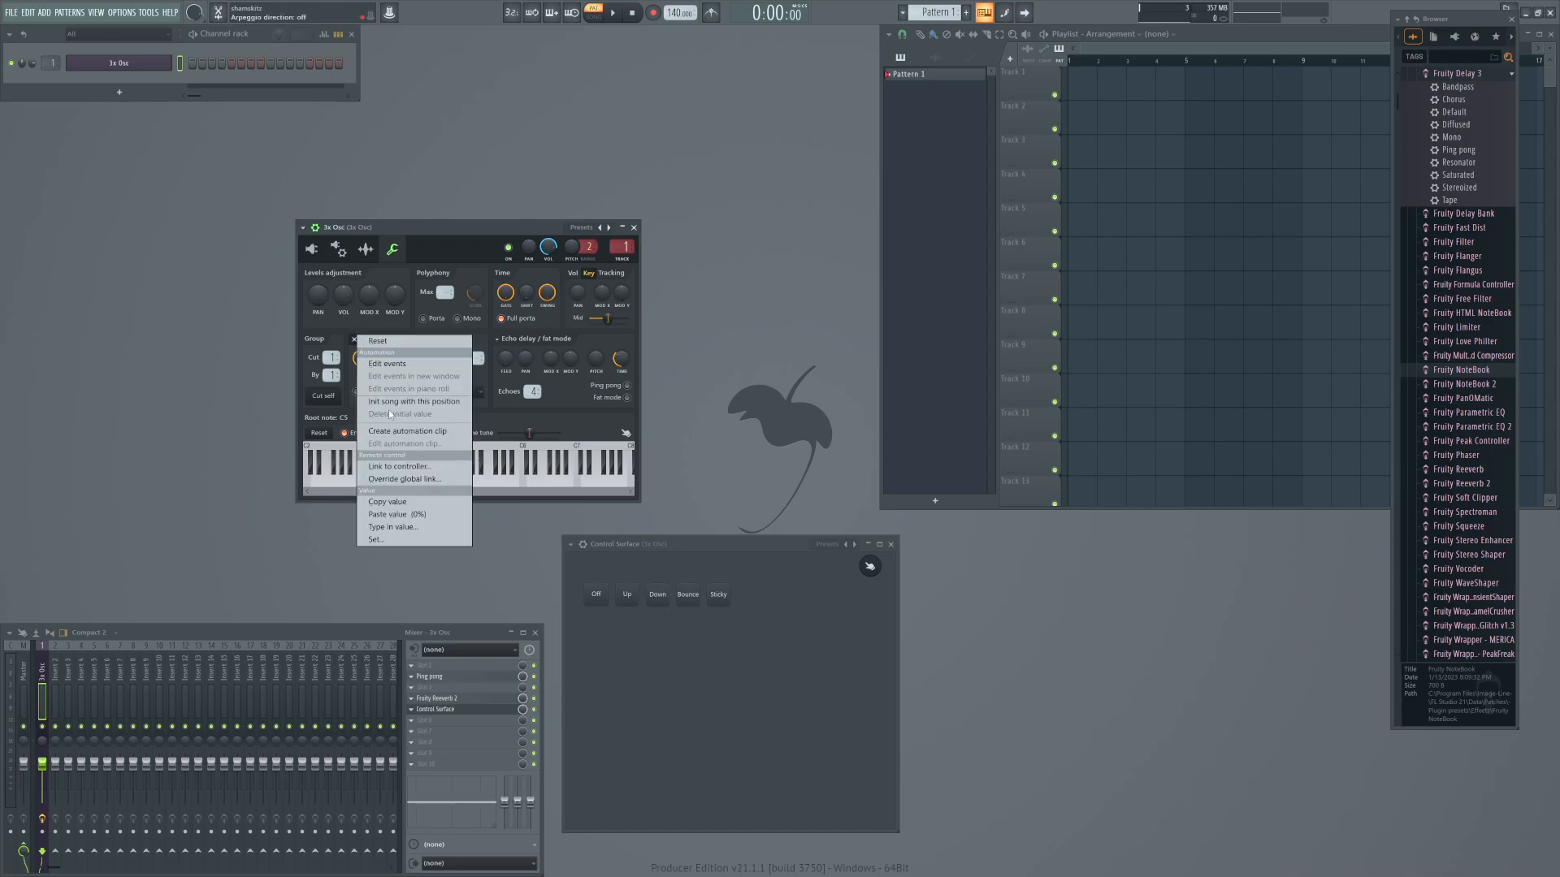
{"action": "left_click", "coordinate": [391, 466]}
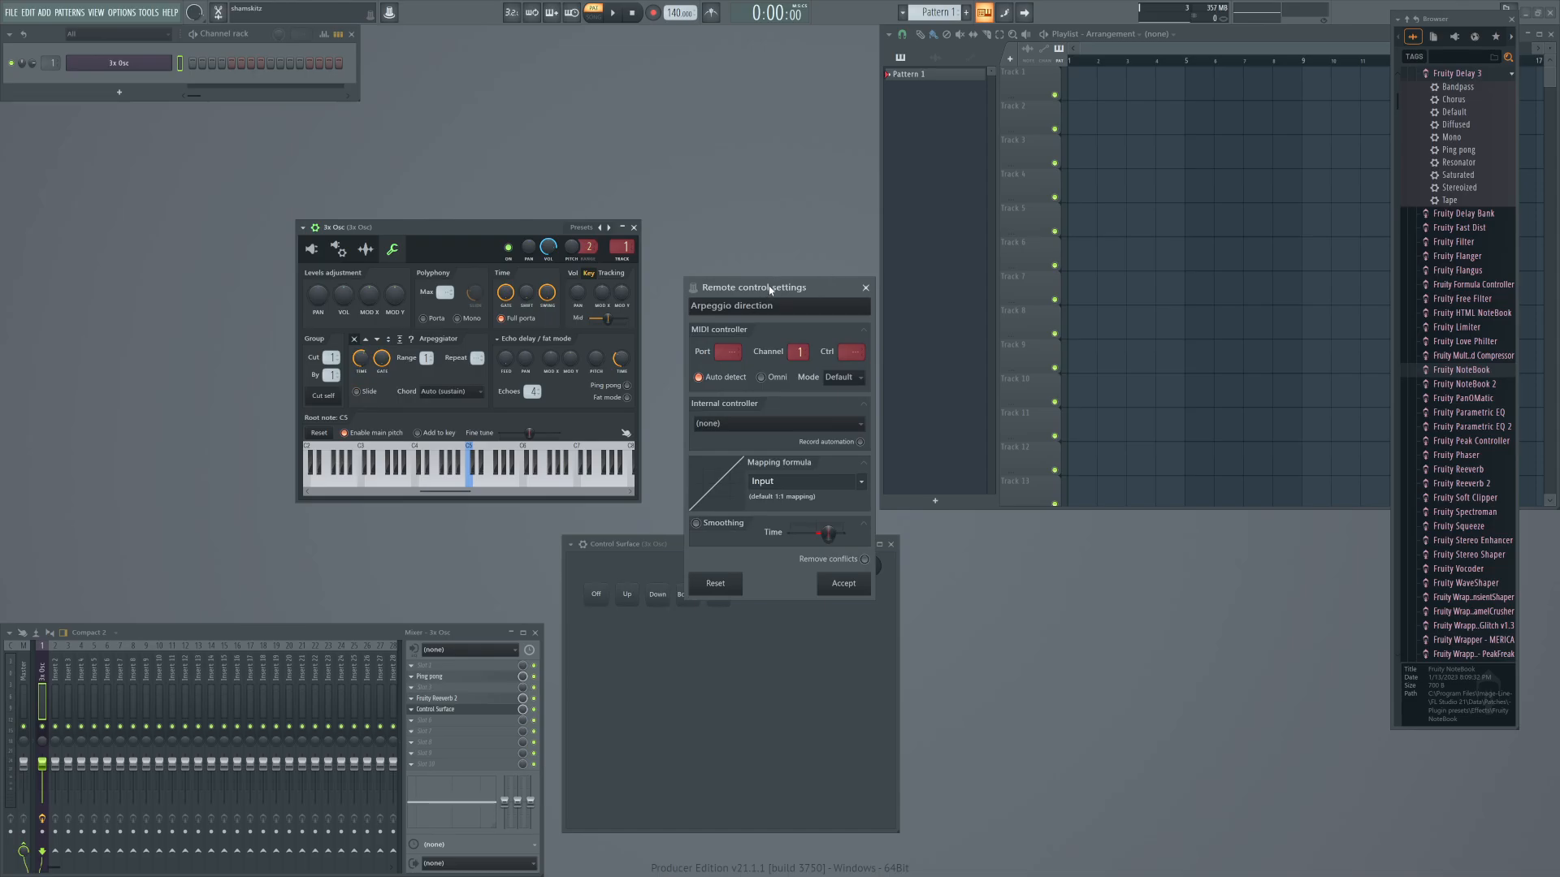
{"action": "left_click_drag", "start_coordinate": [770, 289], "coordinate": [670, 291]}
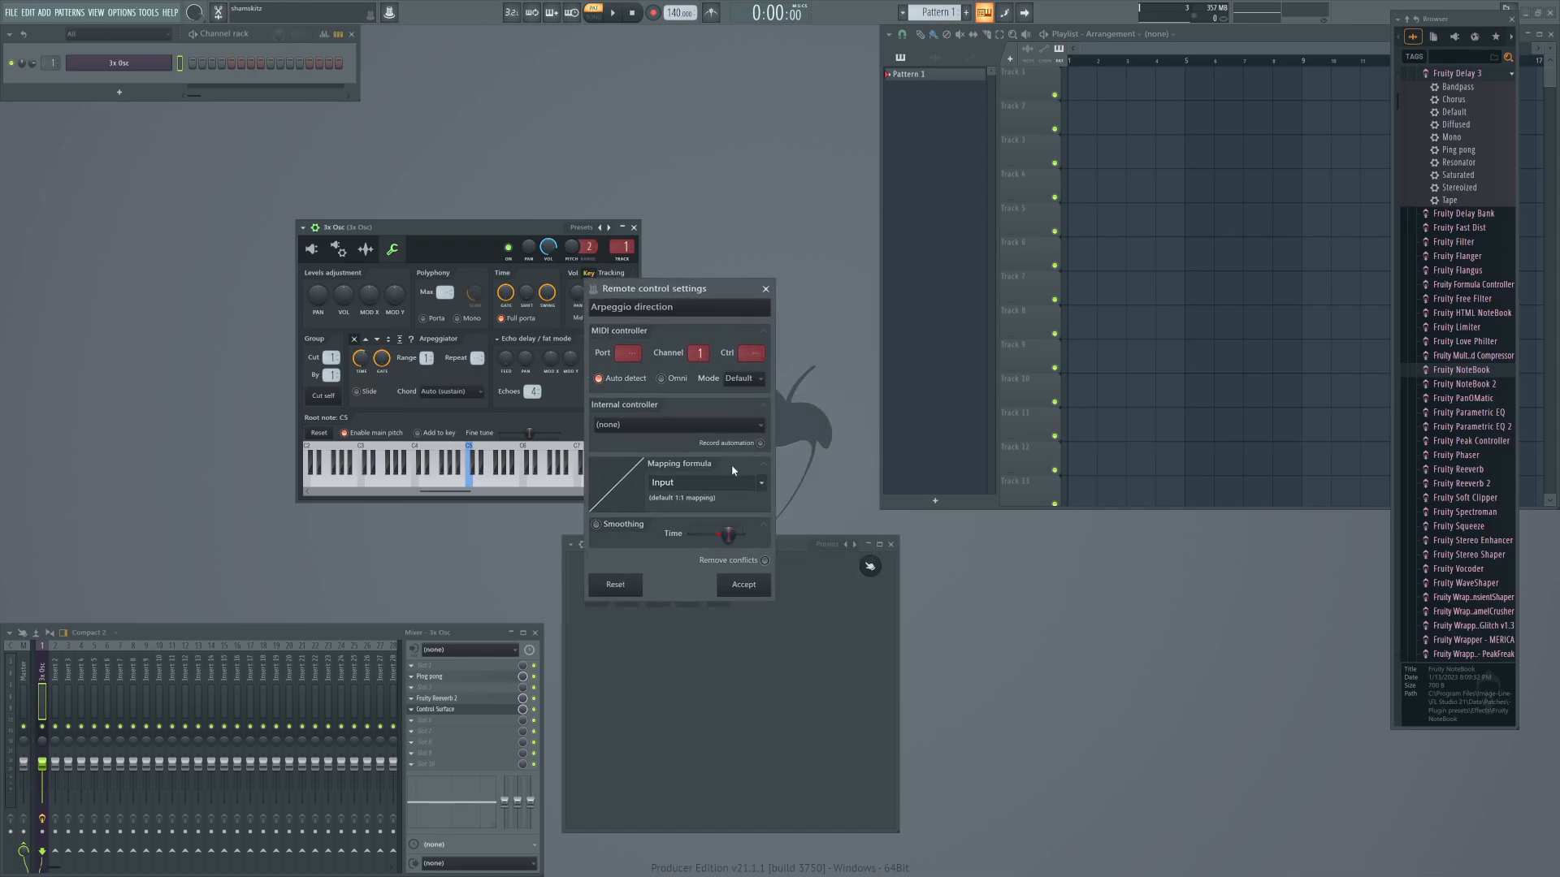
{"action": "left_click", "coordinate": [659, 425]}
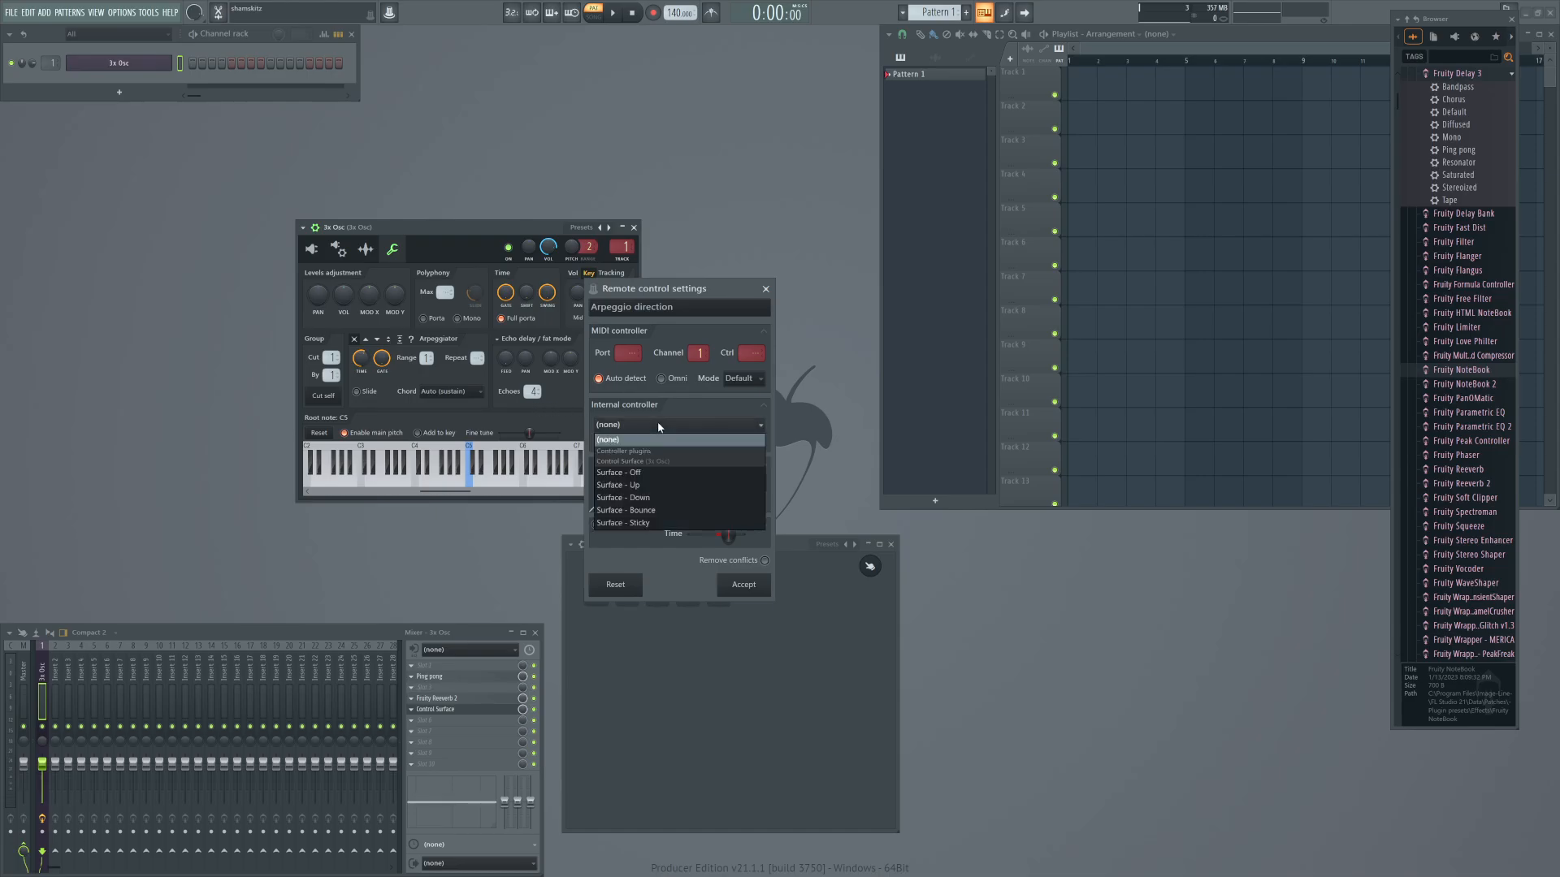
{"action": "left_click", "coordinate": [637, 472]}
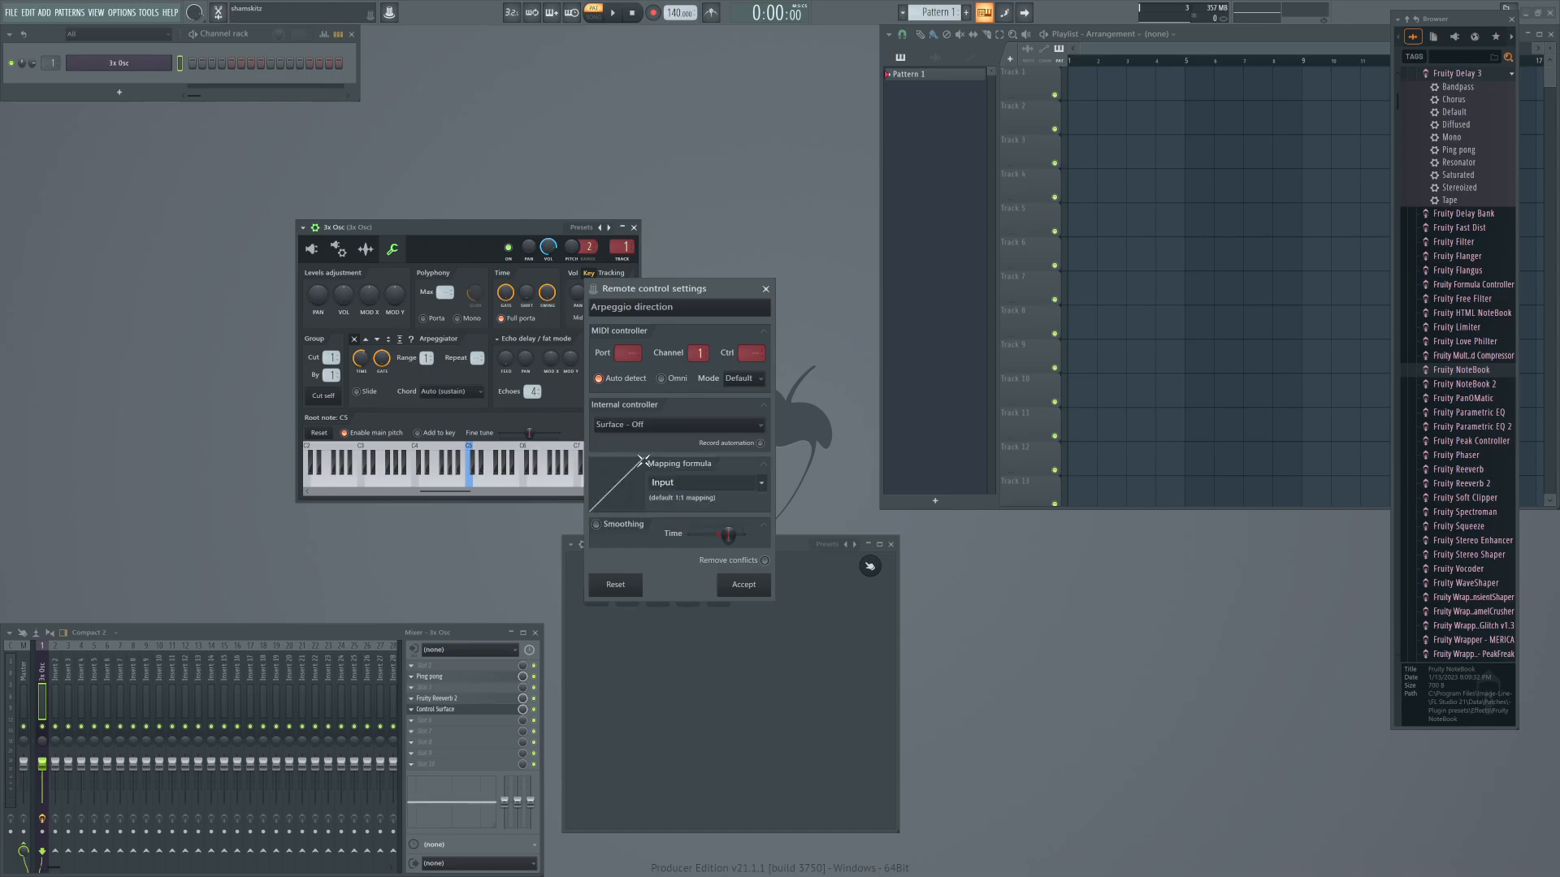
Set the Off link's mapping formula to 0 and its mode to Hold, and accept the link.
{"action": "left_click", "coordinate": [662, 482]}
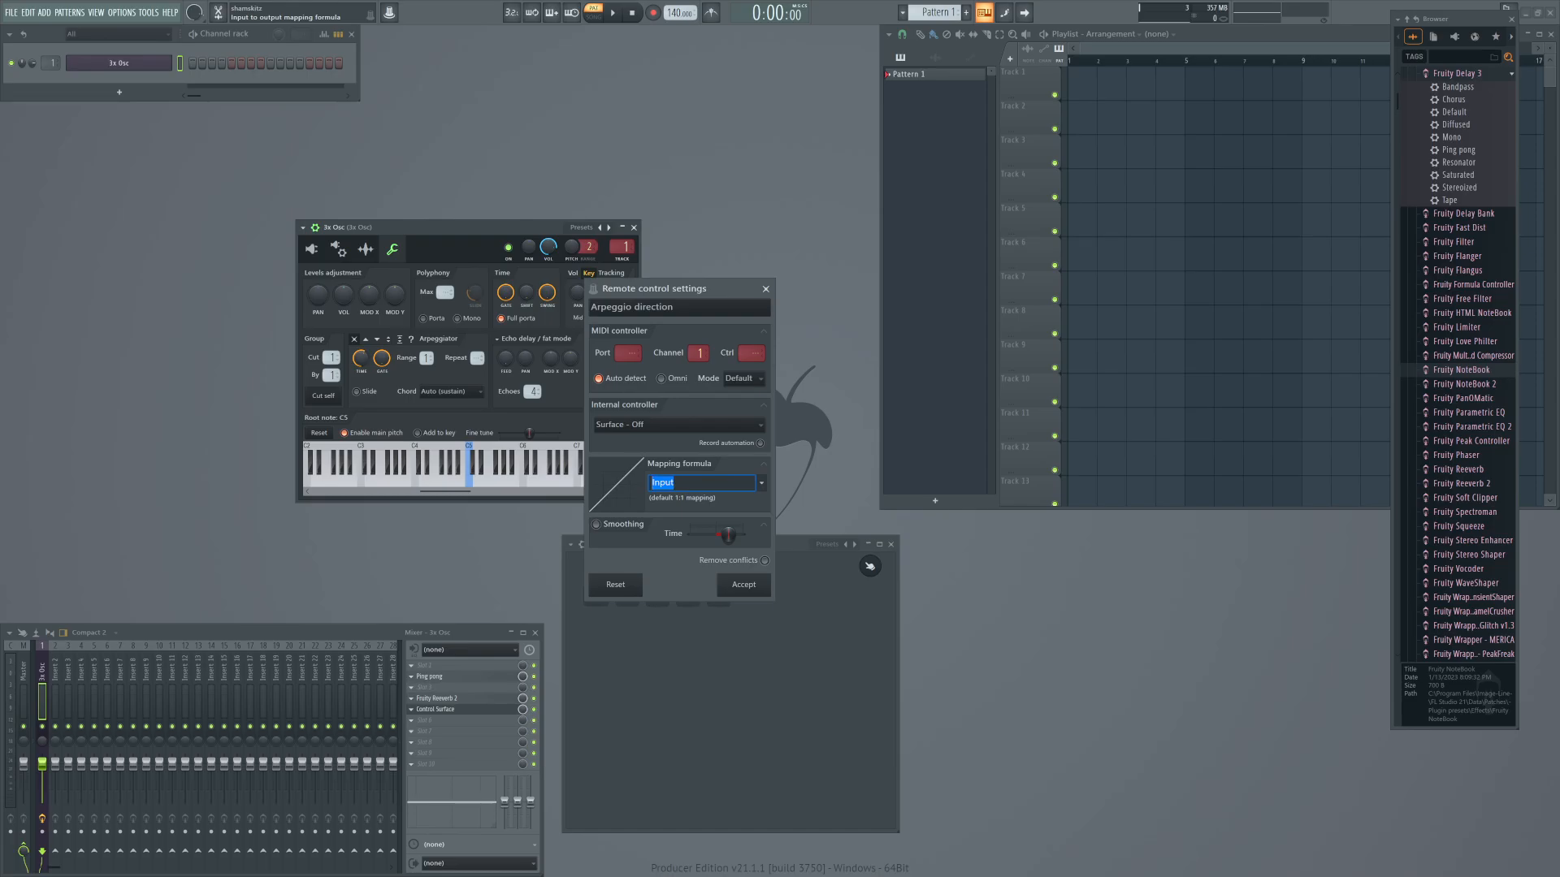
{"action": "type", "text": "0"}
{"action": "left_click", "coordinate": [739, 379]}
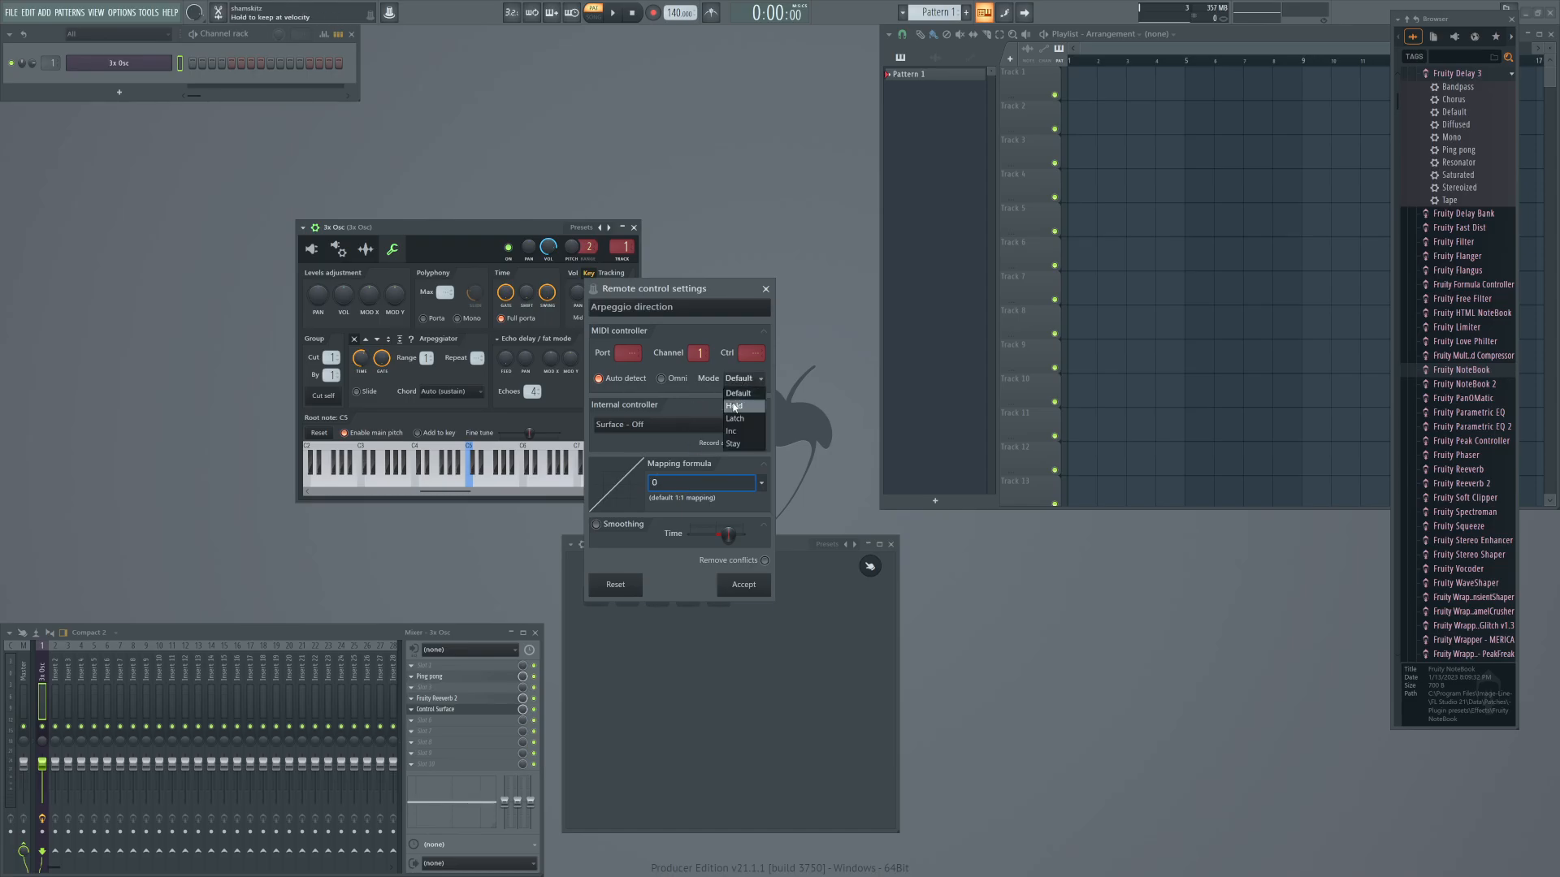
{"action": "left_click", "coordinate": [734, 406]}
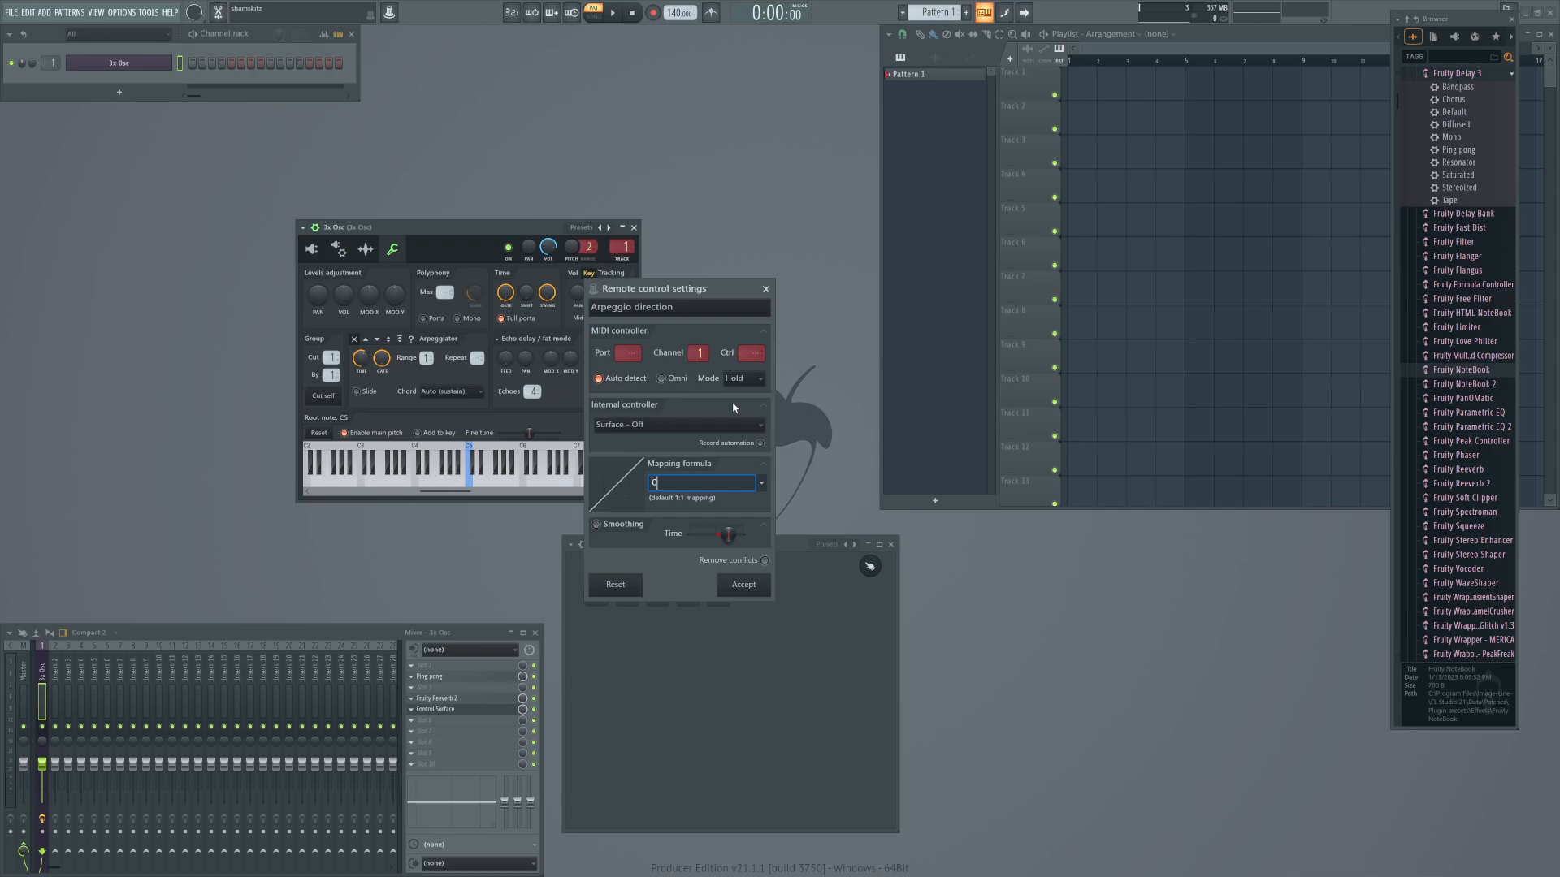
{"action": "left_click", "coordinate": [742, 587]}
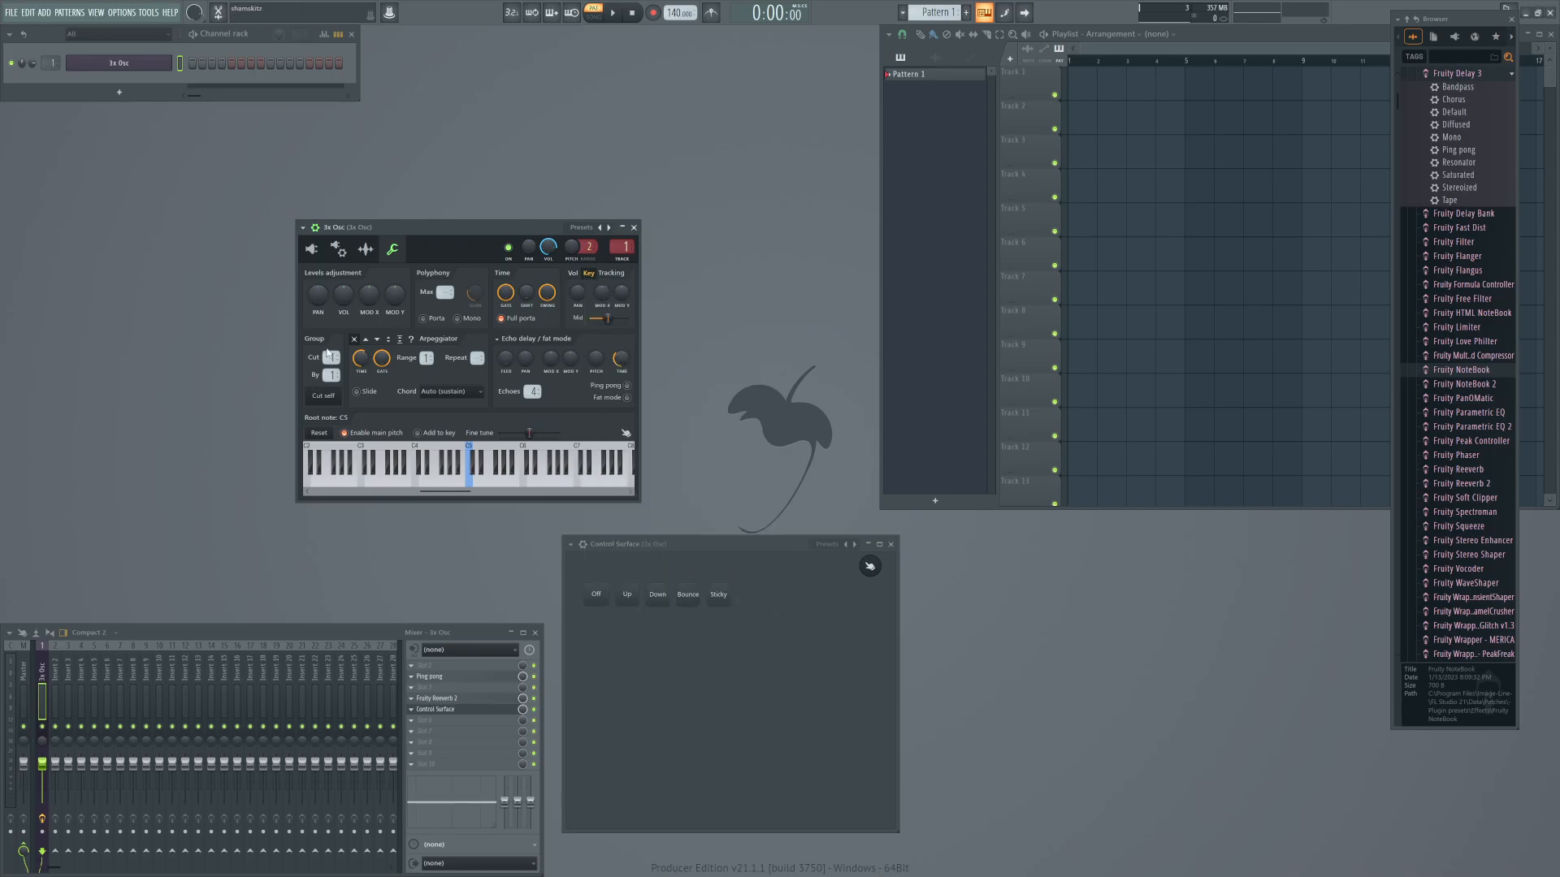
Copy the arpeggiator's up direction value and assign Surface - Up as the internal controller of a new arpeggio direction link.
{"action": "right_click", "coordinate": [370, 344]}
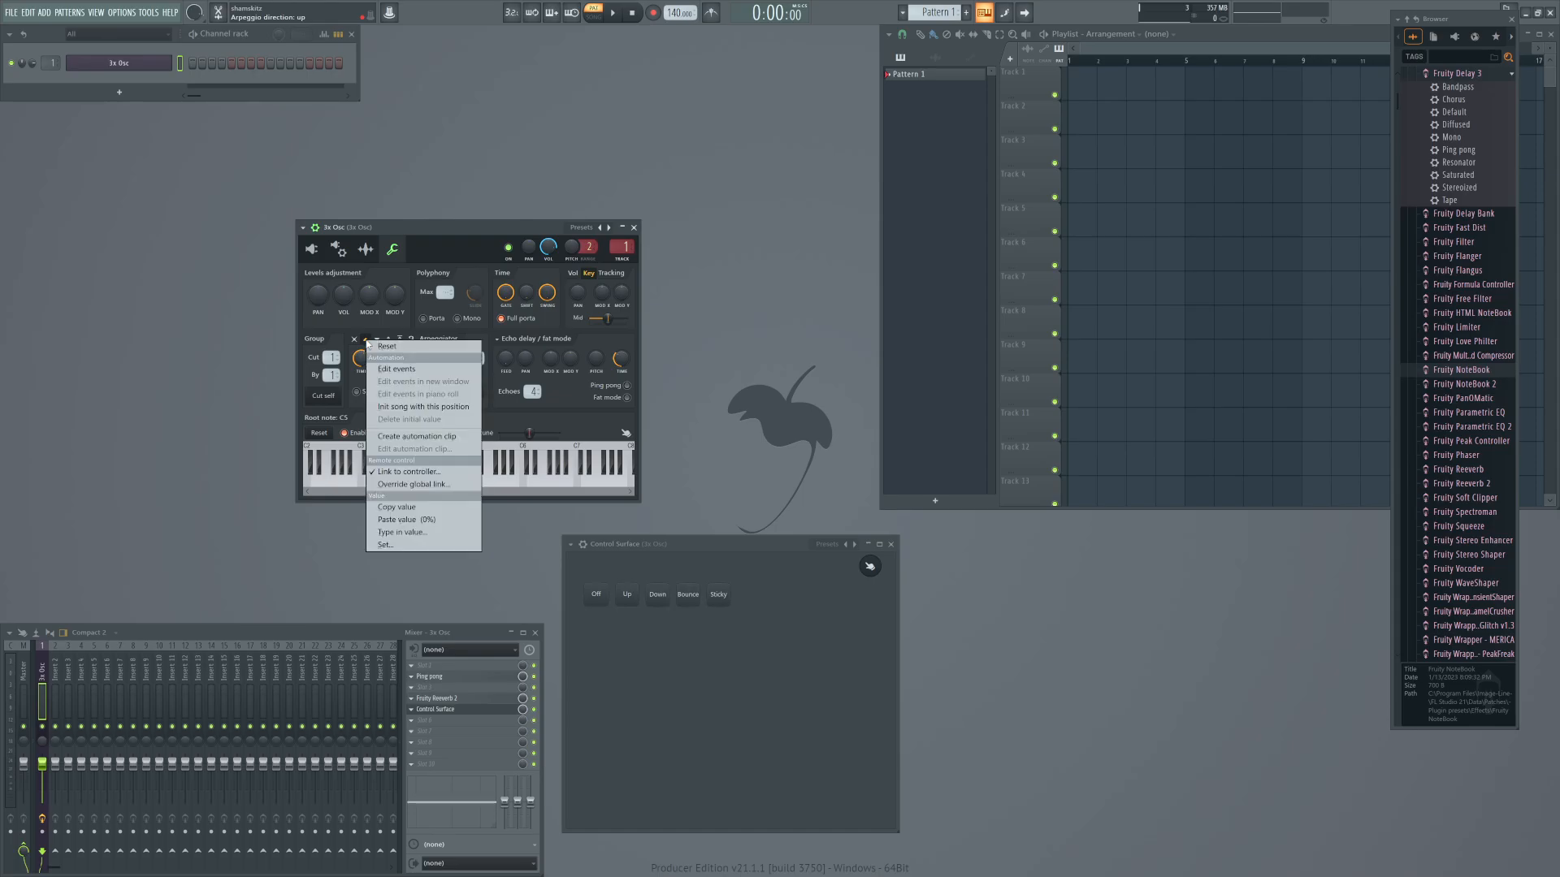
{"action": "left_click", "coordinate": [388, 510]}
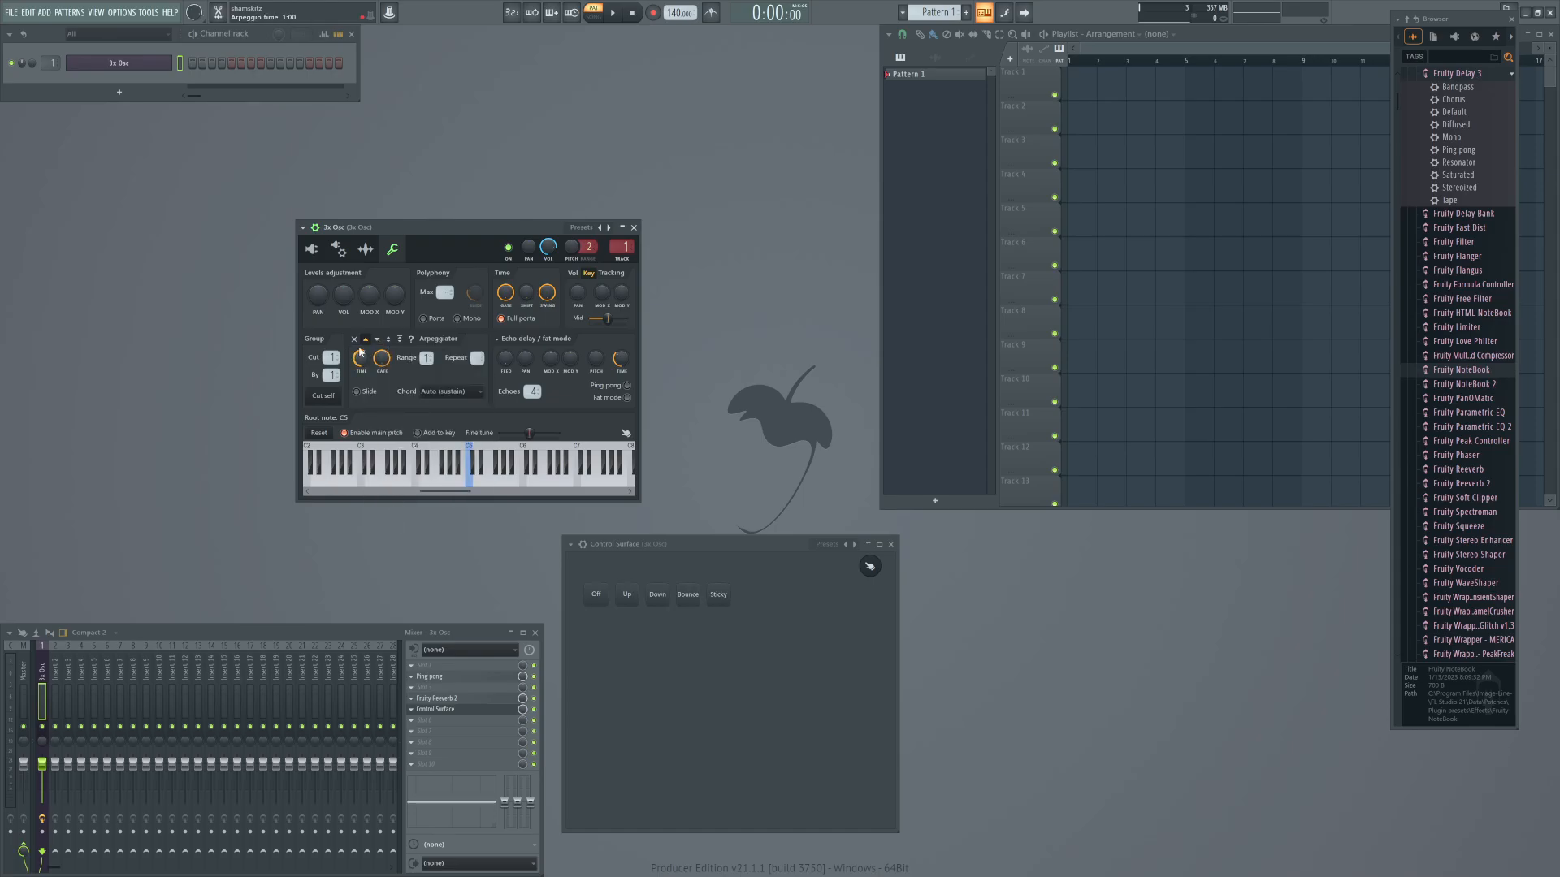
{"action": "right_click", "coordinate": [378, 341]}
{"action": "left_click", "coordinate": [397, 470]}
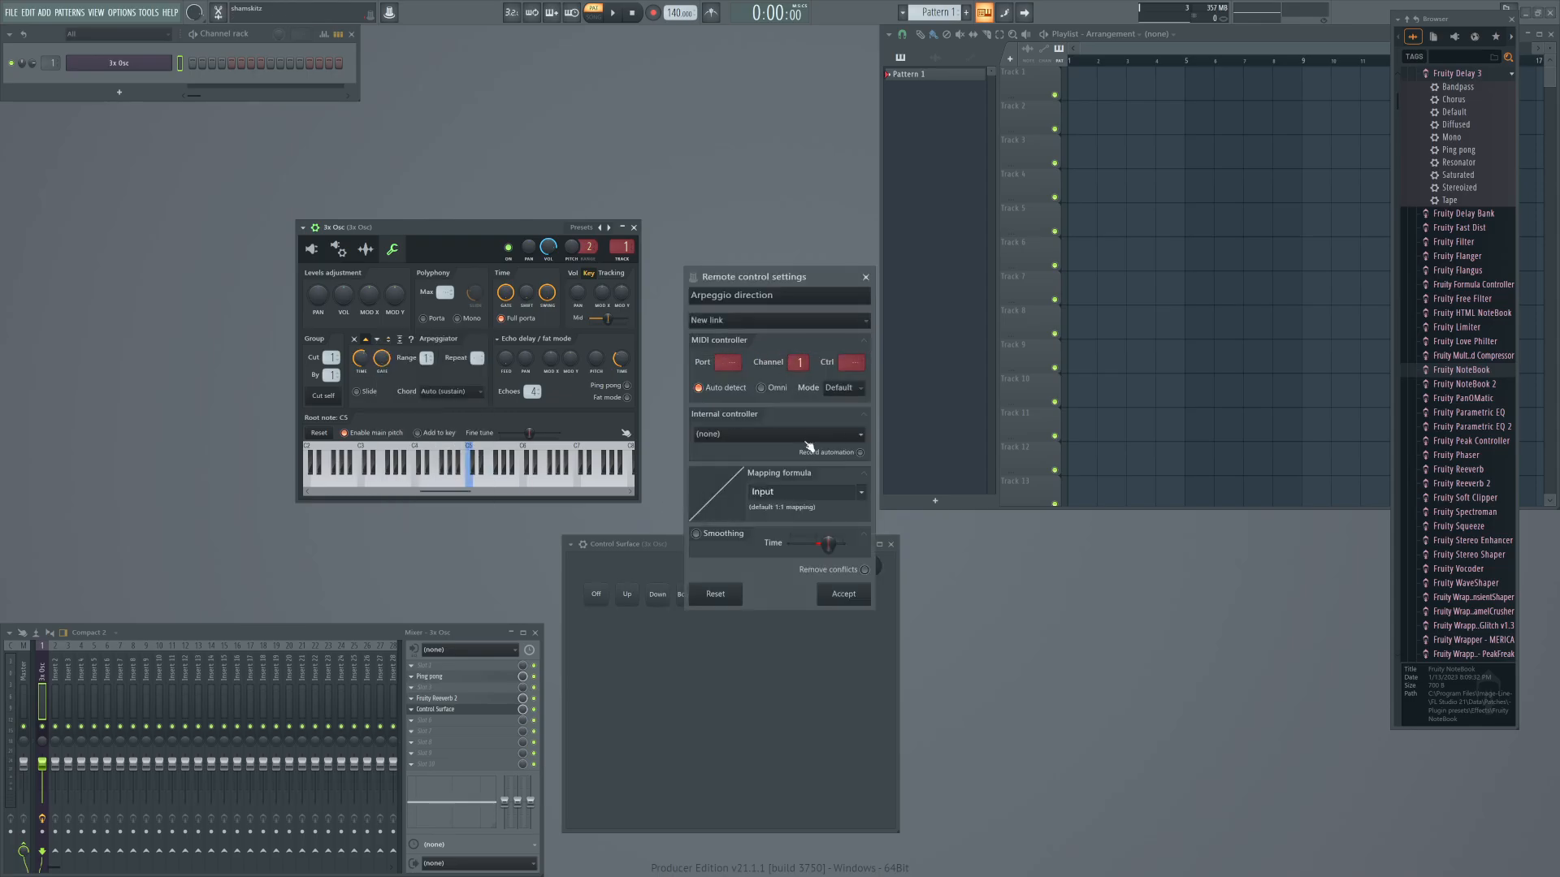
{"action": "left_click", "coordinate": [759, 434]}
{"action": "left_click", "coordinate": [736, 494]}
Paste the copied up value as the Up link's mapping formula, set its mode to Hold, and accept the link.
{"action": "left_click", "coordinate": [800, 492]}
{"action": "key", "text": "ctrl+v"}
{"action": "left_click", "coordinate": [841, 388]}
{"action": "left_click", "coordinate": [838, 421]}
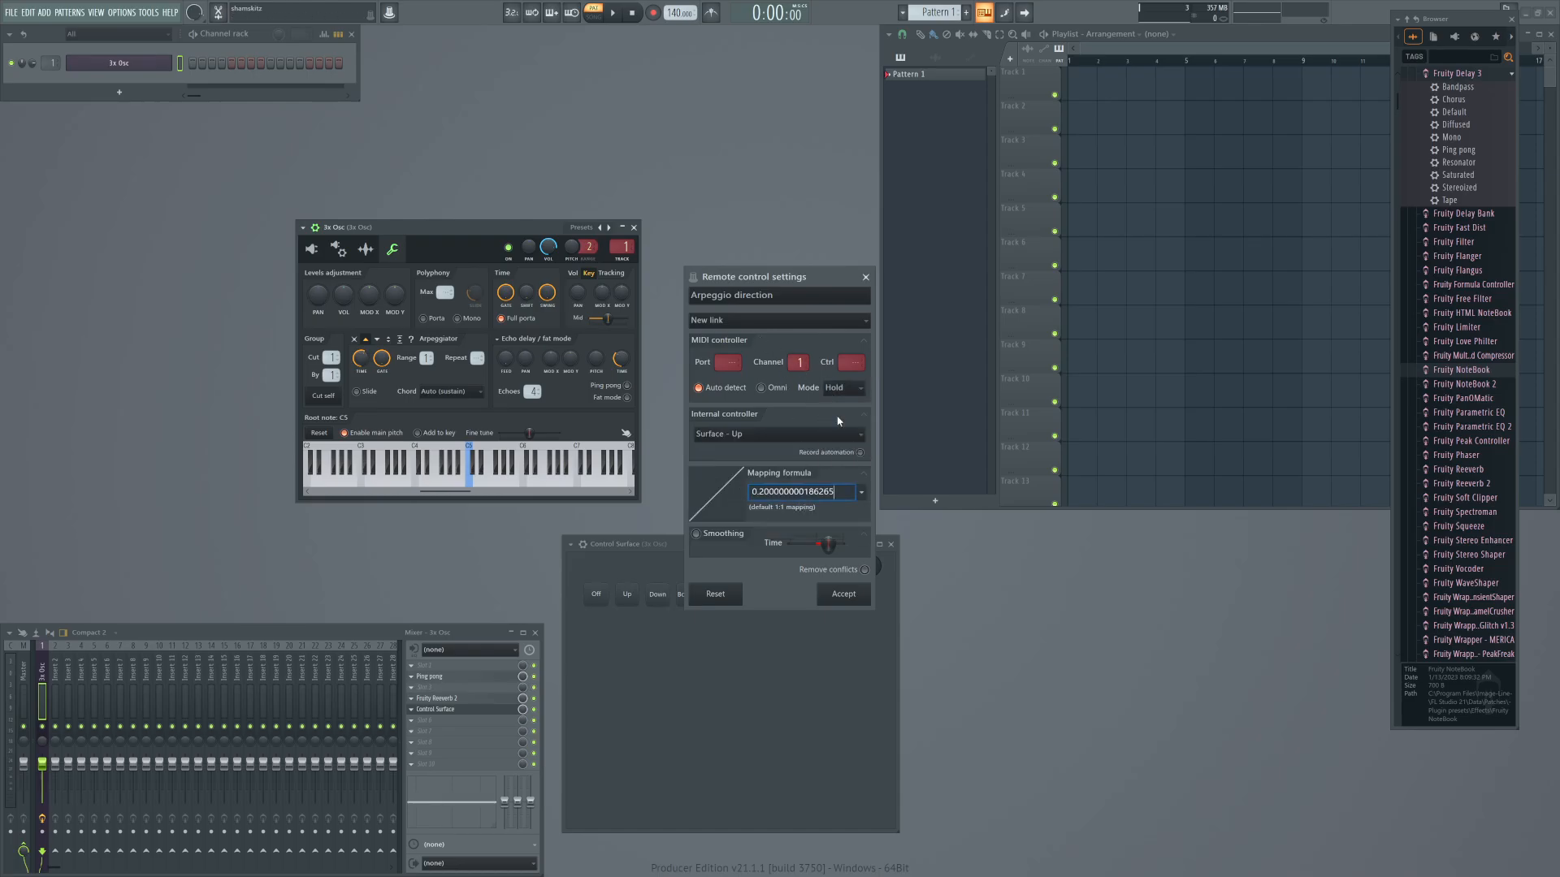
{"action": "left_click", "coordinate": [834, 593]}
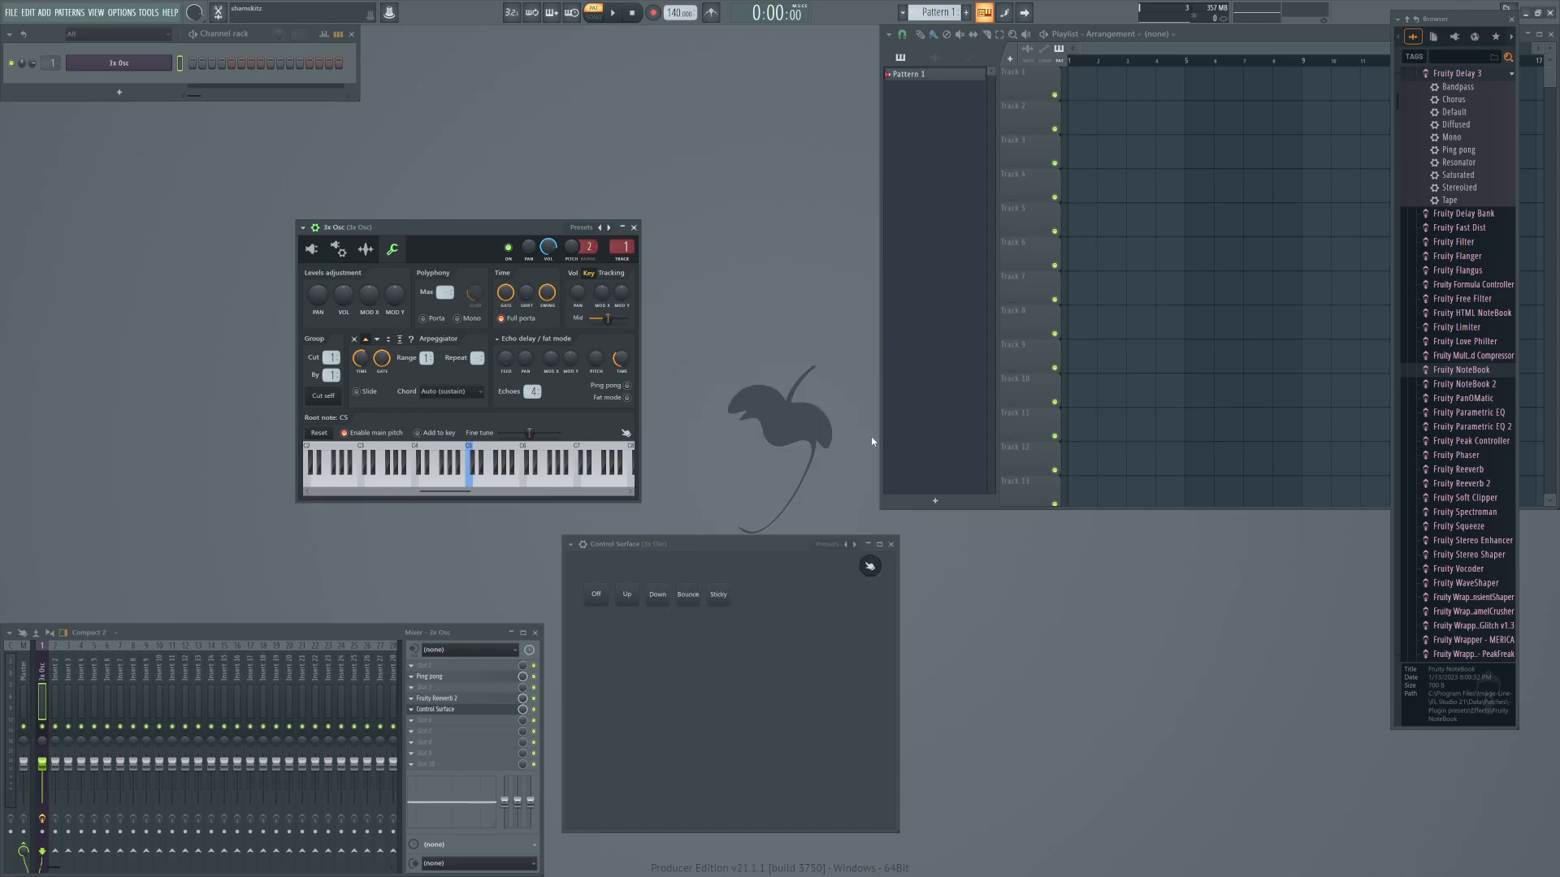
Copy the arpeggiator's down direction value and assign Surface - Down as the internal controller of a new arpeggio direction link.
{"action": "right_click", "coordinate": [377, 343]}
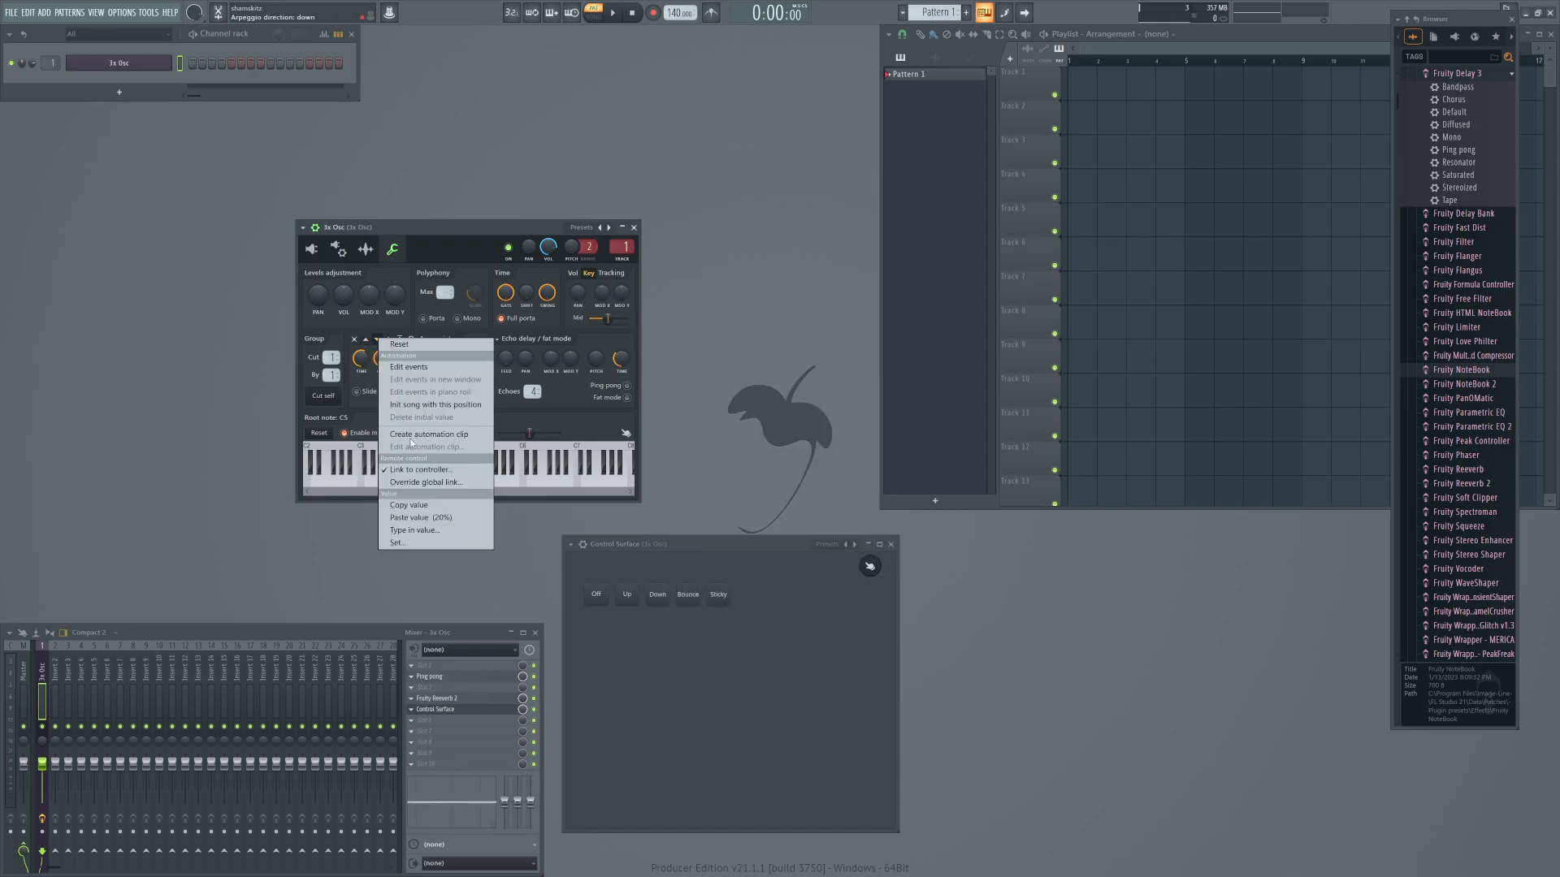
{"action": "left_click", "coordinate": [408, 505]}
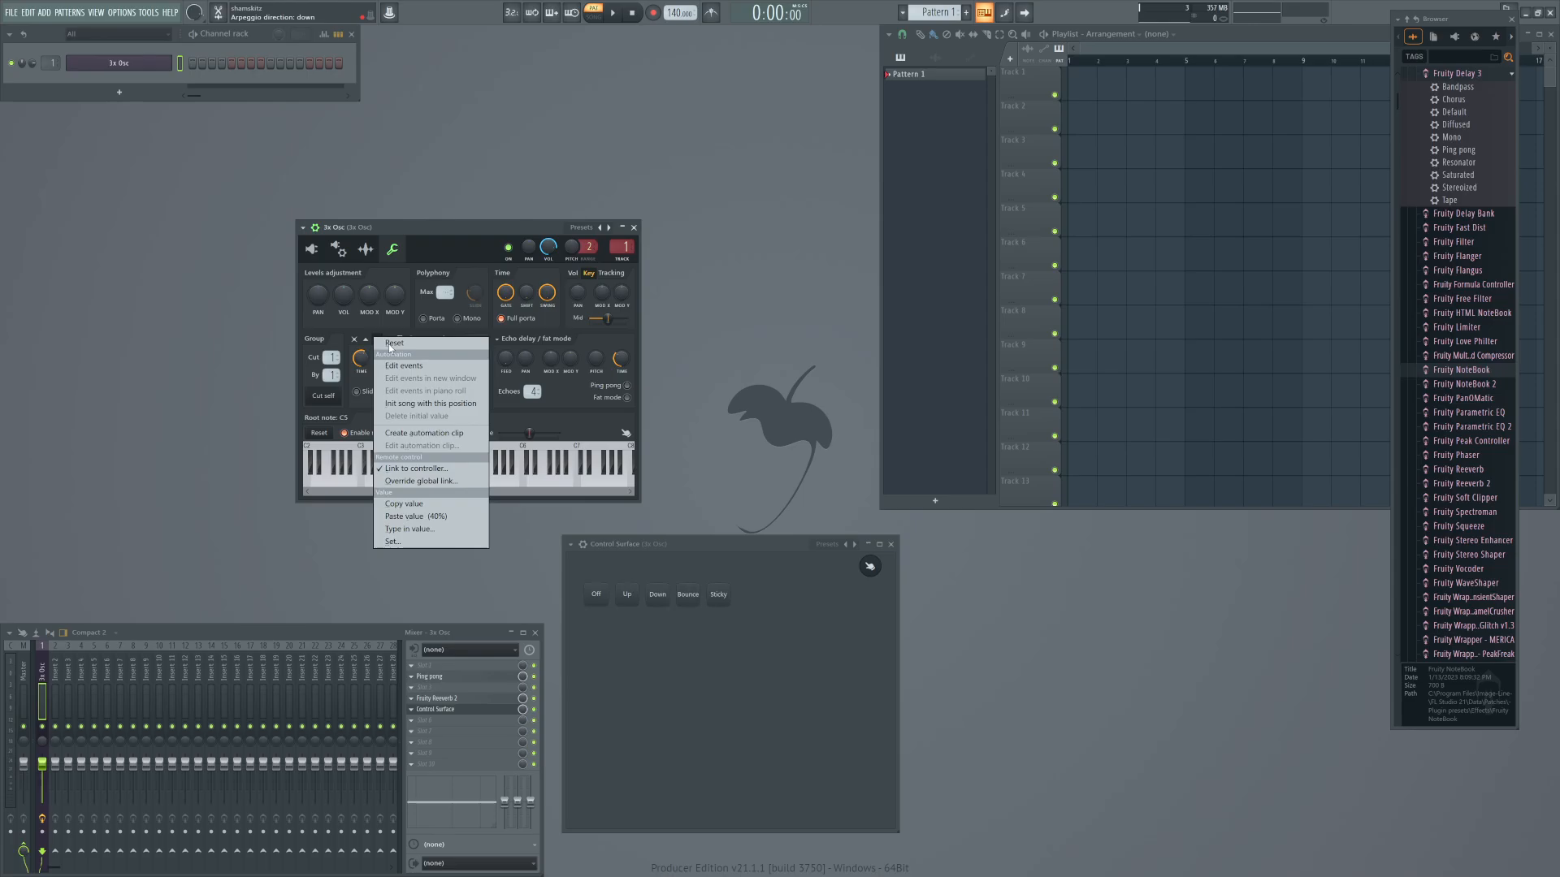
{"action": "left_click", "coordinate": [415, 468]}
{"action": "left_click", "coordinate": [726, 321]}
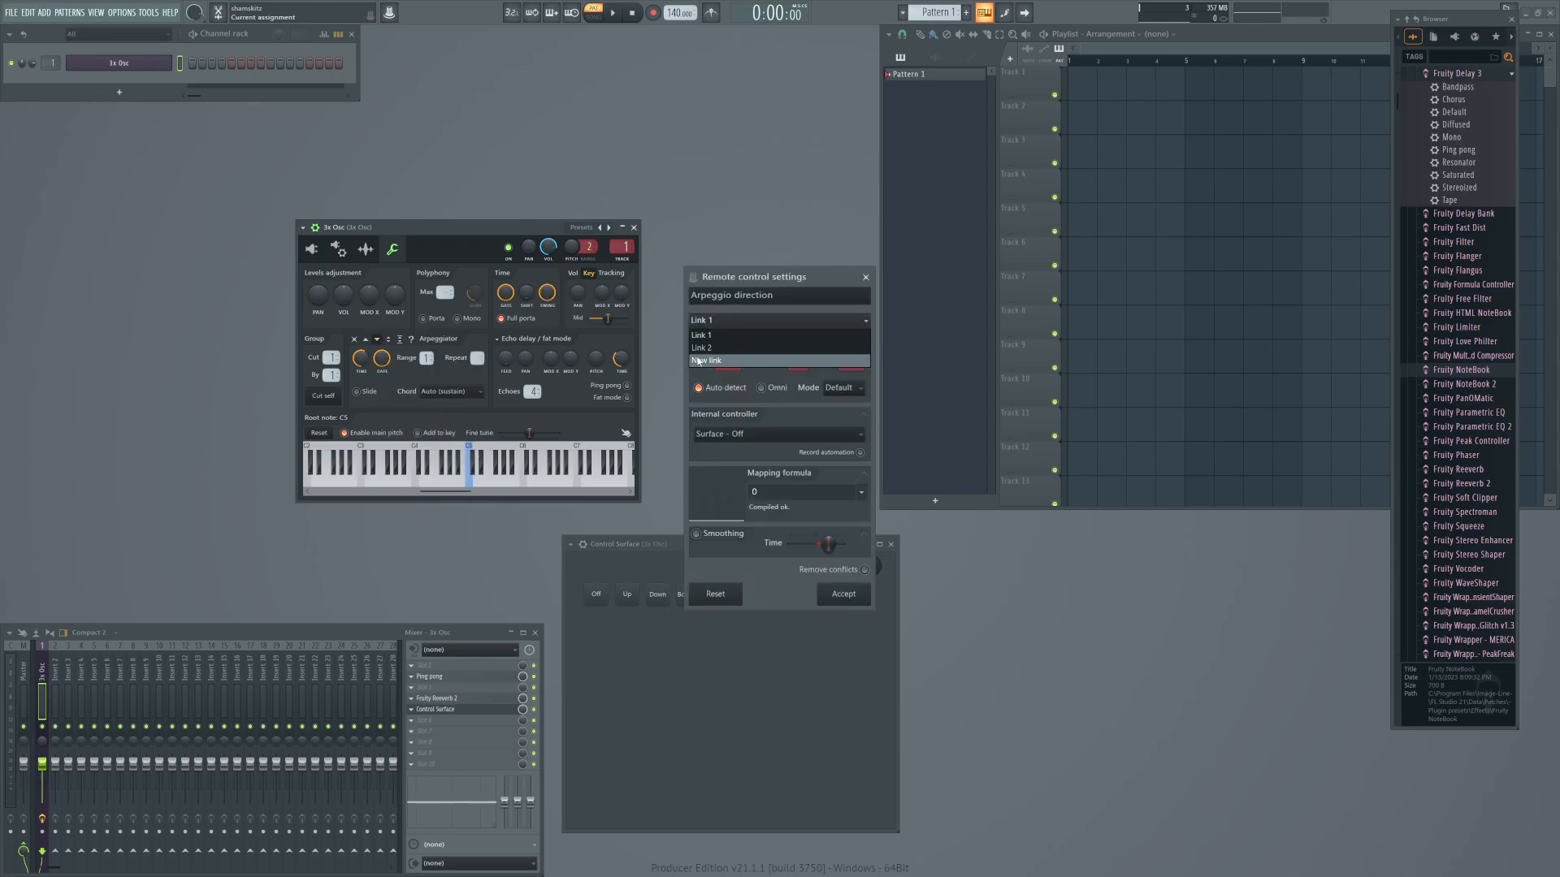
{"action": "left_click", "coordinate": [703, 360]}
{"action": "left_click", "coordinate": [736, 437]}
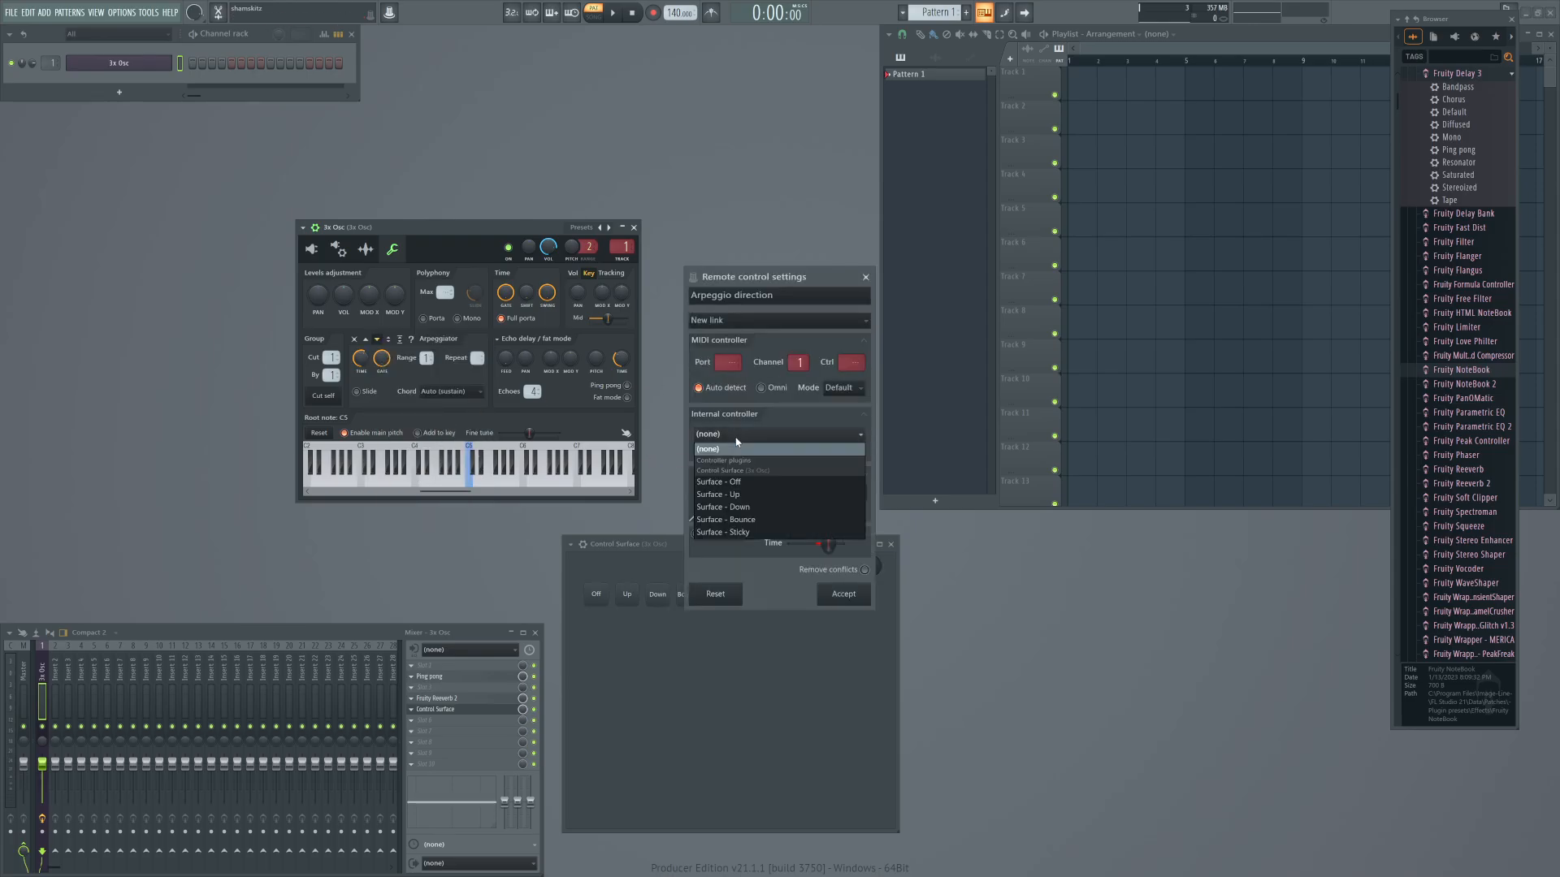
{"action": "left_click", "coordinate": [723, 507]}
Paste 0.400000000372529 as the Down link's mapping formula, set its mode to Hold, and accept the link.
{"action": "left_click", "coordinate": [773, 490]}
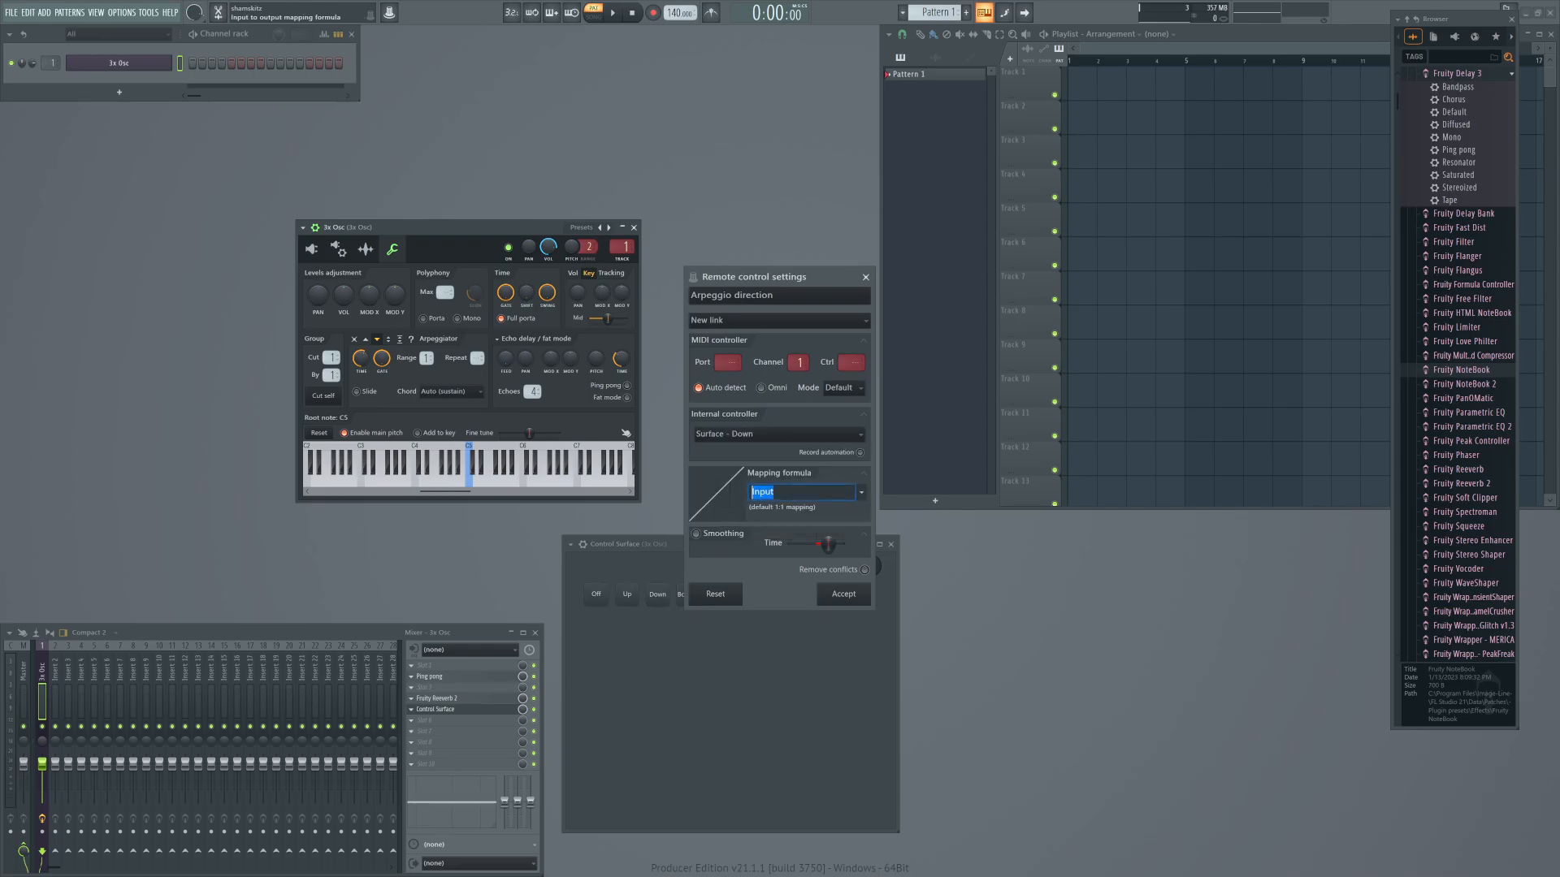
{"action": "key", "text": "ctrl+v"}
{"action": "left_click", "coordinate": [844, 388]}
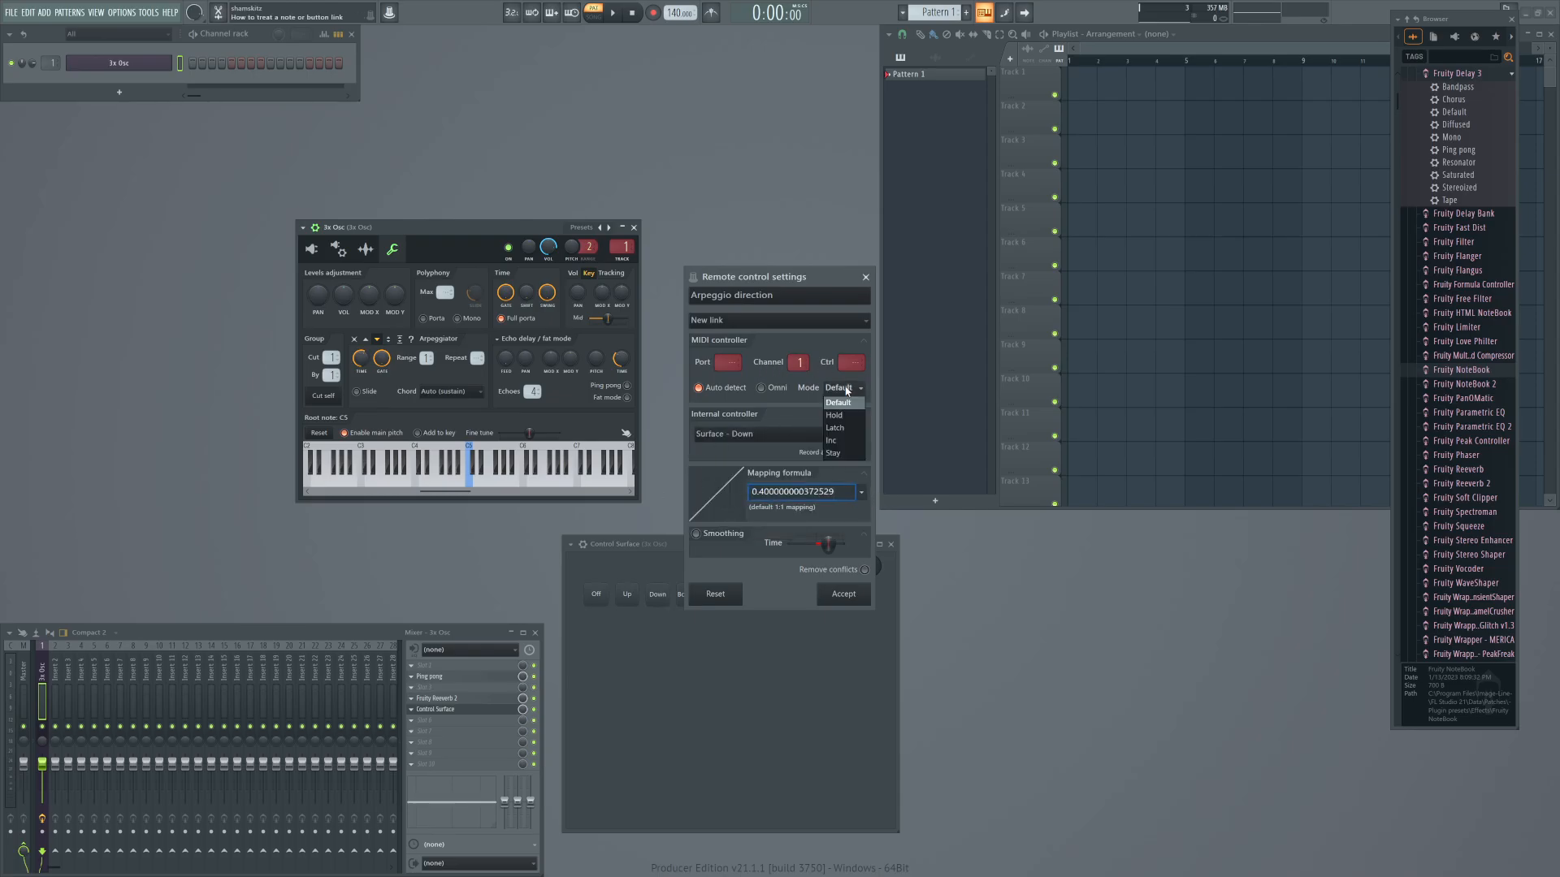
{"action": "left_click", "coordinate": [845, 415]}
{"action": "left_click", "coordinate": [845, 595]}
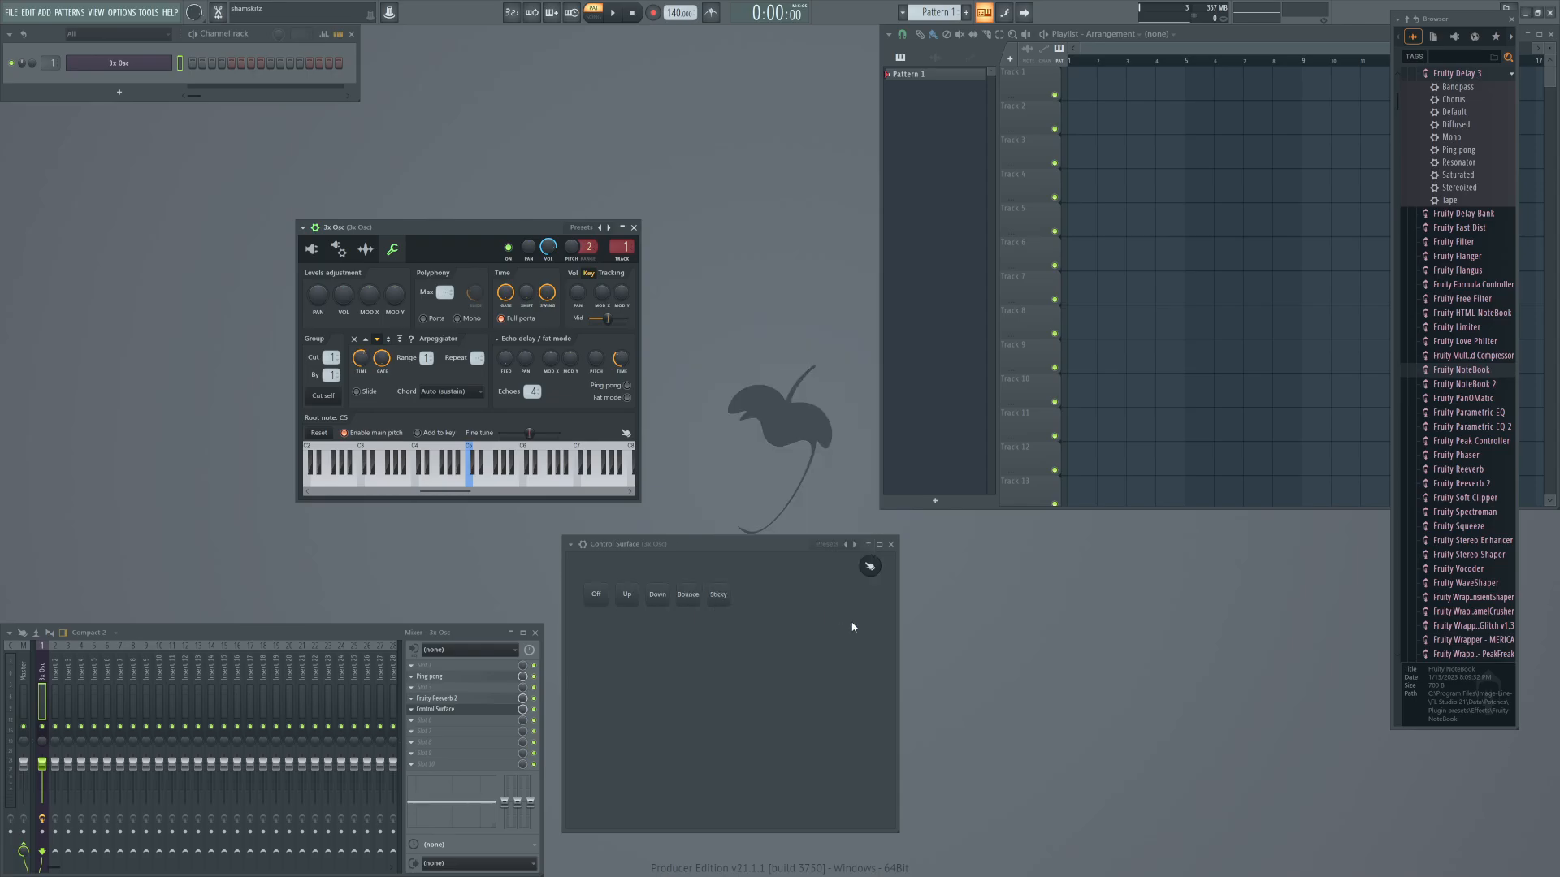
Copy the arpeggiator's up-down bounce value and assign Surface - Bounce as the internal controller of a new arpeggio direction link.
{"action": "left_click", "coordinate": [388, 340]}
{"action": "right_click", "coordinate": [386, 343]}
{"action": "left_click", "coordinate": [492, 507]}
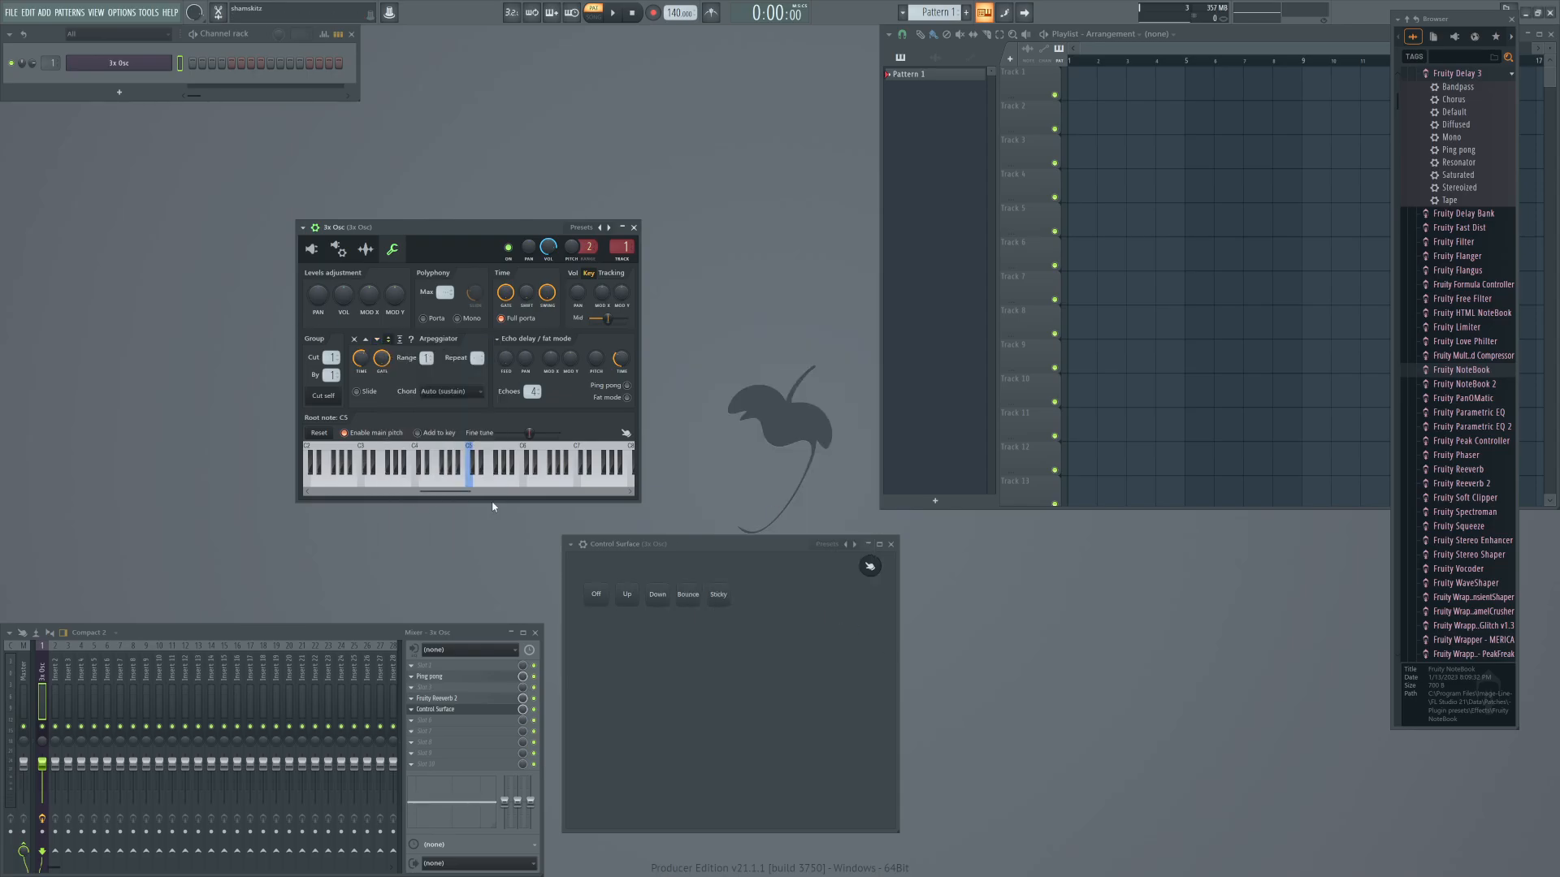
{"action": "right_click", "coordinate": [395, 344]}
{"action": "left_click", "coordinate": [430, 471]}
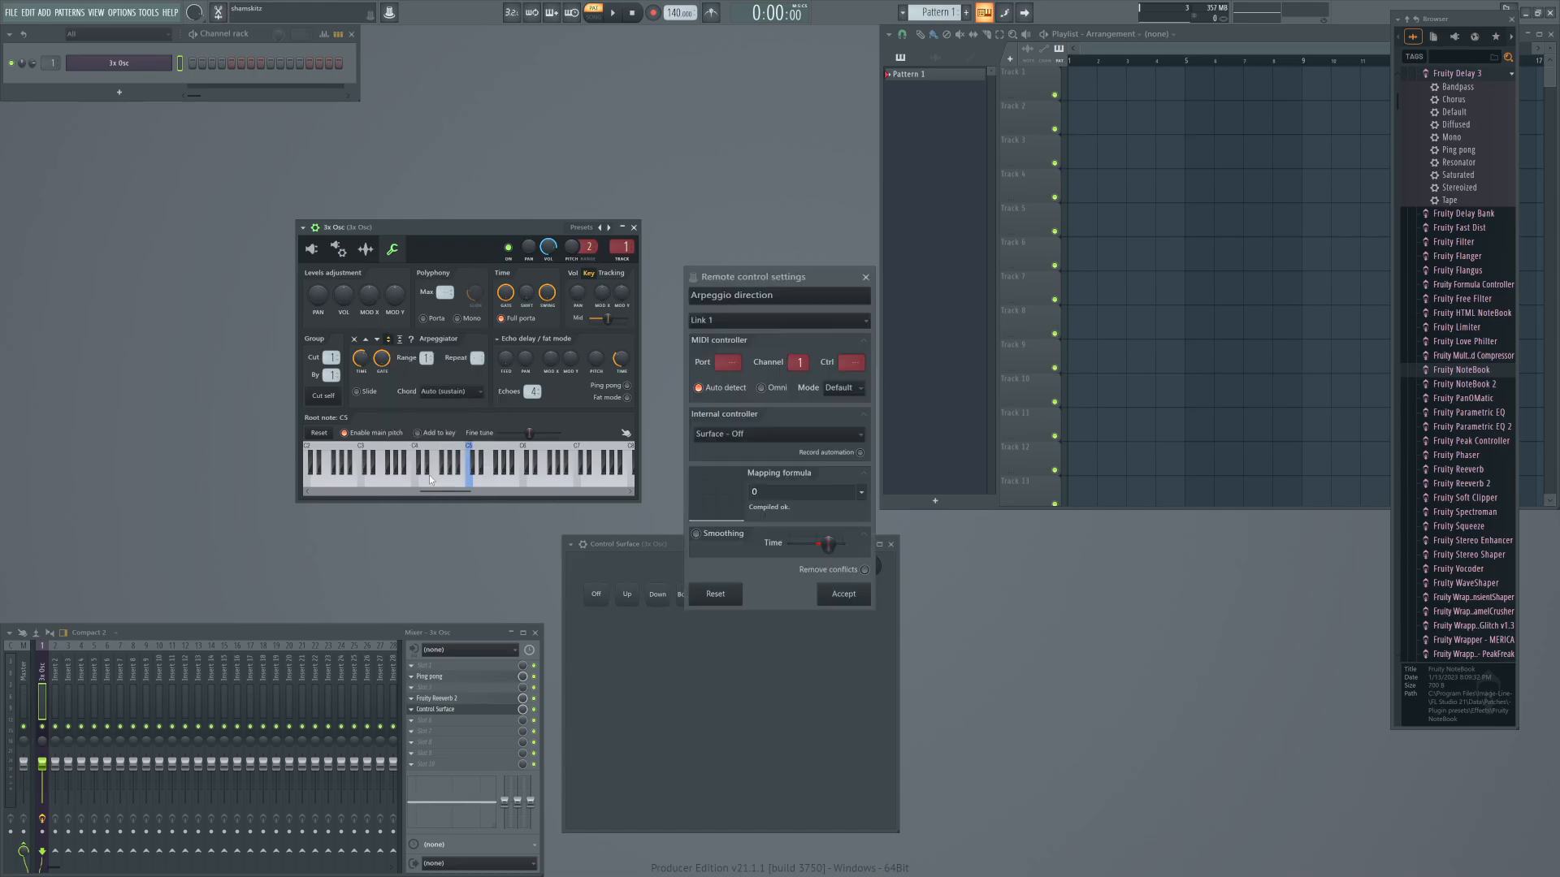
{"action": "left_click", "coordinate": [727, 320]}
{"action": "left_click", "coordinate": [714, 374]}
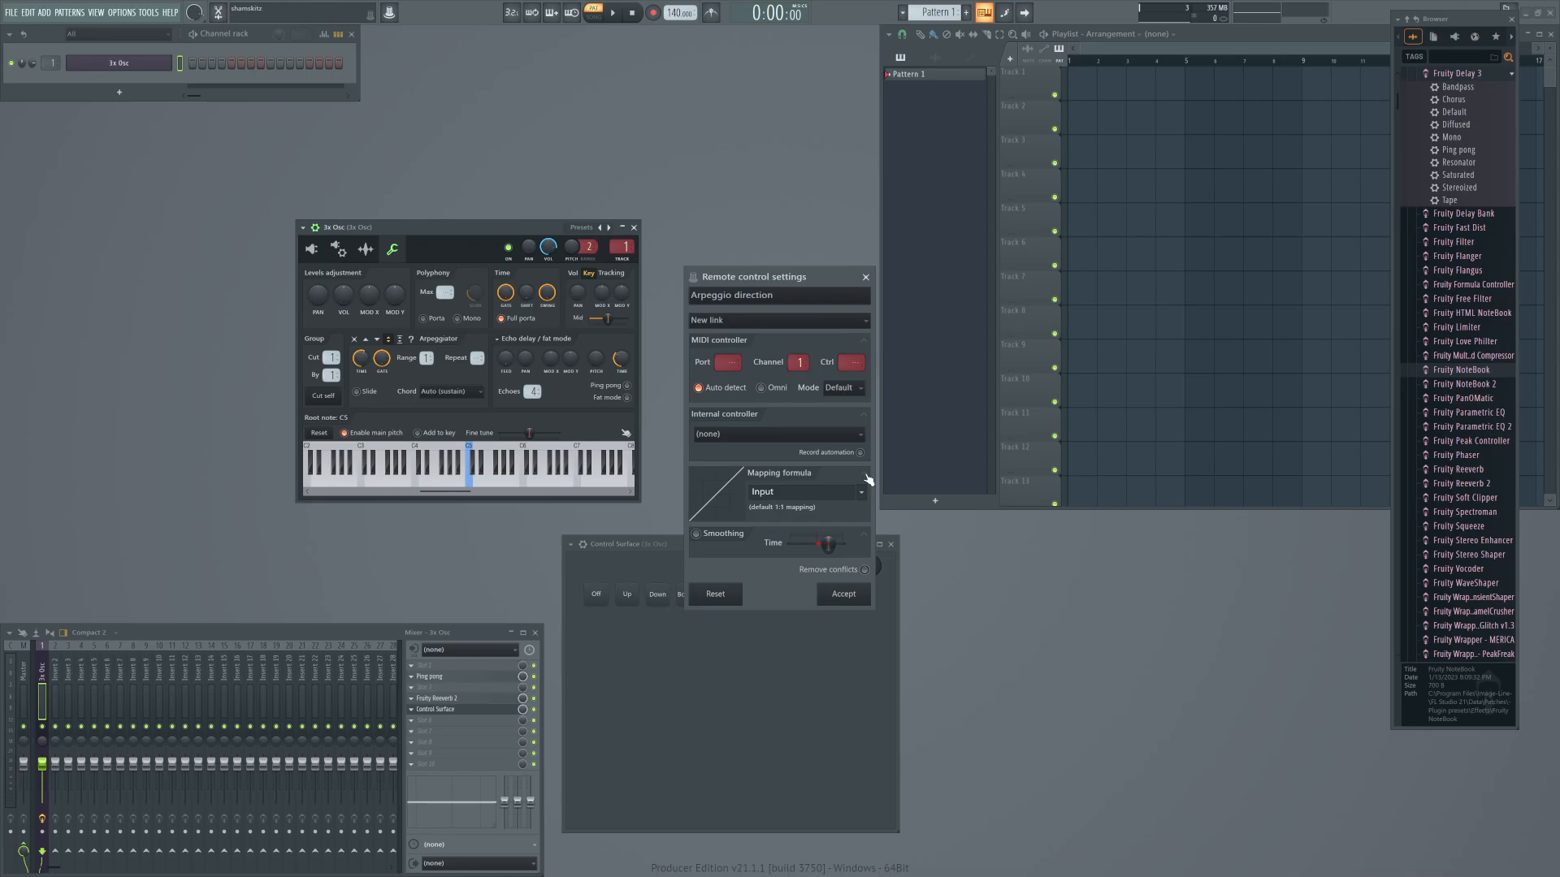
{"action": "left_click", "coordinate": [733, 436]}
{"action": "left_click", "coordinate": [742, 520]}
Paste 0.599999999627471 as the Bounce link's mapping formula, set its mode to Hold, and accept the link.
{"action": "left_click", "coordinate": [764, 493]}
{"action": "key", "text": "ctrl+v"}
{"action": "left_click", "coordinate": [843, 388]}
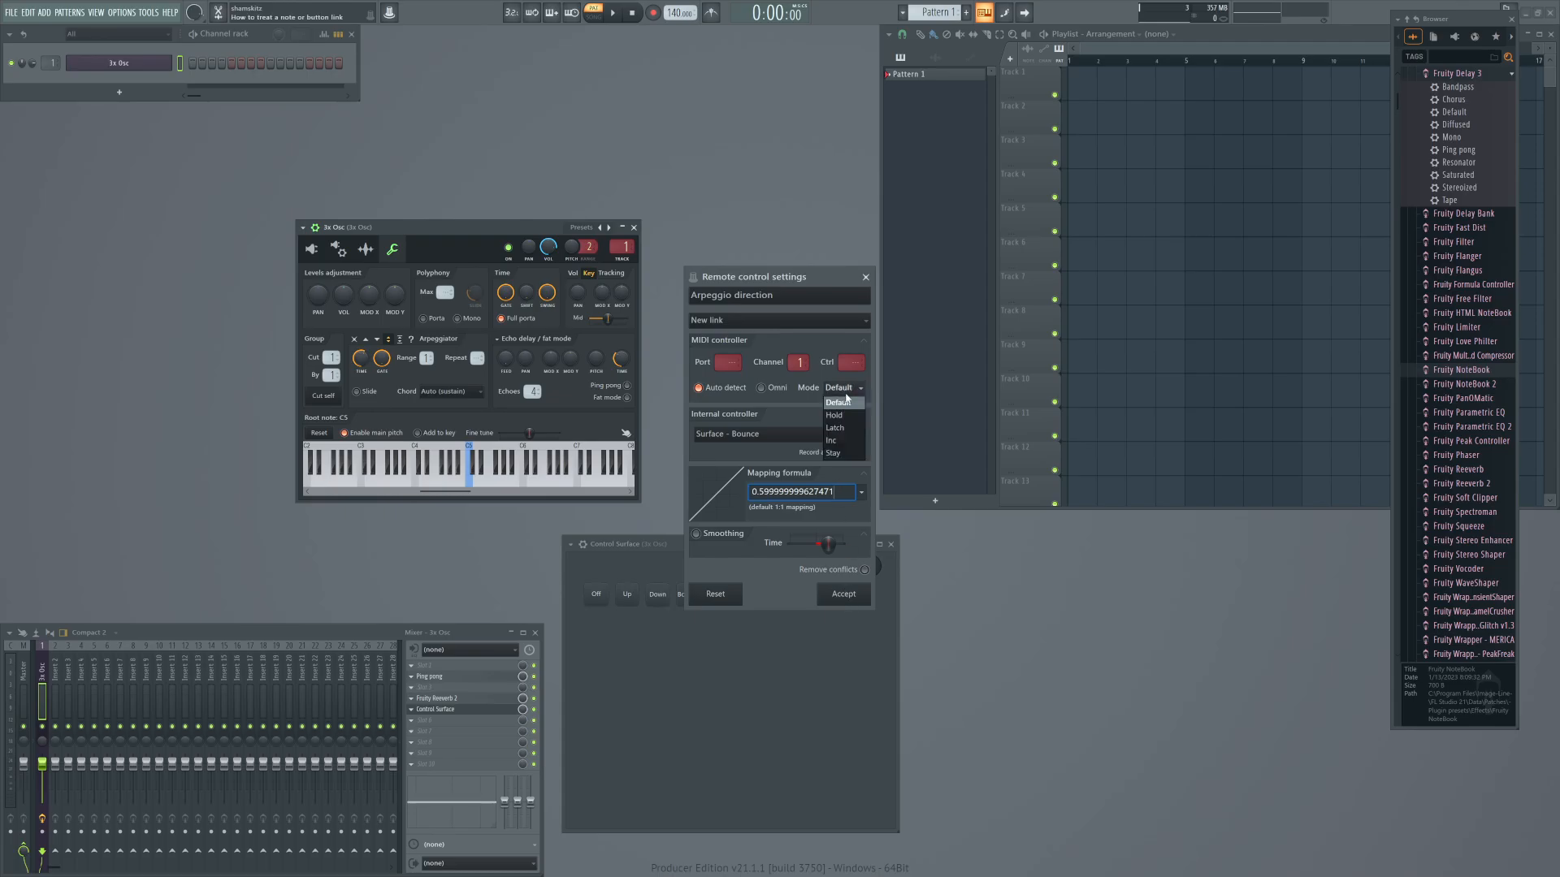
{"action": "left_click", "coordinate": [839, 416]}
{"action": "left_click", "coordinate": [837, 599]}
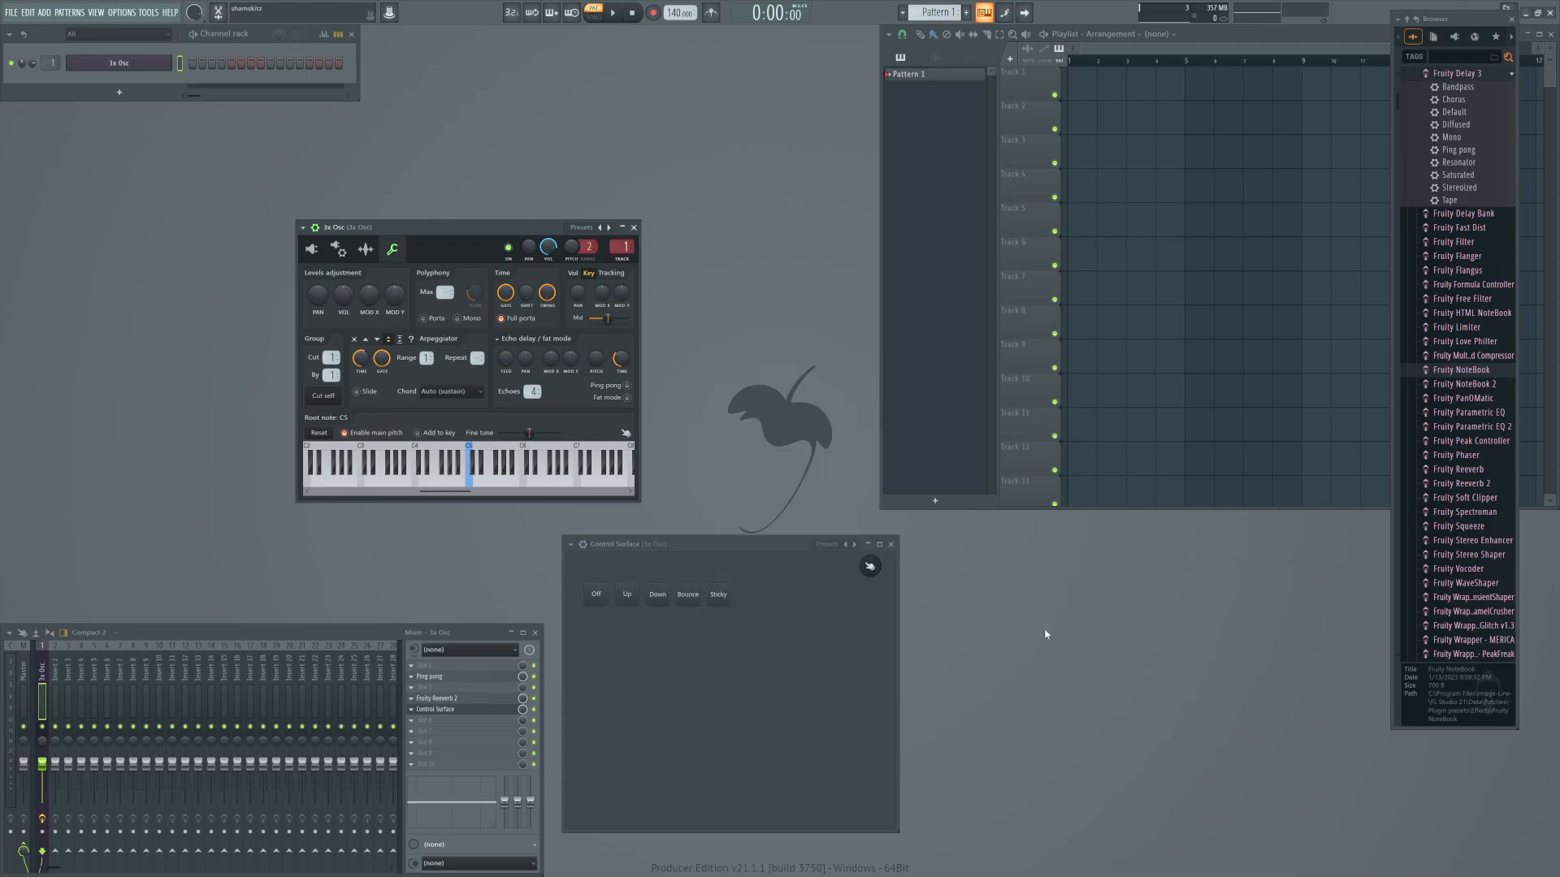
Copy the arpeggiator's up-down sticky value and assign Surface - Sticky as the internal controller of a new arpeggio direction link.
{"action": "right_click", "coordinate": [402, 342]}
{"action": "left_click", "coordinate": [425, 517]}
{"action": "right_click", "coordinate": [404, 343]}
{"action": "left_click", "coordinate": [412, 470]}
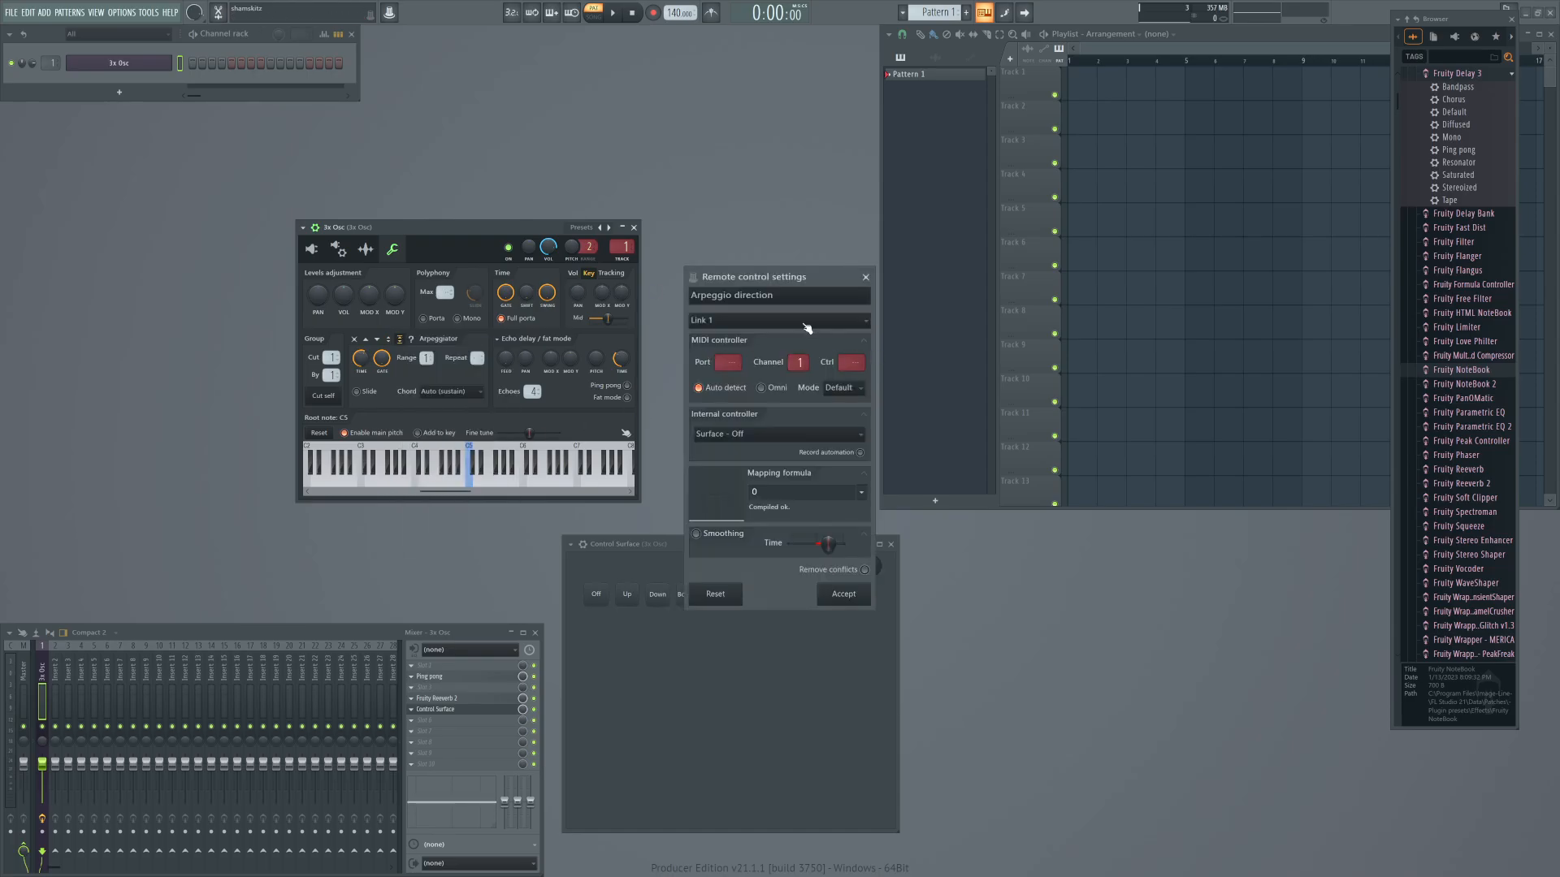
{"action": "left_click", "coordinate": [804, 322]}
{"action": "left_click", "coordinate": [709, 387]}
{"action": "left_click", "coordinate": [748, 434]}
{"action": "left_click", "coordinate": [730, 531]}
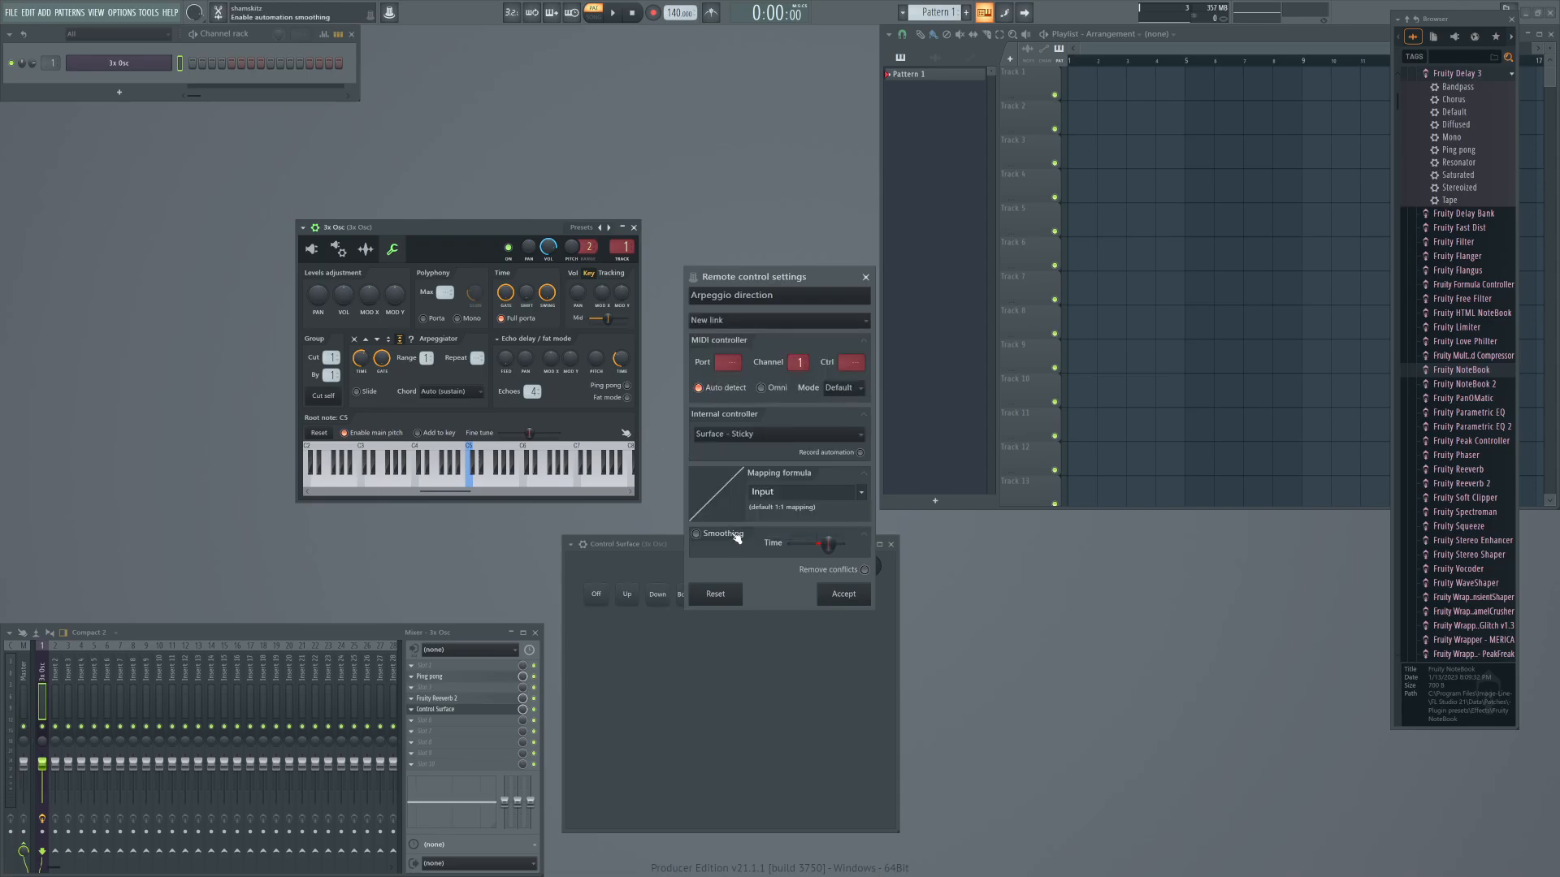
Paste 0.799999999813735 as the Sticky link's mapping formula, set its mode to Hold, and accept the link.
{"action": "double_click", "coordinate": [767, 492]}
{"action": "key", "text": "ctrl+v"}
{"action": "left_click", "coordinate": [840, 389]}
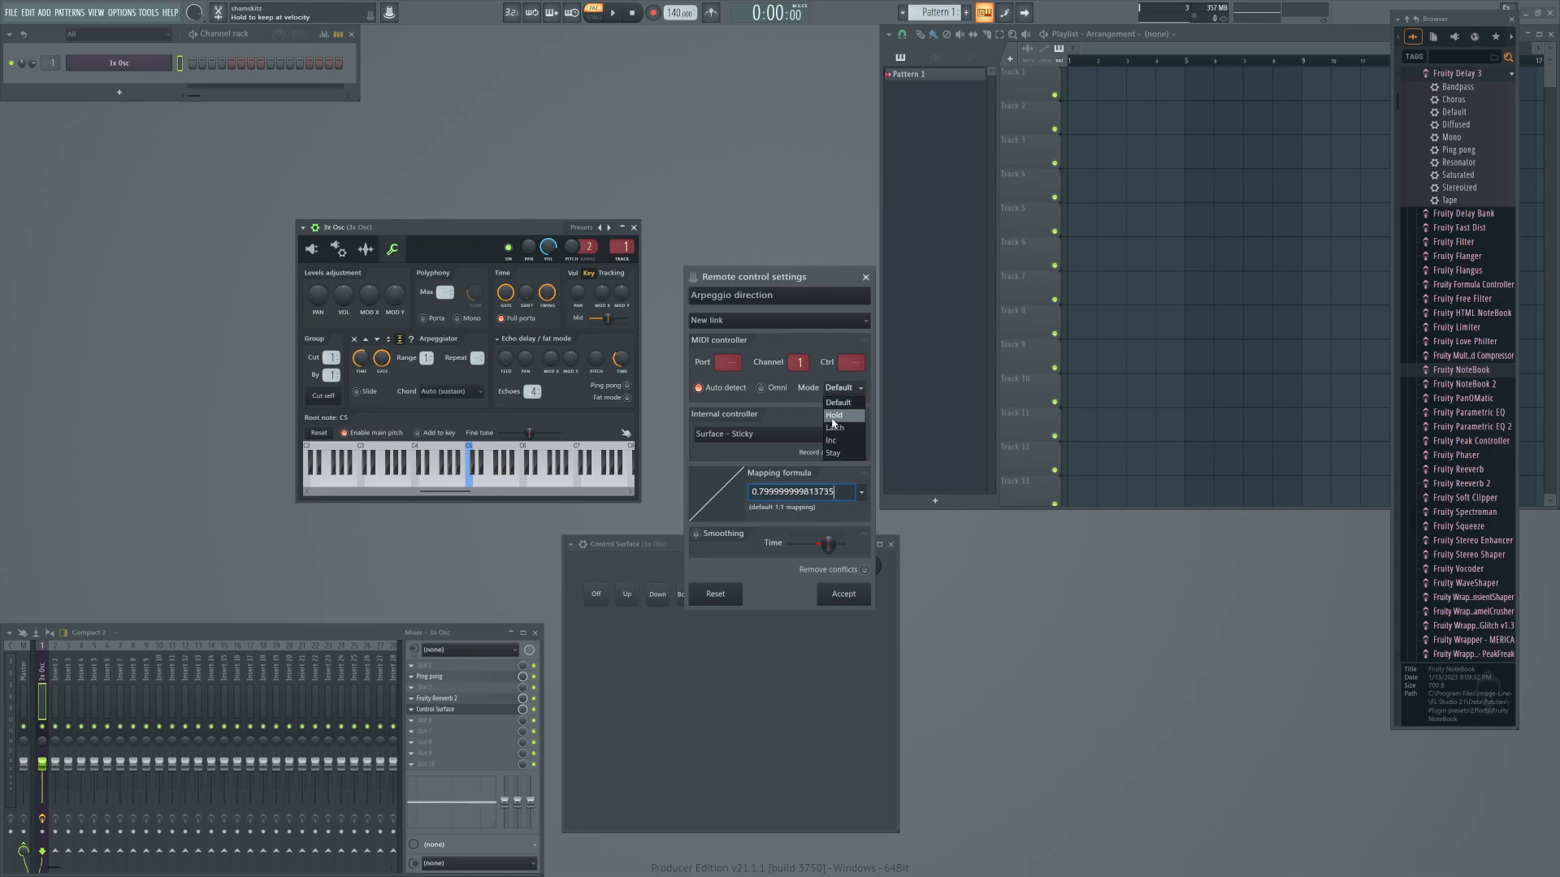
{"action": "left_click", "coordinate": [837, 422]}
{"action": "left_click", "coordinate": [840, 599]}
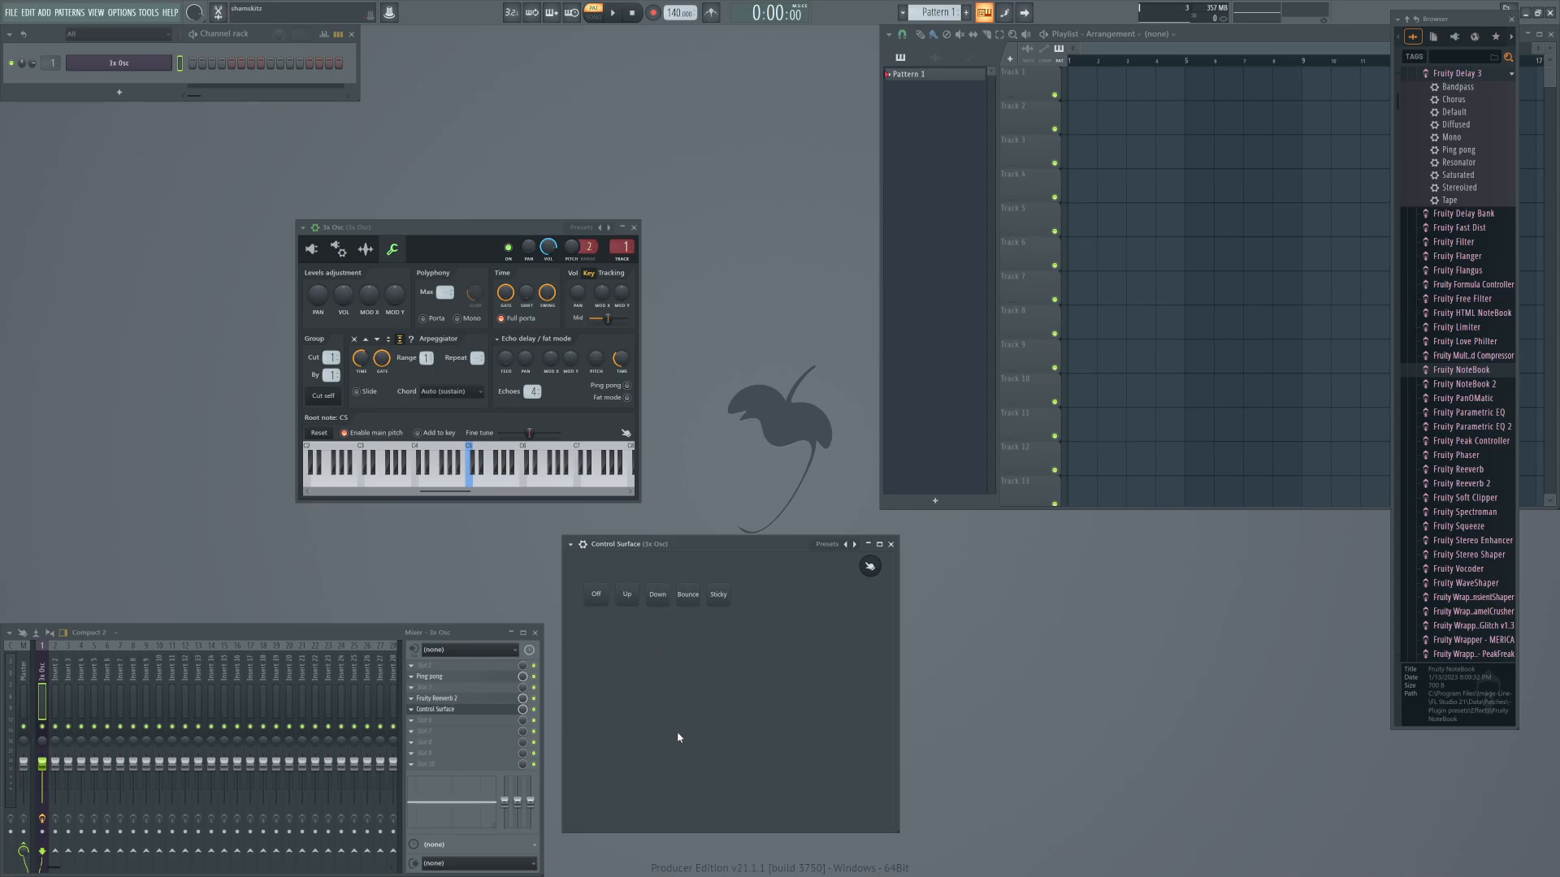
Add a Default-style button to the Control Surface and place it in the empty area below the Down button.
{"action": "right_click", "coordinate": [705, 661]}
{"action": "mouse_move", "coordinate": [749, 764]}
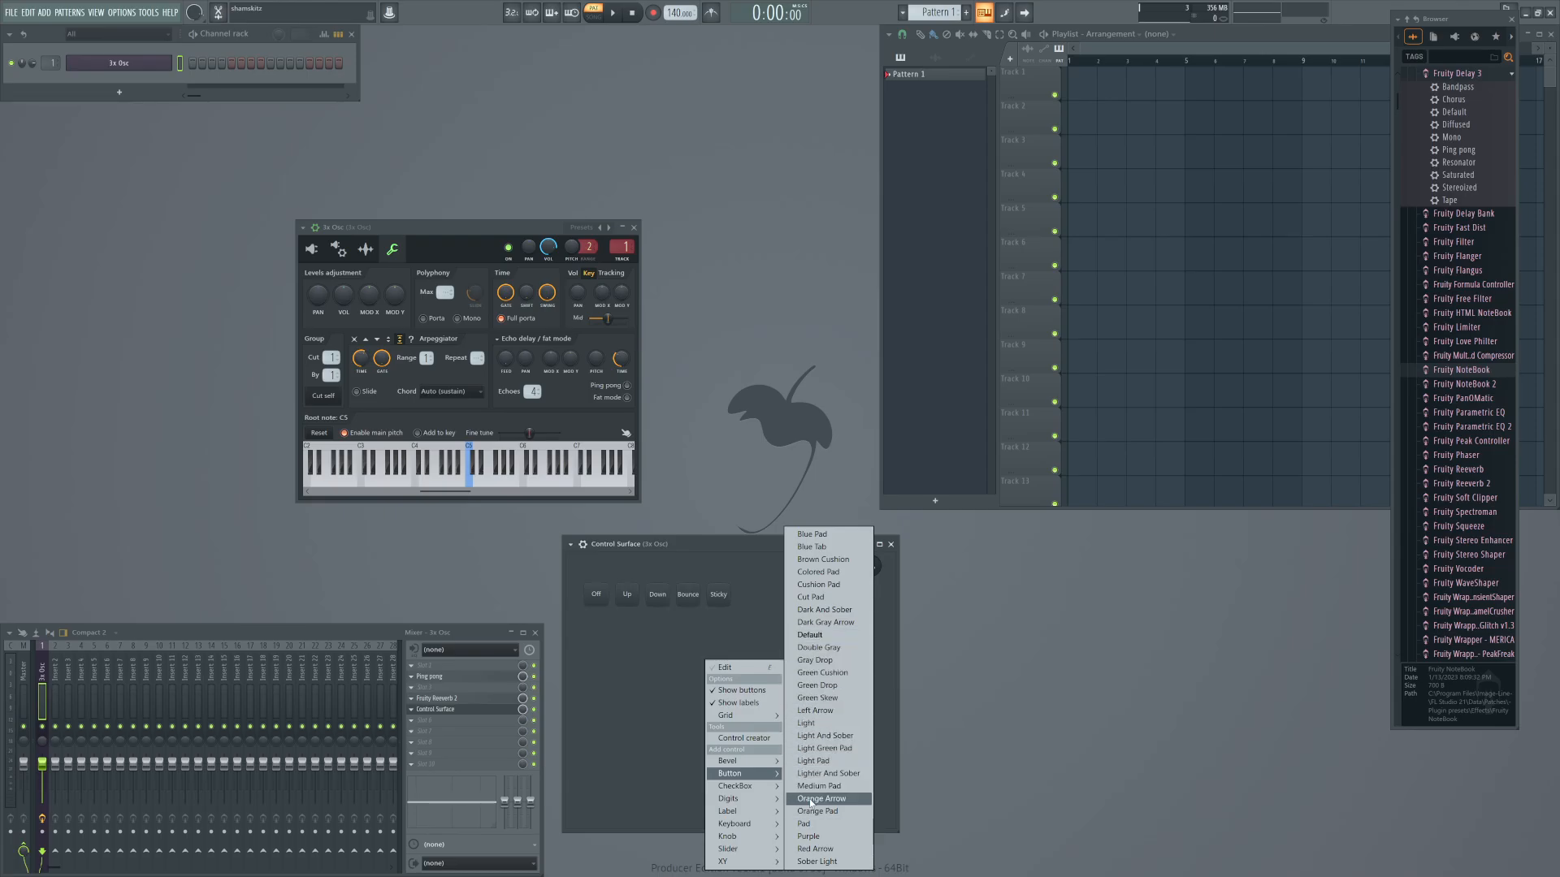
{"action": "left_click", "coordinate": [825, 774]}
{"action": "left_click_drag", "start_coordinate": [723, 682], "coordinate": [671, 688]}
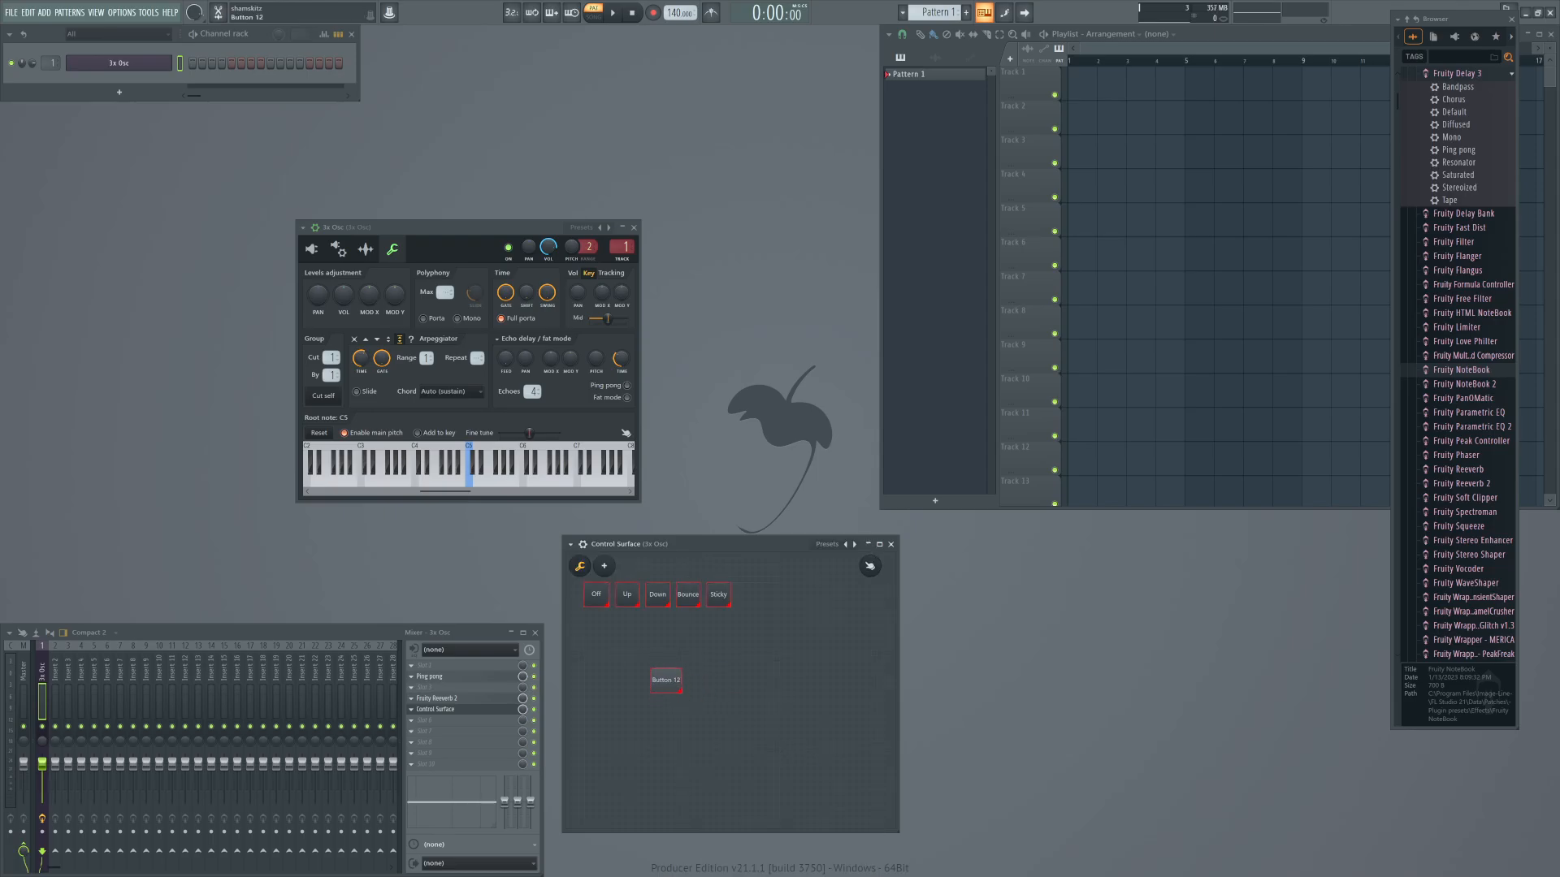
Shrink the new button and move it below the Off button to start a second row.
{"action": "right_click", "coordinate": [673, 691]}
{"action": "mouse_move", "coordinate": [697, 719]}
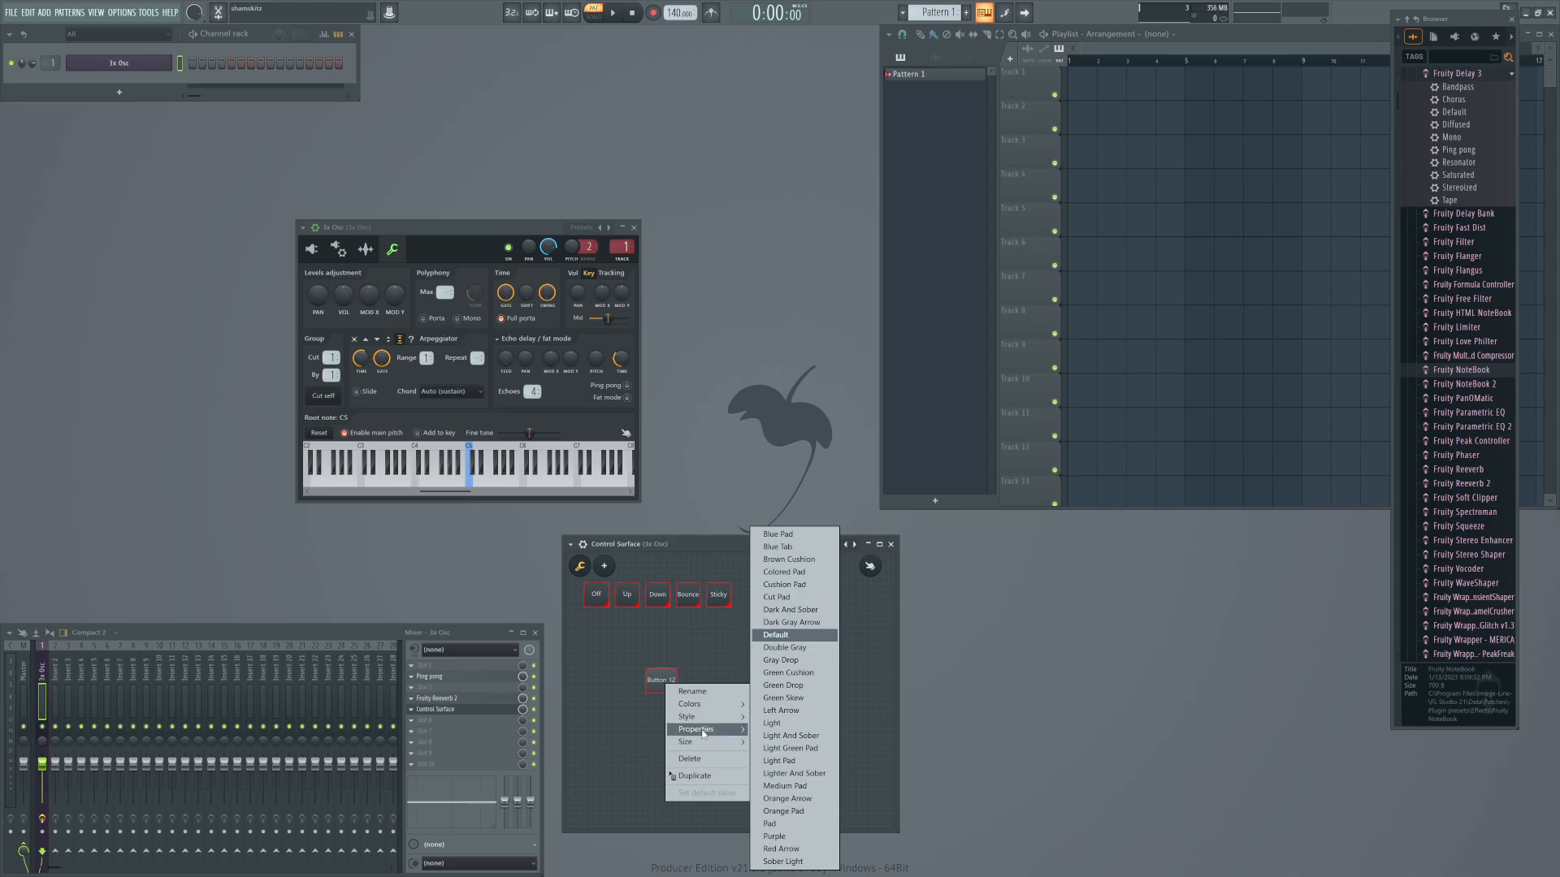
{"action": "left_click", "coordinate": [777, 730]}
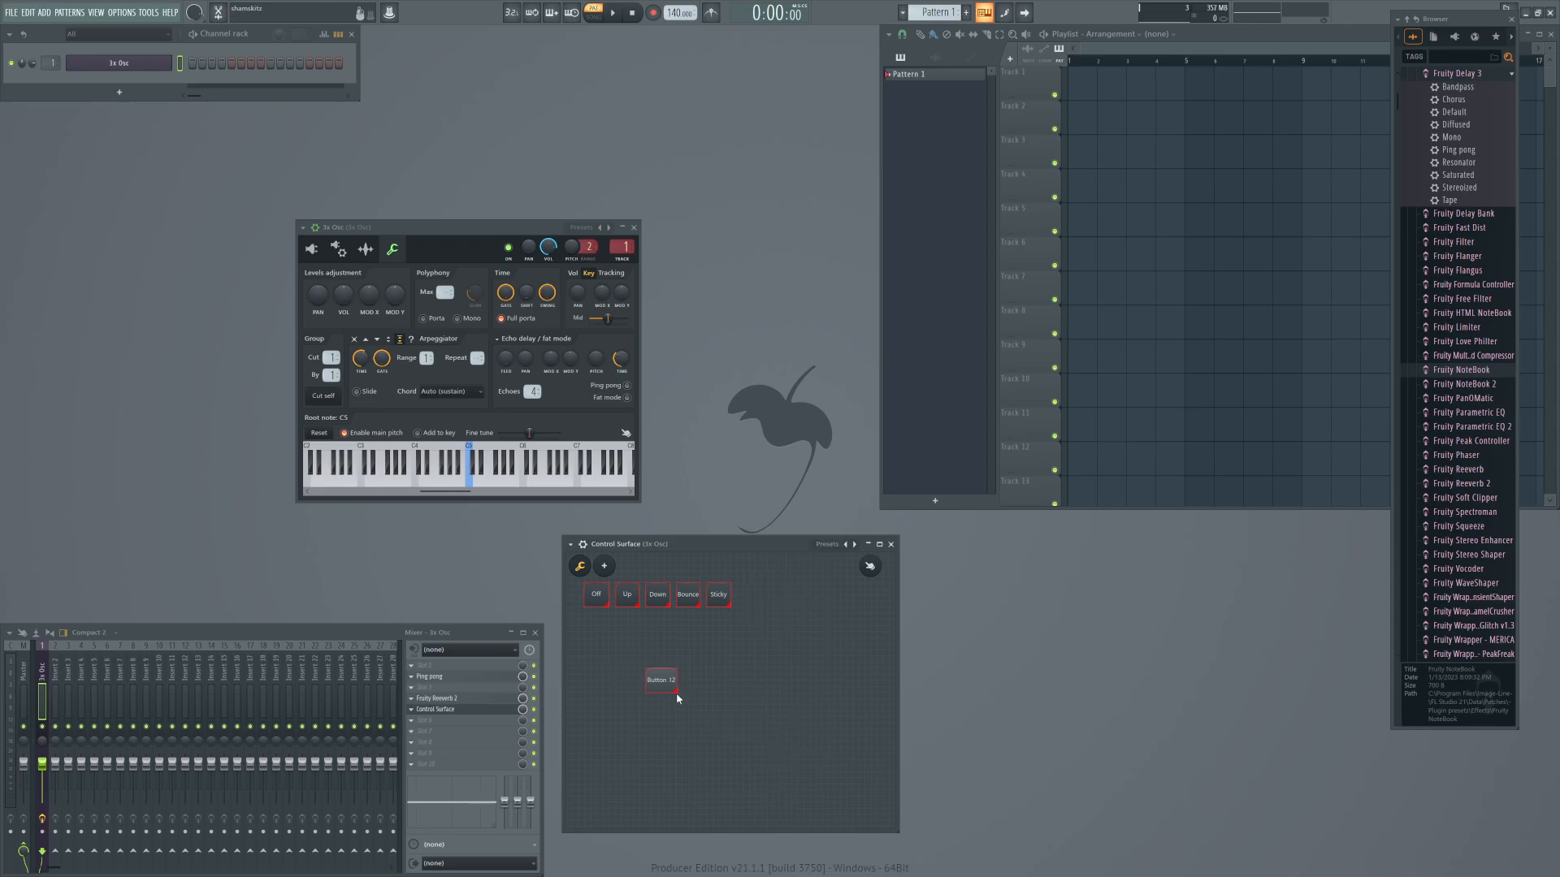
{"action": "left_click", "coordinate": [673, 691]}
{"action": "right_click", "coordinate": [696, 692]}
{"action": "right_click", "coordinate": [683, 633]}
{"action": "left_click", "coordinate": [653, 644]}
{"action": "left_click_drag", "start_coordinate": [675, 691], "coordinate": [593, 659]}
Duplicate the small button and place the copy directly beside it in the second row.
{"action": "right_click", "coordinate": [596, 657]}
{"action": "left_click", "coordinate": [623, 748]}
{"action": "left_click_drag", "start_coordinate": [626, 741], "coordinate": [619, 659]}
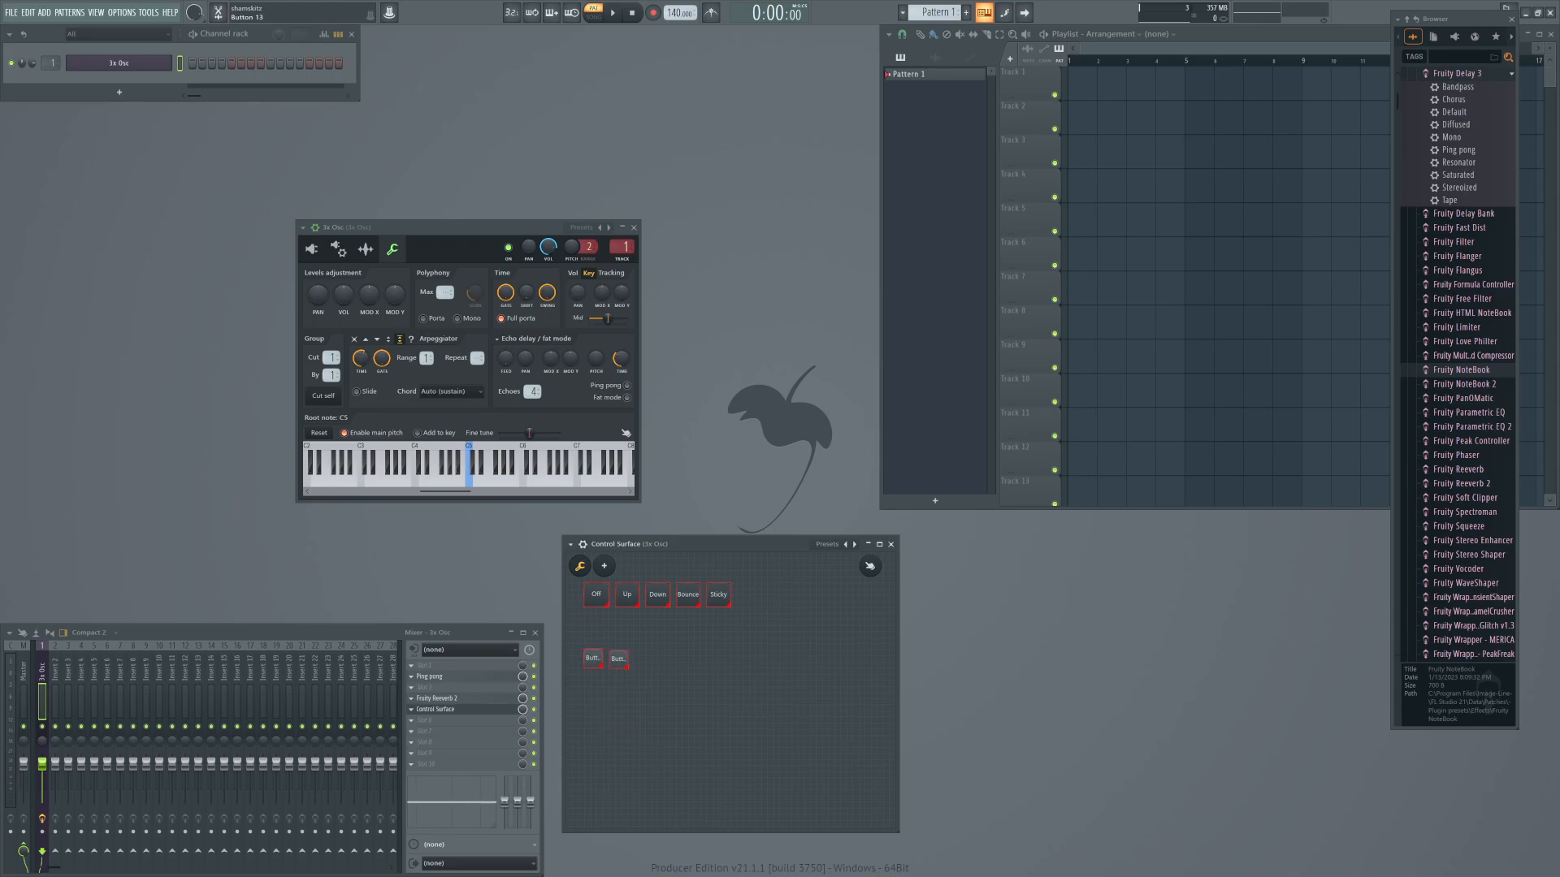
Rename the first button in the second row as 1/4.
{"action": "right_click", "coordinate": [608, 662]}
{"action": "left_click", "coordinate": [609, 663]}
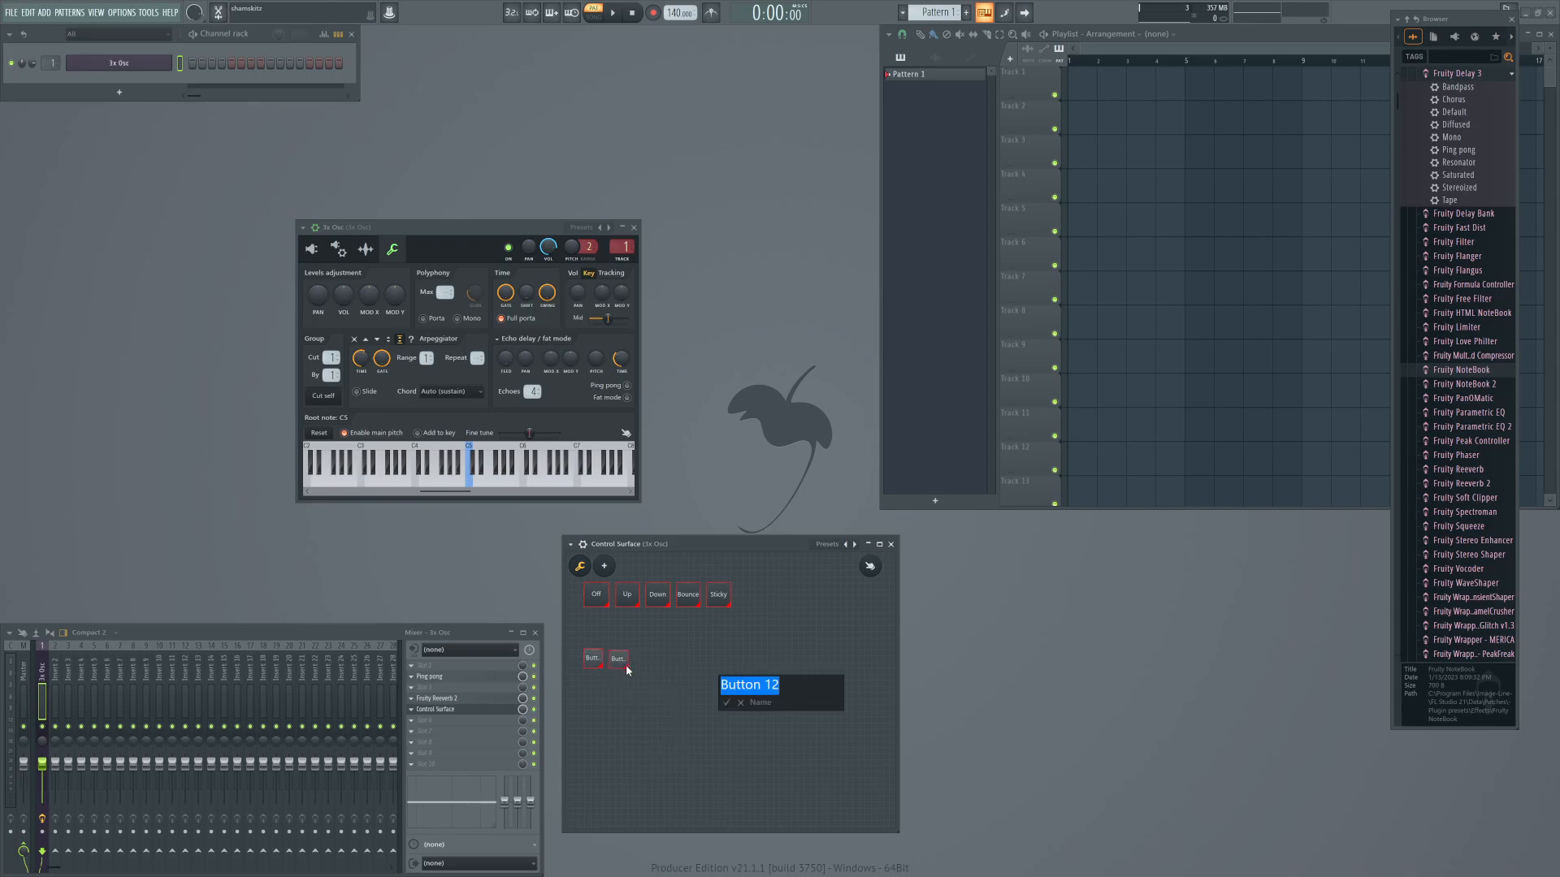
{"action": "type", "text": "1/4"}
{"action": "key", "text": "Return"}
Rename the second button in the Control Surface's second row as 1/2 and leave edit mode.
{"action": "right_click", "coordinate": [622, 662]}
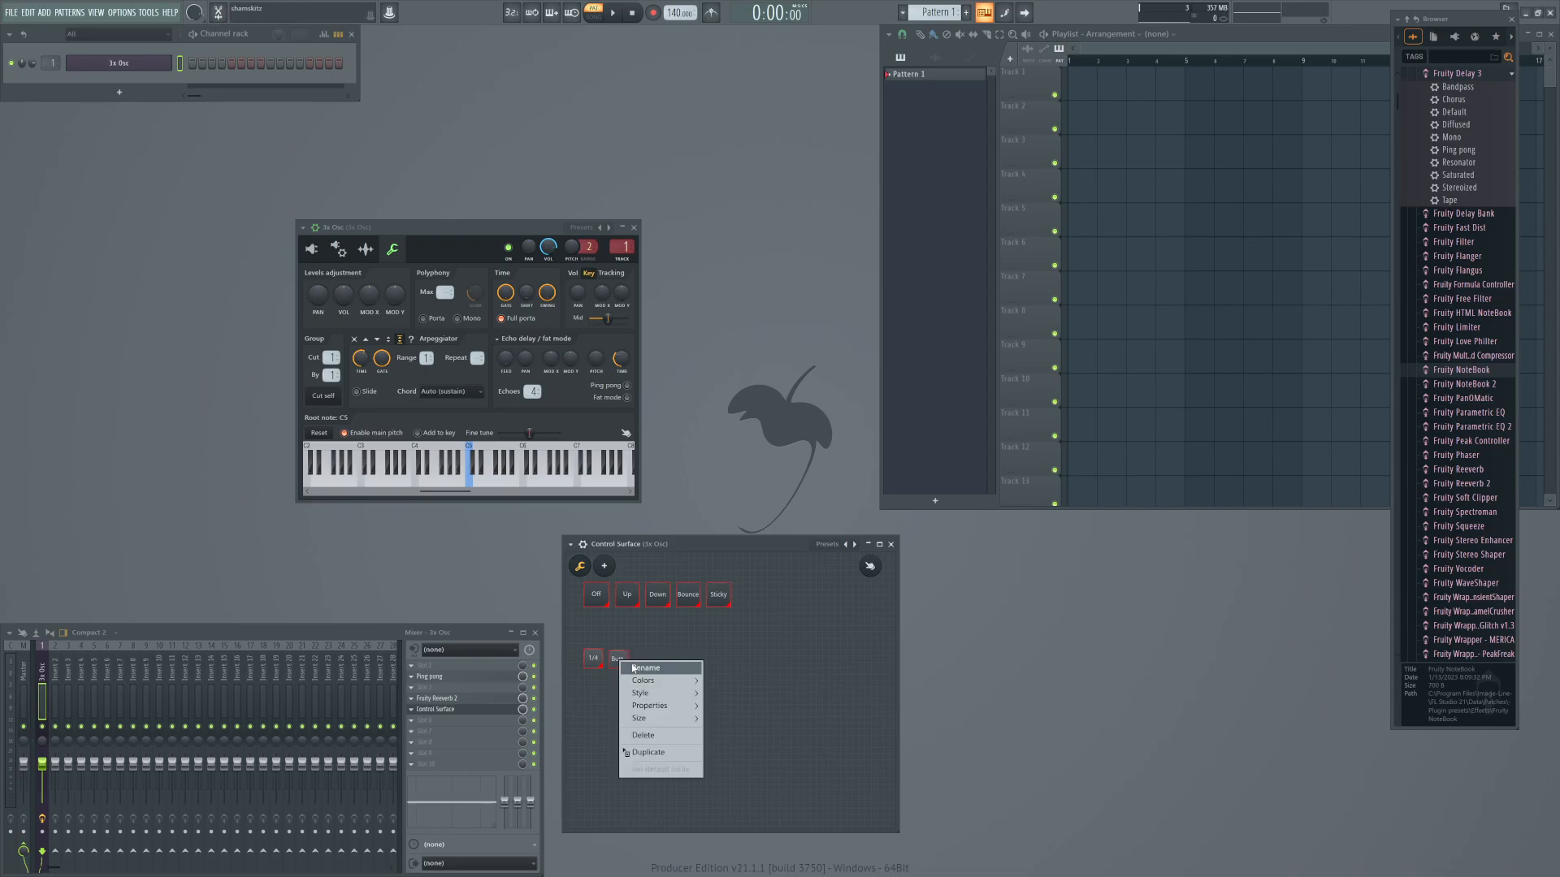
{"action": "left_click", "coordinate": [637, 671]}
{"action": "type", "text": "1/2"}
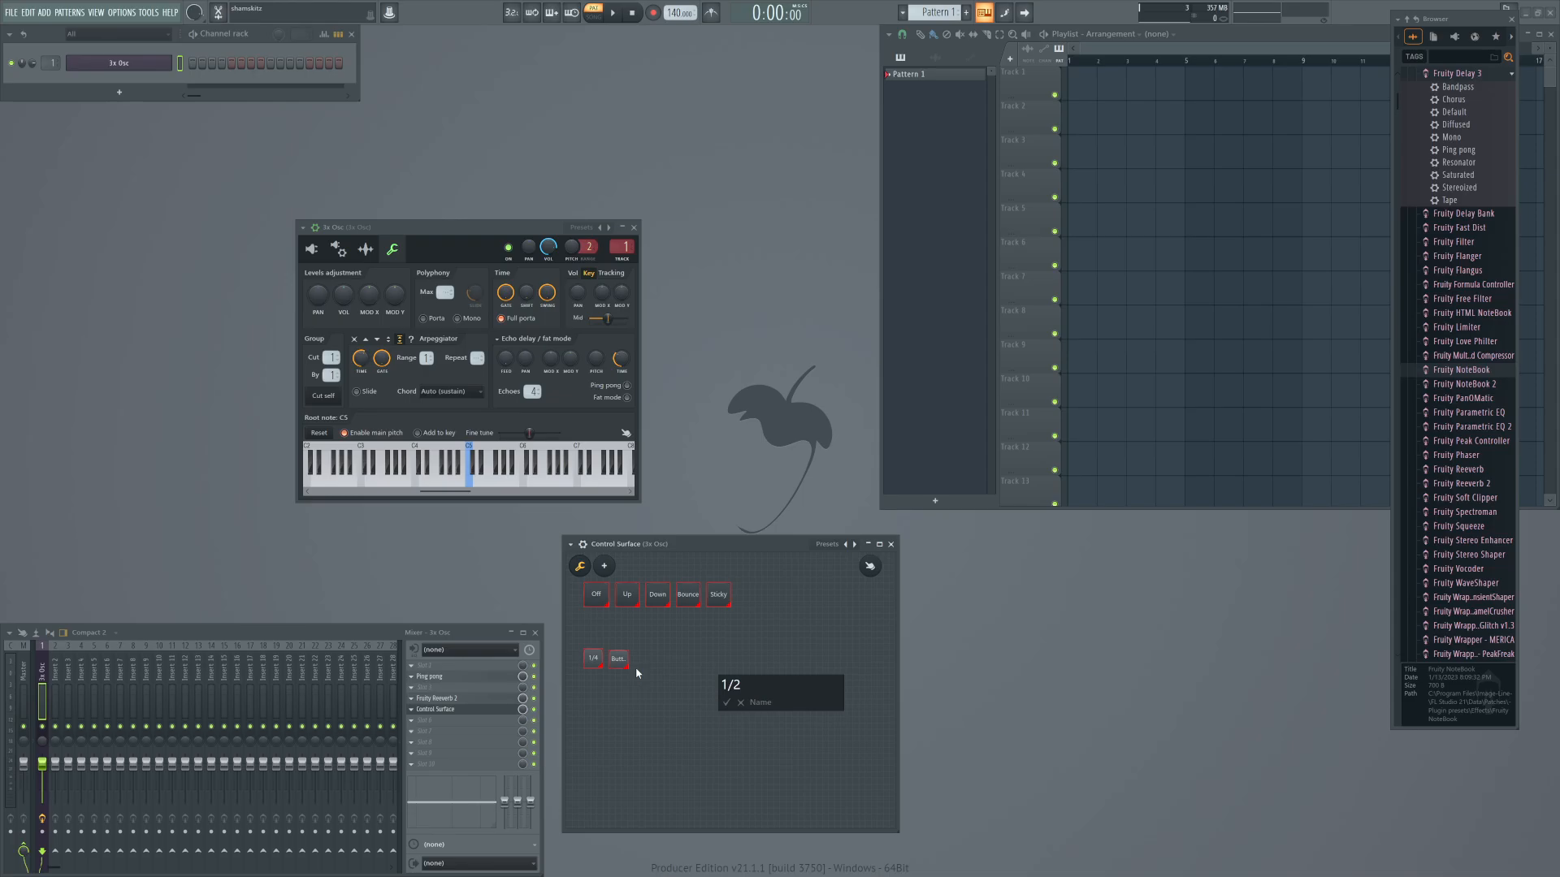
{"action": "key", "text": "Return"}
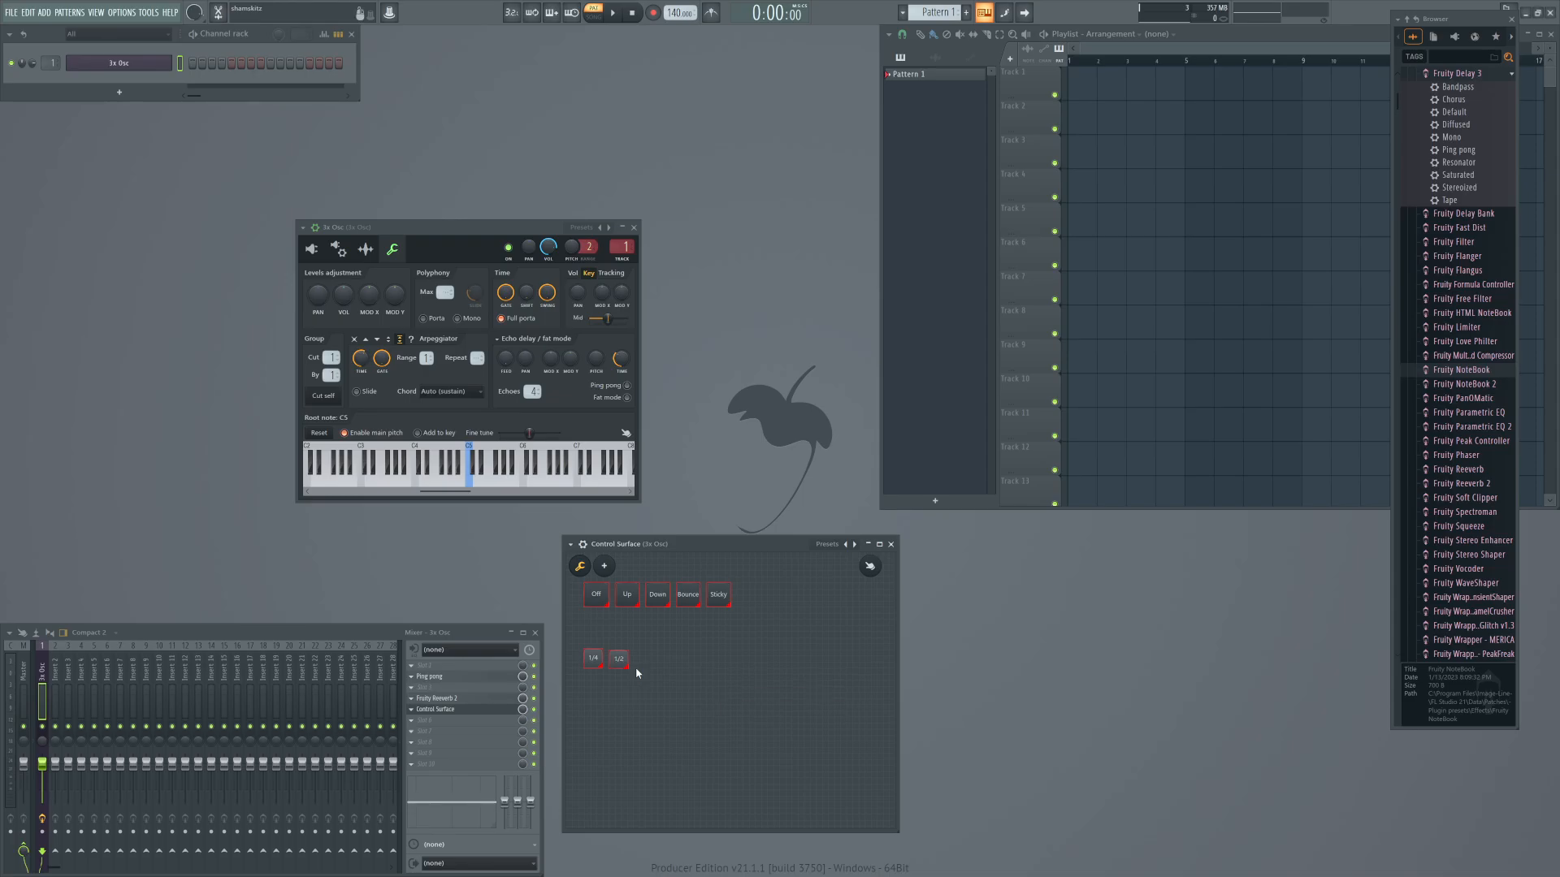
{"action": "left_click_drag", "start_coordinate": [619, 661], "coordinate": [619, 660]}
{"action": "right_click", "coordinate": [701, 667]}
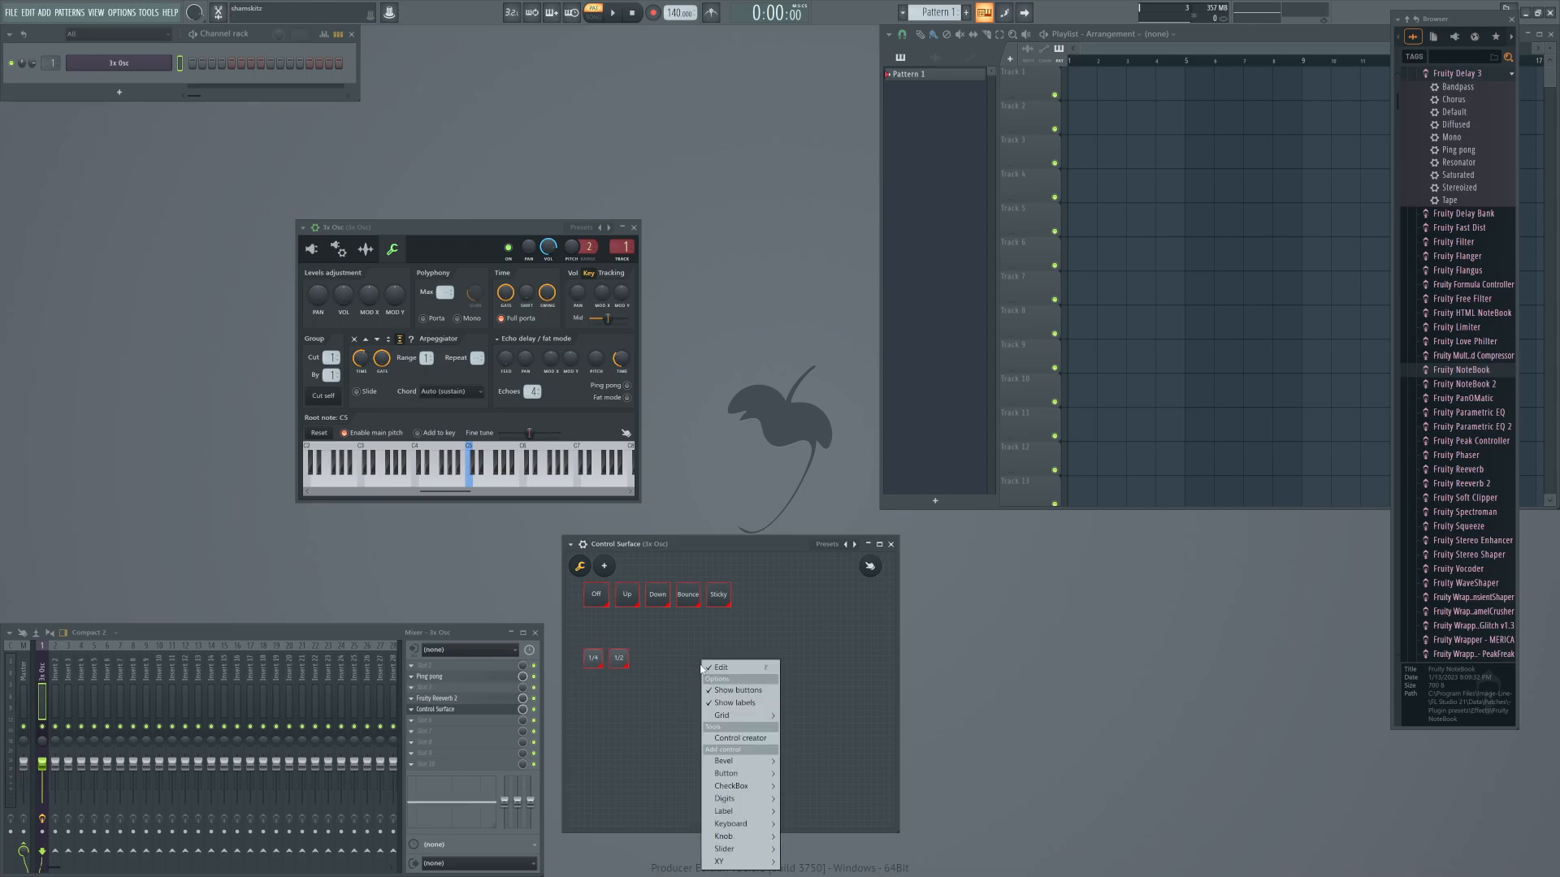
{"action": "left_click", "coordinate": [658, 633]}
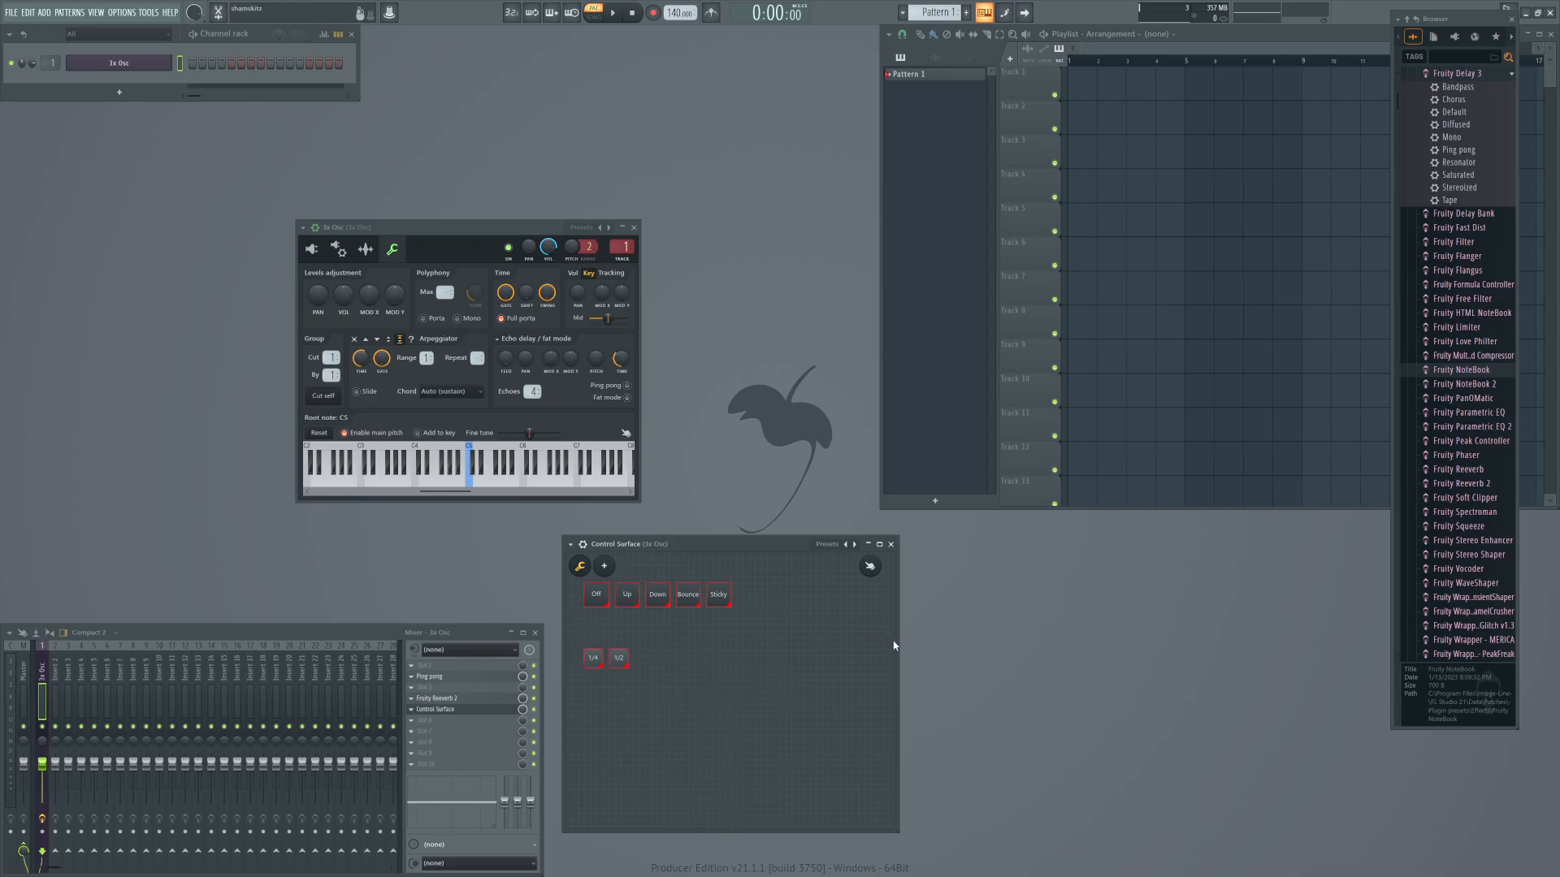
{"action": "left_click", "coordinate": [870, 567]}
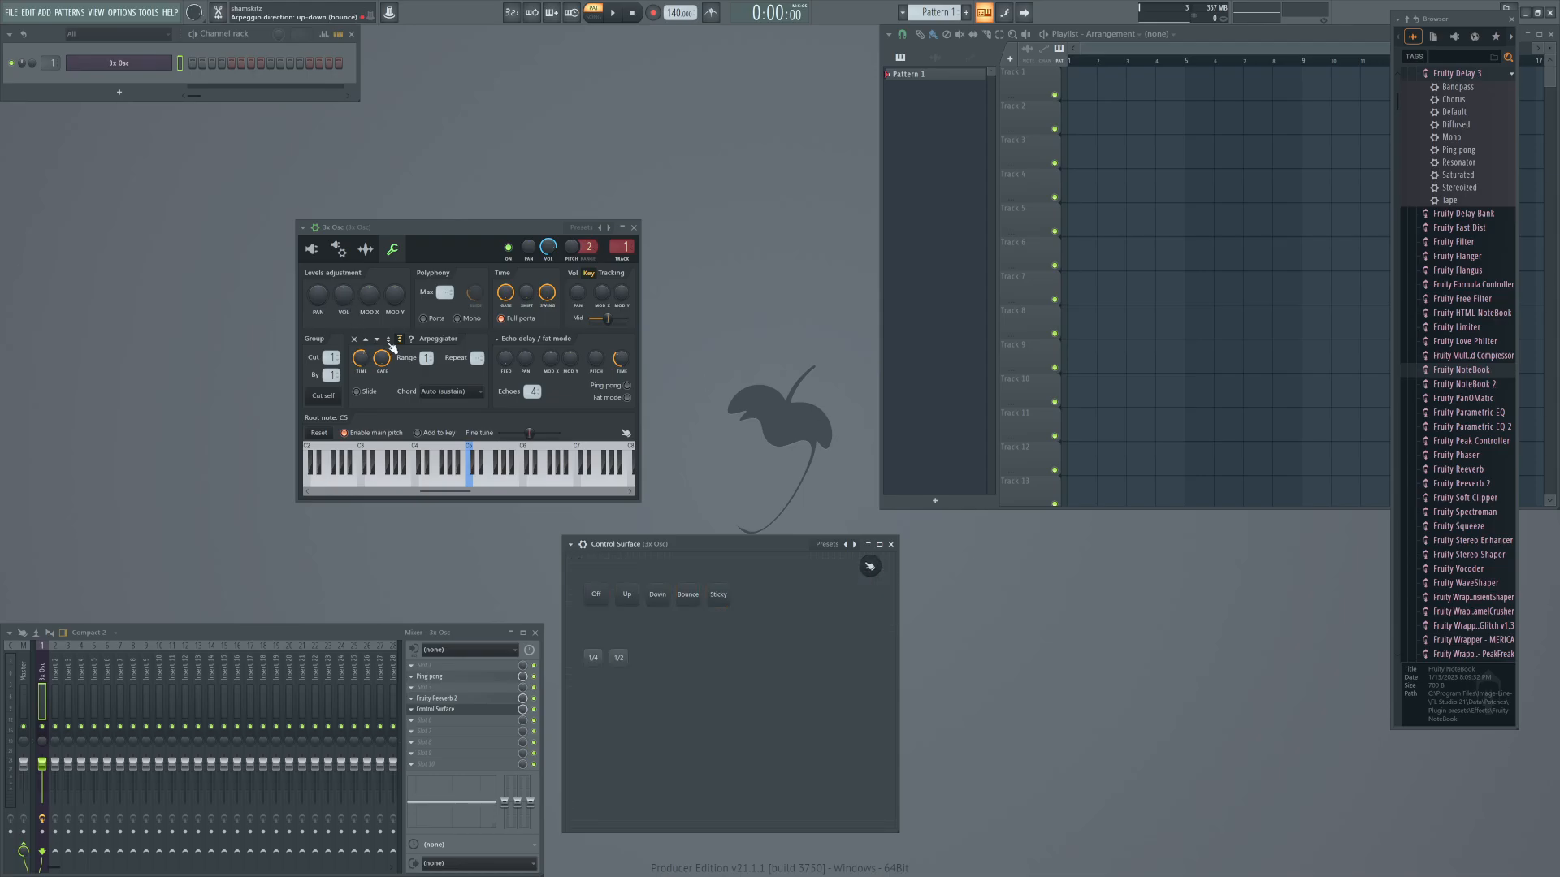
Set the 3x Osc arpeggiator time to 1 step and copy its value.
{"action": "right_click", "coordinate": [362, 359]}
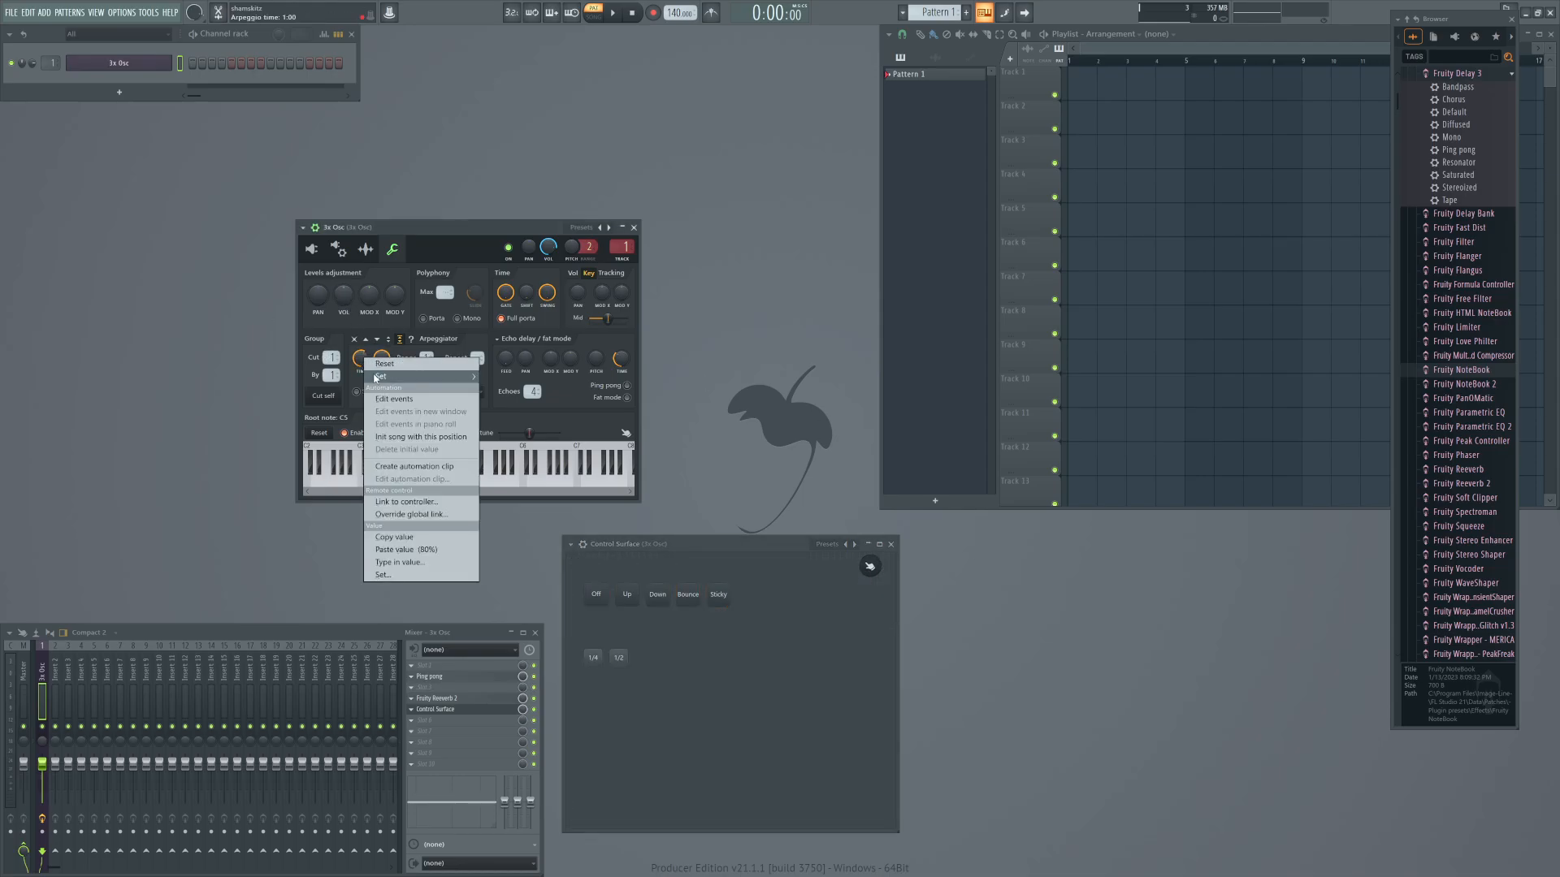
{"action": "mouse_move", "coordinate": [379, 378]}
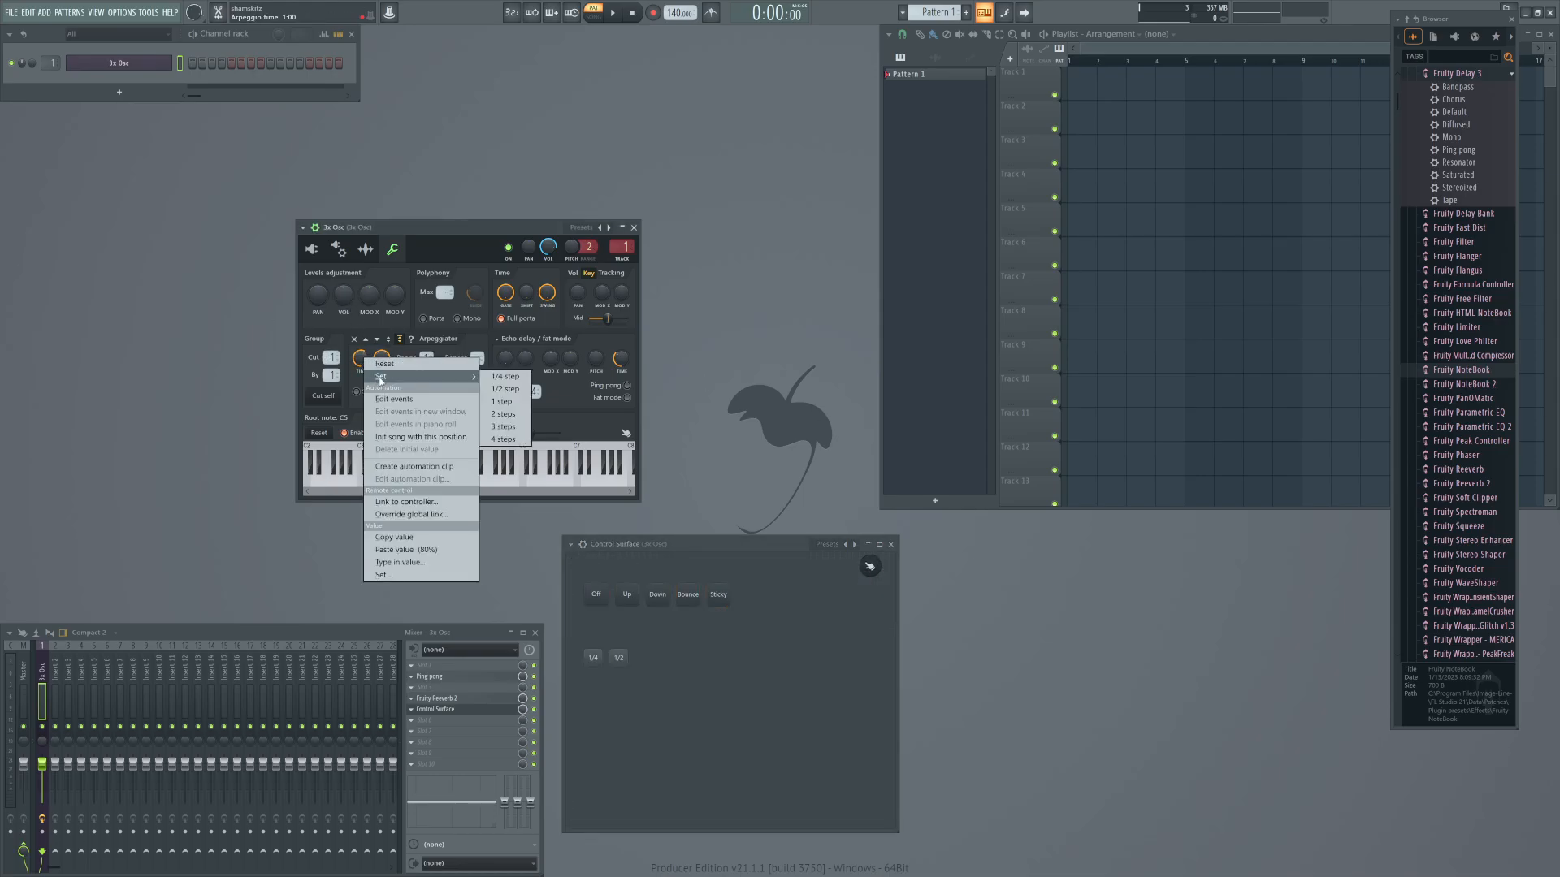
{"action": "left_click", "coordinate": [502, 403]}
{"action": "right_click", "coordinate": [365, 362]}
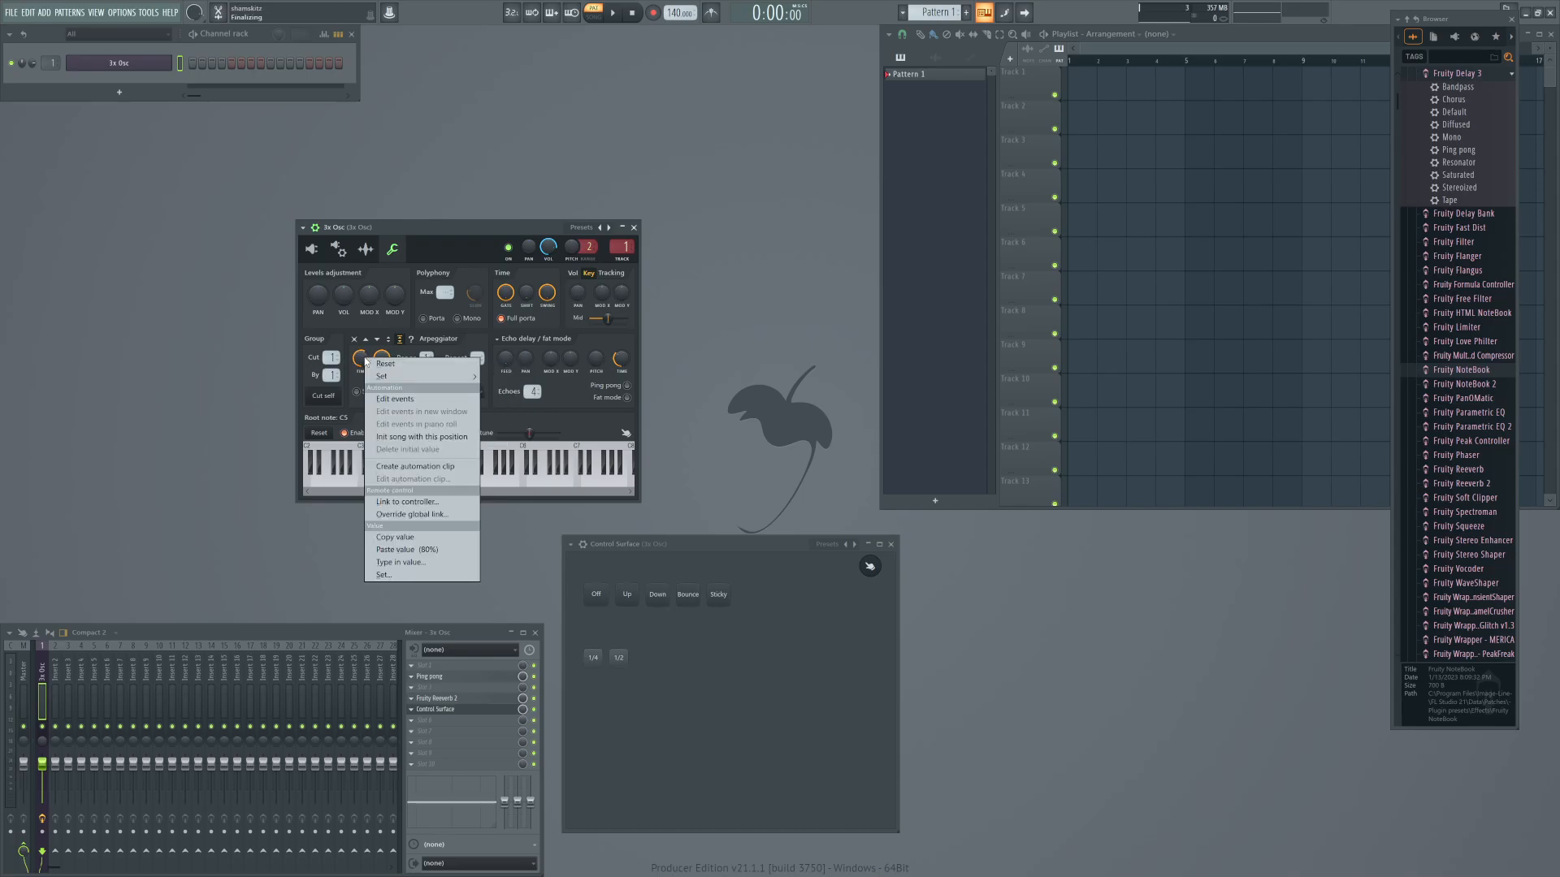
{"action": "left_click", "coordinate": [415, 538]}
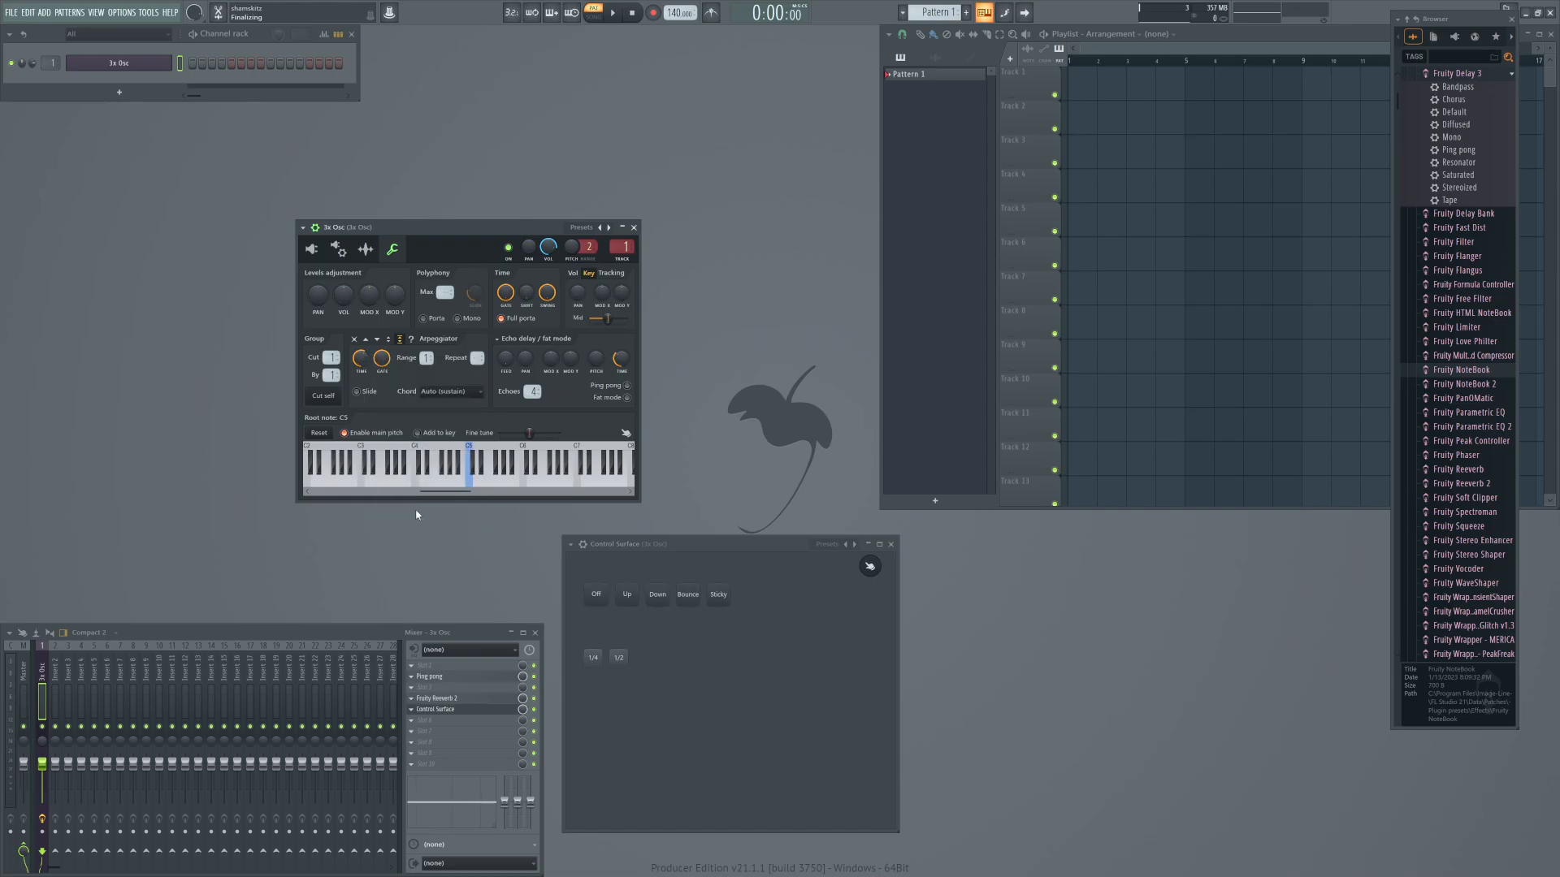
Link the arpeggiator time to Surface - 1/4 in Hold mode, using the copied value 0.575727181509137 as the mapping formula.
{"action": "right_click", "coordinate": [363, 364]}
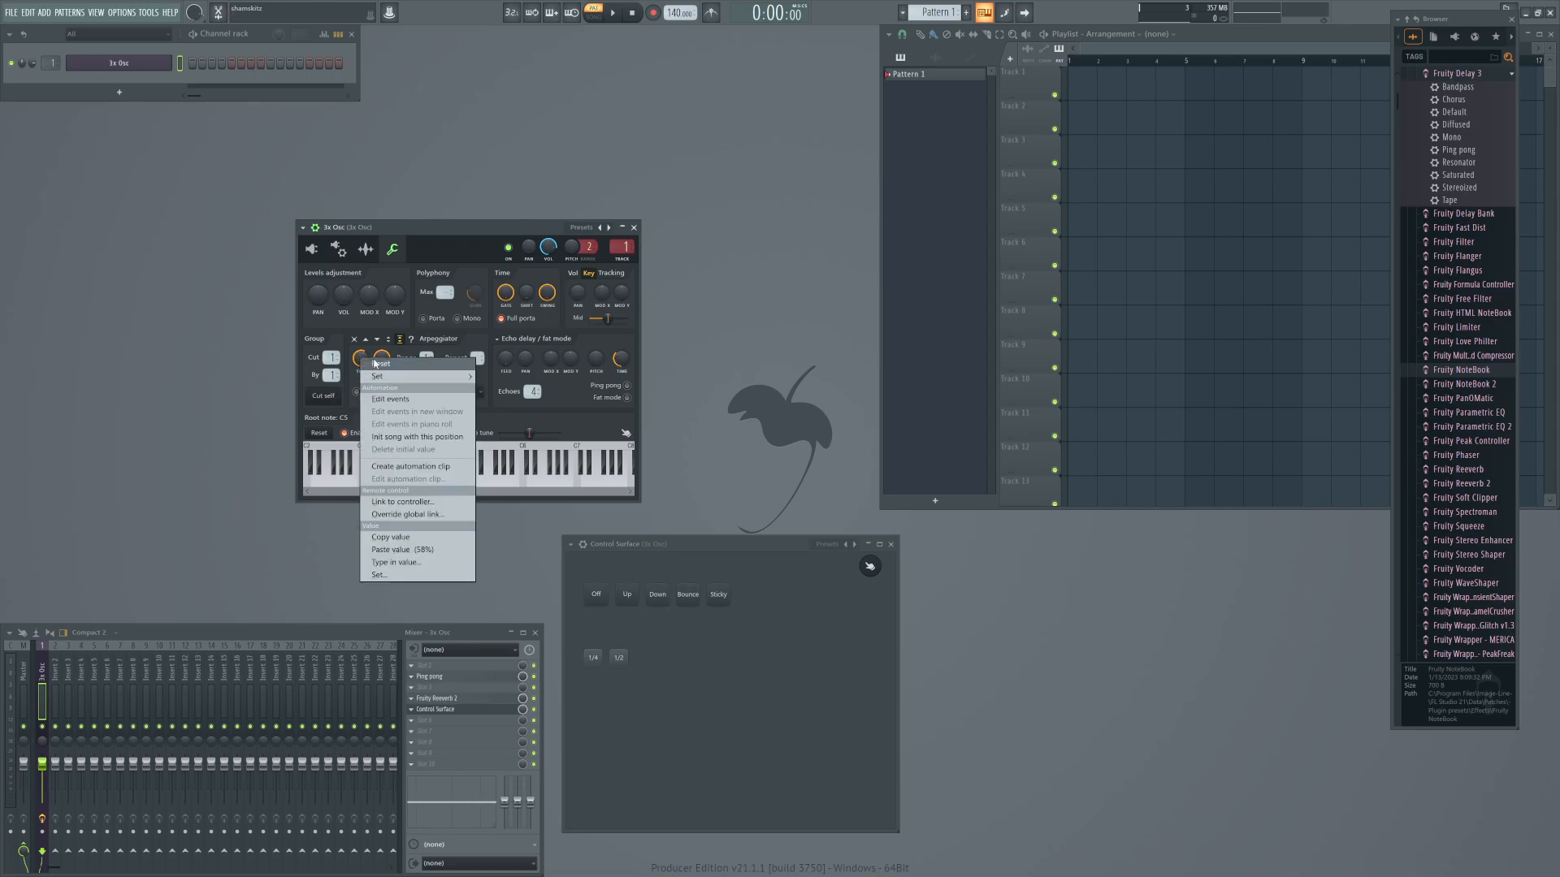
{"action": "left_click", "coordinate": [392, 501]}
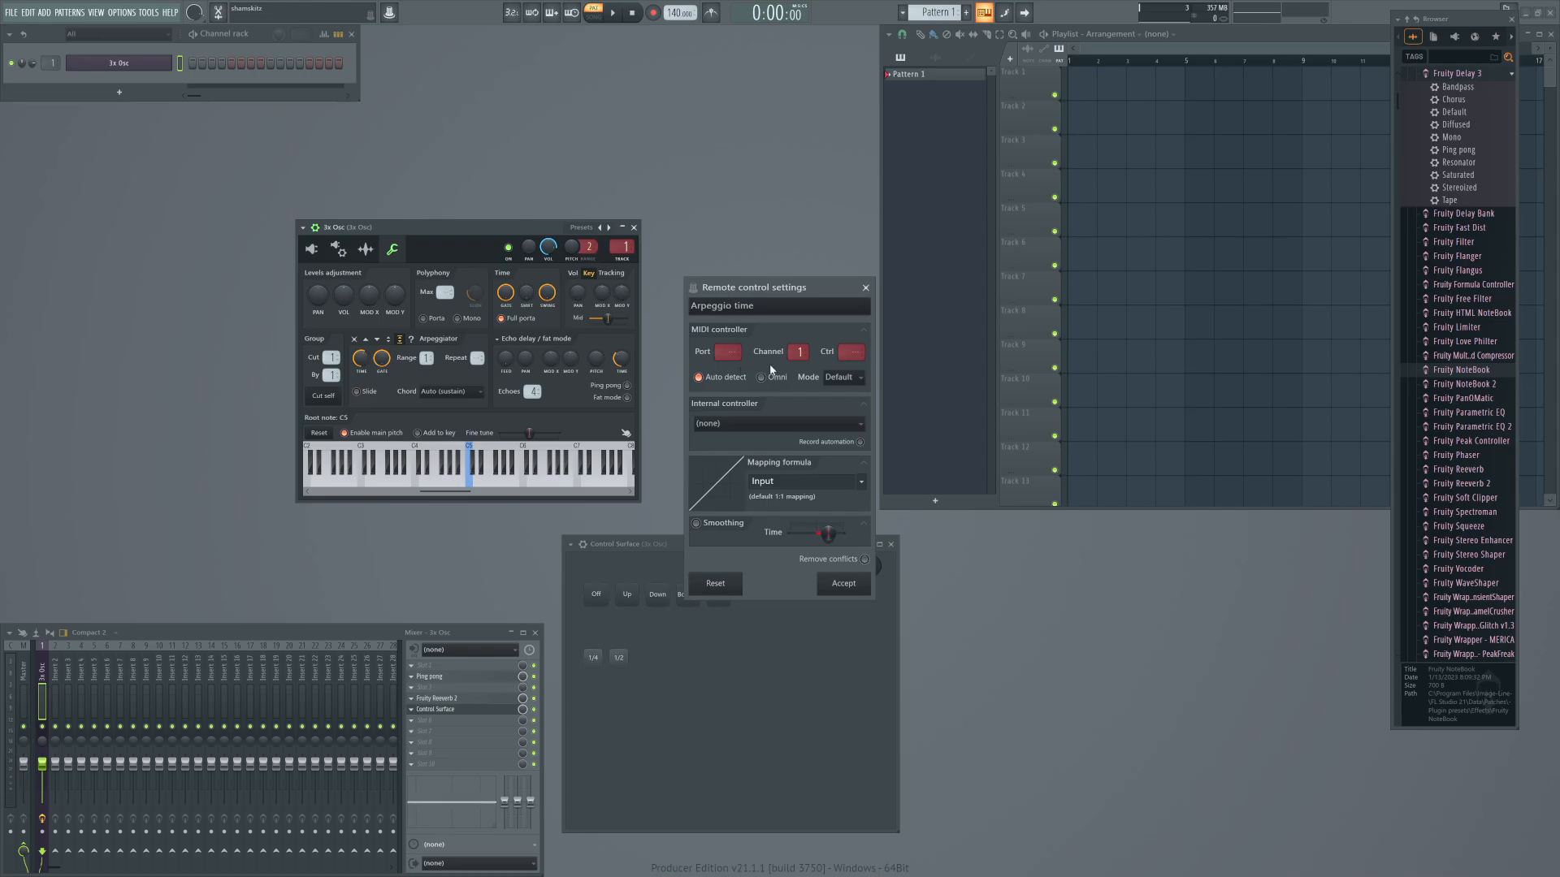
{"action": "left_click", "coordinate": [727, 426]}
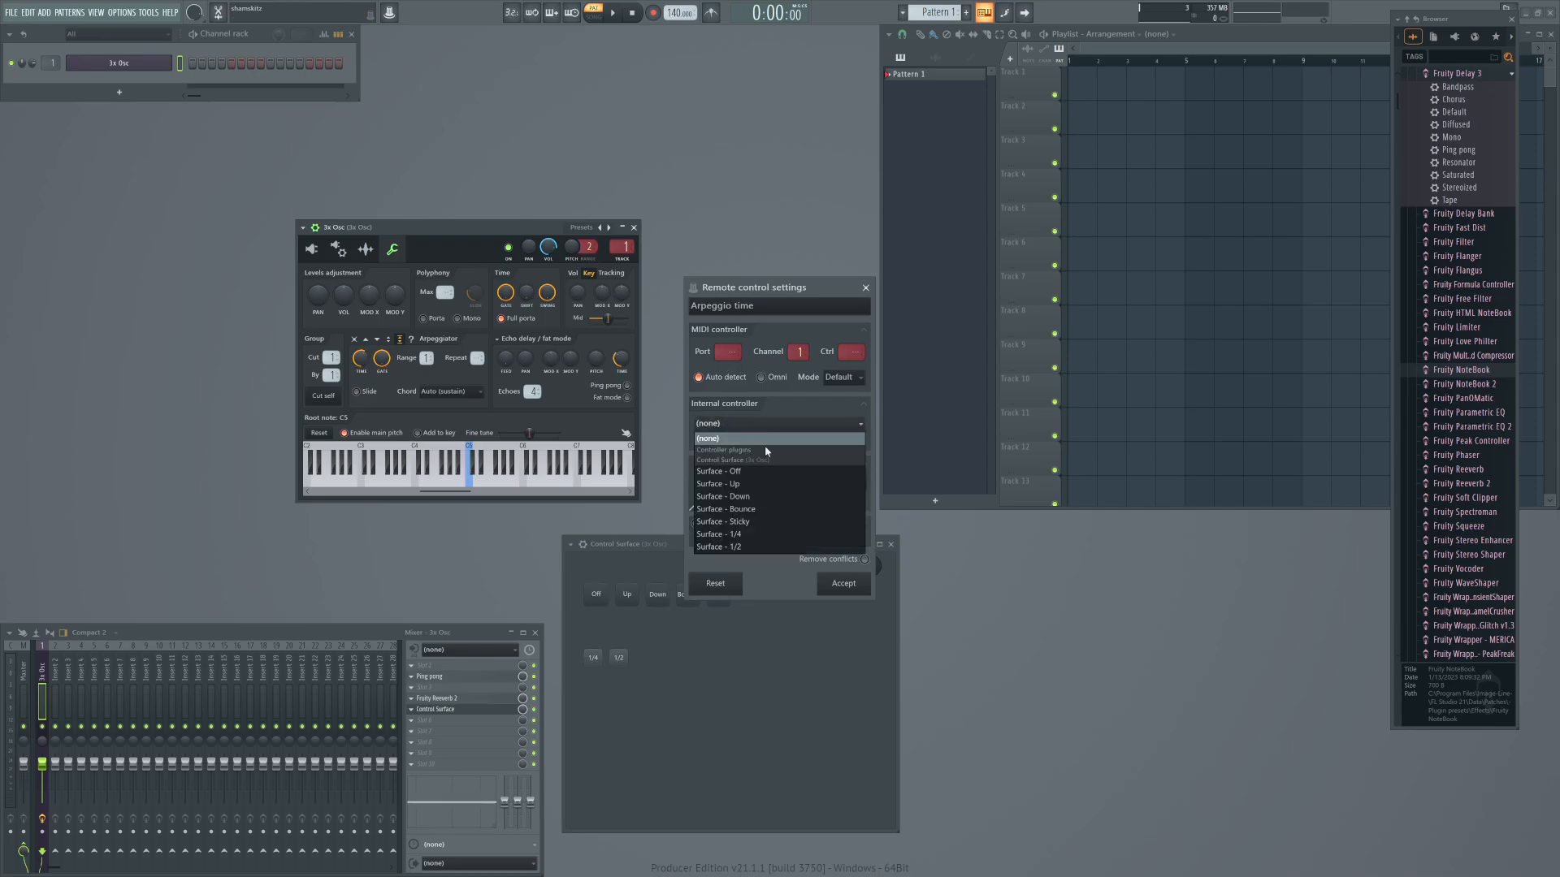
{"action": "left_click", "coordinate": [730, 534]}
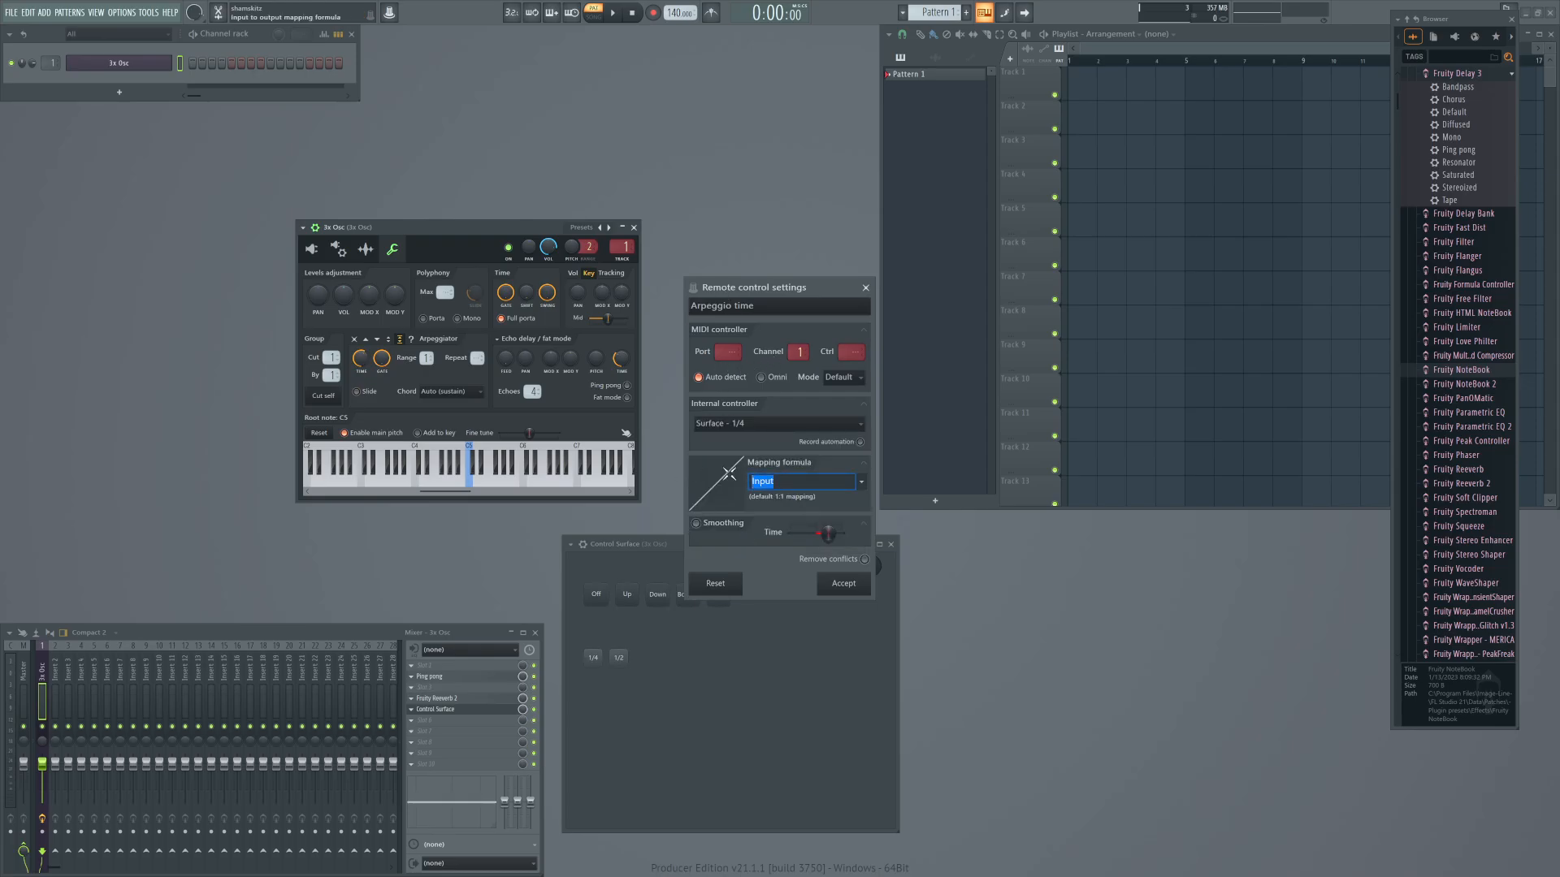
{"action": "key", "text": "ctrl+v"}
{"action": "left_click", "coordinate": [843, 378]}
{"action": "left_click", "coordinate": [845, 411]}
{"action": "left_click", "coordinate": [841, 585]}
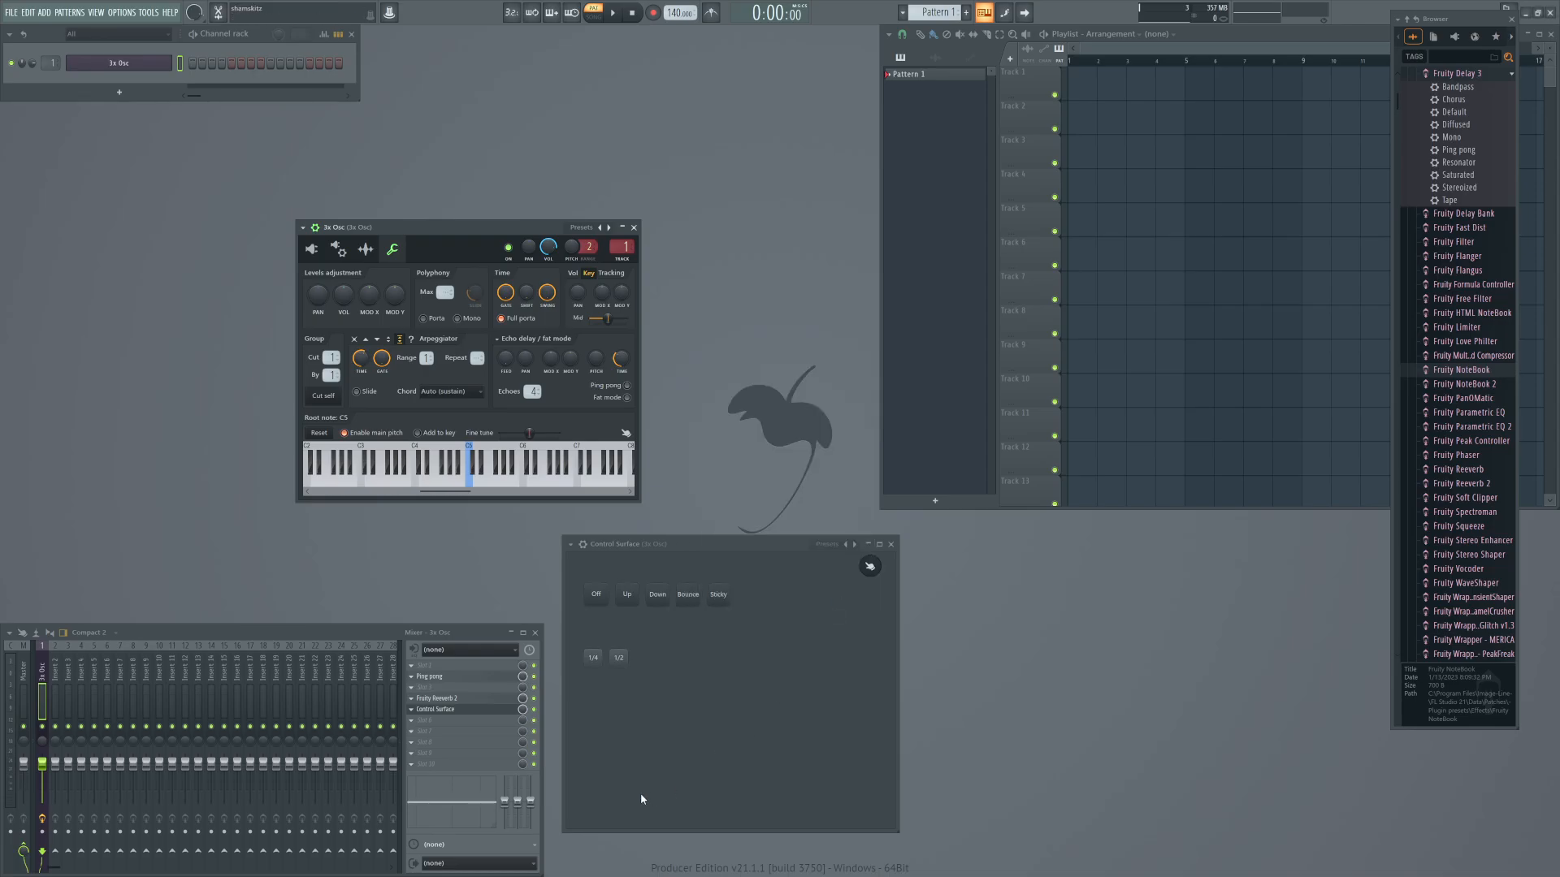
Set the arpeggiator time to 2 steps and copy its value.
{"action": "right_click", "coordinate": [358, 358]}
{"action": "mouse_move", "coordinate": [459, 377]}
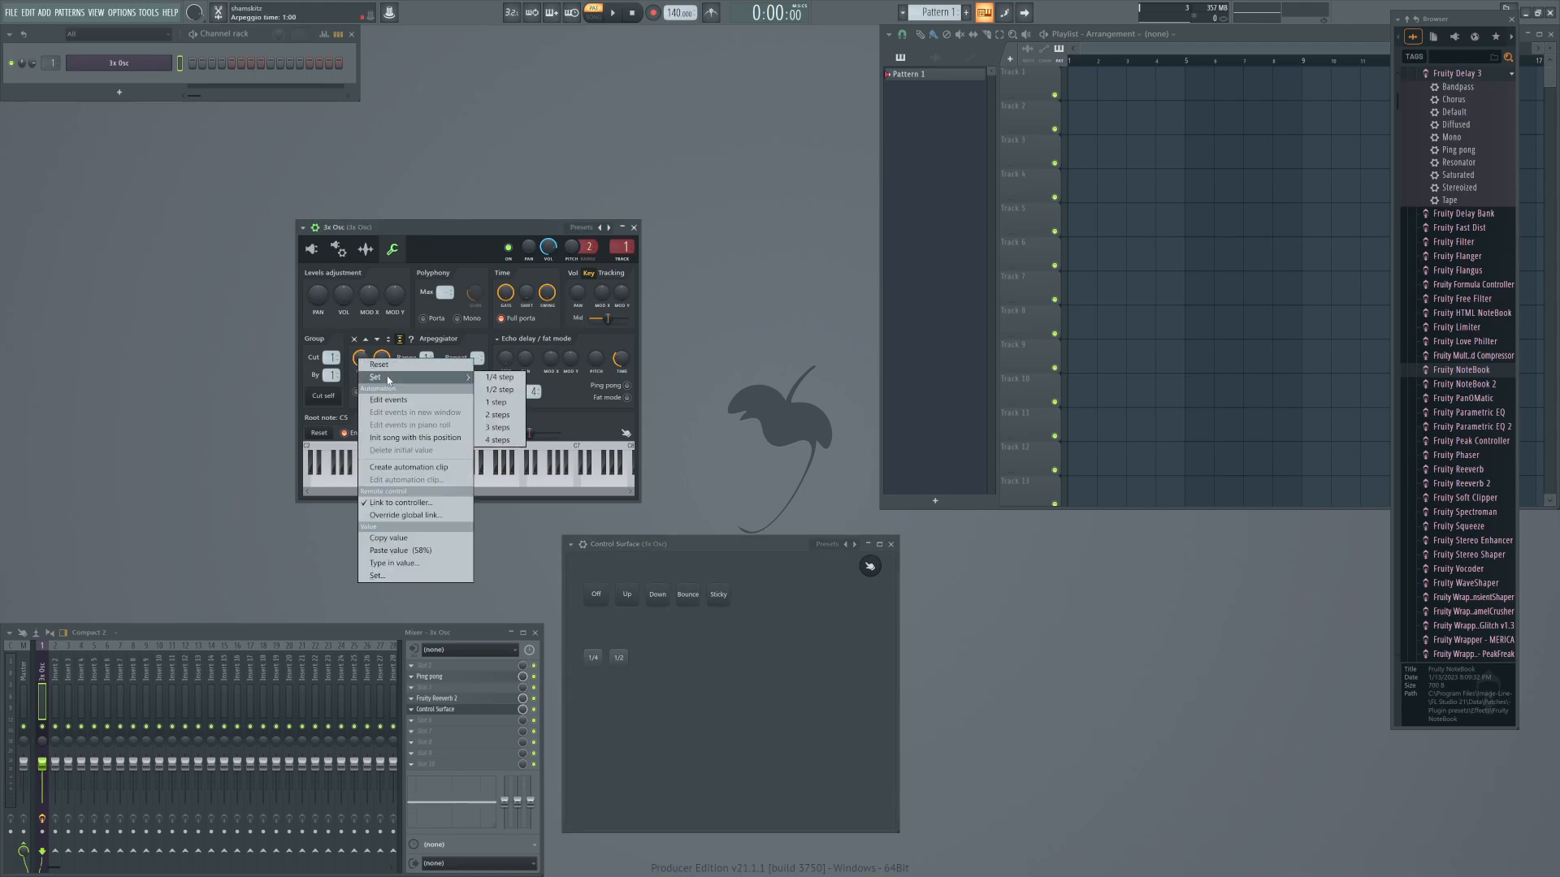
{"action": "left_click", "coordinate": [505, 415]}
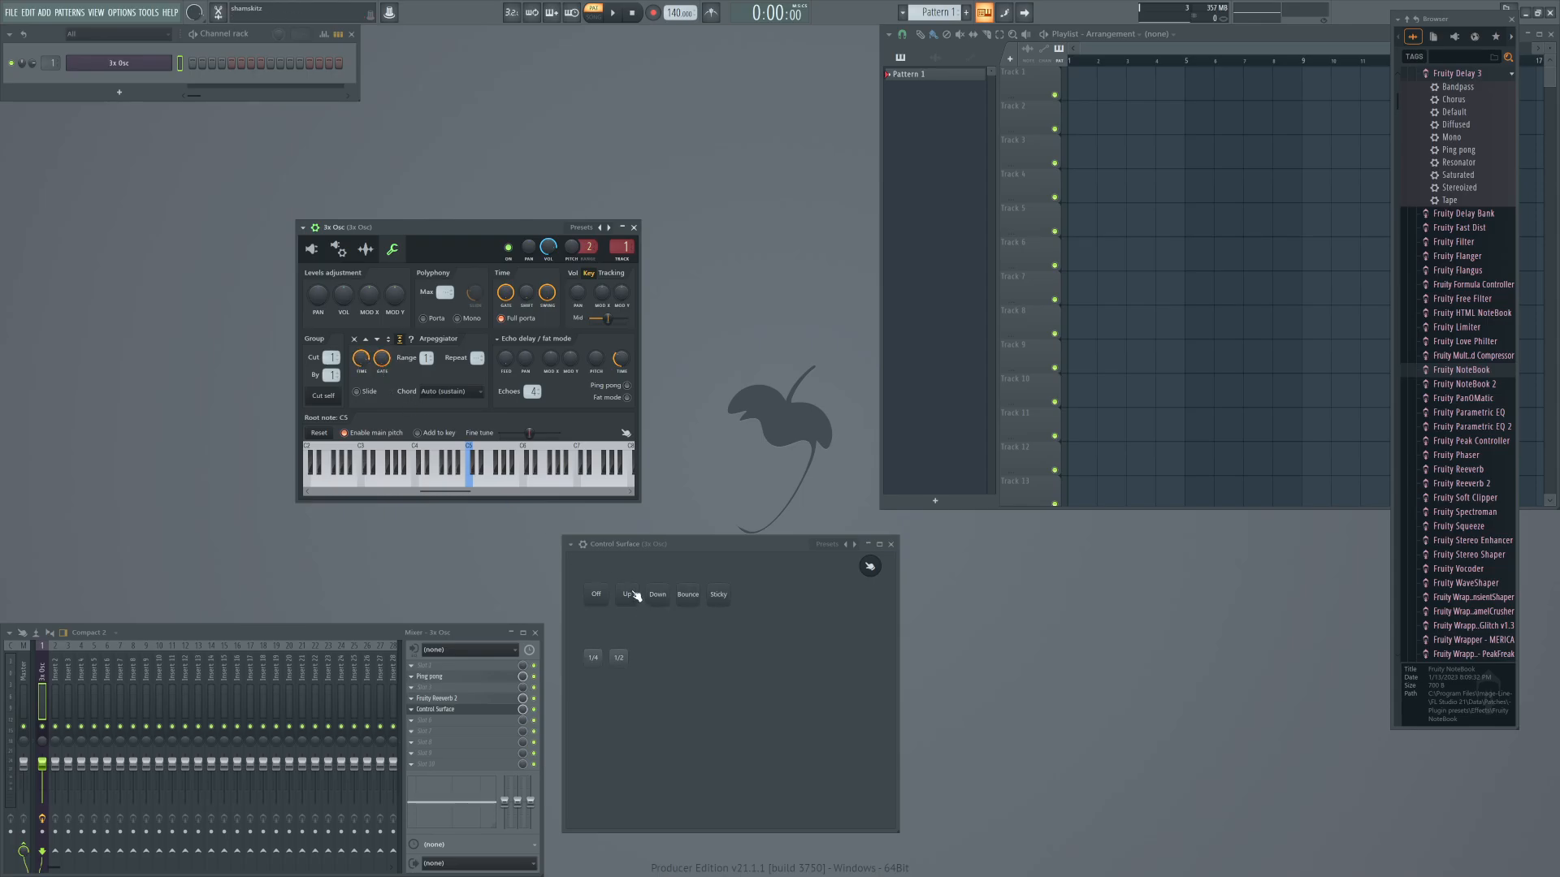
{"action": "right_click", "coordinate": [362, 361]}
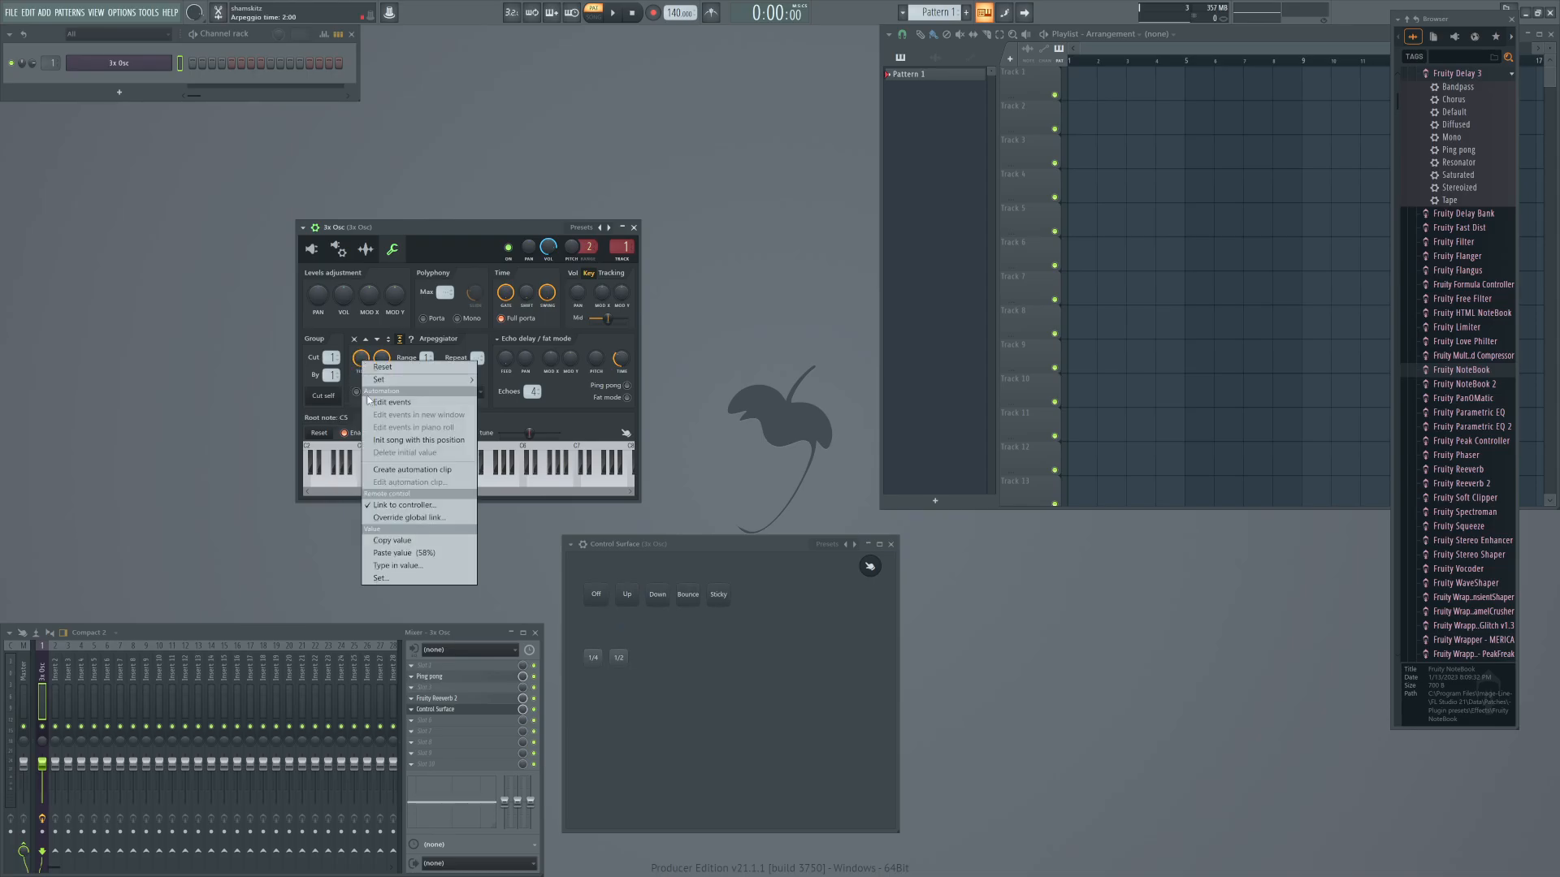
{"action": "left_click", "coordinate": [398, 542]}
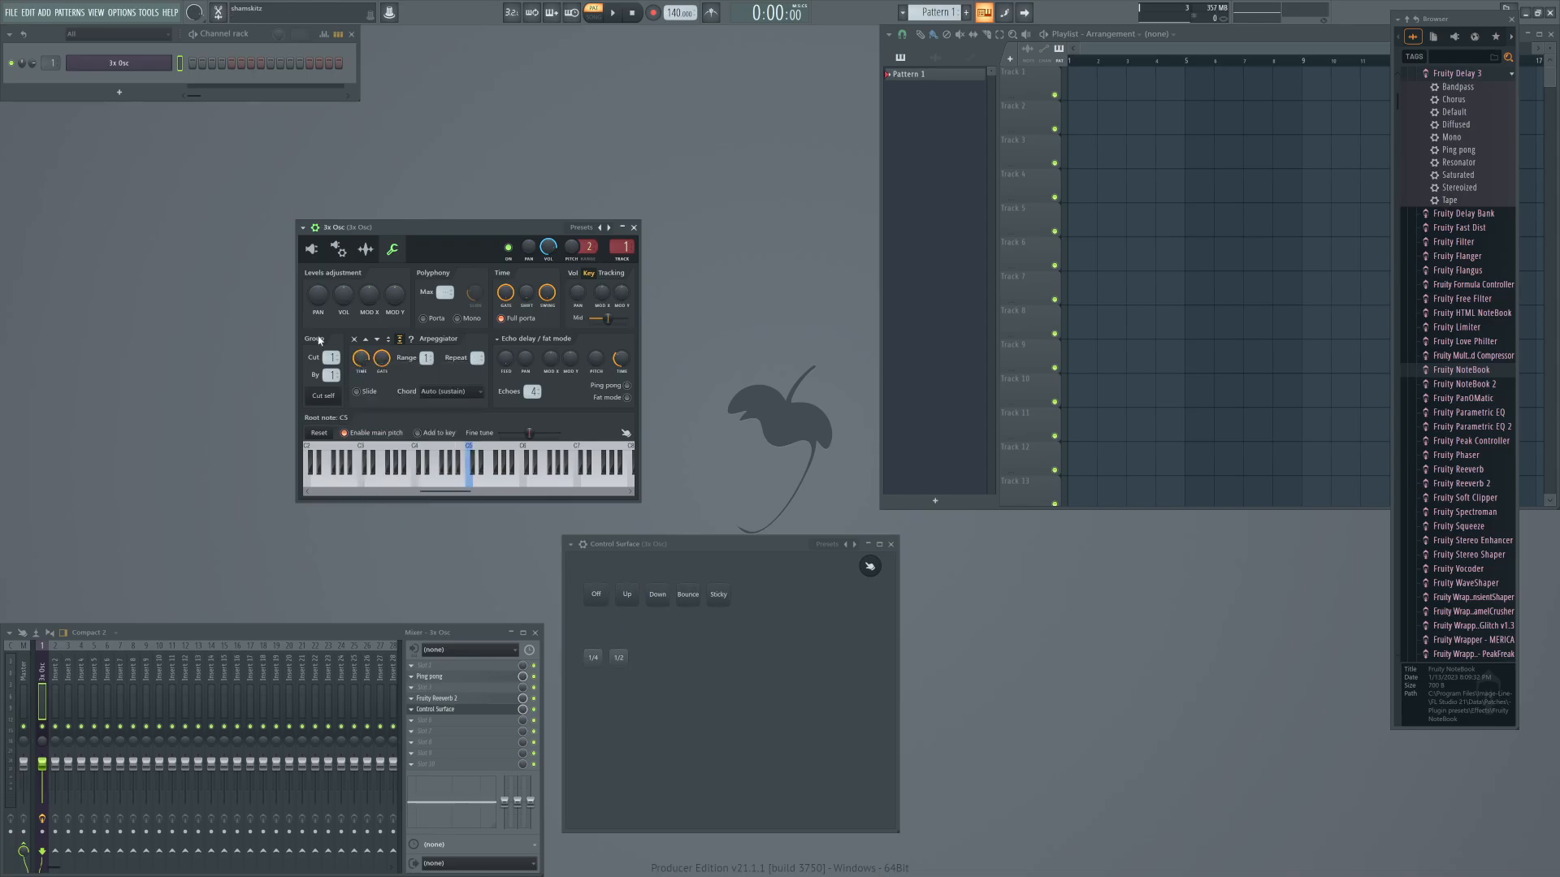
Override the arpeggiator time's global link with a new link to Surface - 1/2, mapping formula 0.786359077319503 and Hold mode.
{"action": "right_click", "coordinate": [361, 361]}
{"action": "left_click", "coordinate": [447, 514]}
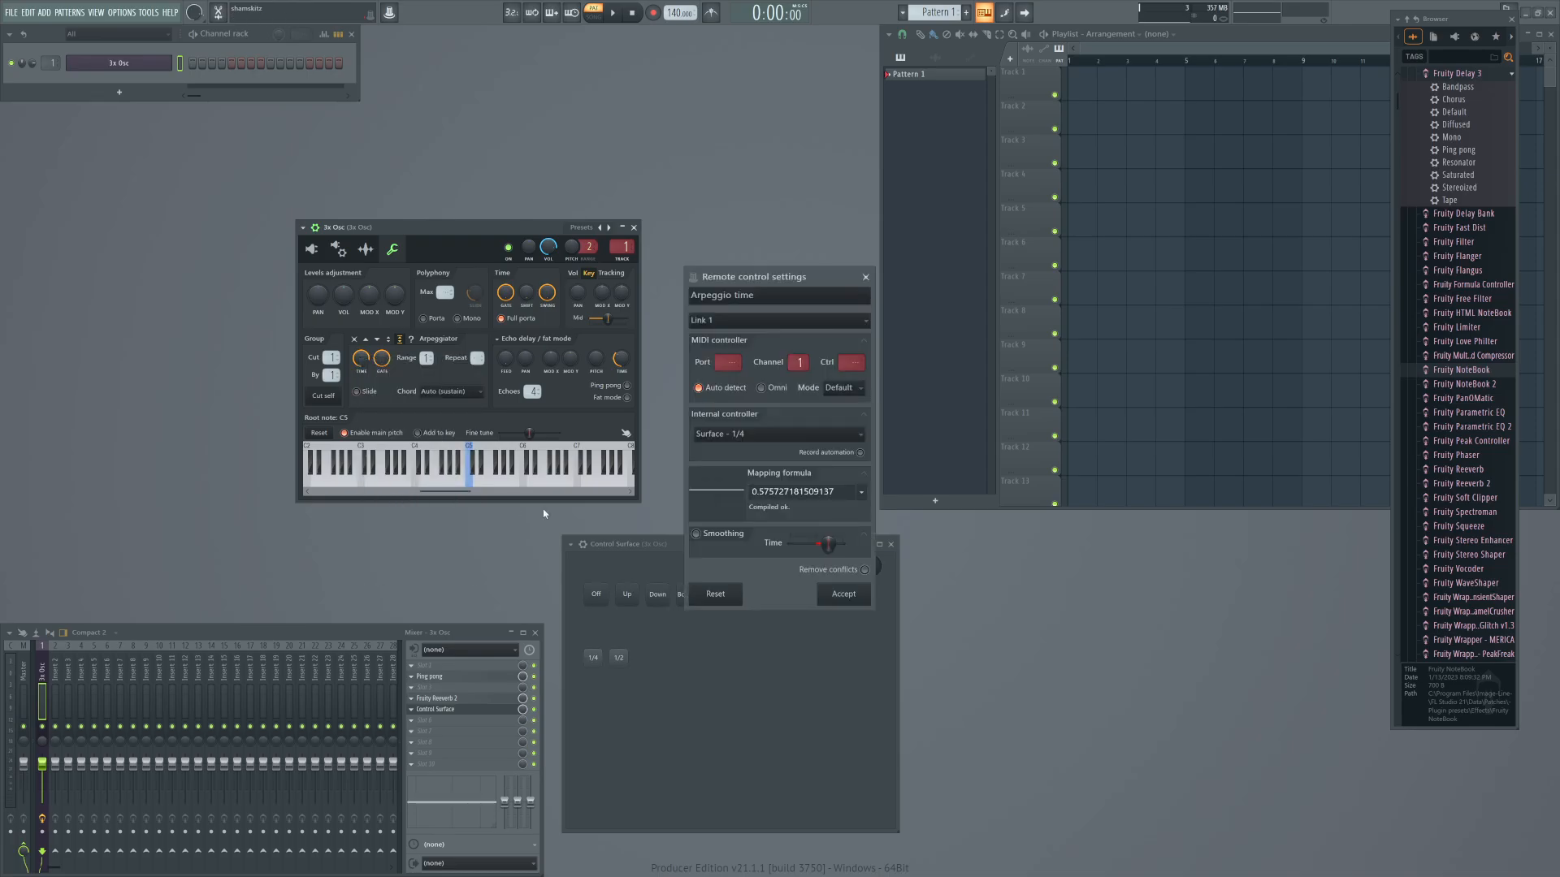
{"action": "left_click", "coordinate": [732, 320]}
{"action": "left_click", "coordinate": [715, 348]}
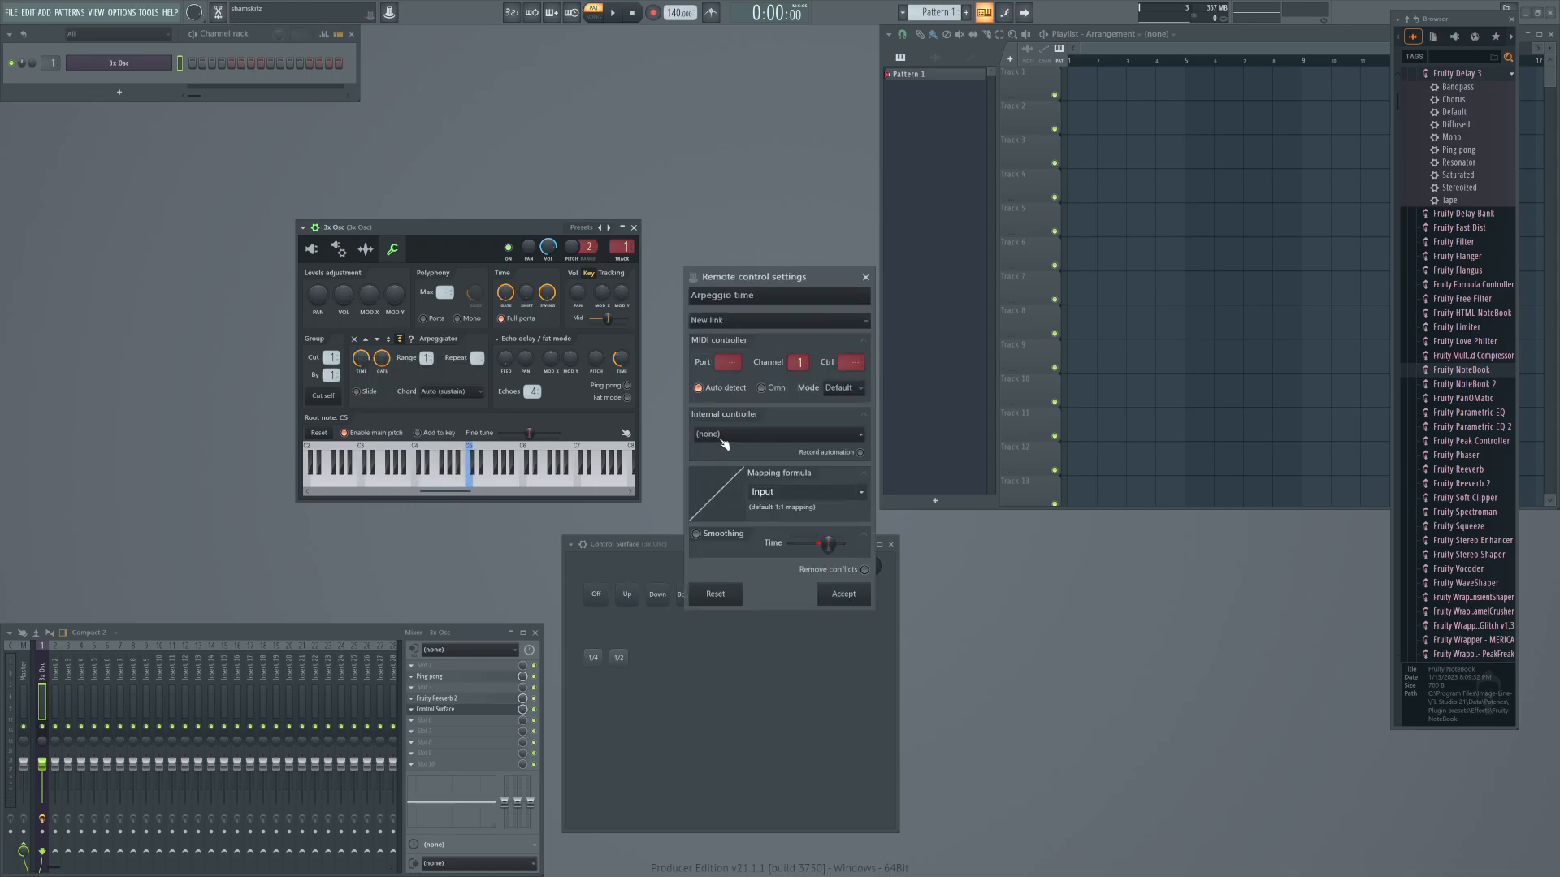
{"action": "left_click", "coordinate": [723, 444]}
{"action": "left_click", "coordinate": [735, 557]}
{"action": "left_click", "coordinate": [760, 492]}
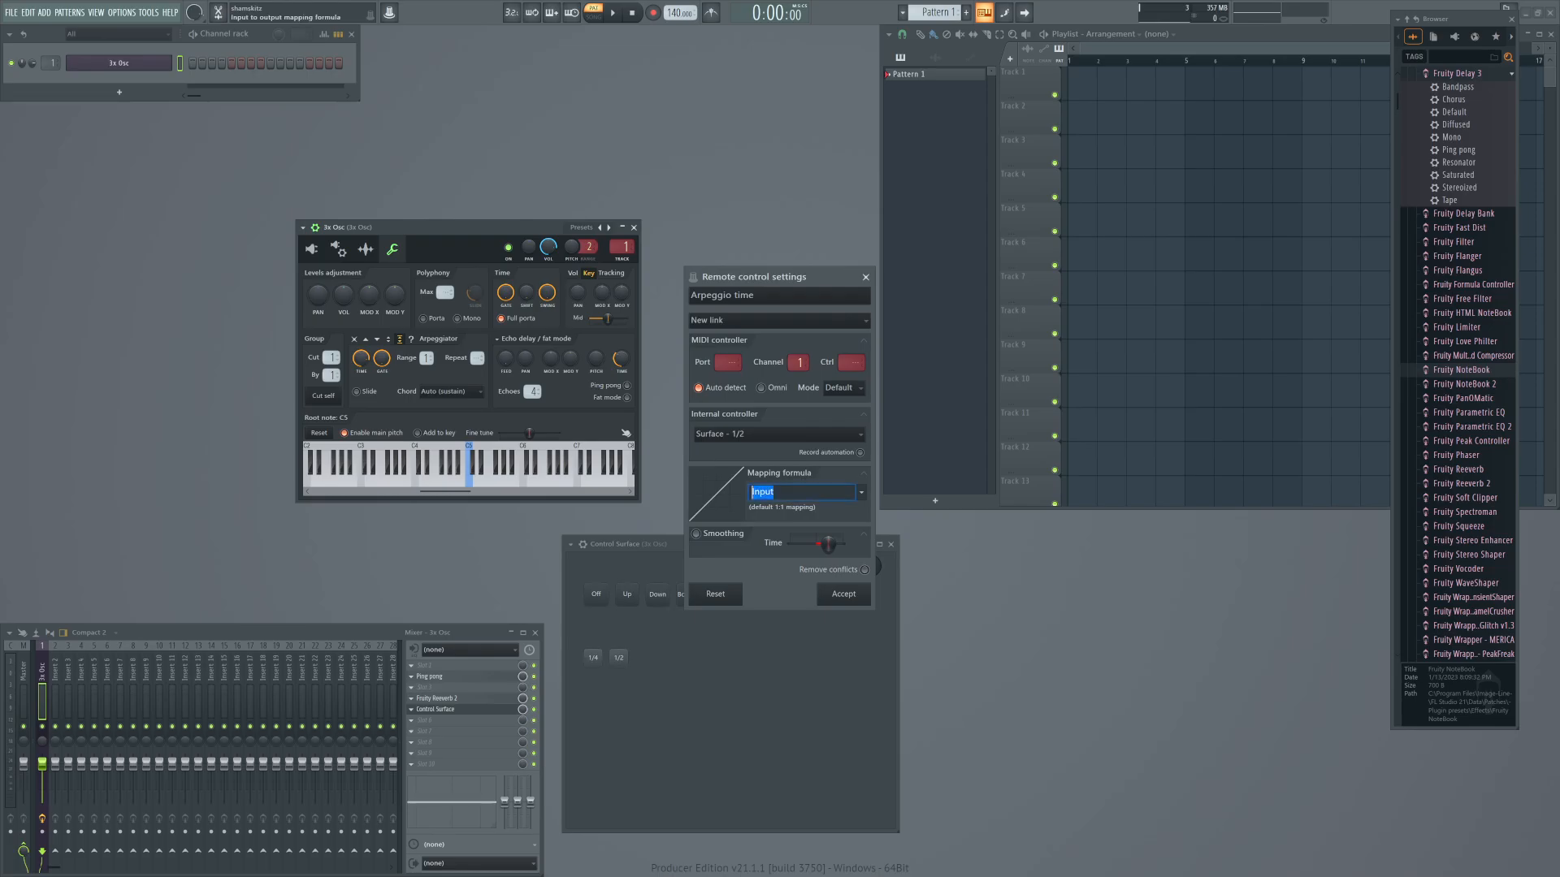
{"action": "key", "text": "ctrl+v"}
{"action": "left_click", "coordinate": [843, 388]}
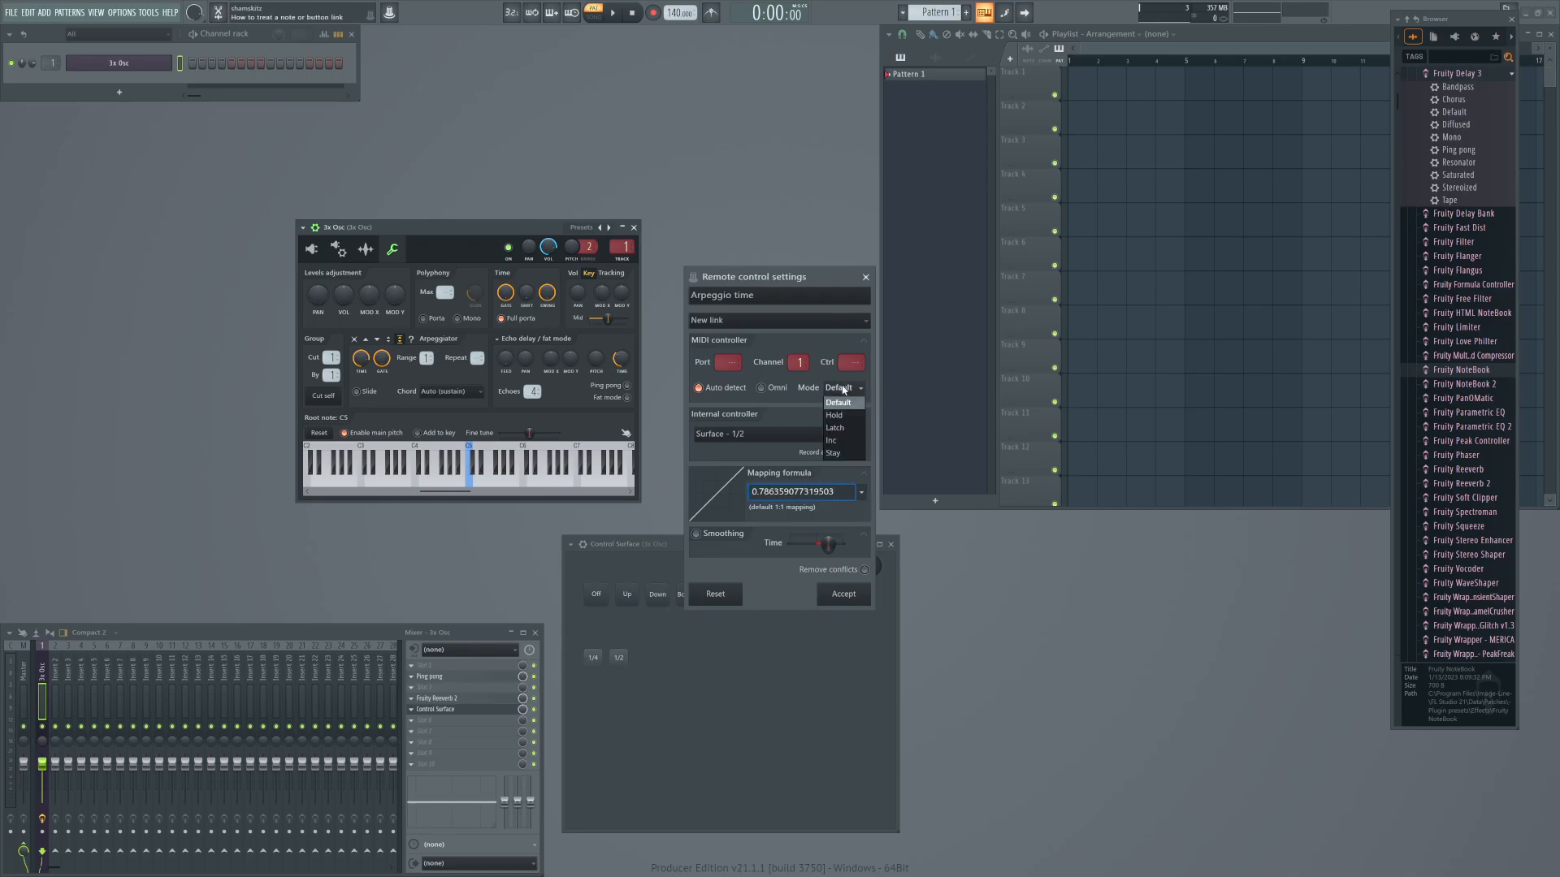
{"action": "left_click", "coordinate": [837, 417]}
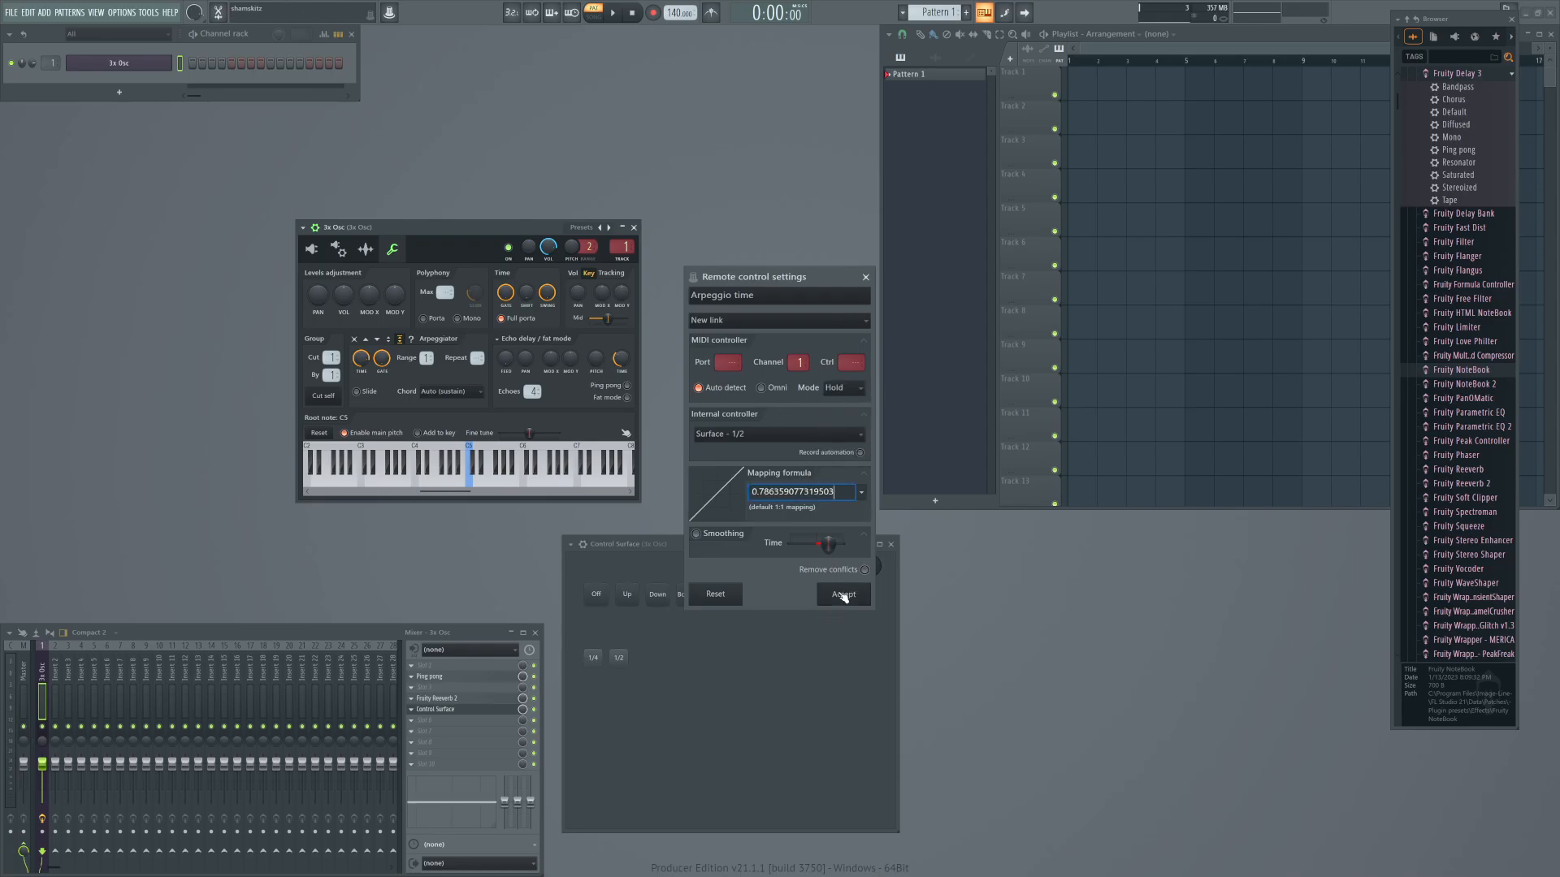
{"action": "left_click", "coordinate": [831, 594]}
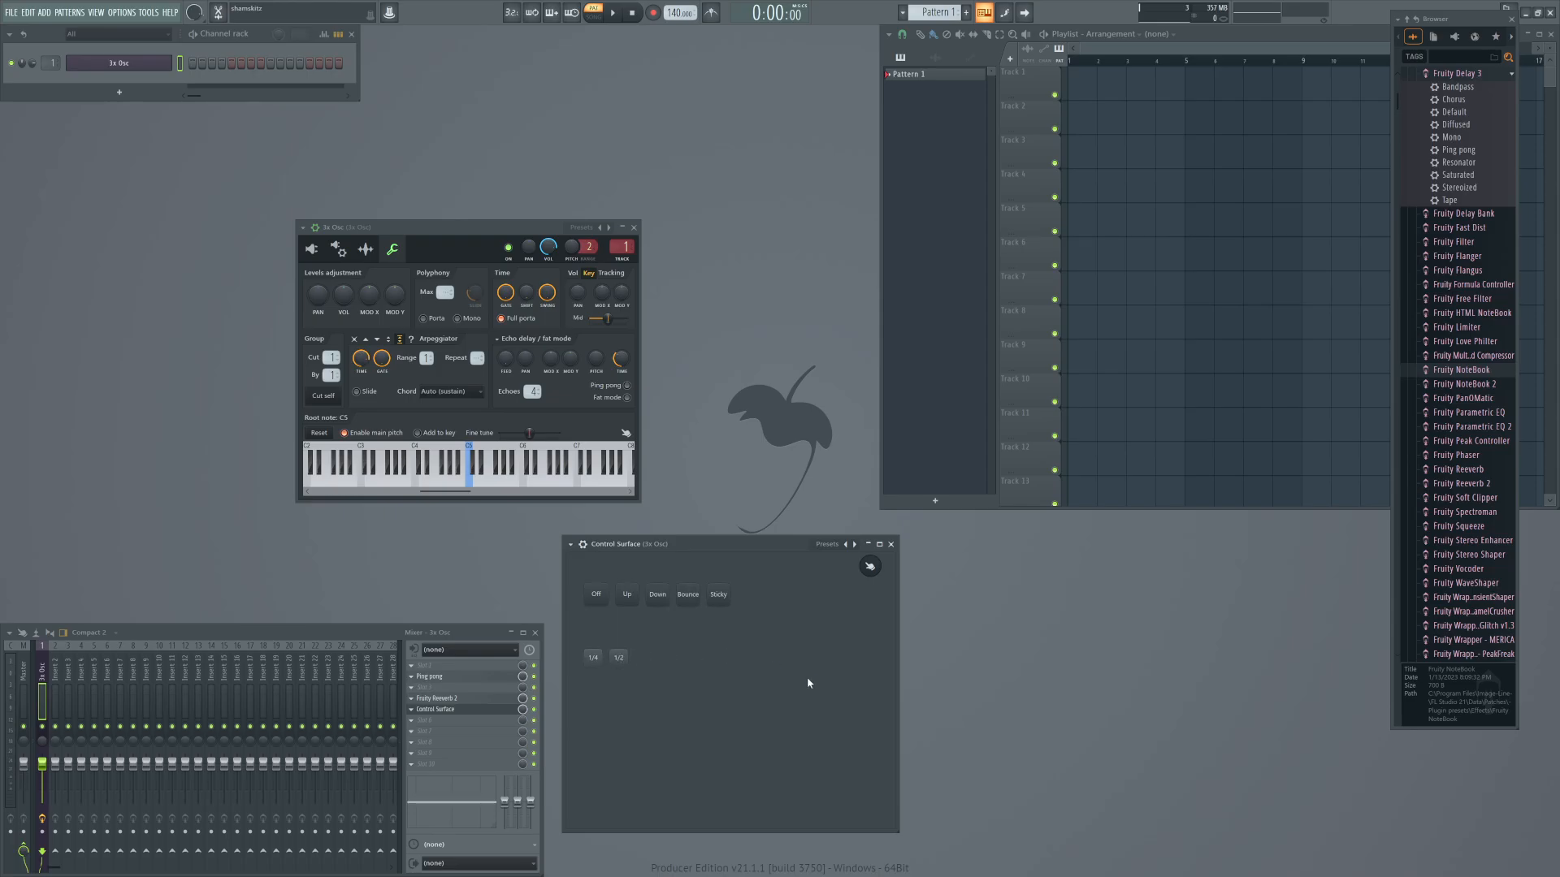
Add a Sober-style knob to the Control Surface in the empty area beside the 1/2 button.
{"action": "right_click", "coordinate": [727, 648]}
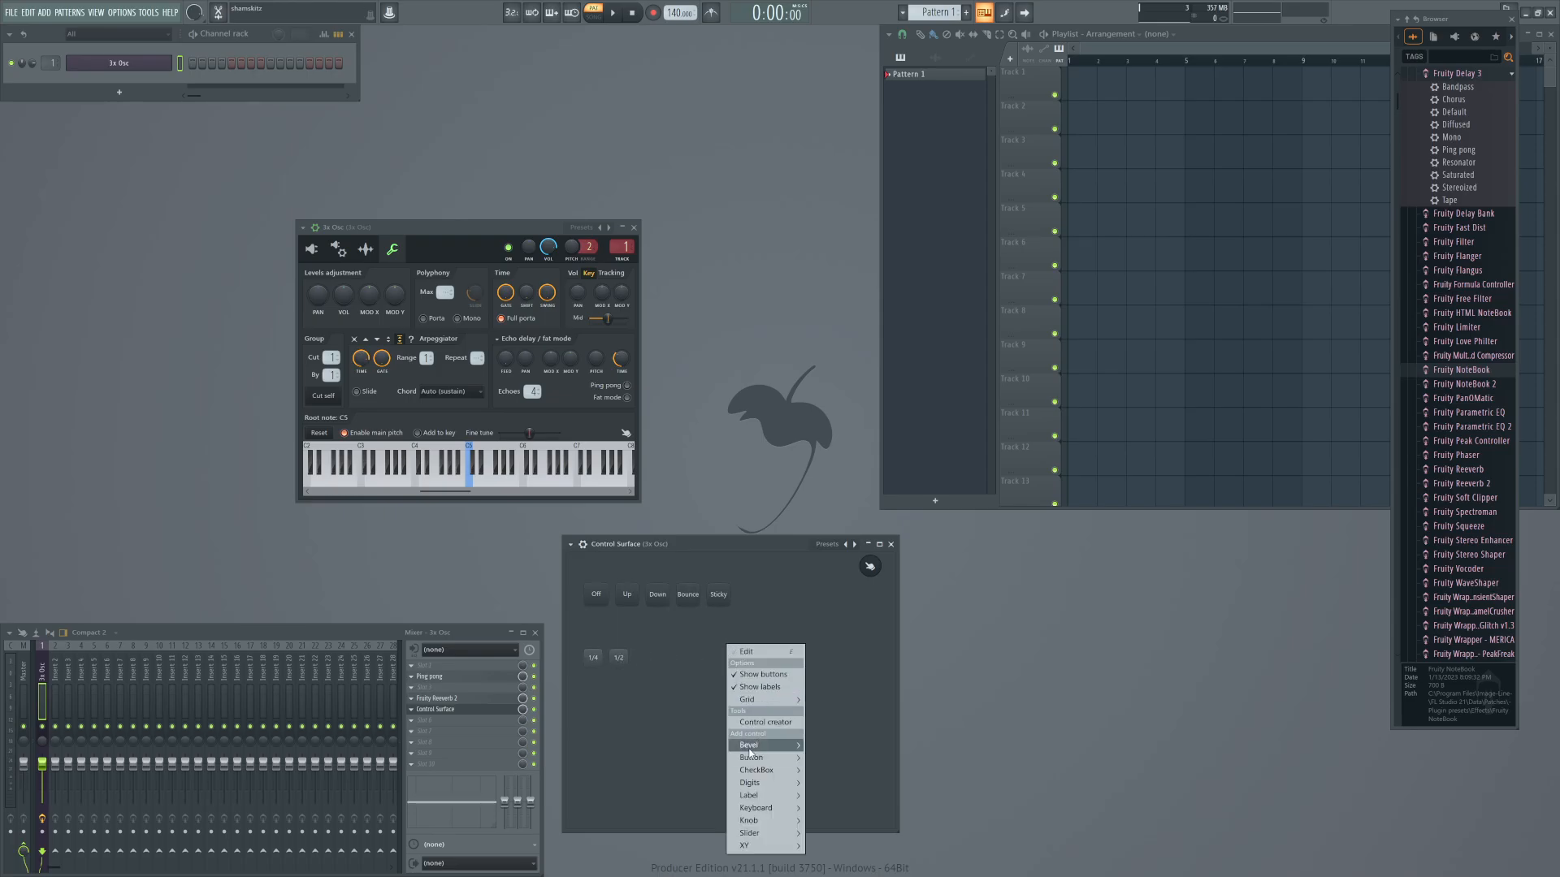
{"action": "mouse_move", "coordinate": [749, 750]}
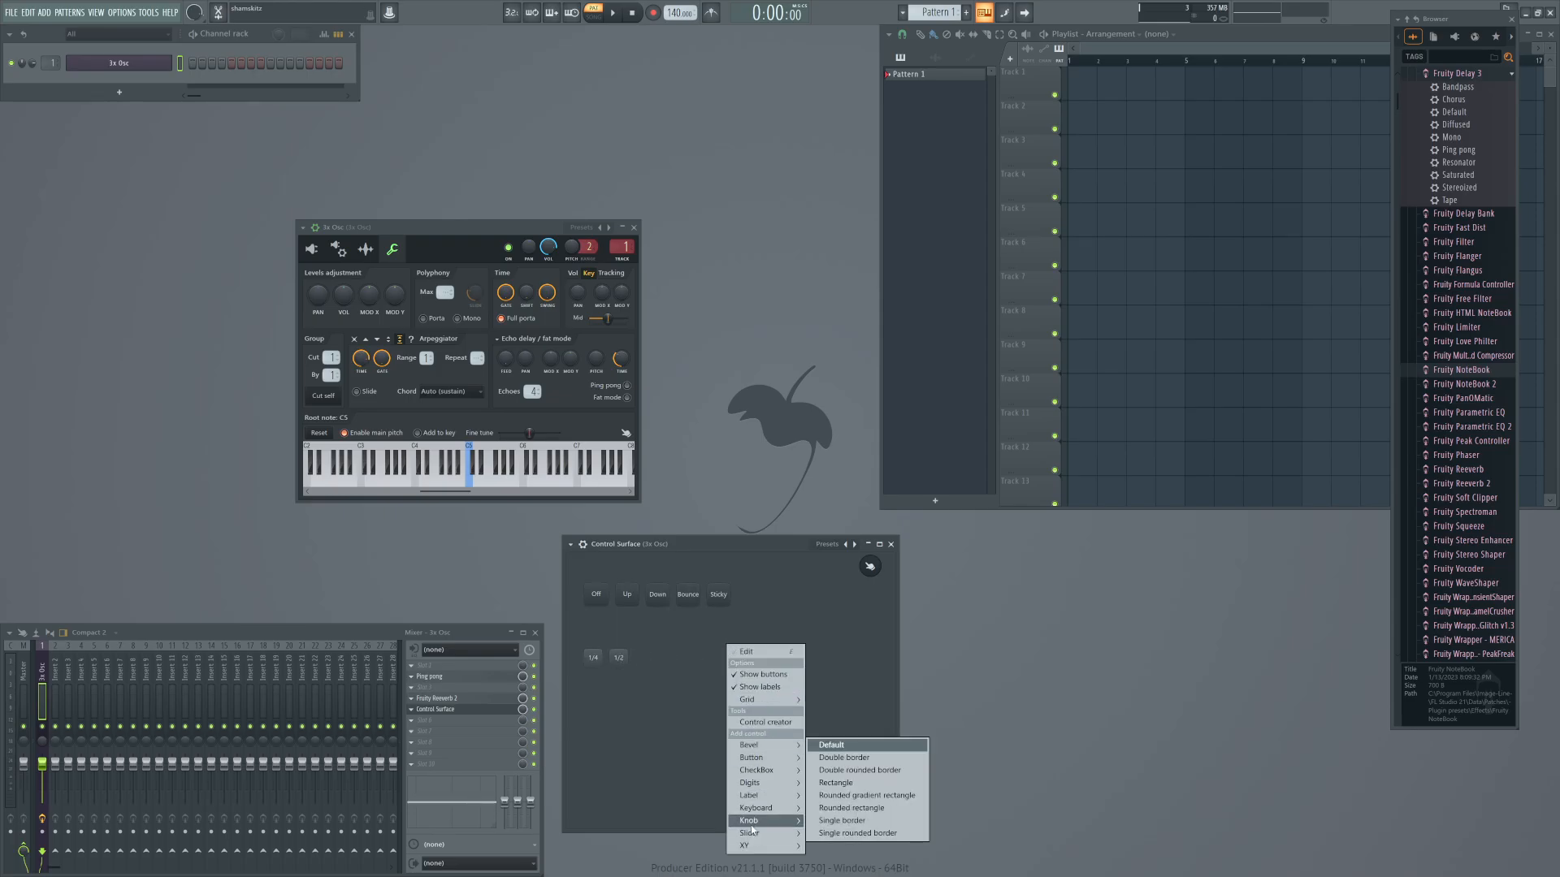
{"action": "mouse_move", "coordinate": [748, 821]}
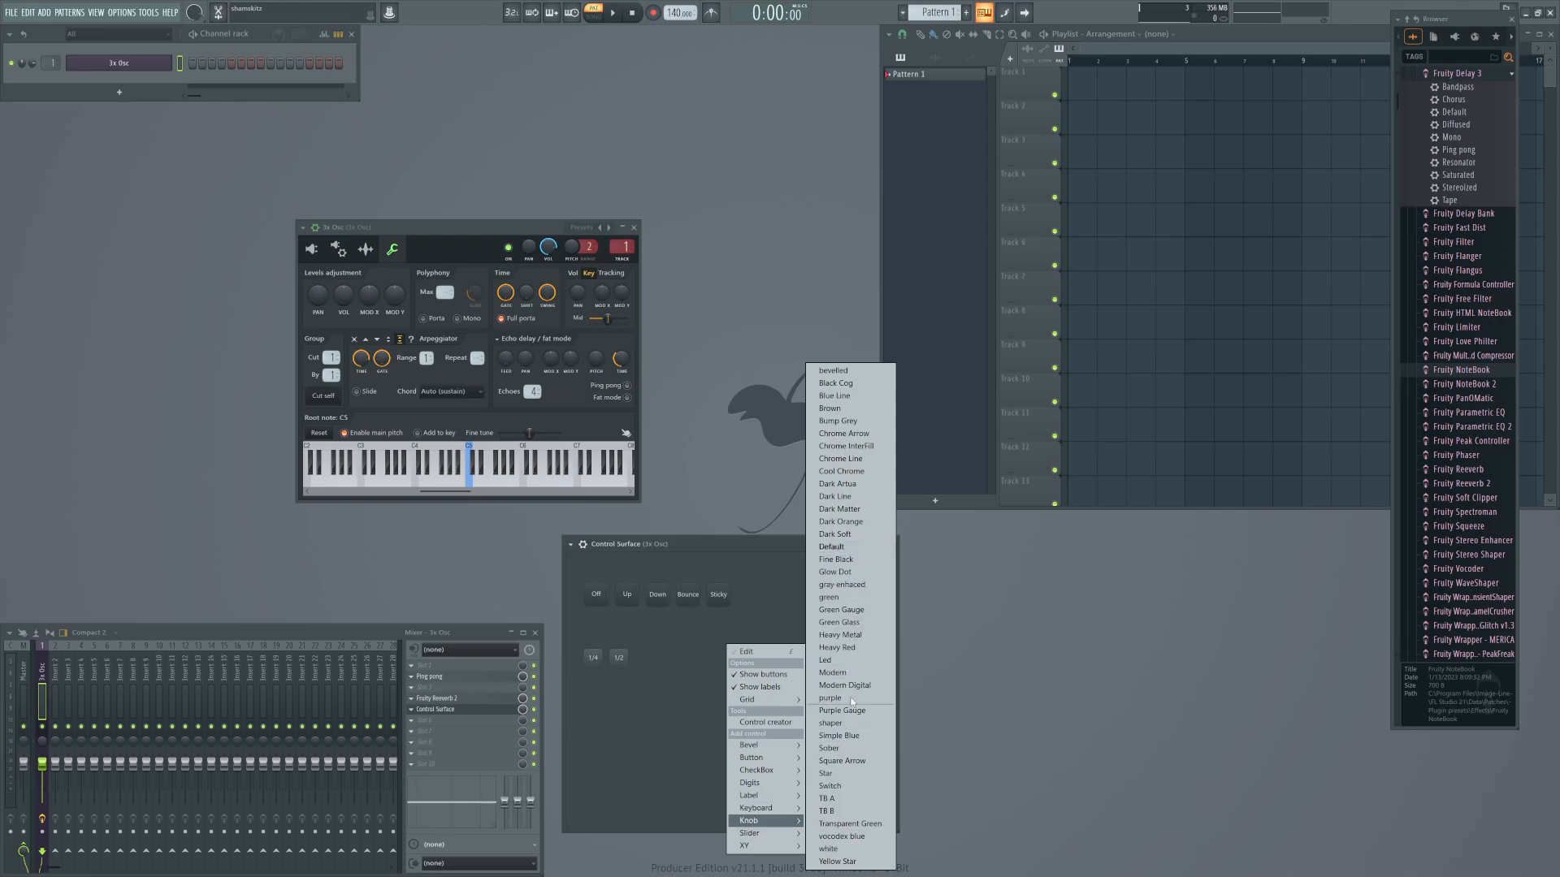
{"action": "left_click", "coordinate": [833, 751]}
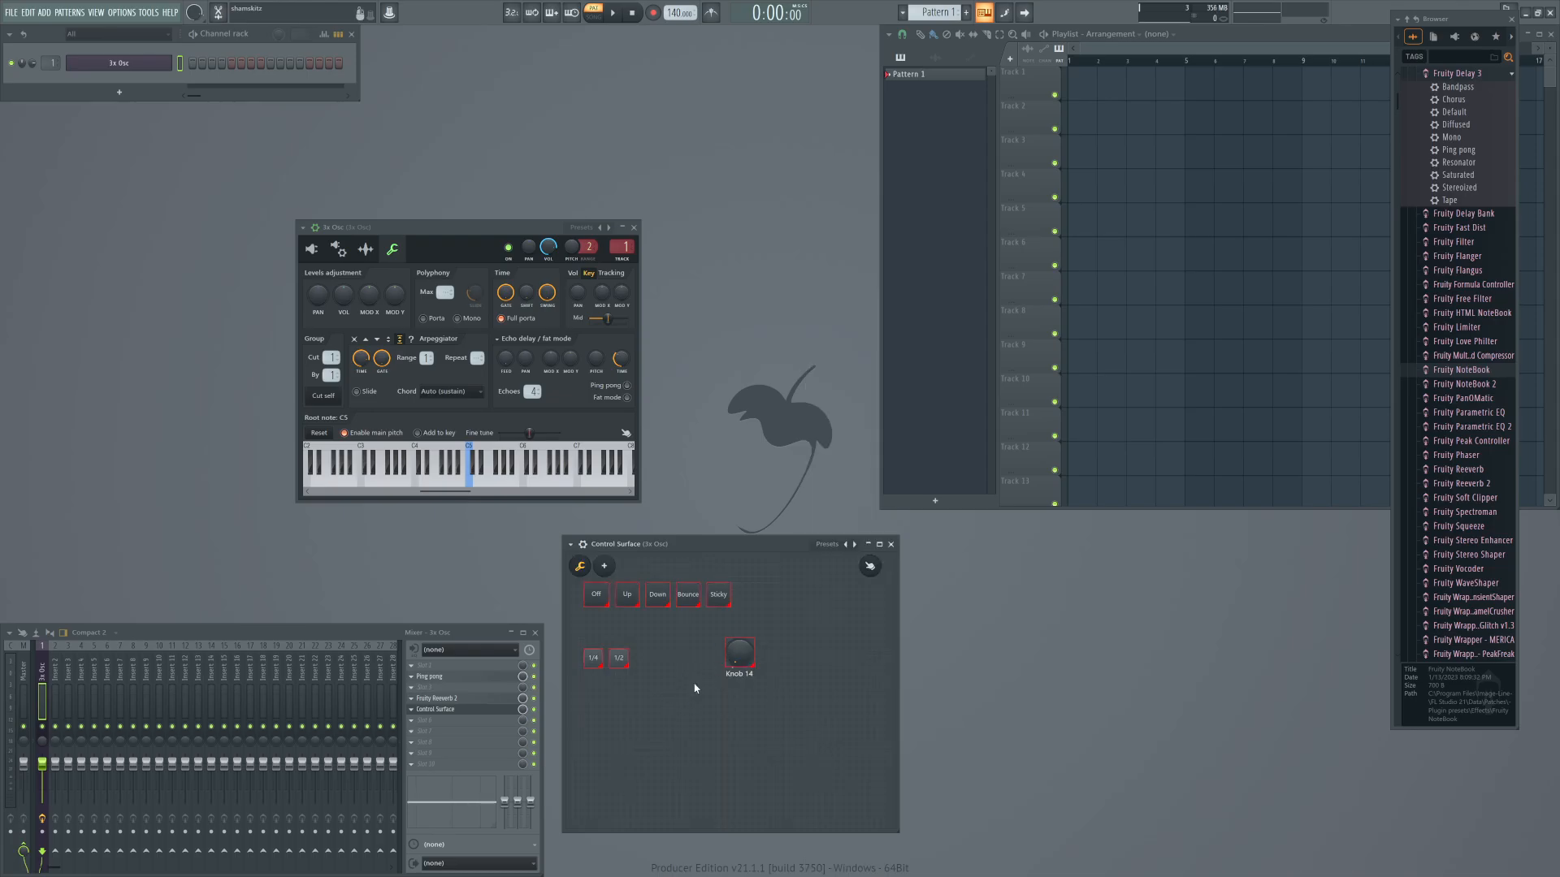
{"action": "right_click", "coordinate": [679, 660]}
{"action": "right_click", "coordinate": [800, 633]}
{"action": "left_click", "coordinate": [745, 659]}
Duplicate the knob twice and arrange the copies beside it to form a row of three knobs.
{"action": "right_click", "coordinate": [741, 655]}
{"action": "left_click", "coordinate": [764, 753]}
{"action": "left_click_drag", "start_coordinate": [751, 670], "coordinate": [824, 654]}
{"action": "right_click", "coordinate": [784, 659]}
{"action": "left_click", "coordinate": [813, 749]}
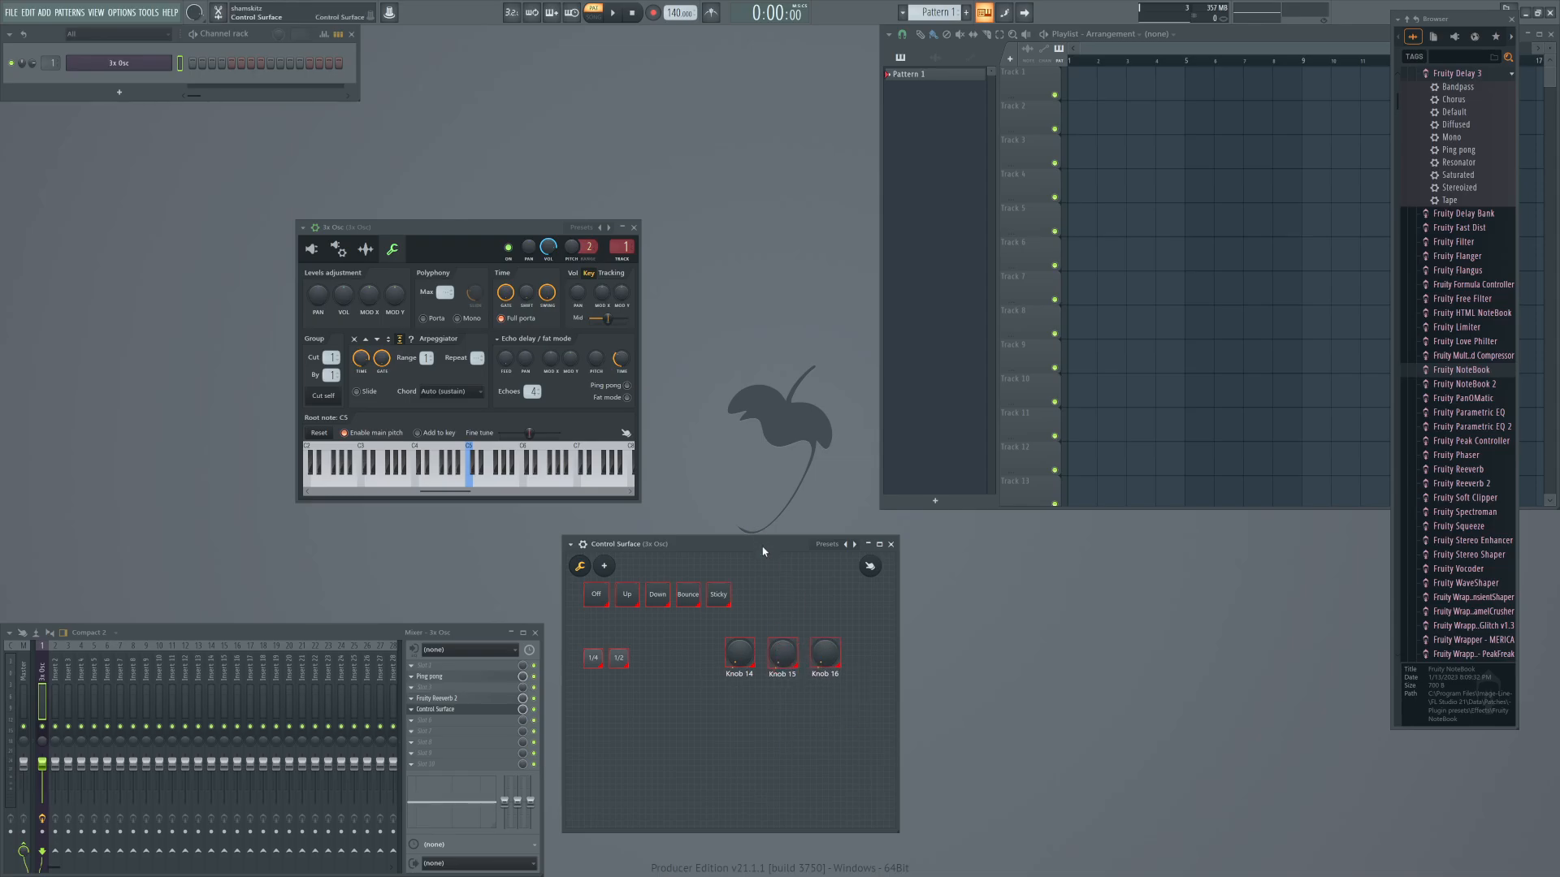
Move the Control Surface window slightly upward and rename the first knob as Gate.
{"action": "mouse_move", "coordinate": [760, 544]}
{"action": "left_mouse_down"}
{"action": "mouse_move", "coordinate": [731, 494]}
{"action": "mouse_move", "coordinate": [762, 532]}
{"action": "left_mouse_up"}
{"action": "right_click", "coordinate": [739, 648]}
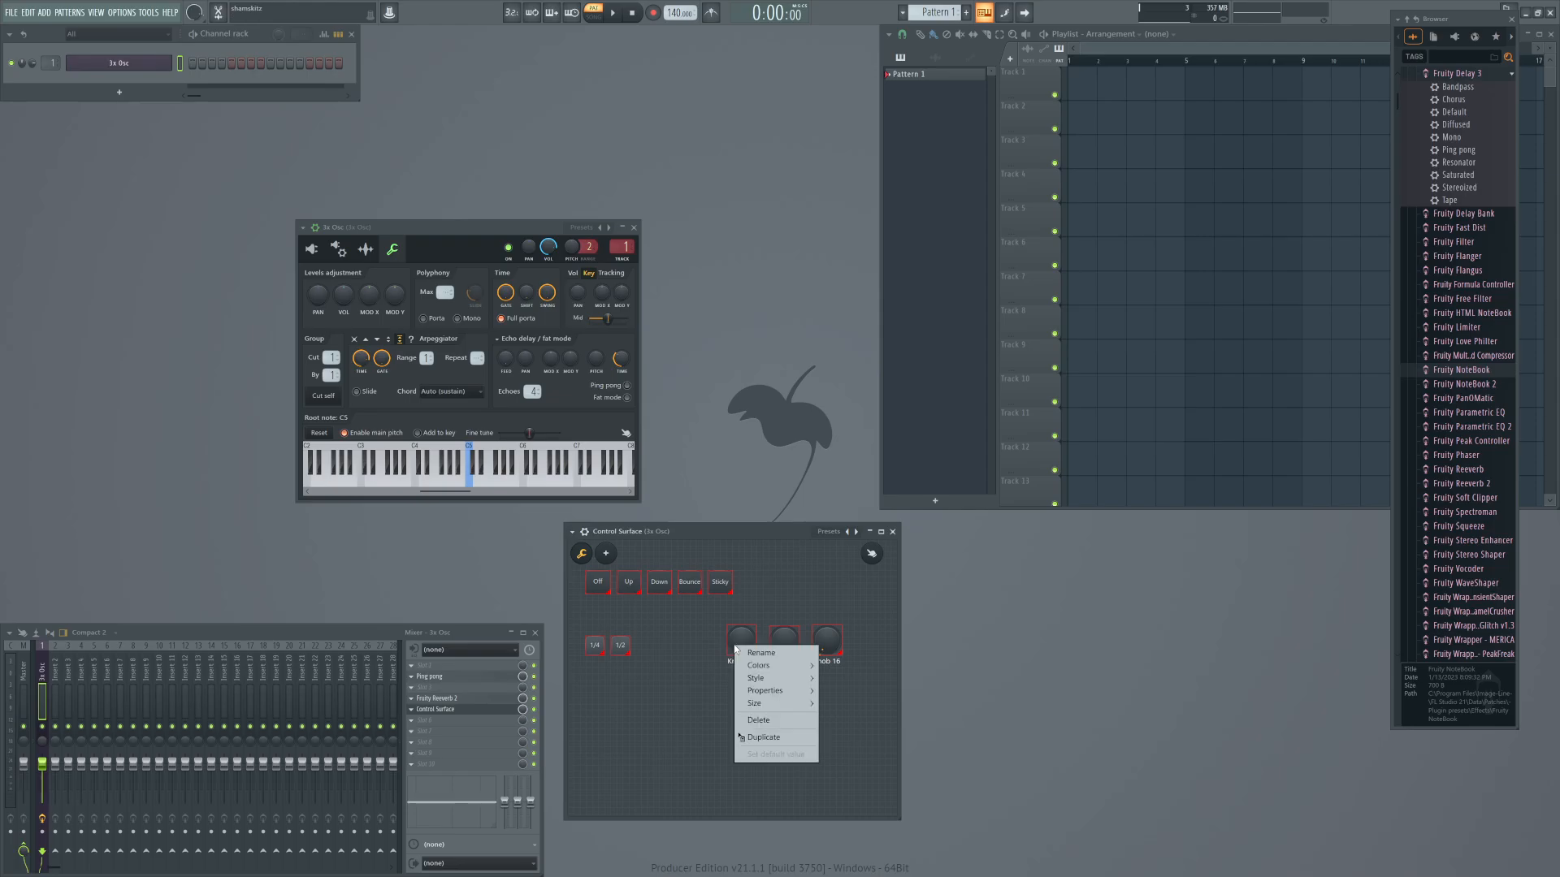
{"action": "left_click", "coordinate": [752, 653]}
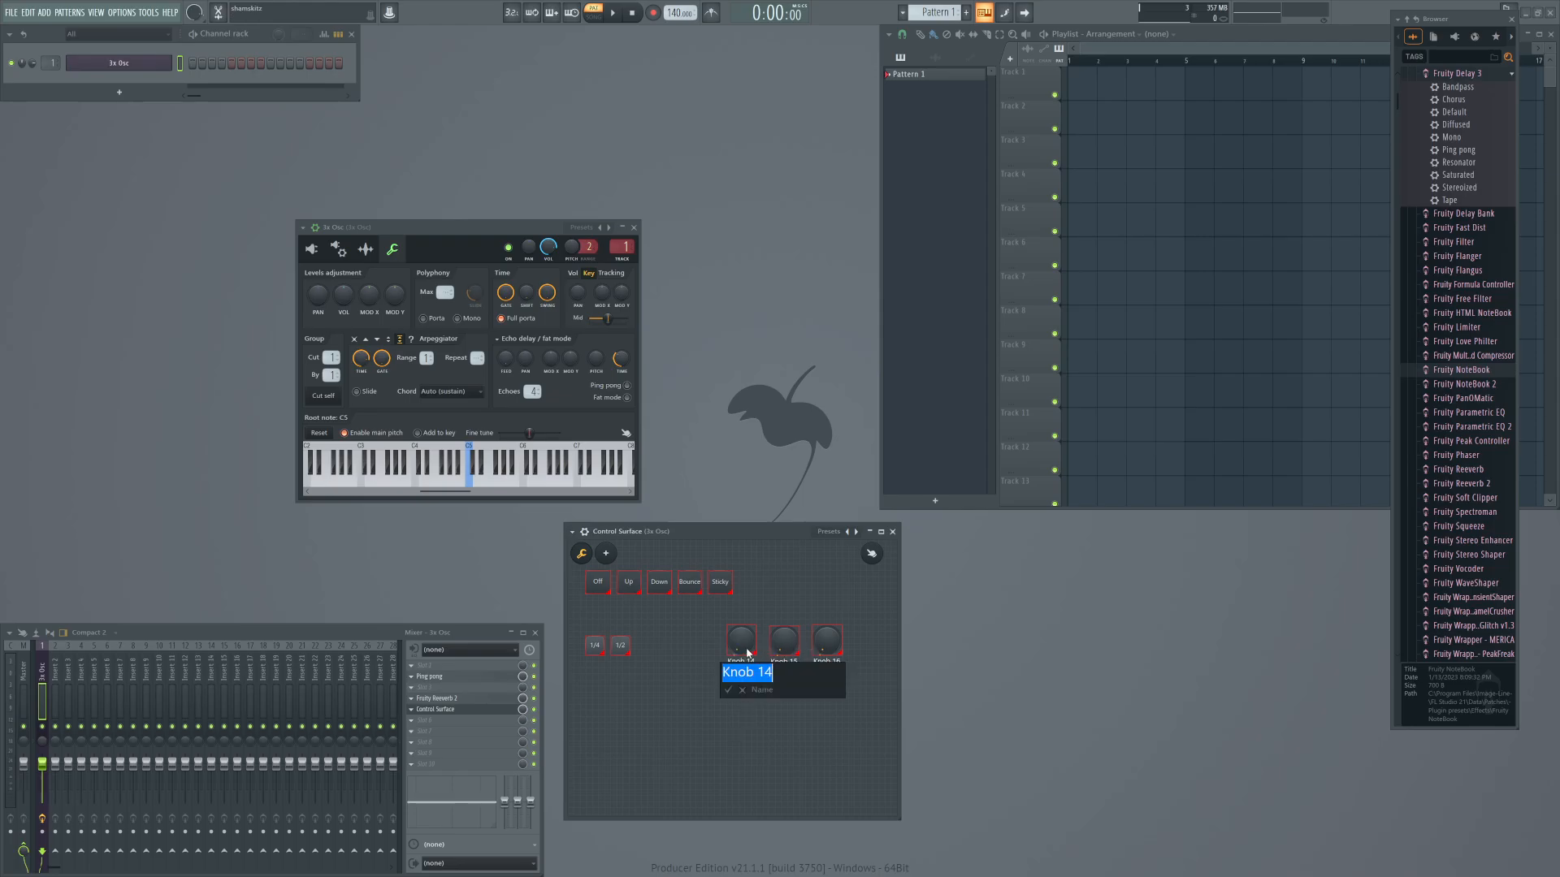
{"action": "type", "text": "Gate"}
{"action": "key", "text": "Return"}
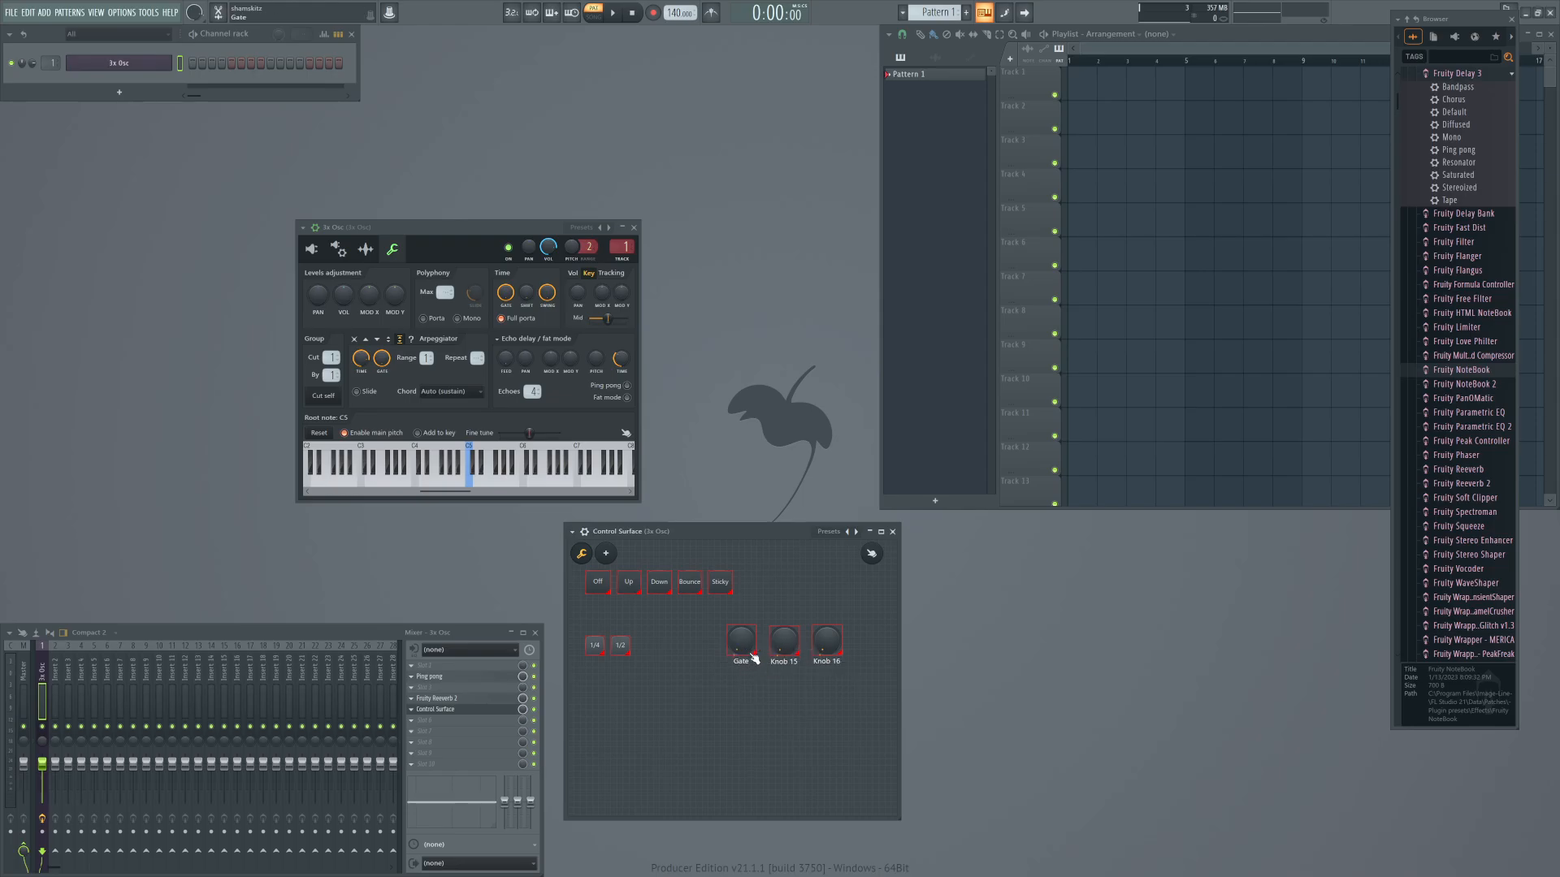
Rename the middle knob in the Control Surface as Cutoff.
{"action": "right_click", "coordinate": [780, 647]}
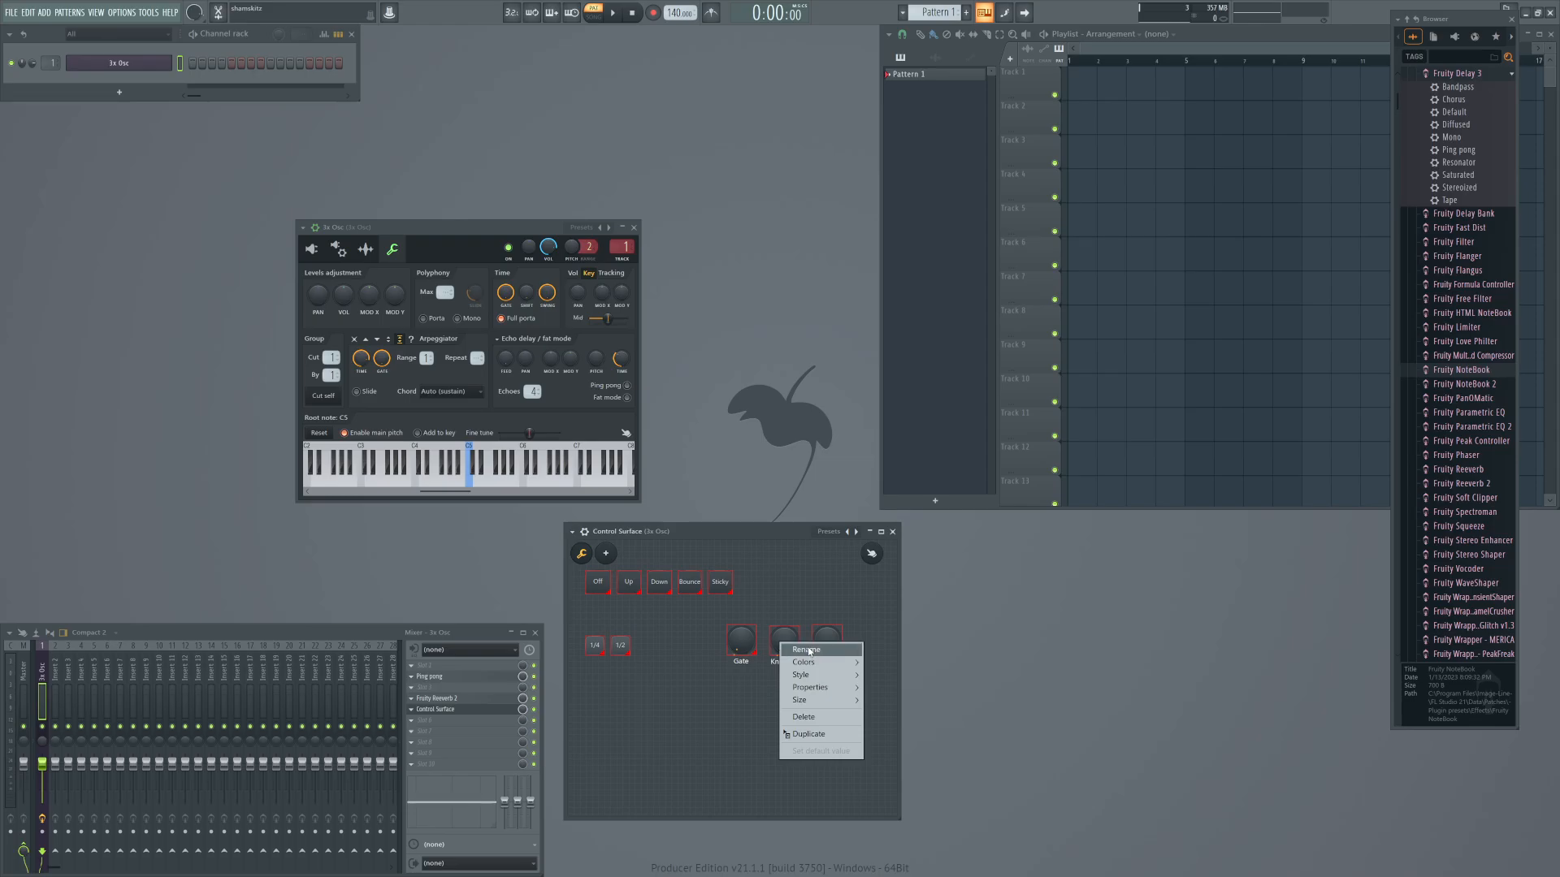
{"action": "left_click", "coordinate": [811, 651]}
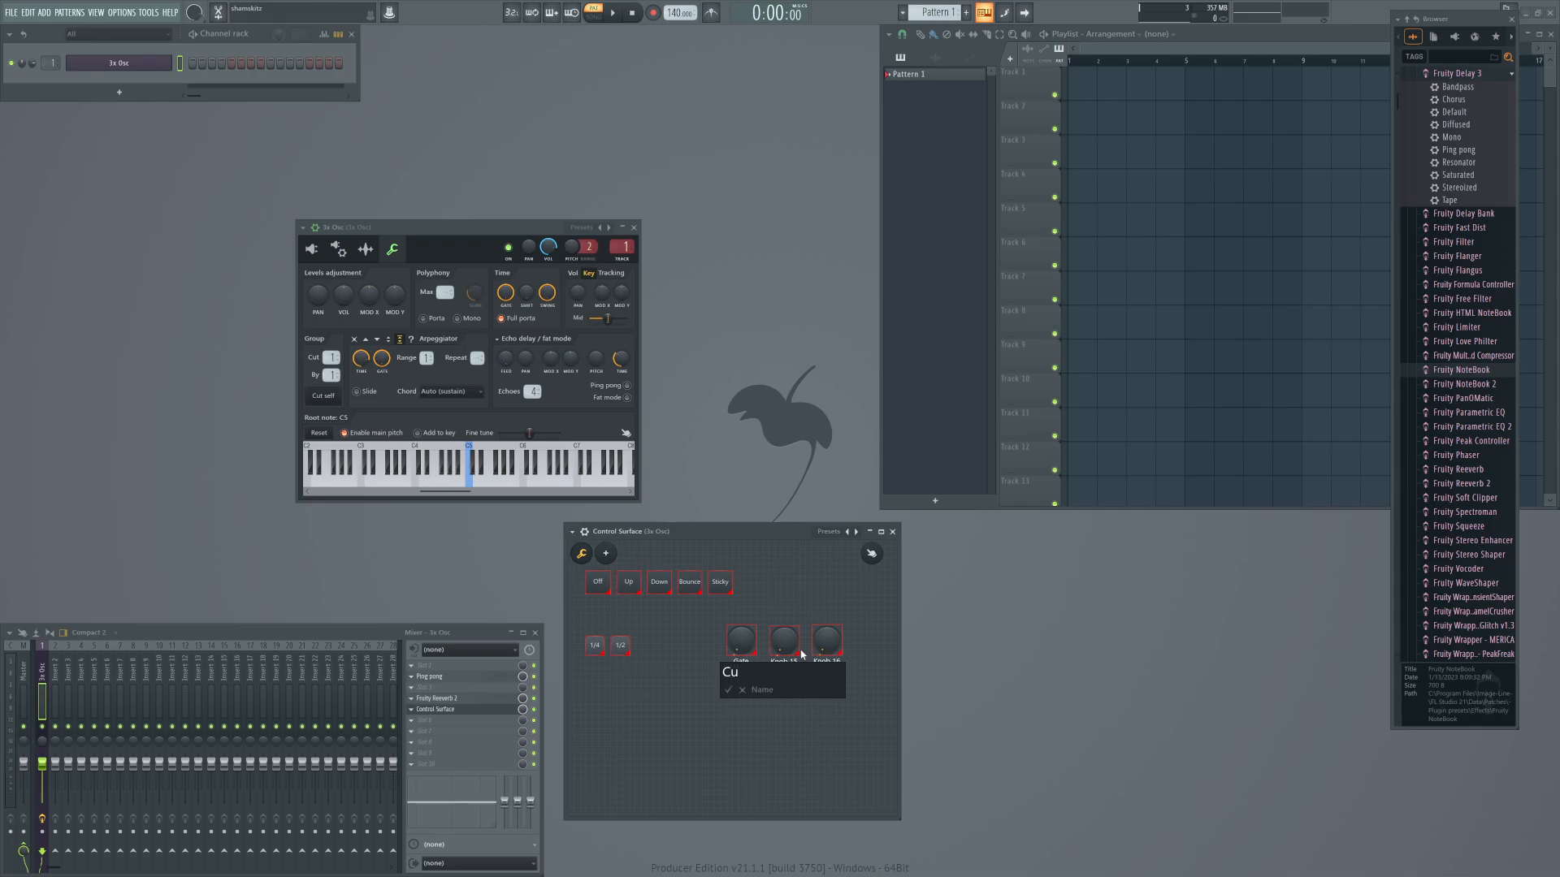
{"action": "type", "text": "ff"}
{"action": "key", "text": "Return"}
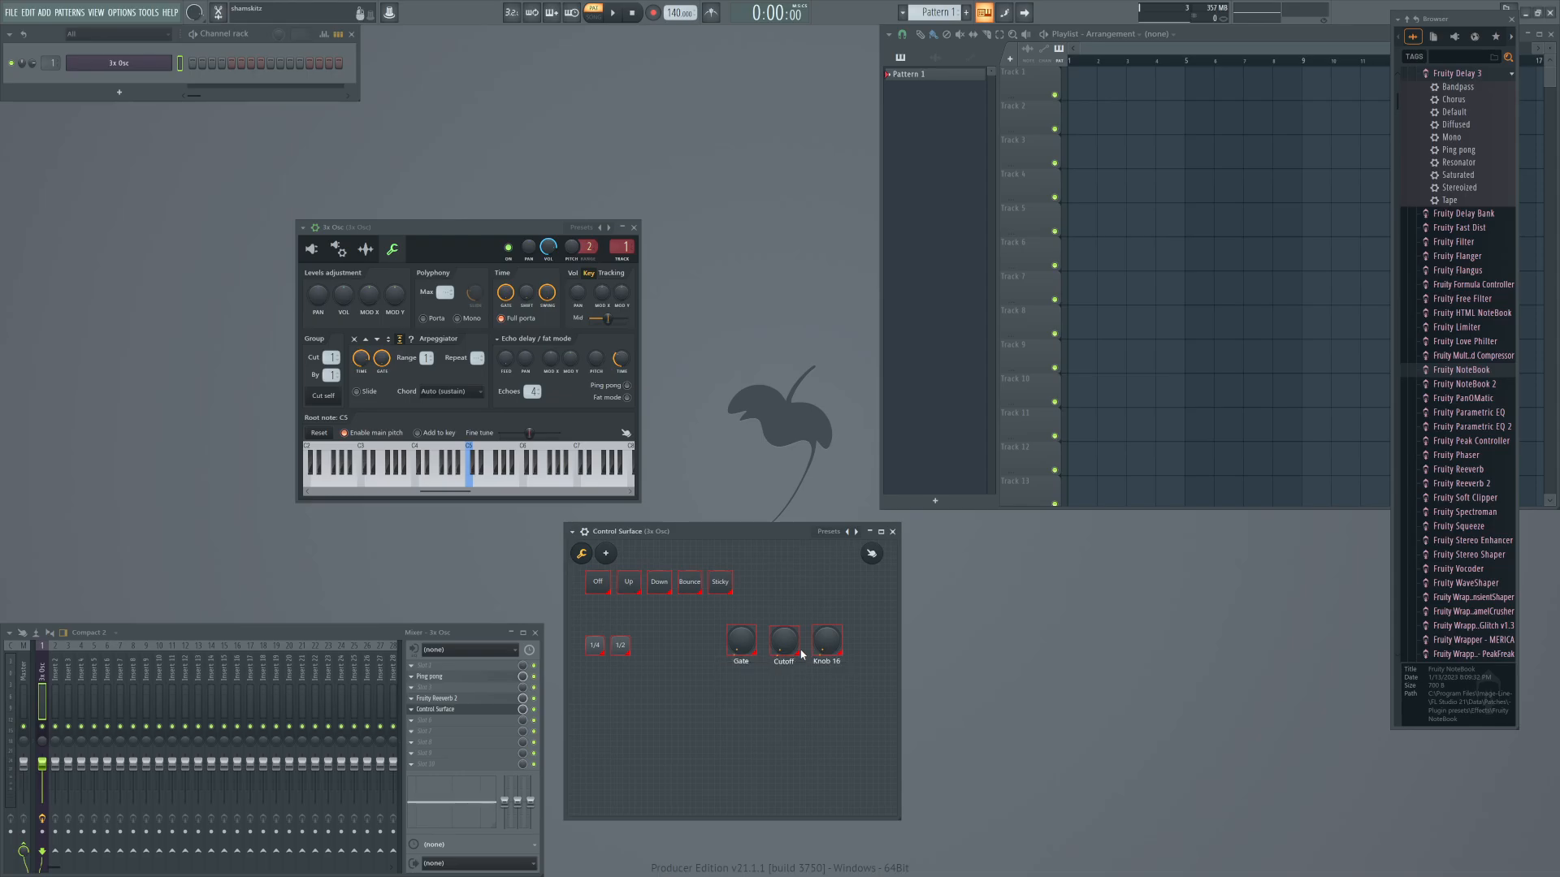
Rename the third knob in the Control Surface as Env and leave the surface's edit mode.
{"action": "right_click", "coordinate": [827, 646]}
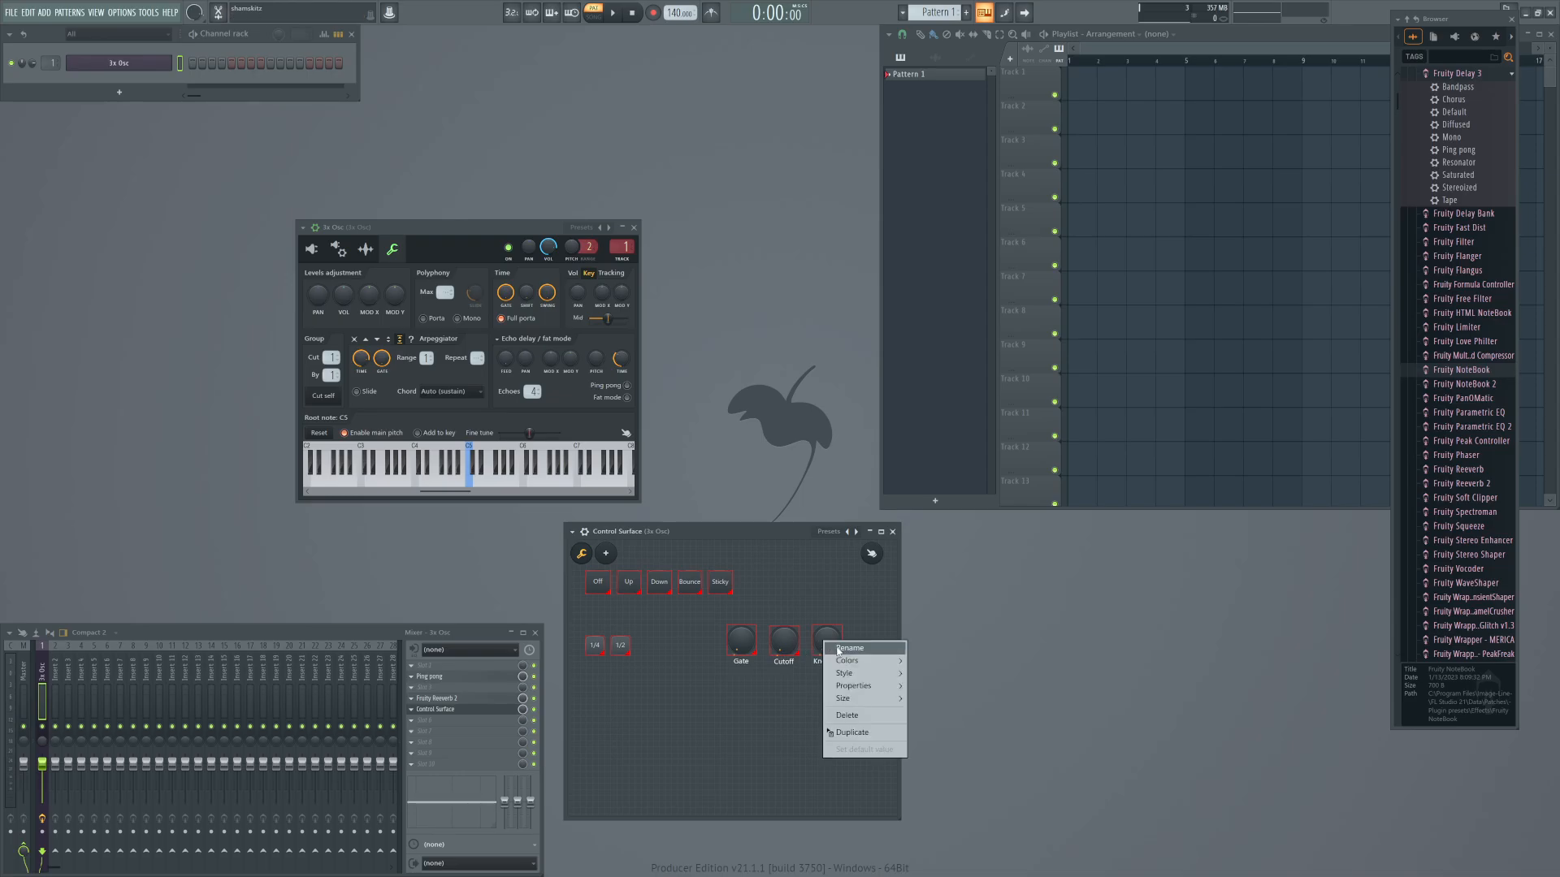
{"action": "left_click", "coordinate": [838, 650]}
{"action": "type", "text": "E"}
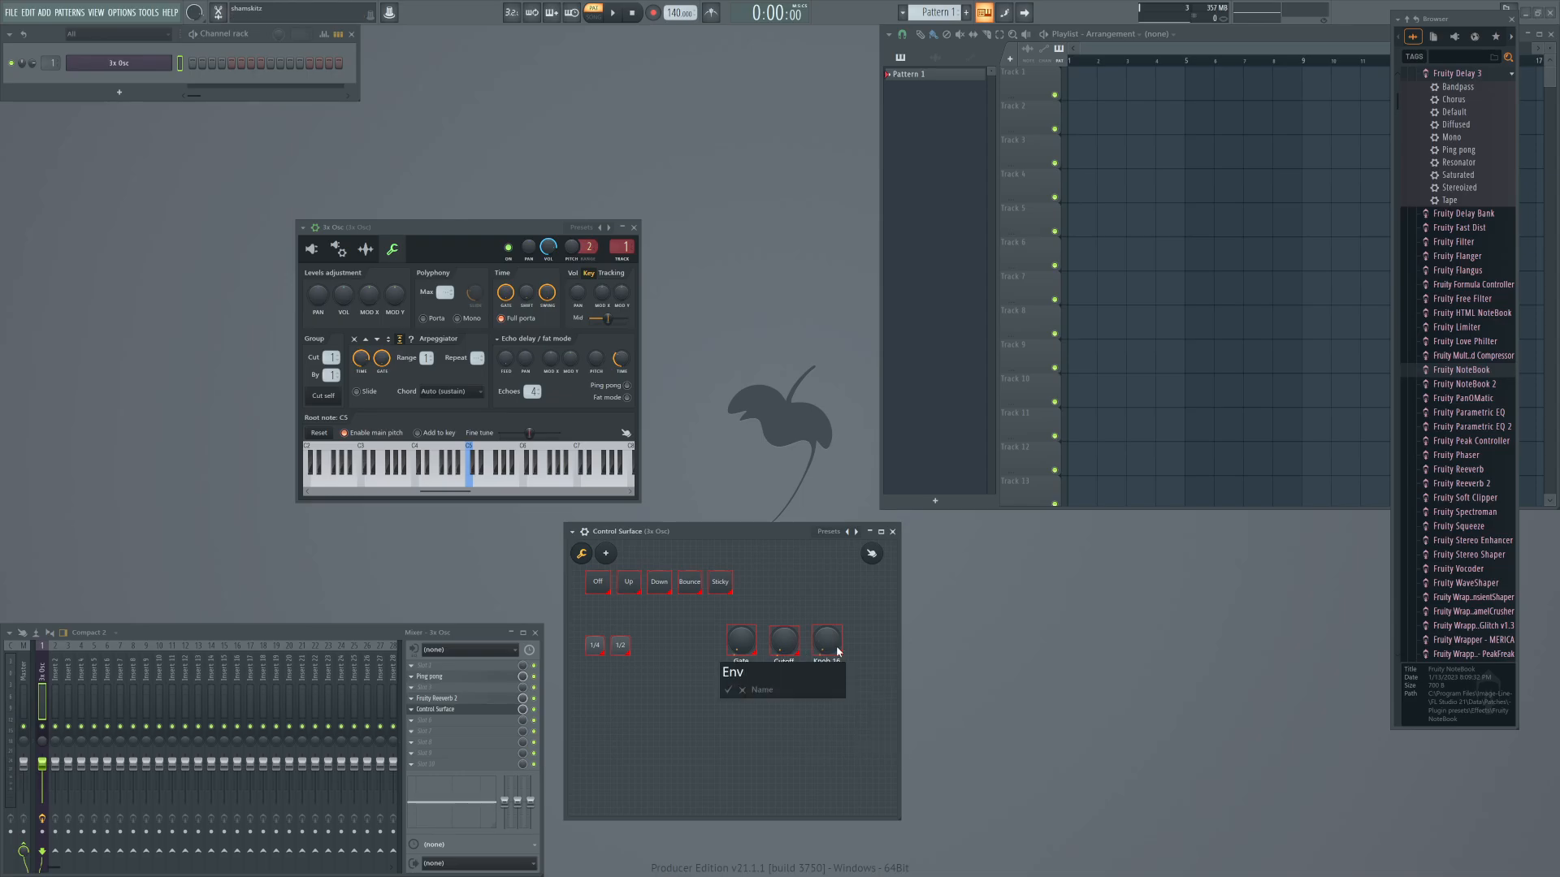
{"action": "type", "text": "nv"}
{"action": "key", "text": "Return"}
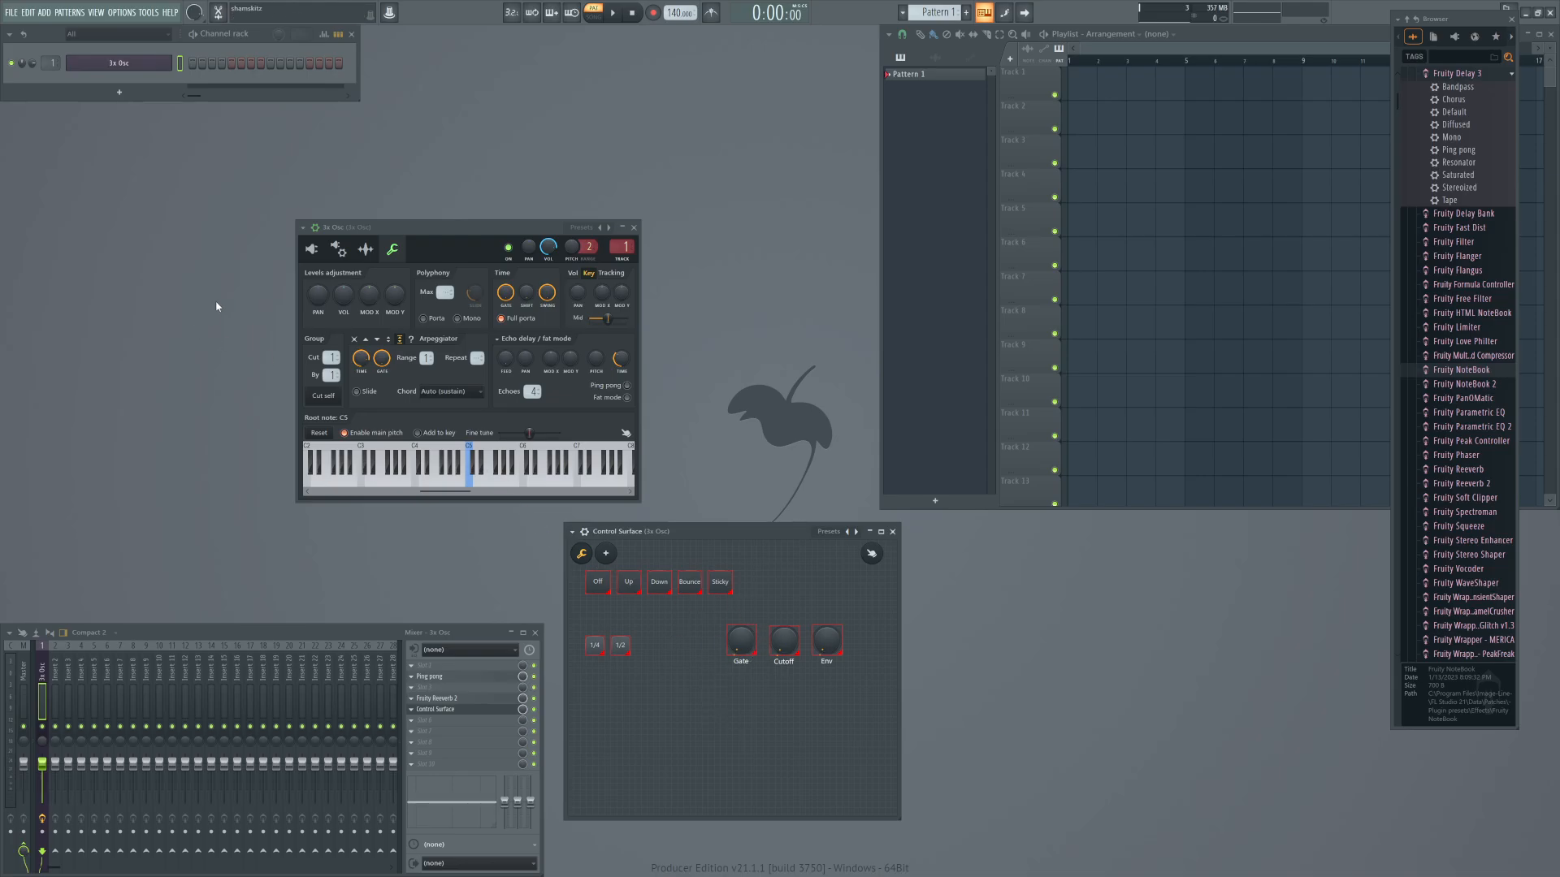
{"action": "left_click", "coordinate": [872, 554]}
Link the 3x Osc arpeggiator's gate time to the internal controller Surface - Gate.
{"action": "left_click", "coordinate": [338, 250]}
{"action": "left_click", "coordinate": [365, 250]}
{"action": "left_click", "coordinate": [339, 250]}
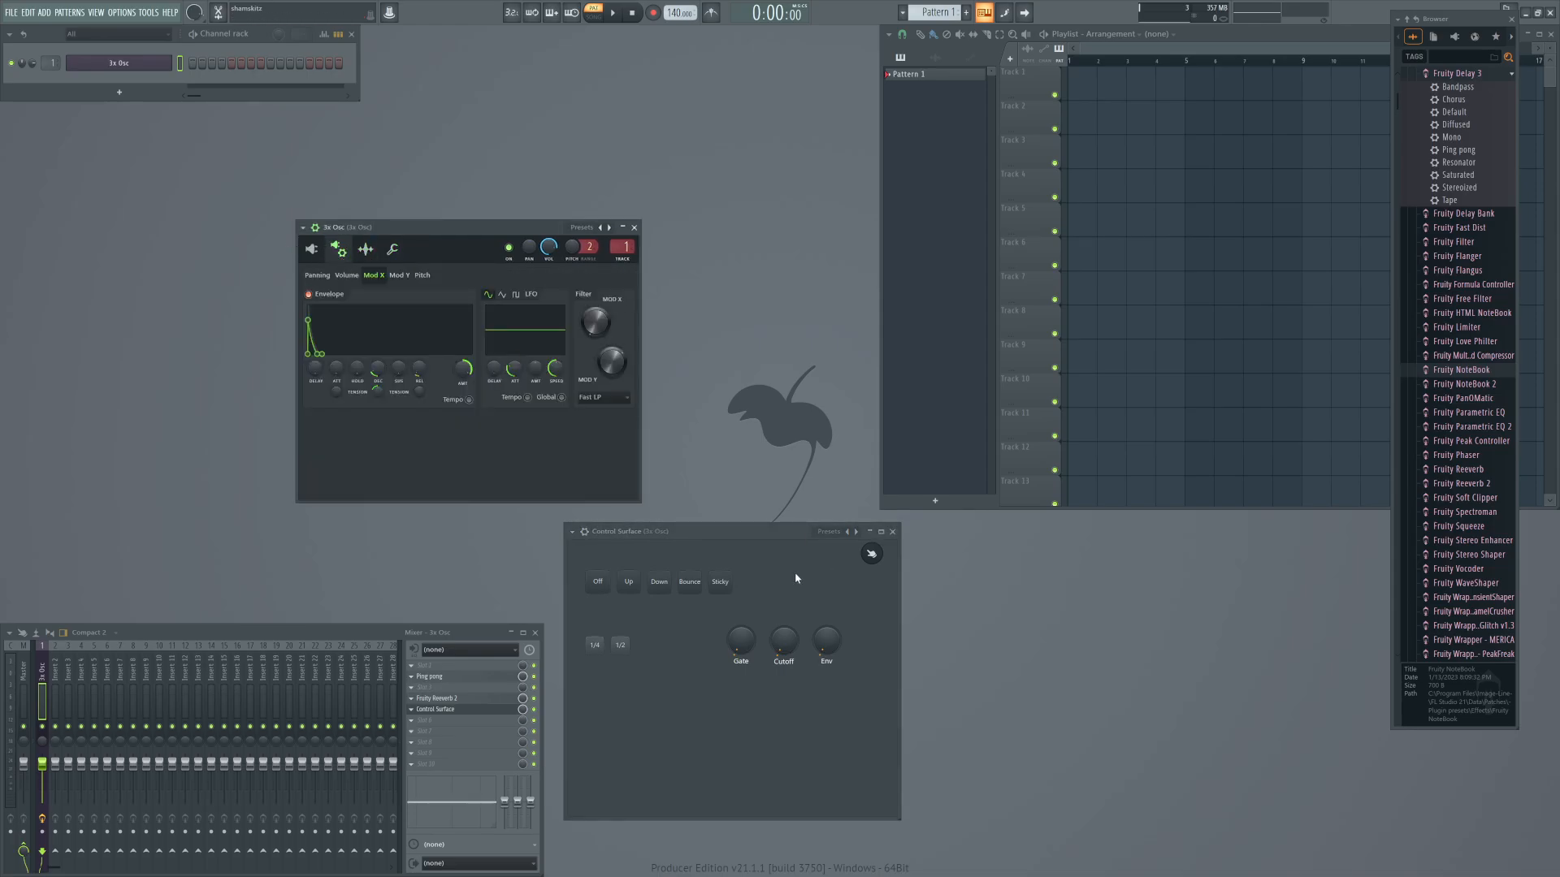
{"action": "left_click", "coordinate": [392, 249]}
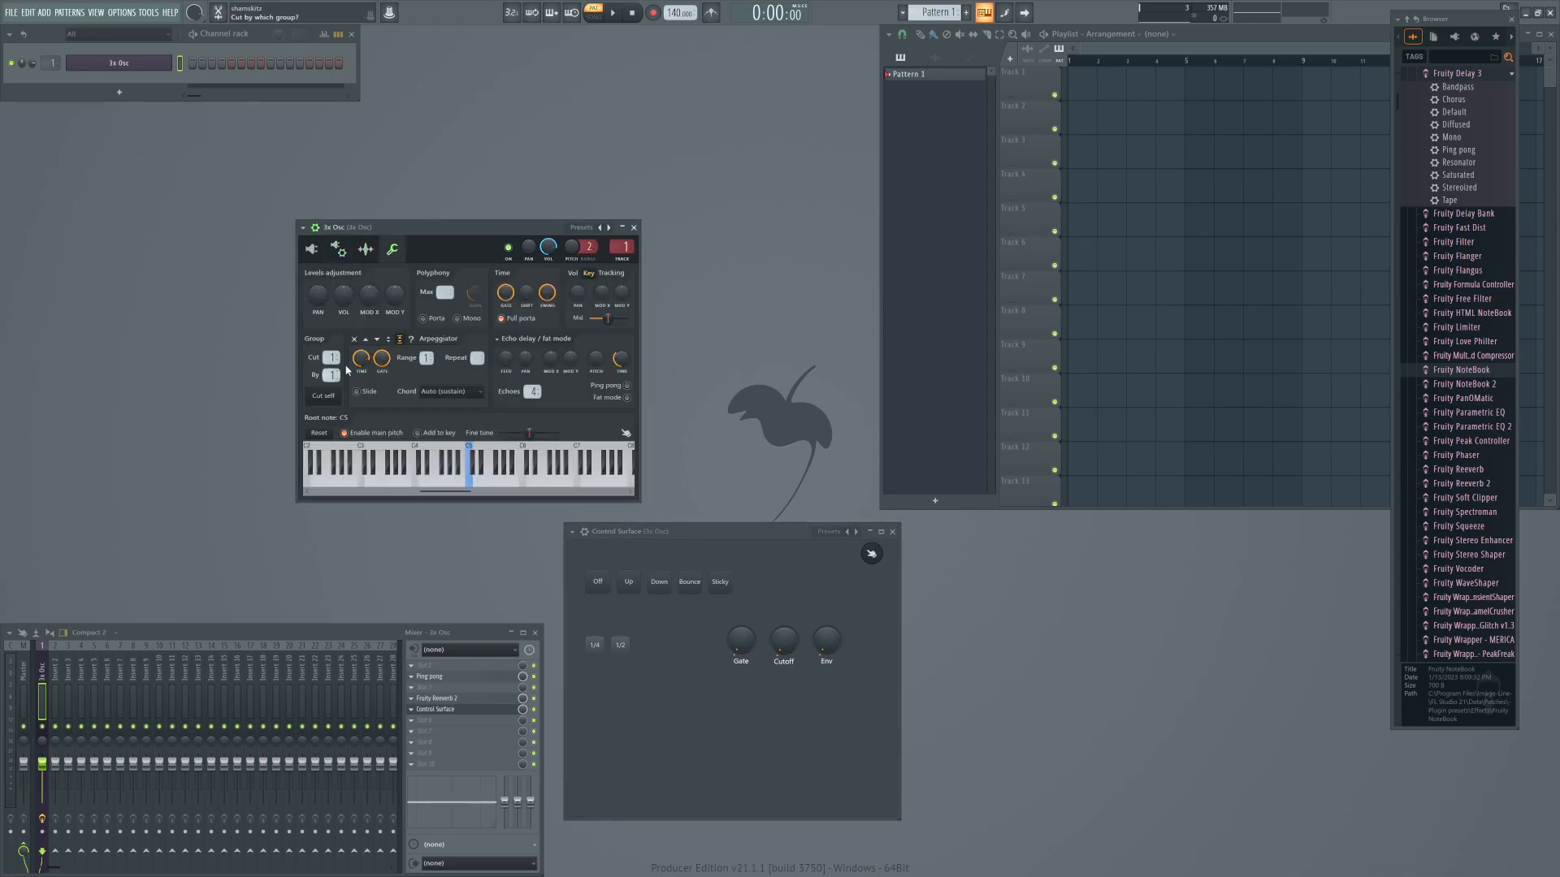
{"action": "right_click", "coordinate": [382, 363]}
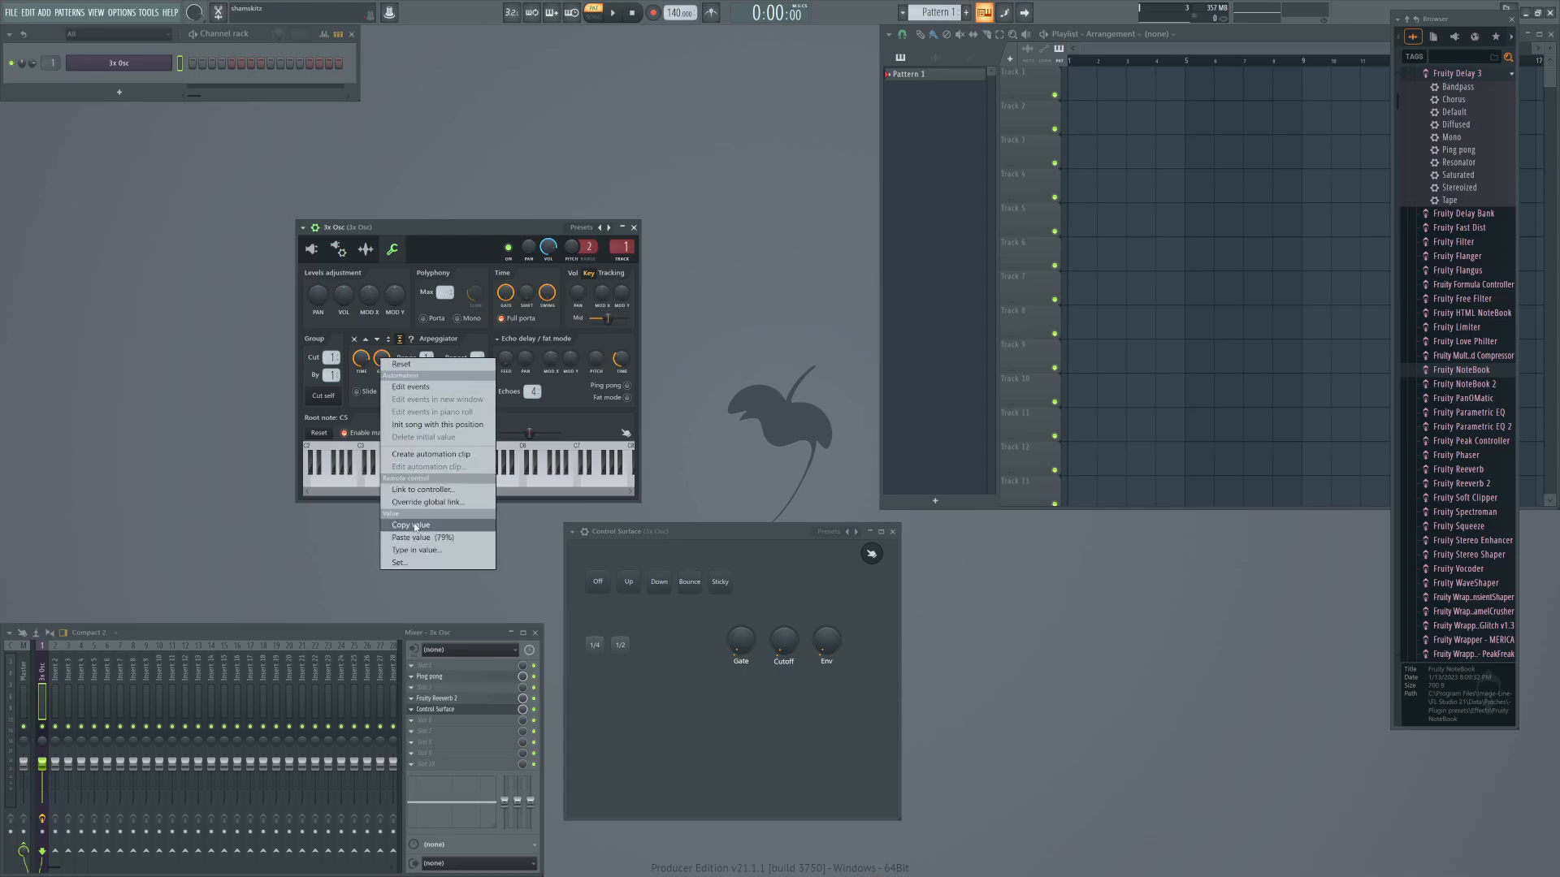
{"action": "left_click", "coordinate": [431, 490]}
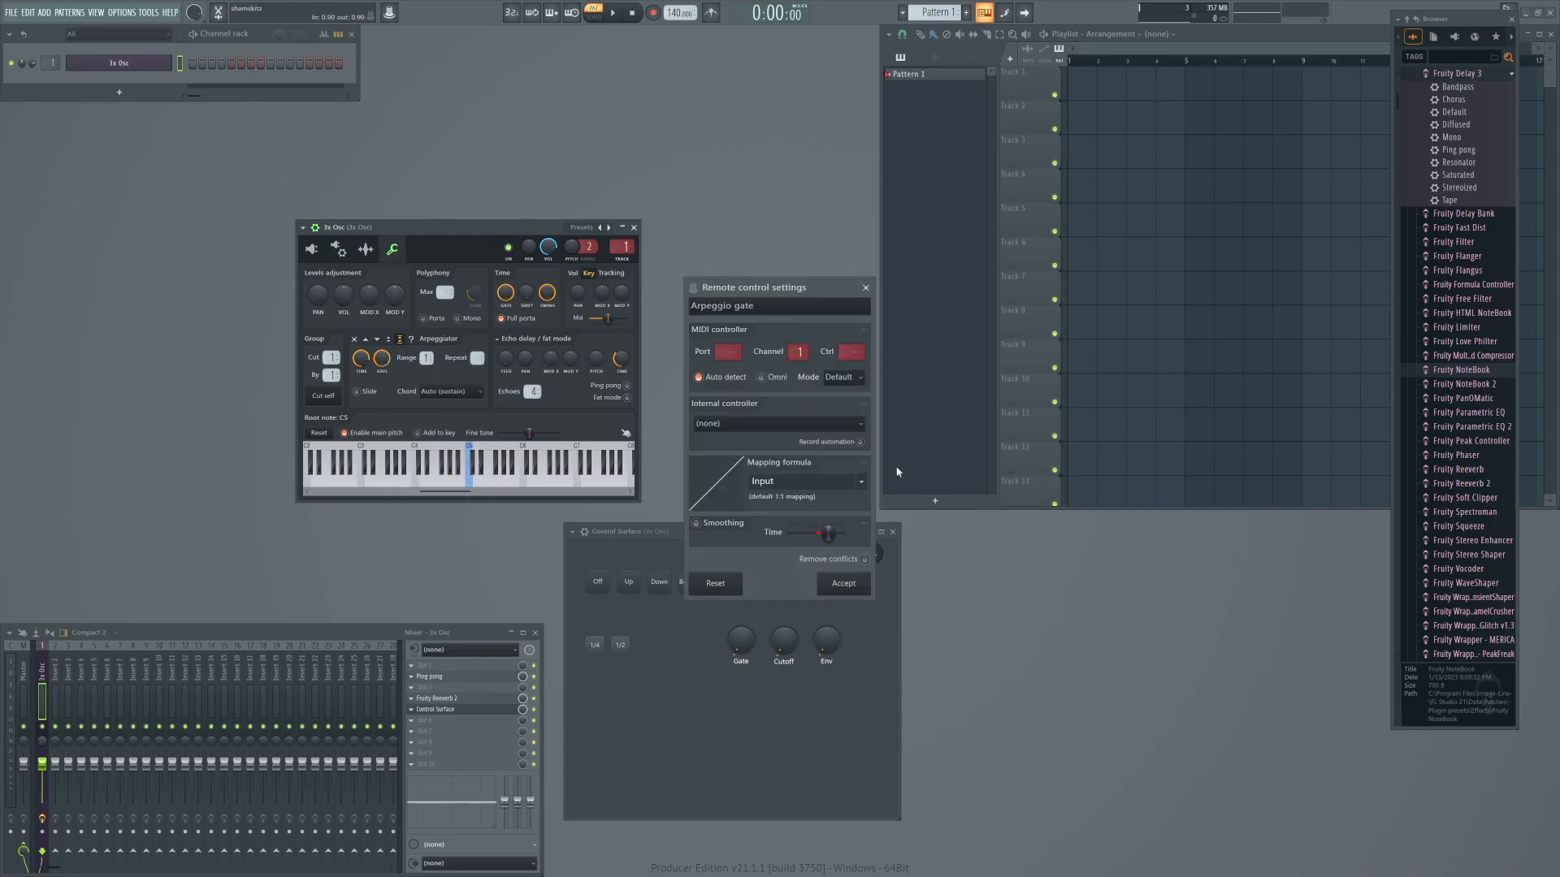
{"action": "left_click", "coordinate": [735, 425]}
{"action": "left_click", "coordinate": [760, 558]}
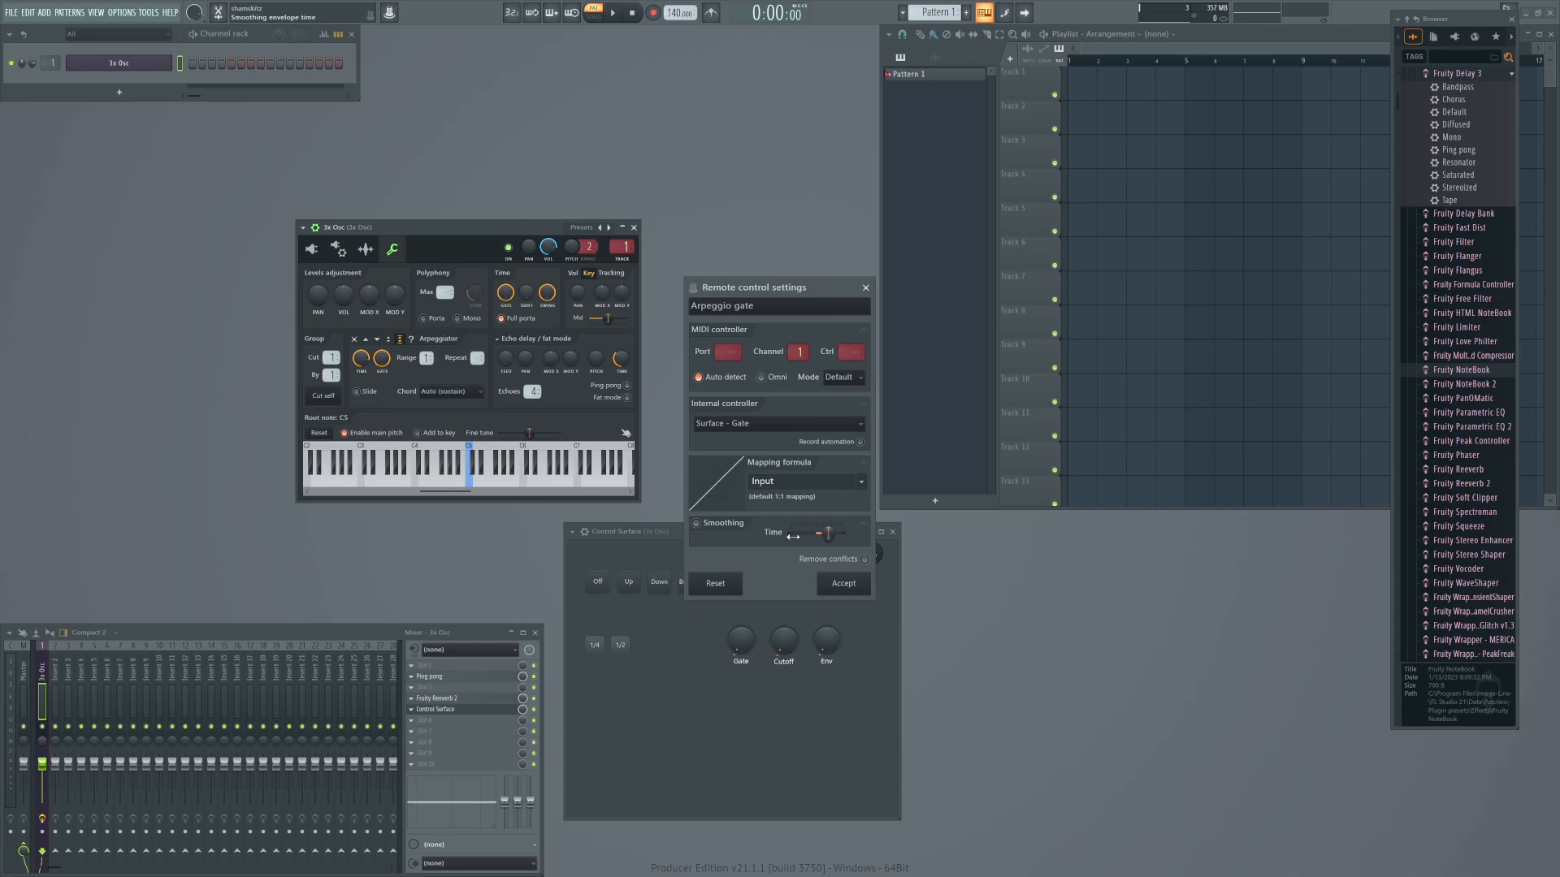
{"action": "left_click", "coordinate": [845, 585]}
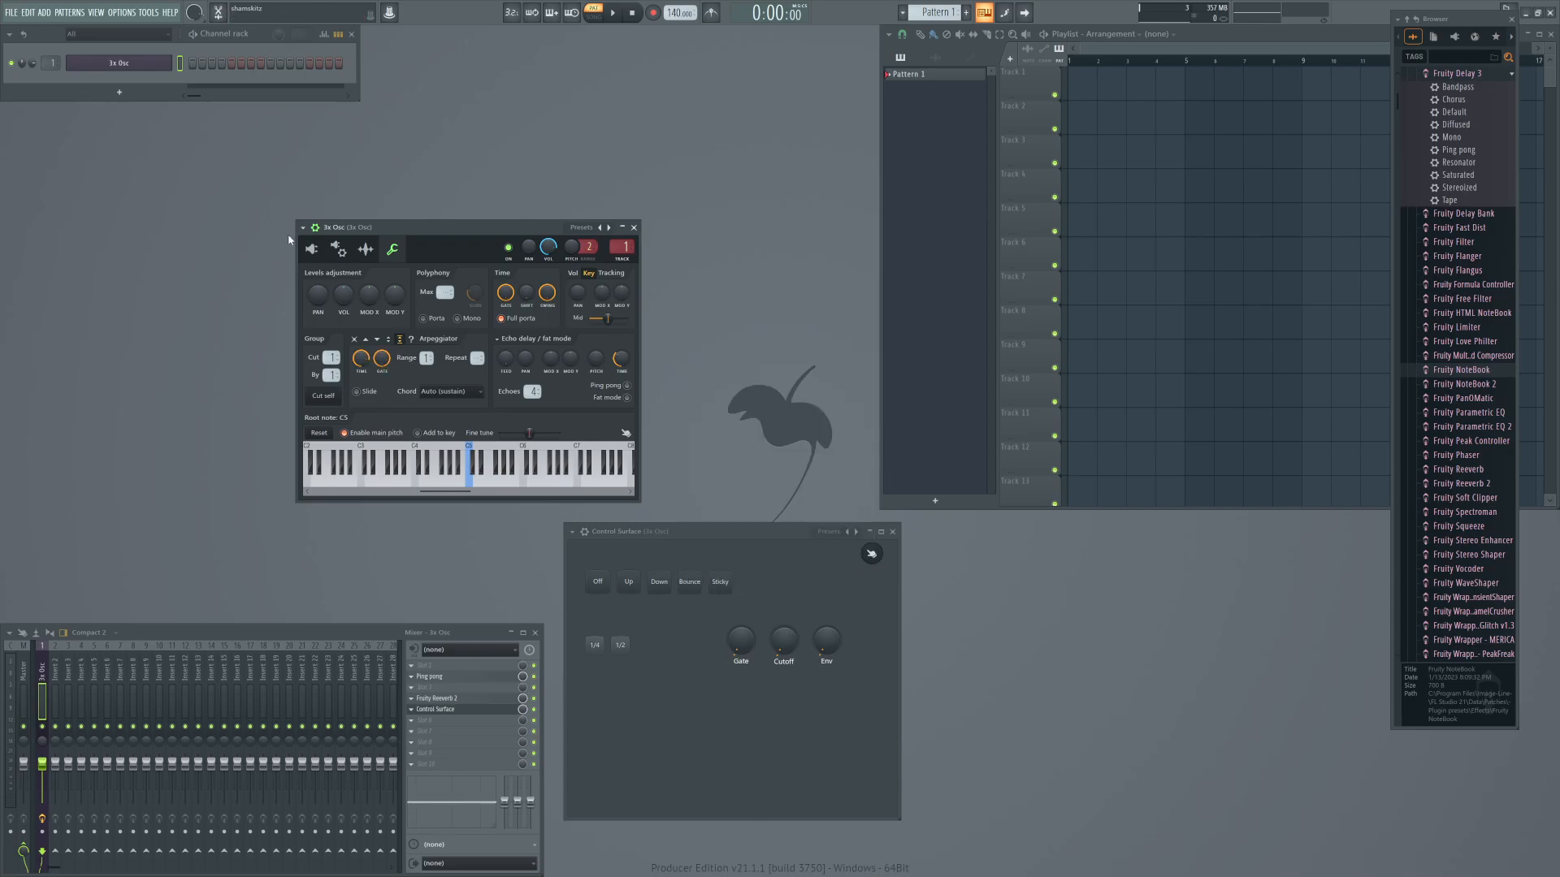
Link the 3x Osc filter's Mod X cutoff frequency to the internal controller Surface - Cutoff.
{"action": "left_click", "coordinate": [366, 249]}
{"action": "left_click", "coordinate": [312, 249]}
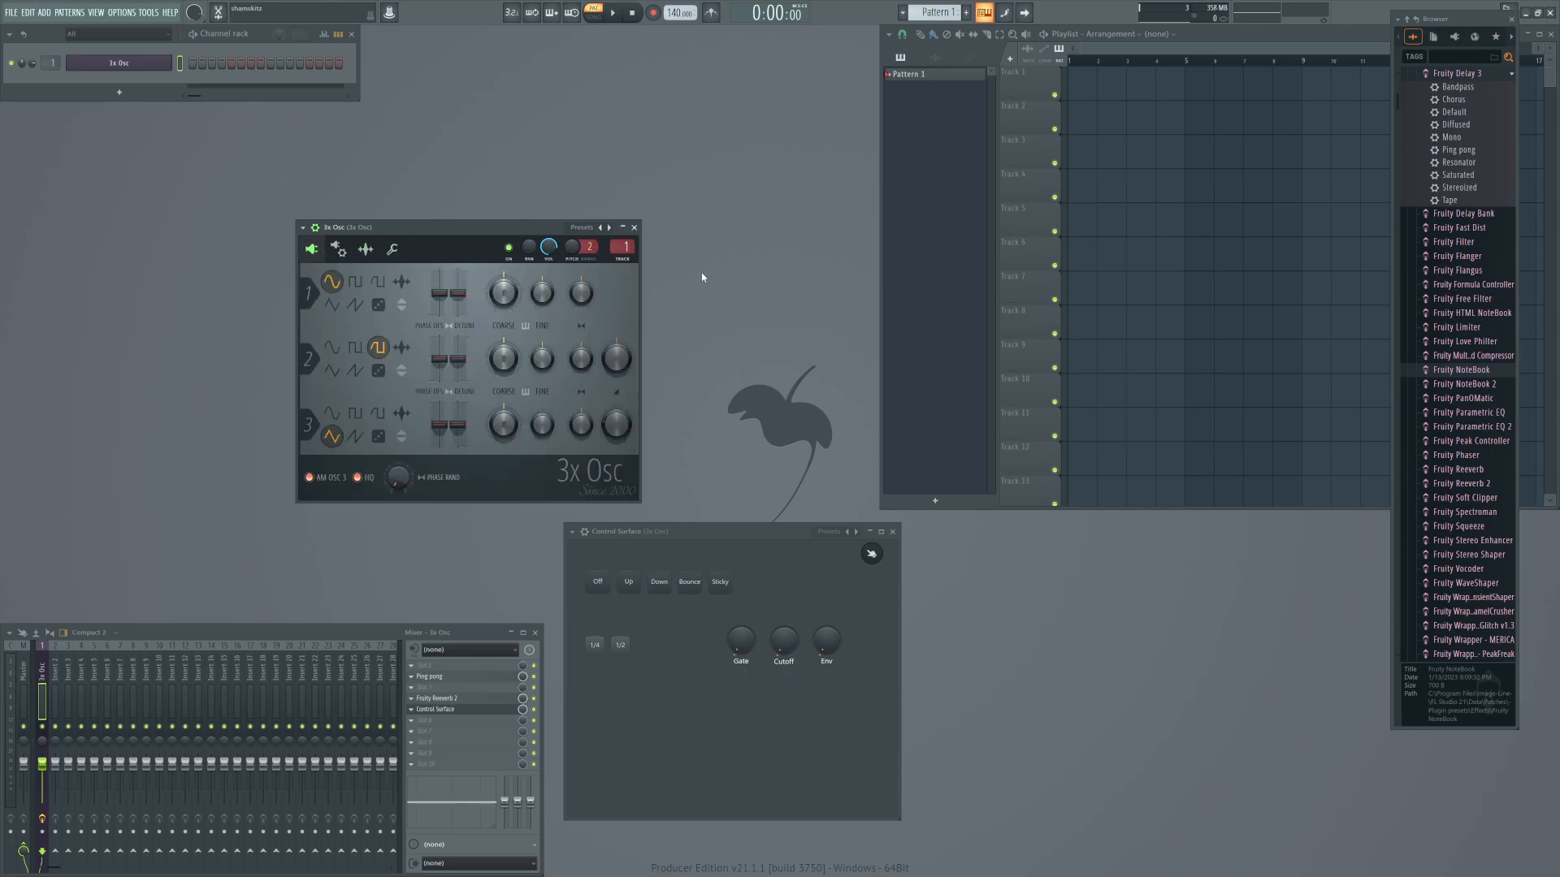
{"action": "left_click", "coordinate": [337, 249]}
{"action": "right_click", "coordinate": [600, 320]}
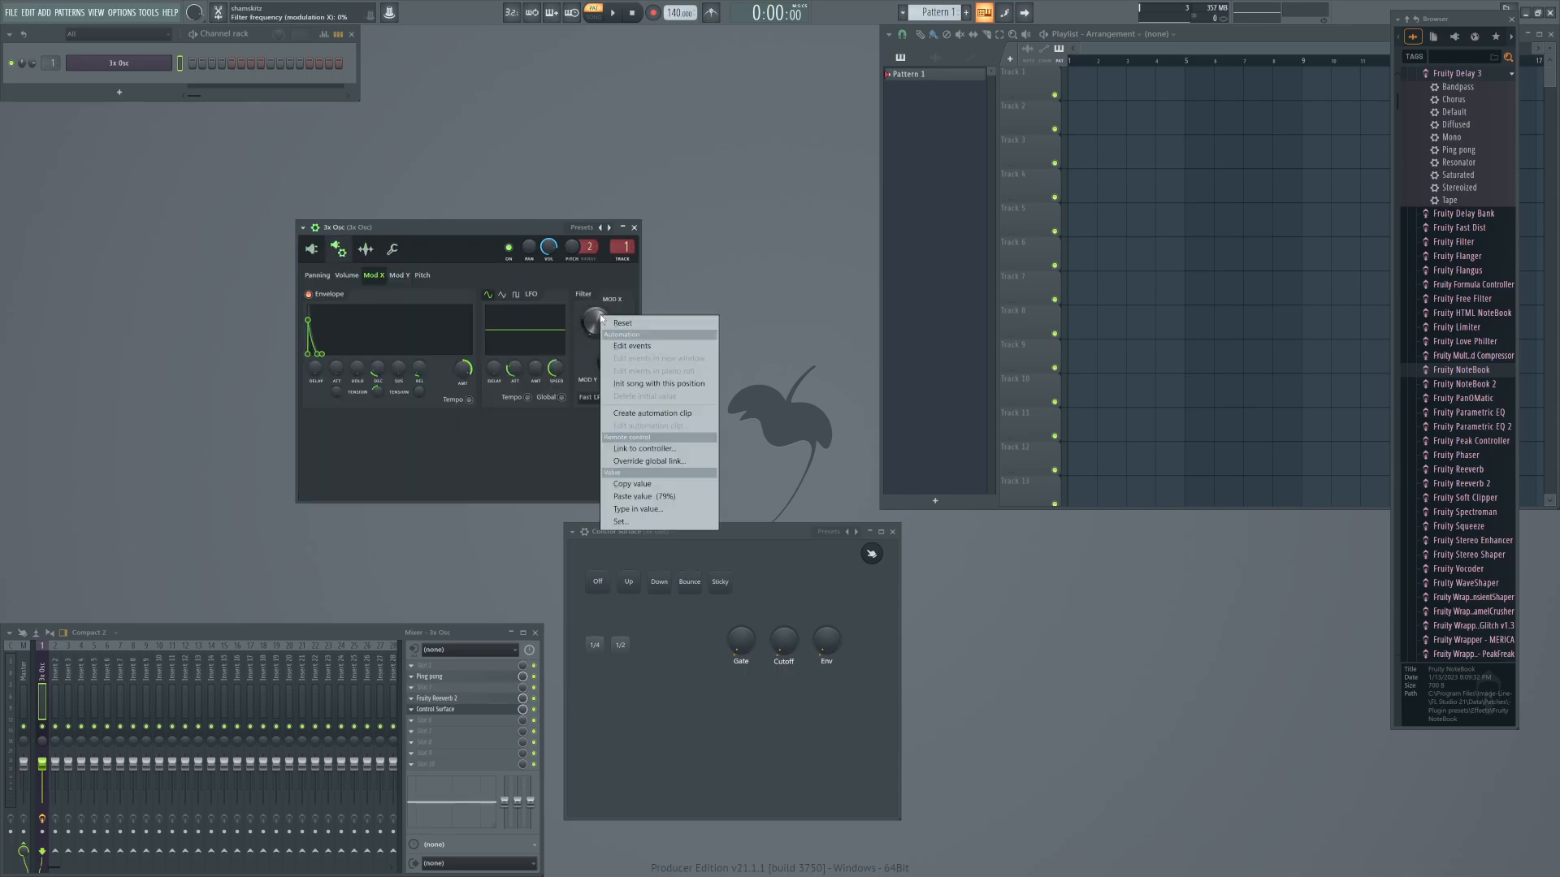
{"action": "left_click", "coordinate": [658, 453]}
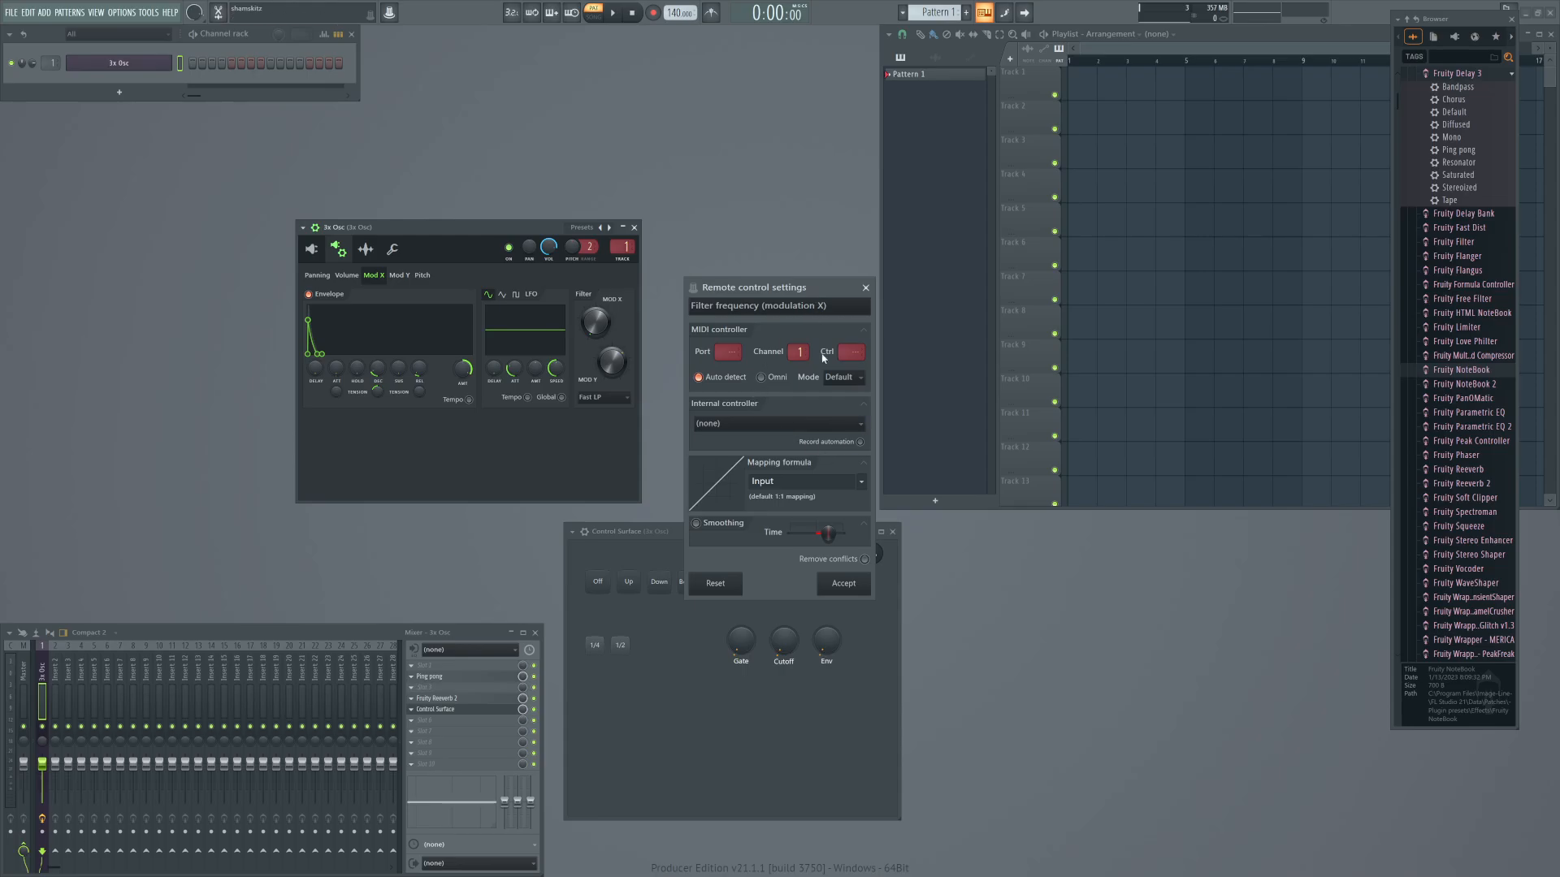
{"action": "left_click", "coordinate": [772, 424]}
{"action": "left_click", "coordinate": [804, 570]}
{"action": "left_click", "coordinate": [849, 583]}
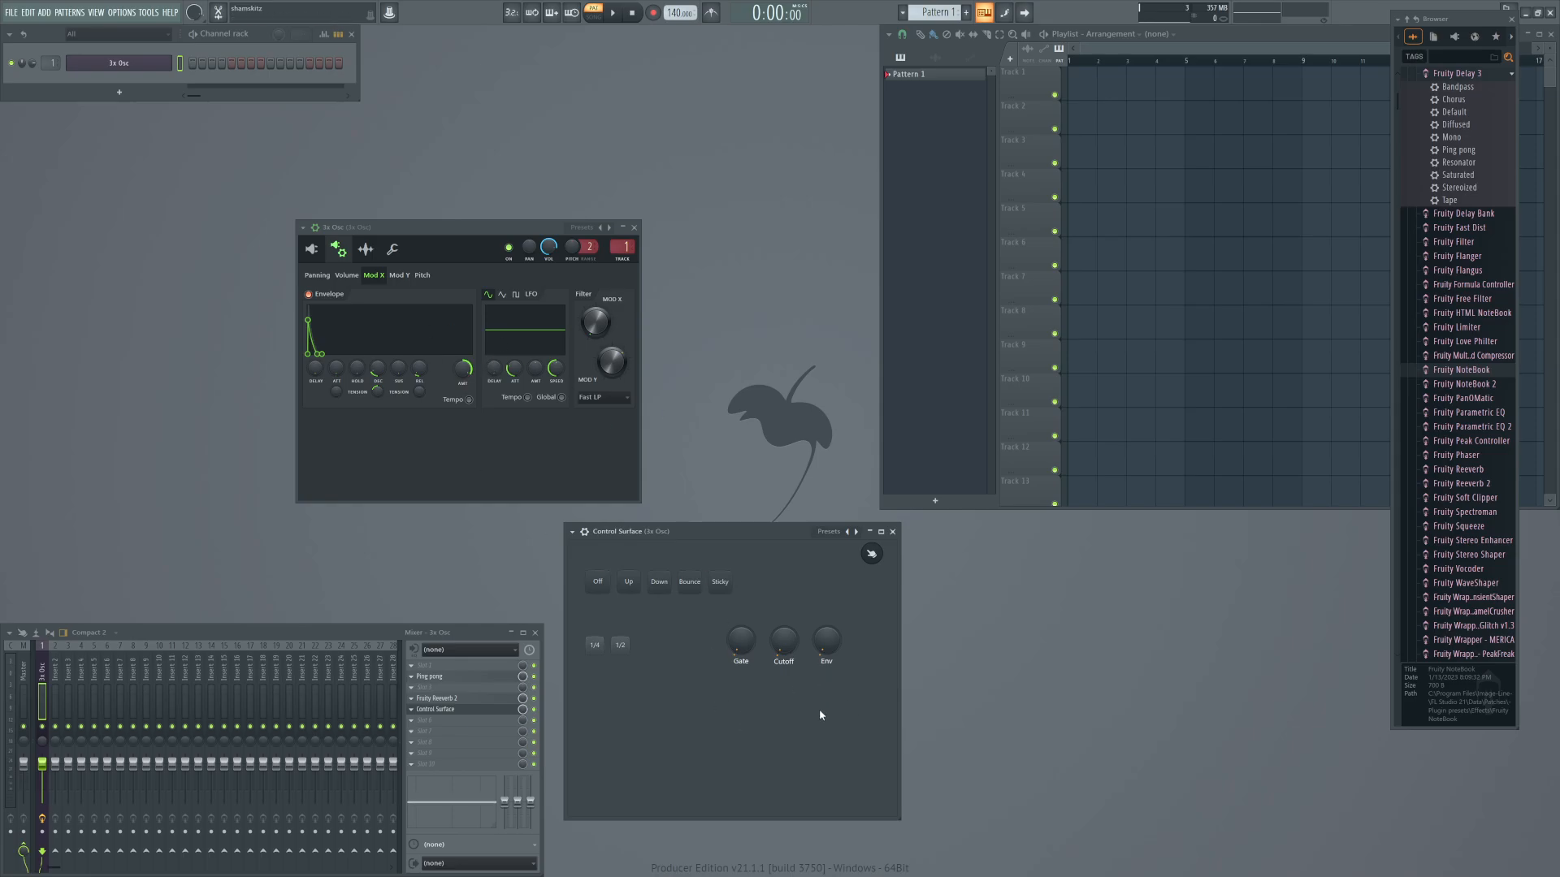
Link the Mod X envelope amount to Surface - Env with the Last half mapping formula and turn the Env knob fully up.
{"action": "right_click", "coordinate": [462, 375]}
{"action": "left_click", "coordinate": [561, 519]}
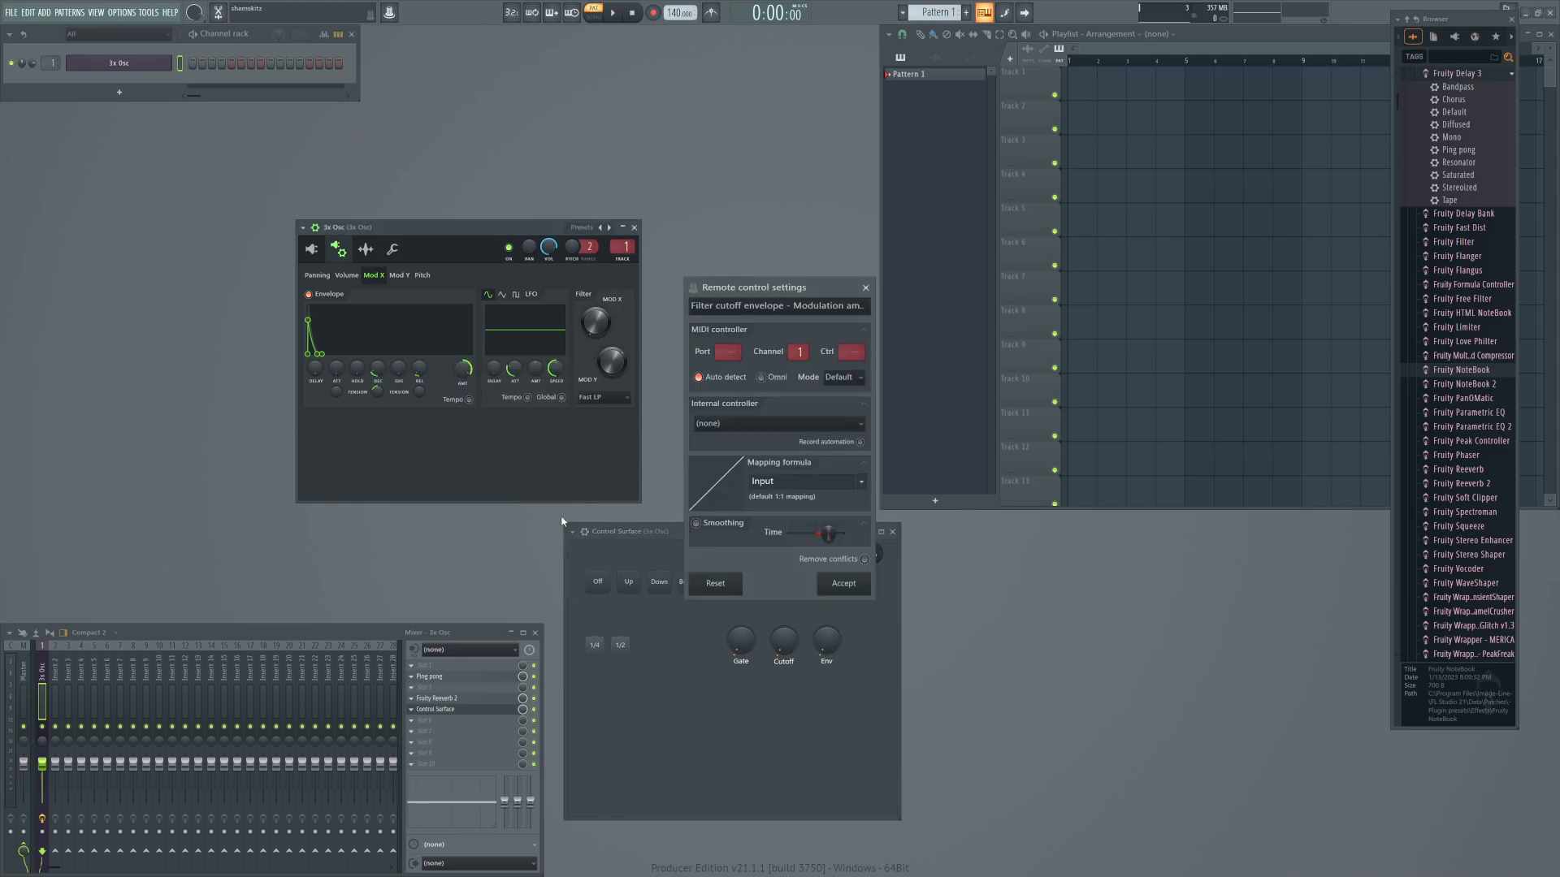
{"action": "left_click", "coordinate": [761, 424]}
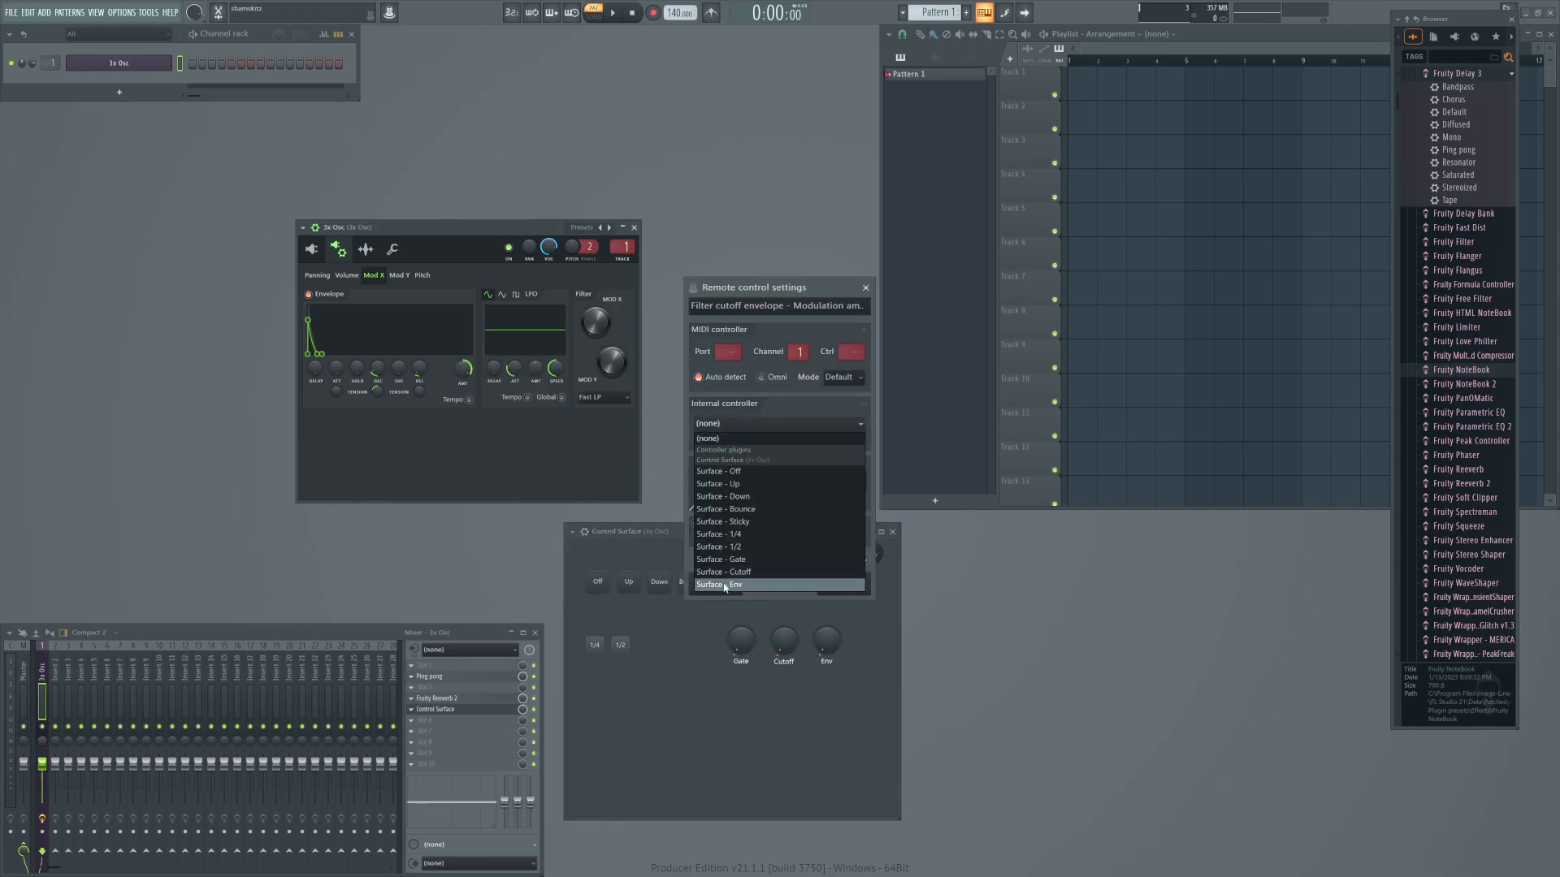
{"action": "left_click", "coordinate": [841, 585]}
{"action": "left_click", "coordinate": [862, 484]}
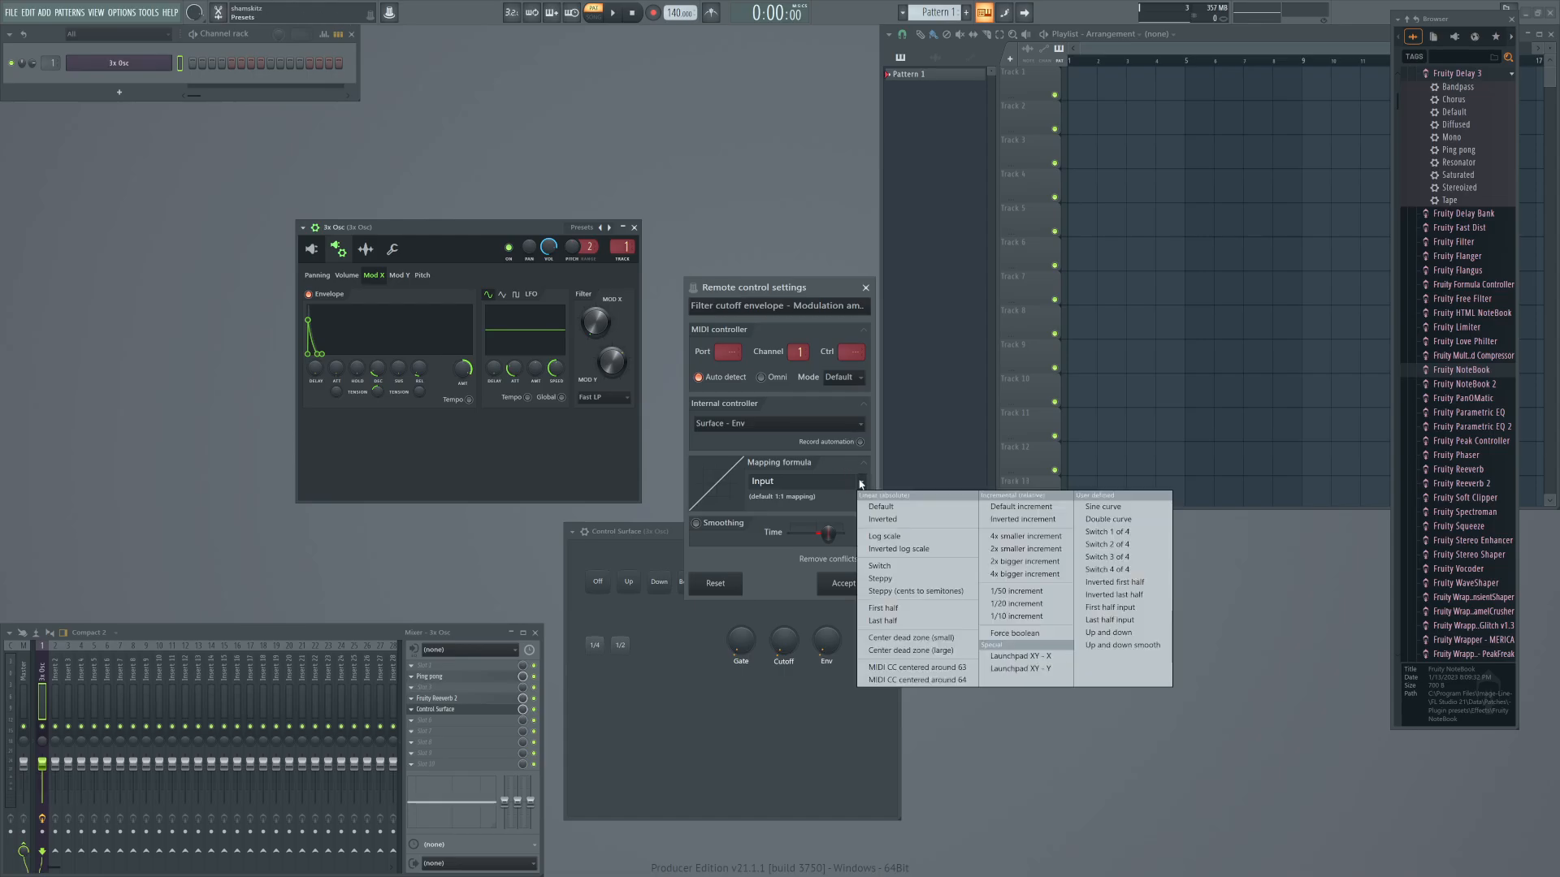
{"action": "left_click", "coordinate": [877, 621]}
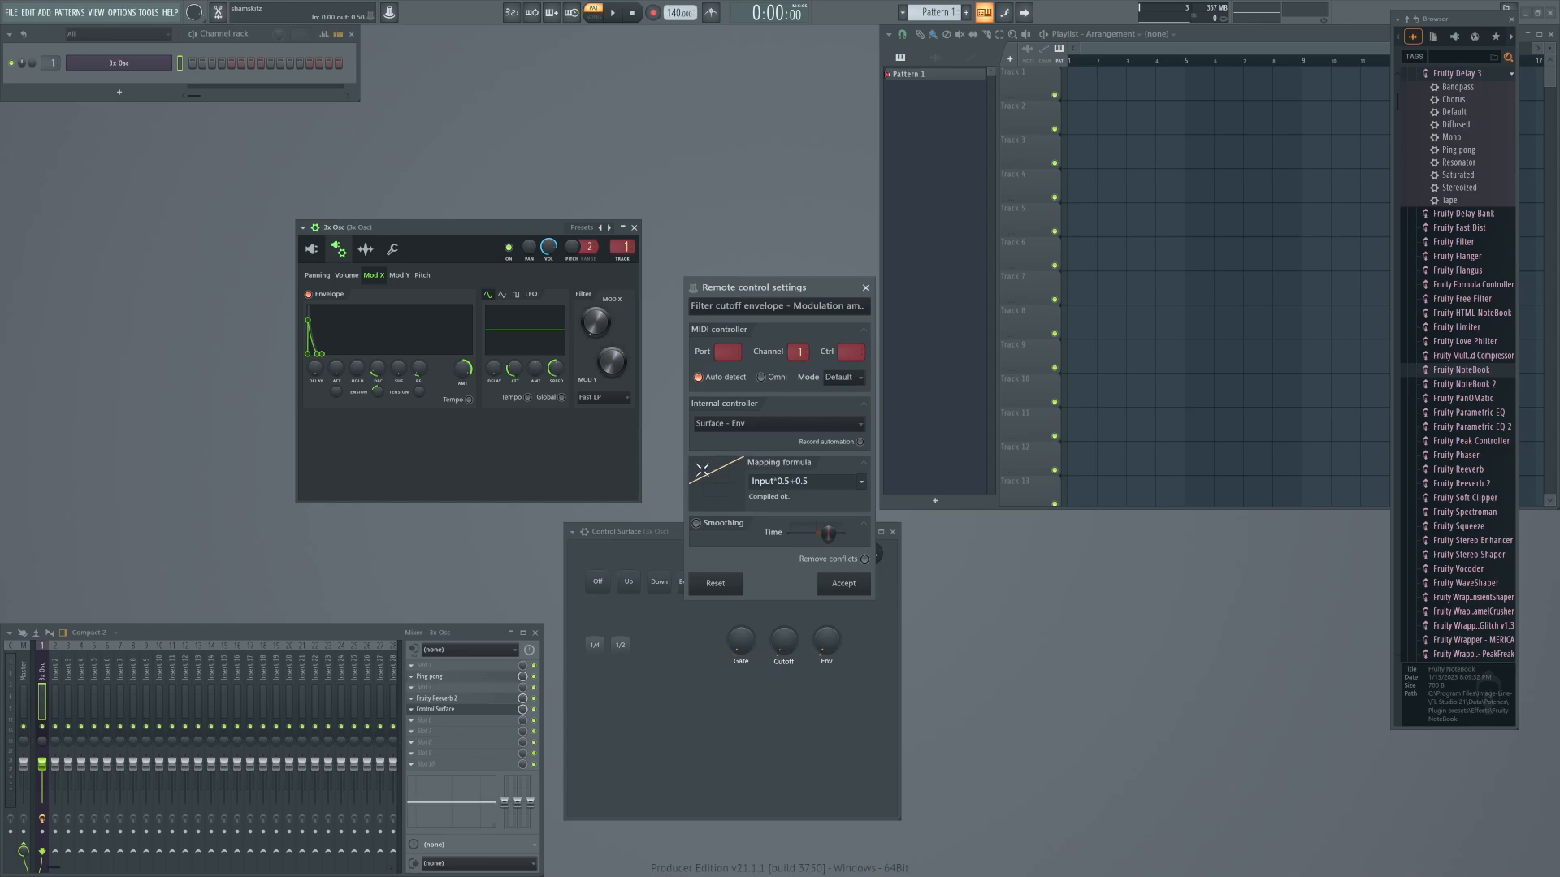
{"action": "left_click", "coordinate": [843, 583]}
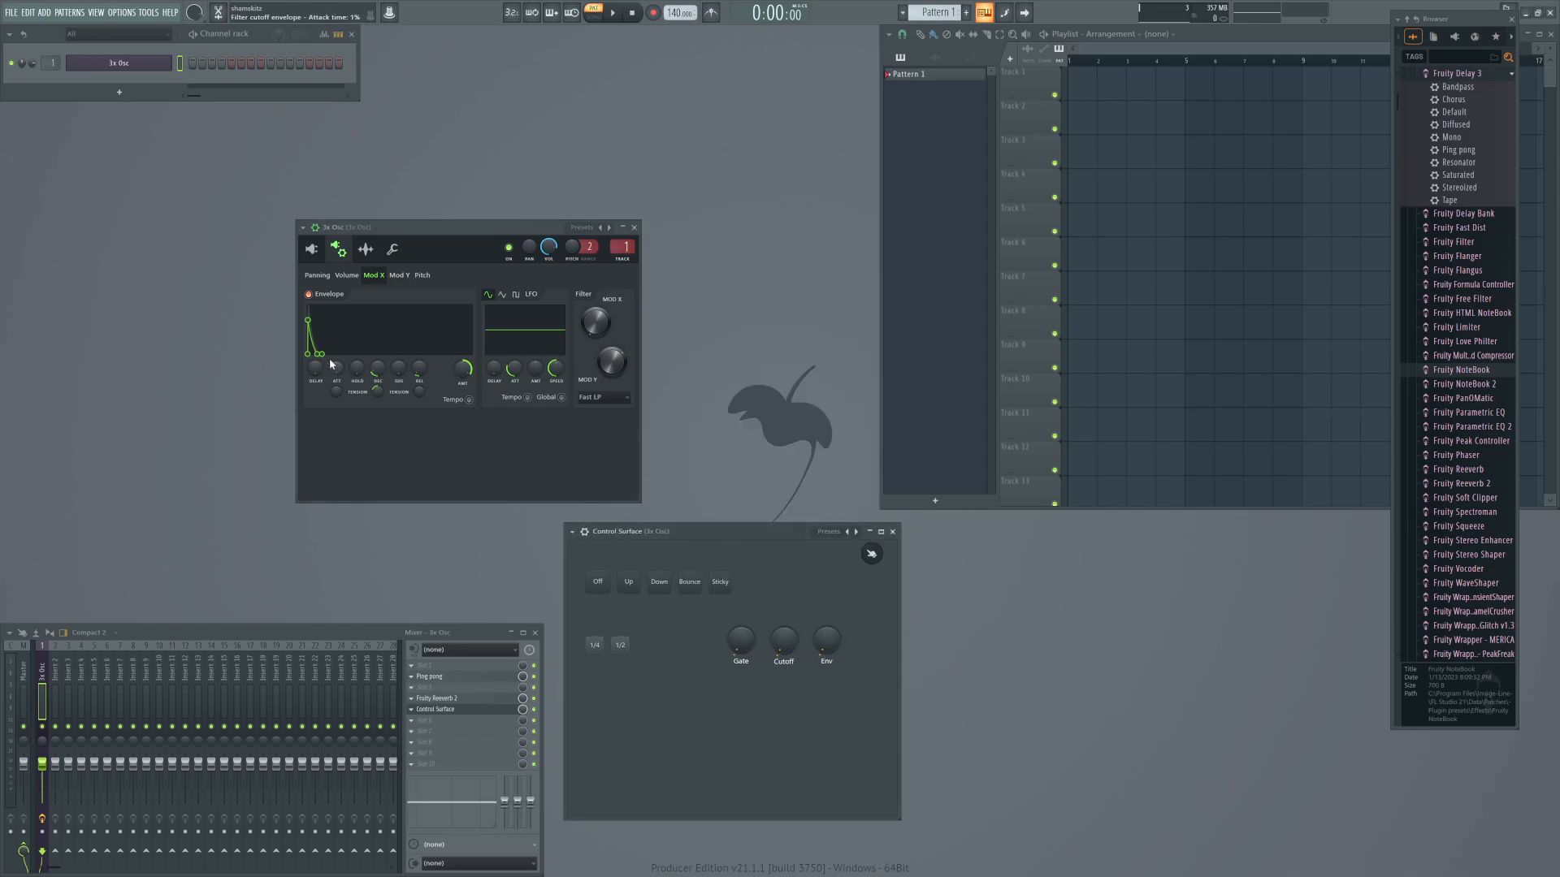
{"action": "left_click_drag", "start_coordinate": [824, 642], "coordinate": [824, 632]}
{"action": "left_click_drag", "start_coordinate": [825, 641], "coordinate": [826, 618]}
Open the piano roll for the 3x Osc channel and set the typing keyboard layout to Minor Natural Chordmap.
{"action": "right_click", "coordinate": [155, 63]}
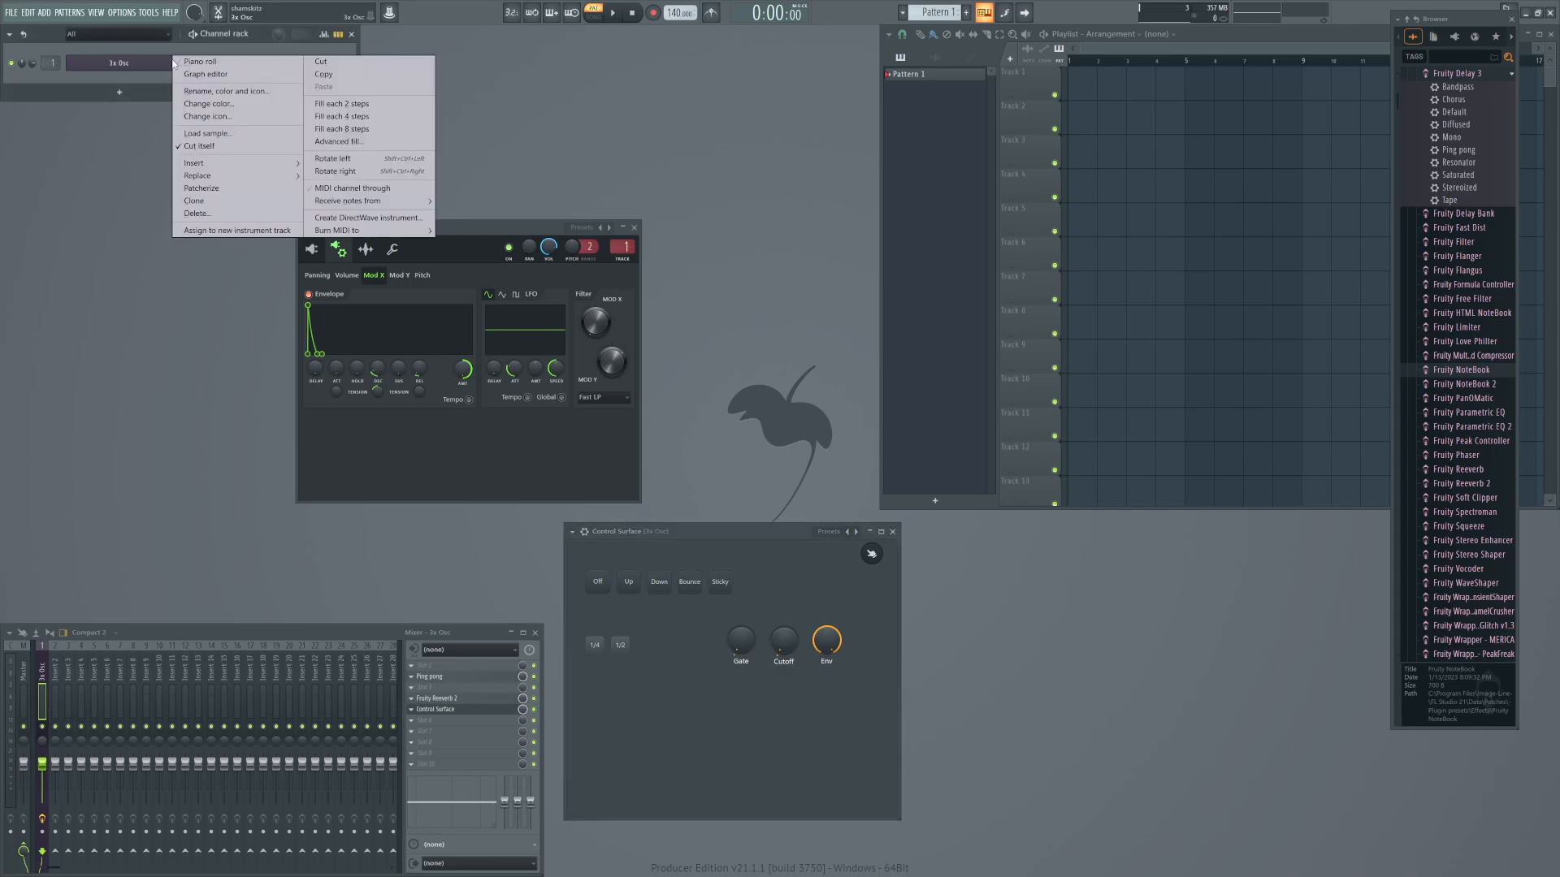
{"action": "left_click", "coordinate": [199, 61]}
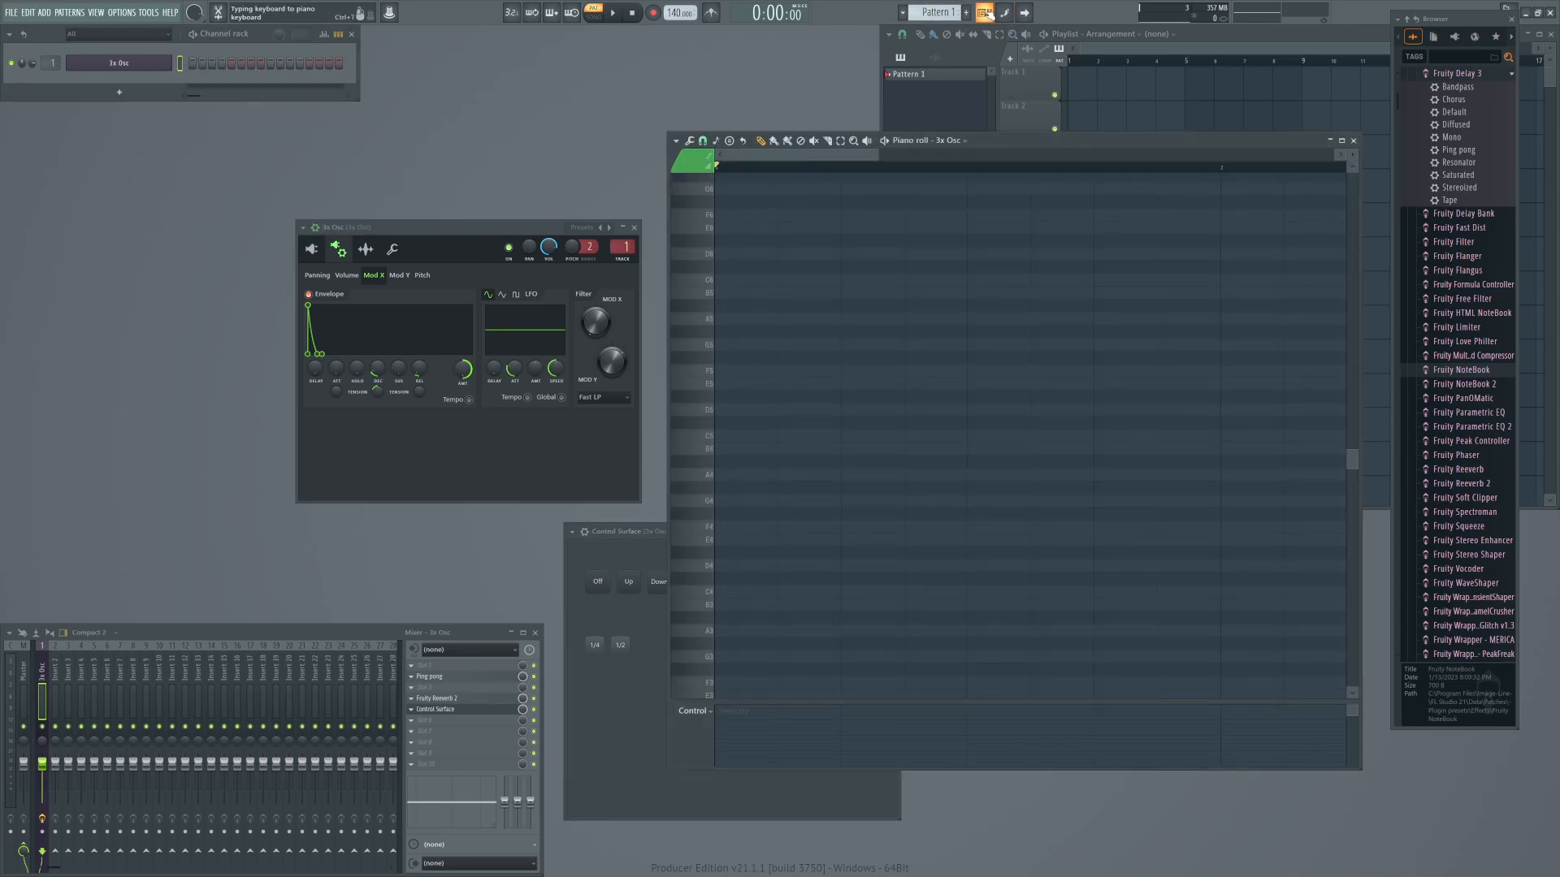
{"action": "left_click", "coordinate": [986, 13]}
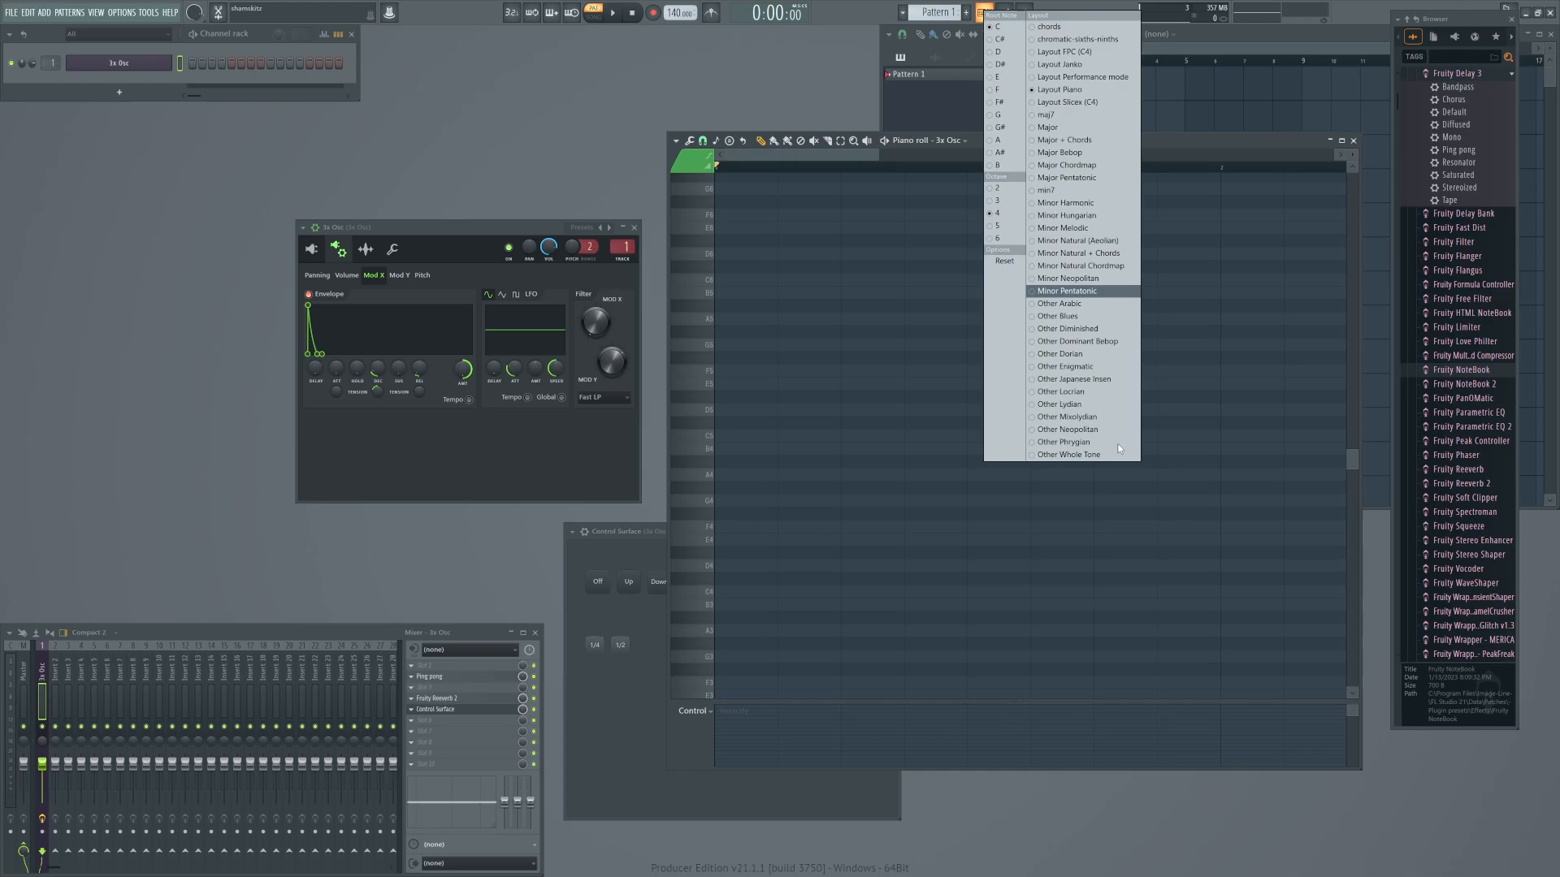
{"action": "left_click", "coordinate": [1078, 269]}
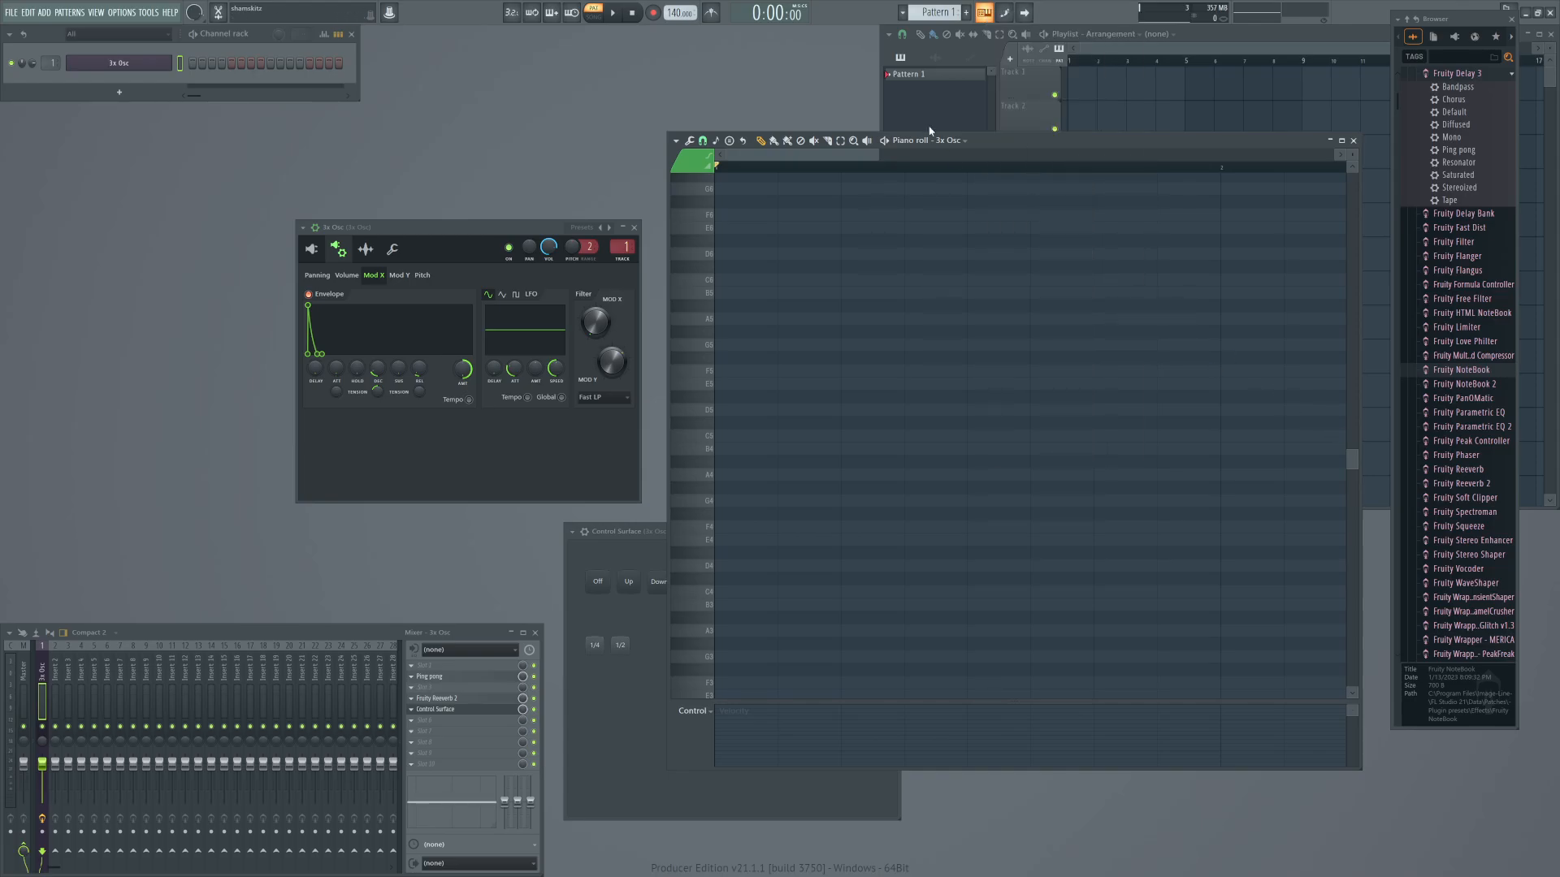
Bring the Control Surface in front of the piano roll and adjust its knobs, including Gate, while auditioning the synth.
{"action": "double_click", "coordinate": [1051, 142]}
{"action": "double_click", "coordinate": [1006, 34]}
{"action": "left_click", "coordinate": [615, 673]}
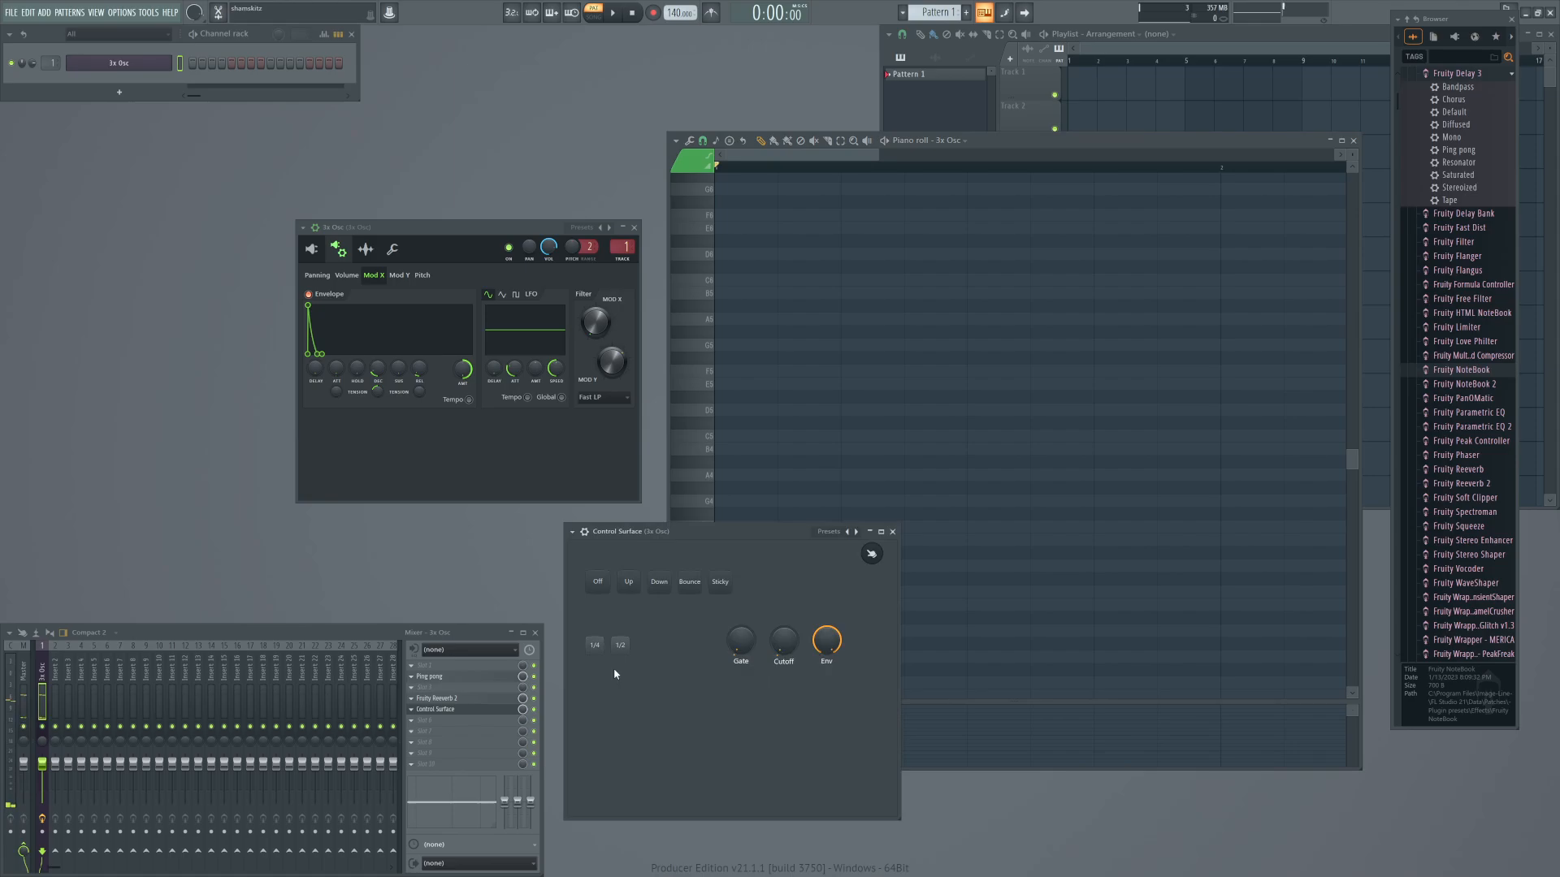
{"action": "left_click", "coordinate": [1064, 151]}
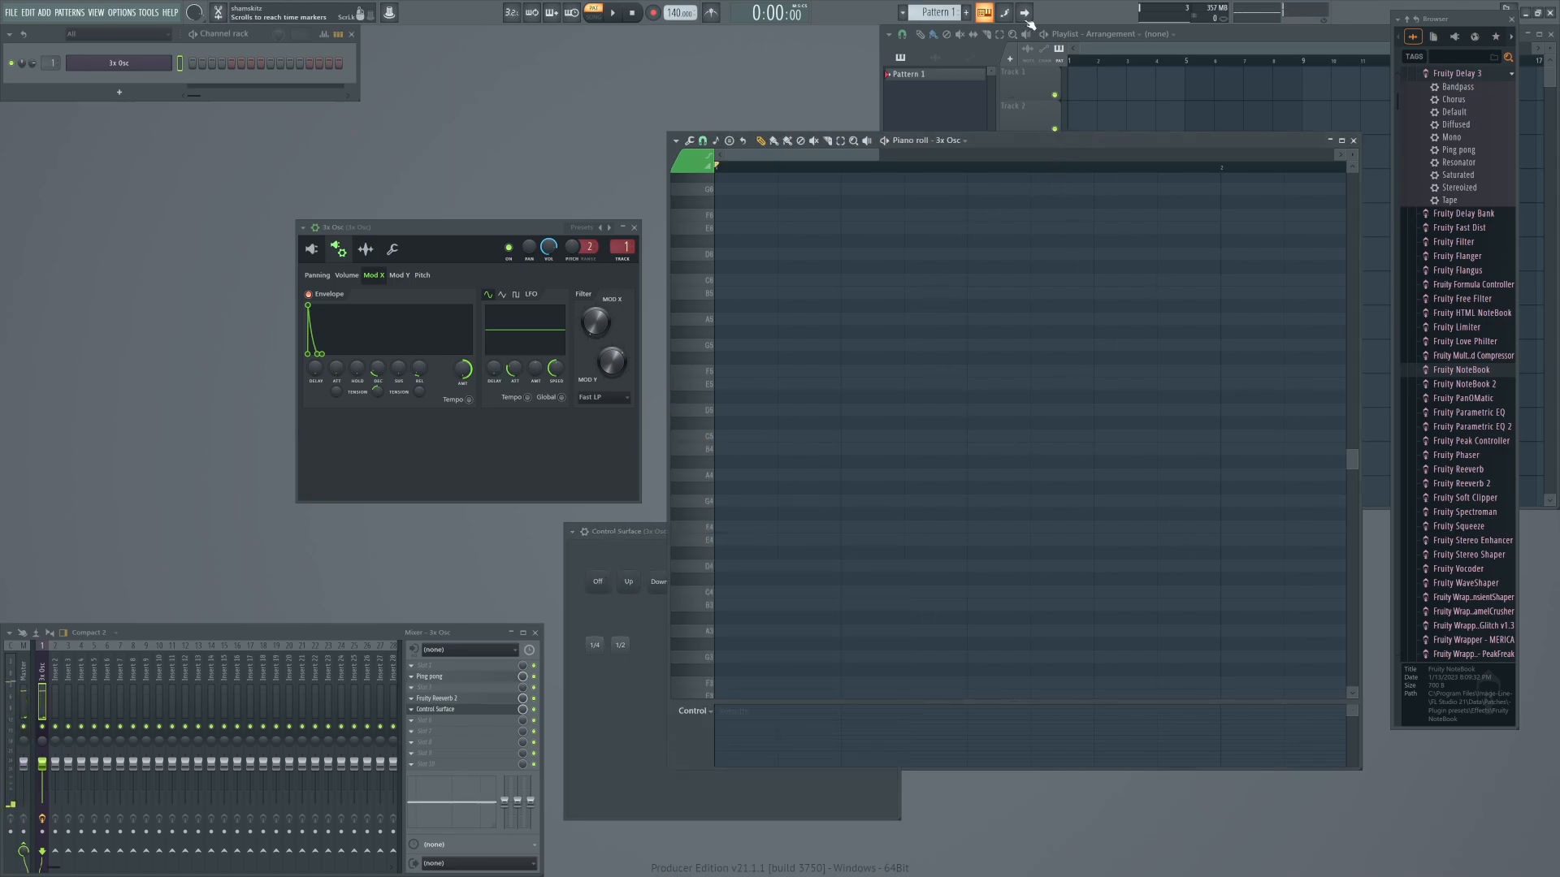
{"action": "left_click", "coordinate": [606, 700]}
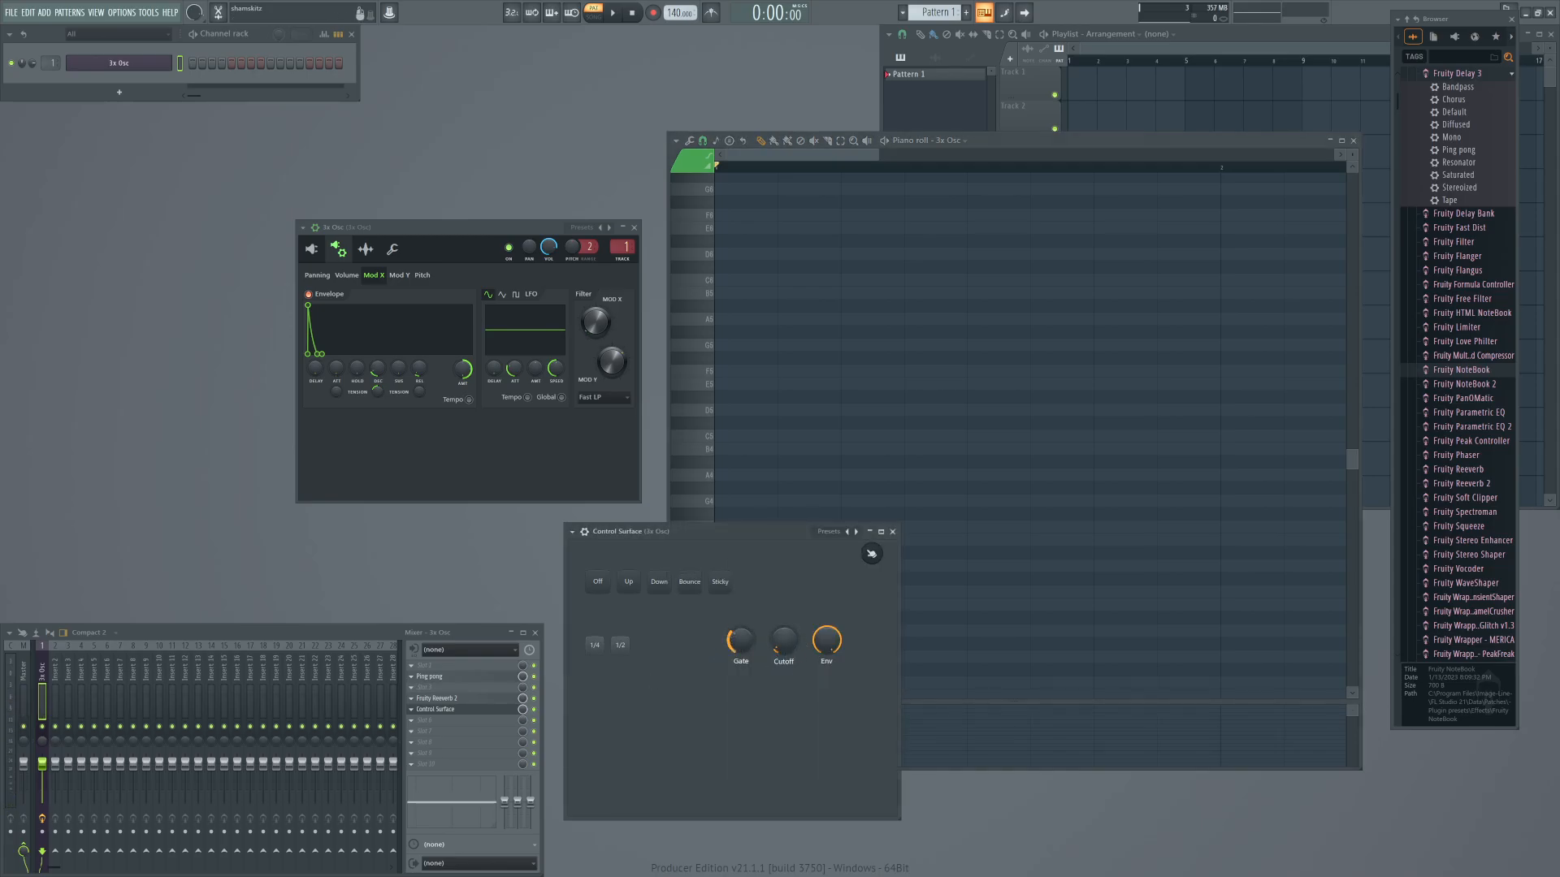
{"action": "left_click_drag", "start_coordinate": [741, 640], "coordinate": [827, 715]}
Step-record four consecutive three-note chords in the piano roll: C minor, G minor, D# major and G minor.
{"action": "left_click", "coordinate": [1031, 139]}
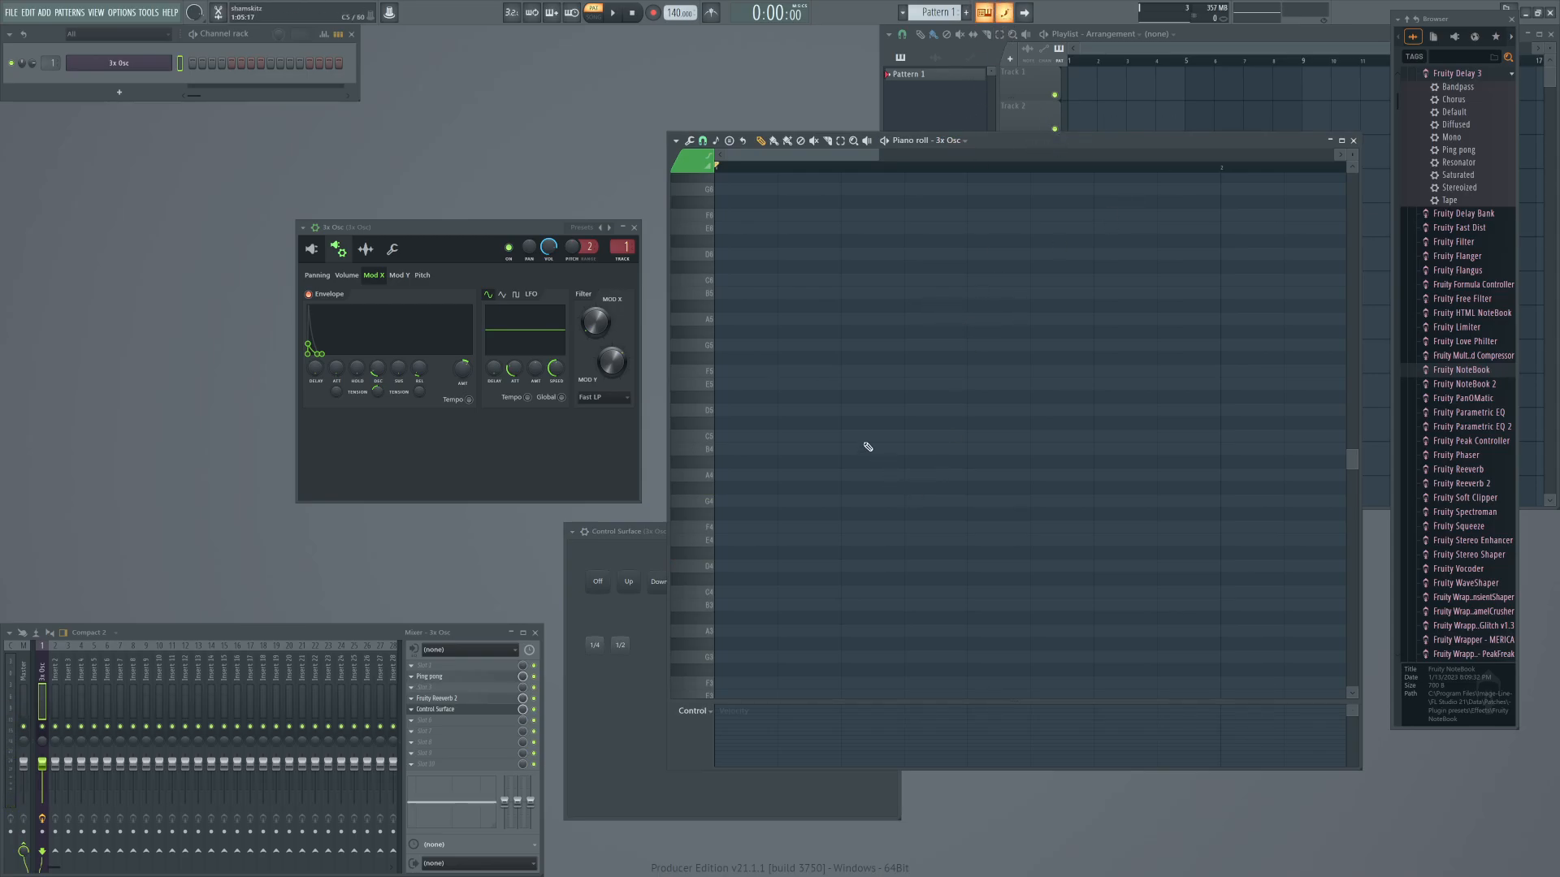
{"action": "key", "text": "q"}
{"action": "key", "text": "b"}
{"action": "key", "text": "3"}
{"action": "key", "text": "b"}
{"action": "key", "text": "j"}
{"action": "key", "text": "w"}
{"action": "key", "text": "b"}
{"action": "key", "text": "j"}
{"action": "key", "text": "3"}
{"action": "key", "text": "j"}
{"action": "key", "text": "w"}
{"action": "key", "text": "t"}
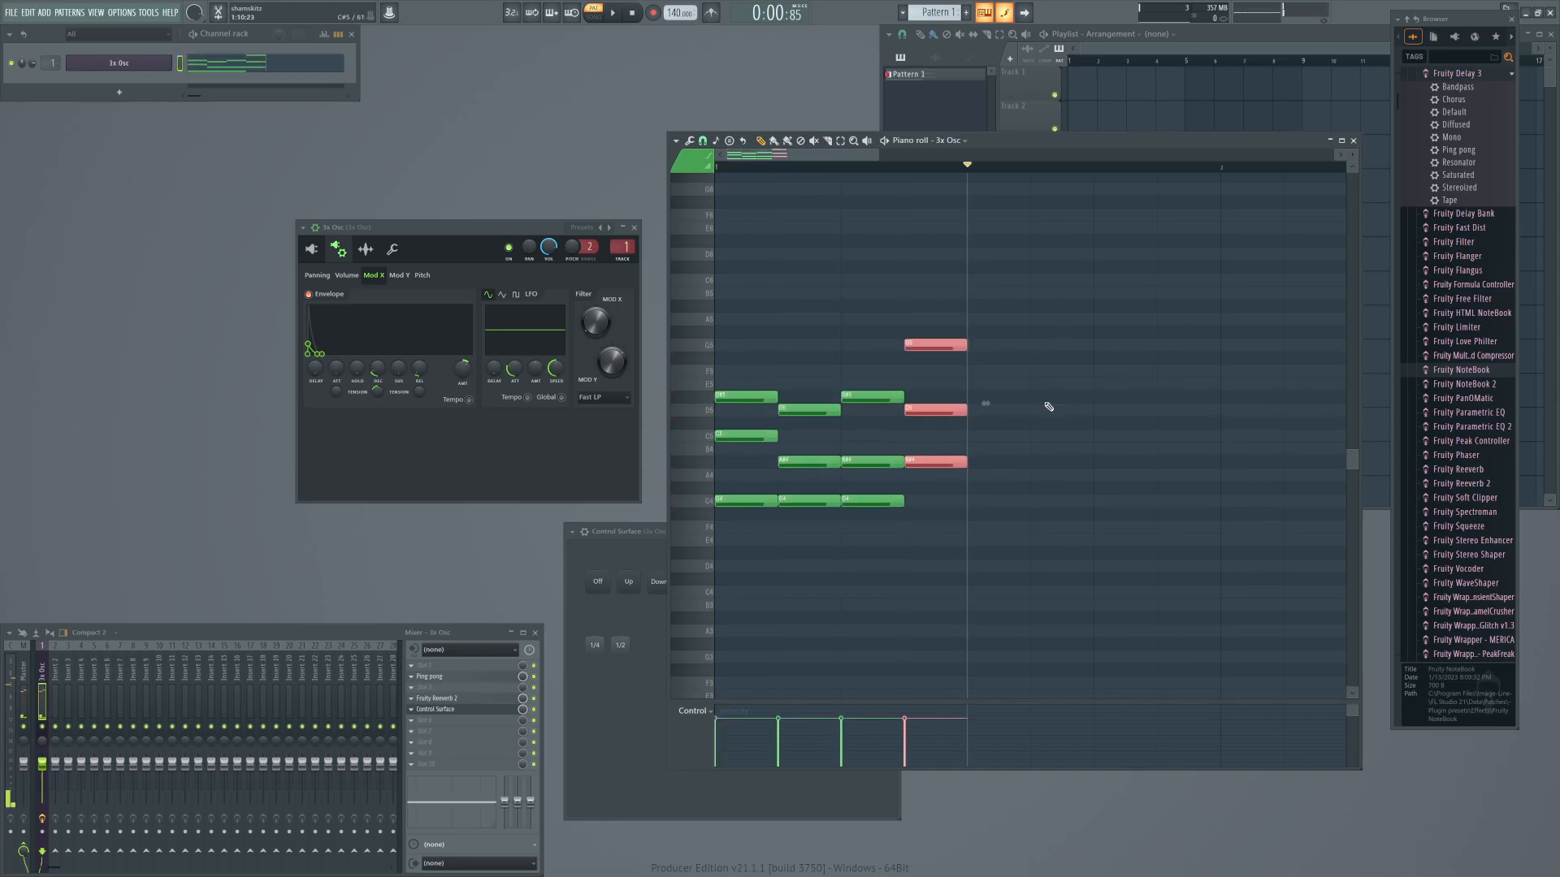
Select all the chord notes, stretch them to several times their length and close the piano roll.
{"action": "left_click_drag", "start_coordinate": [1040, 265], "coordinate": [717, 645]}
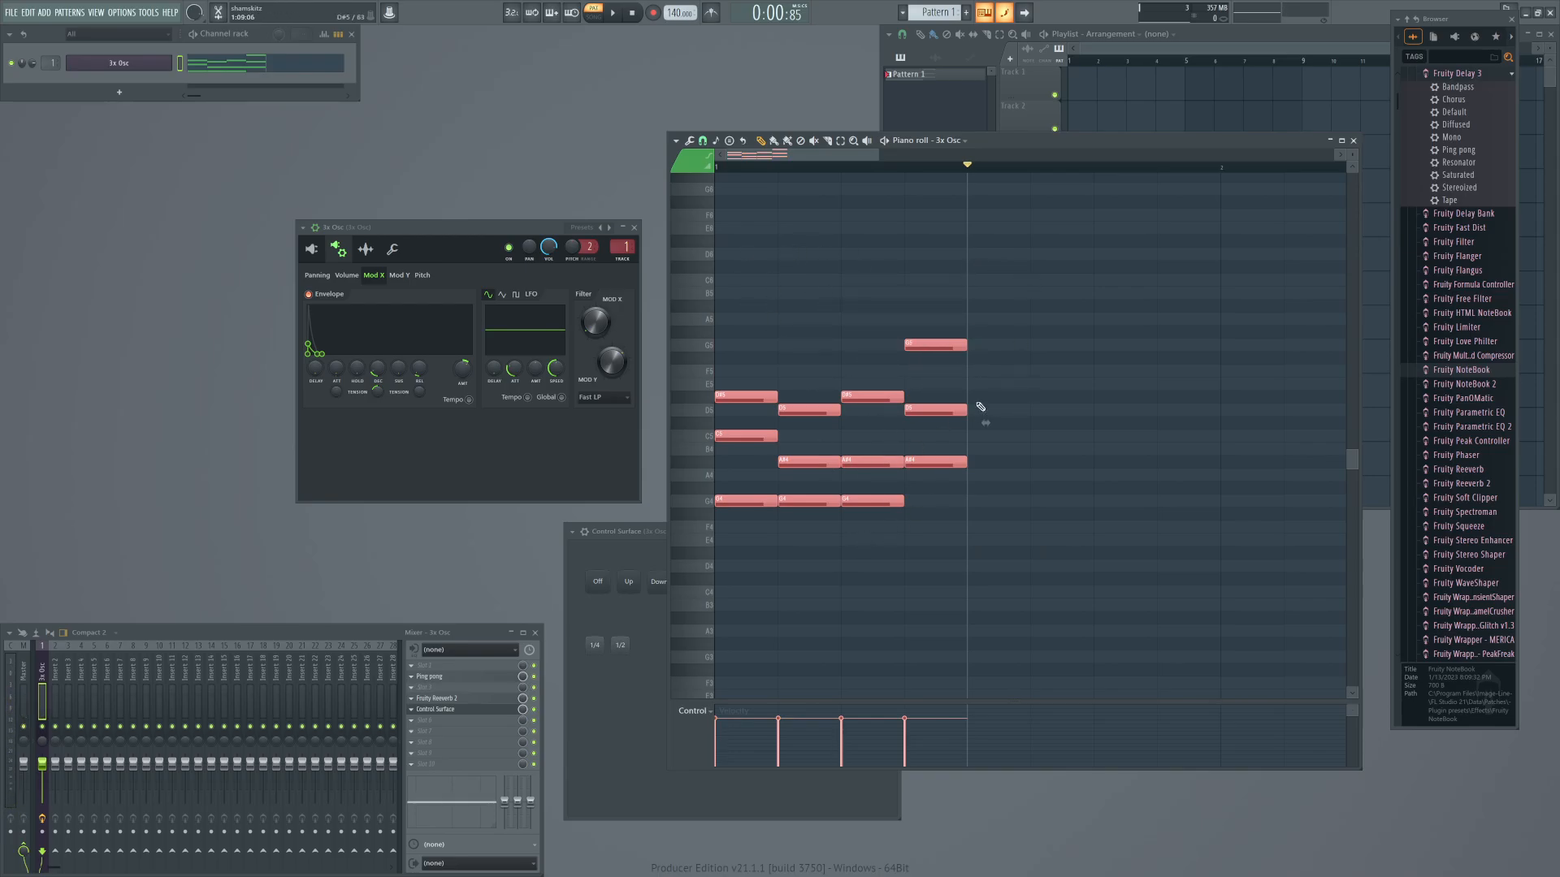
{"action": "left_click_drag", "start_coordinate": [983, 421], "coordinate": [1150, 491]}
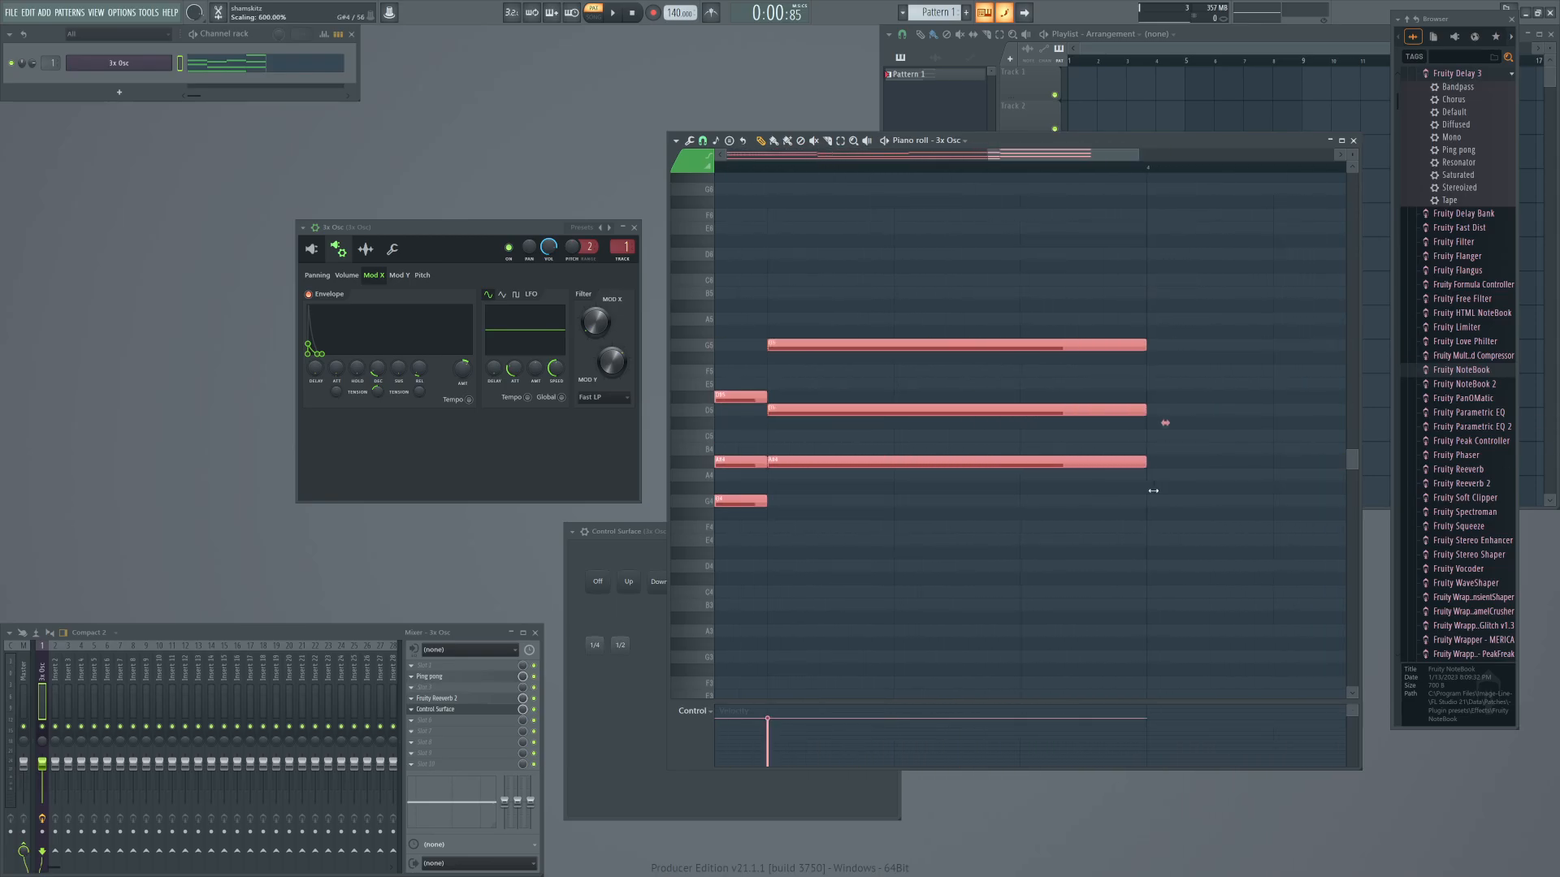
{"action": "left_click", "coordinate": [1352, 140]}
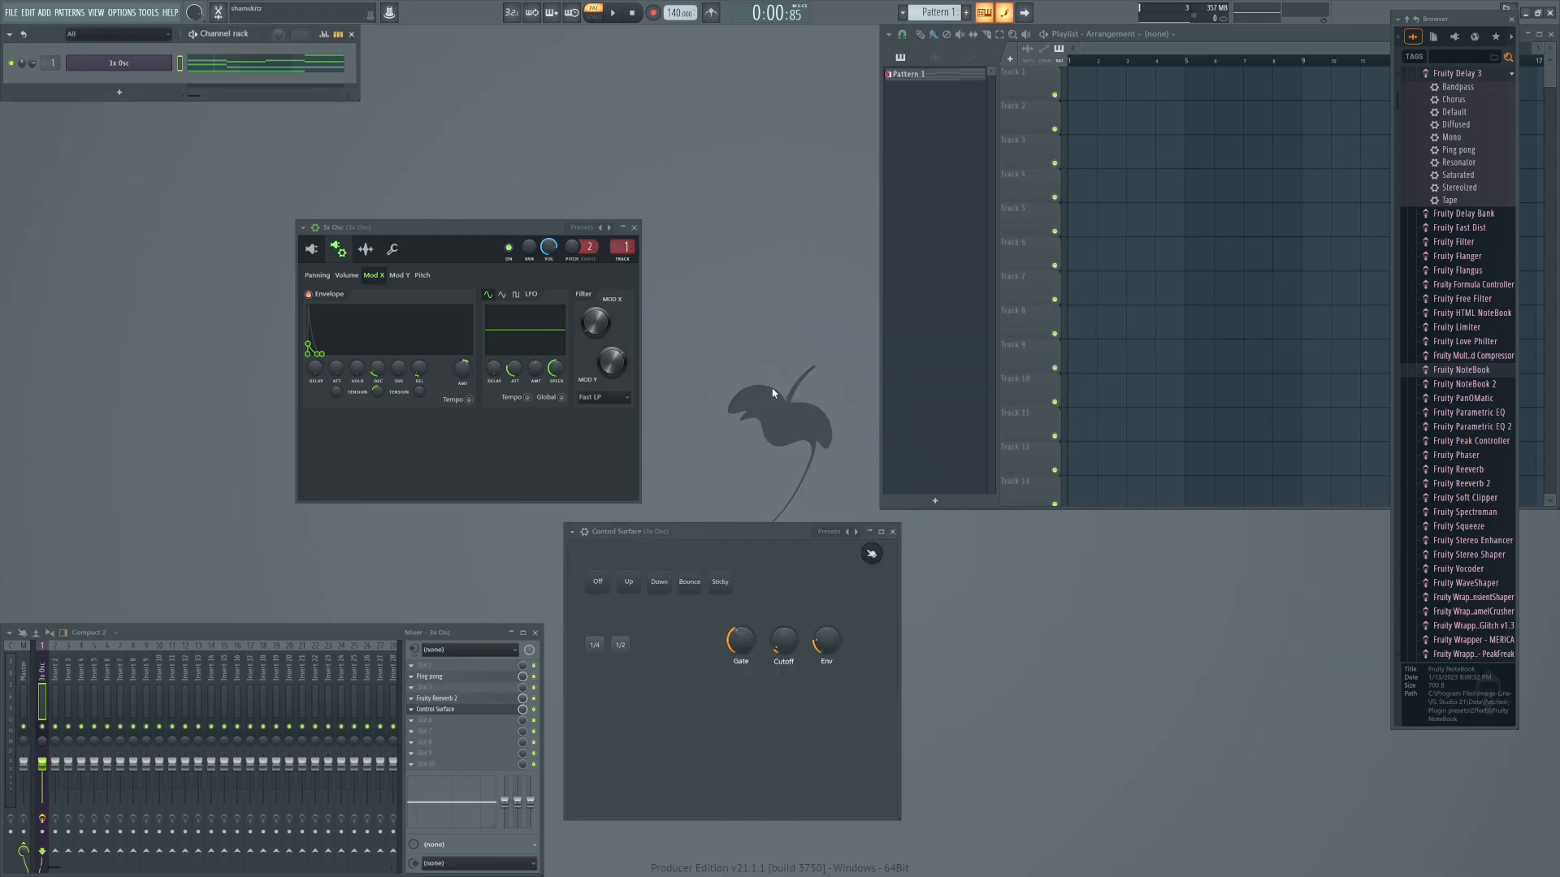
Play the pattern while adjusting oscillator 1's coarse pitch and turning up the Gate knob.
{"action": "key", "text": "space"}
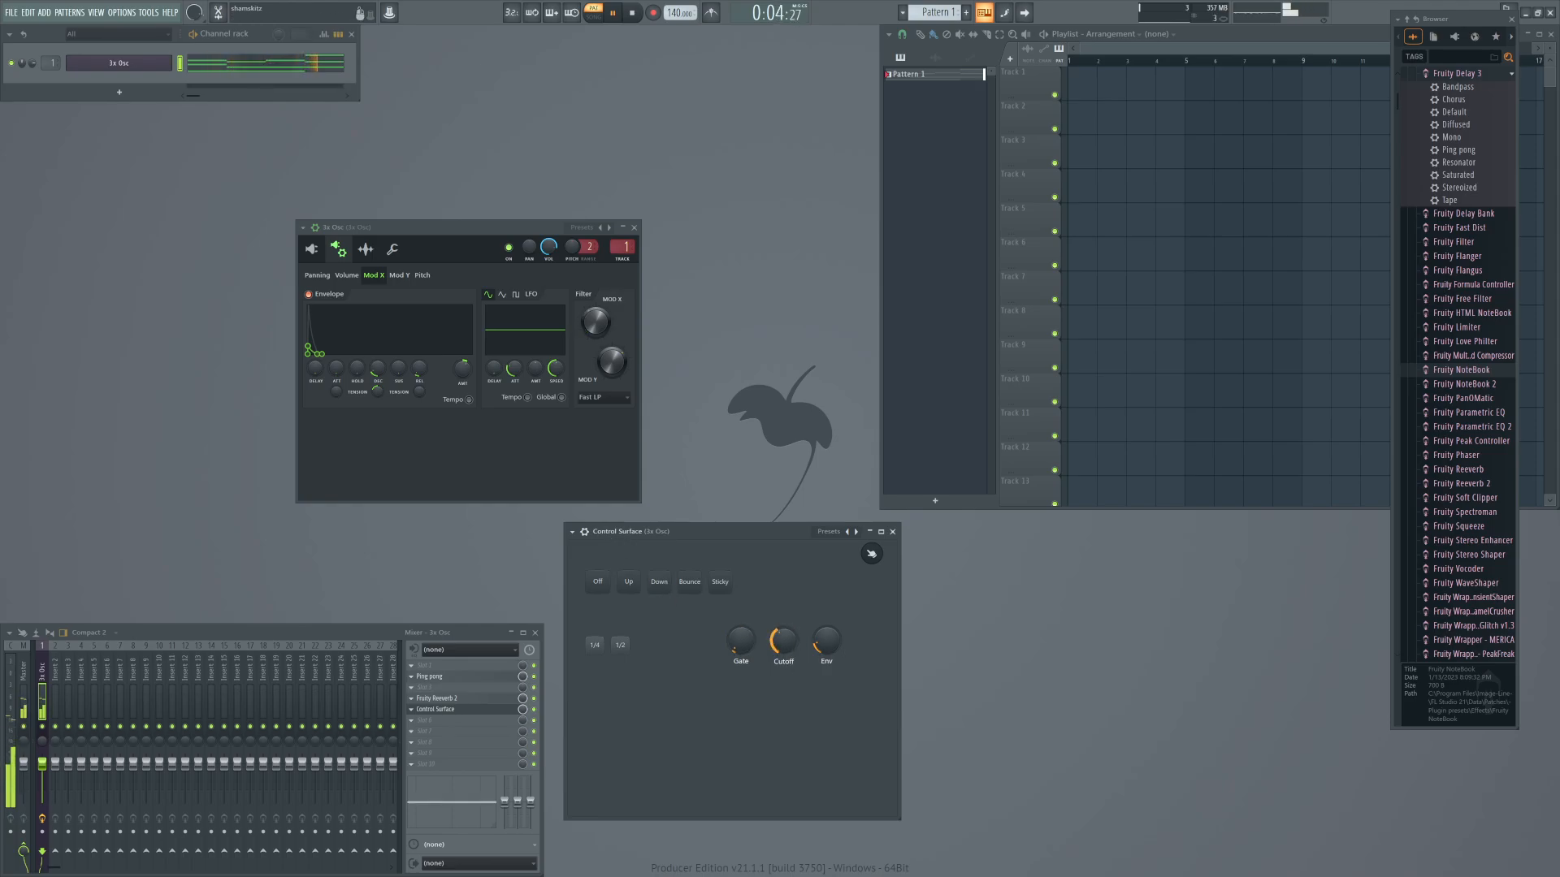
{"action": "left_click", "coordinate": [311, 248]}
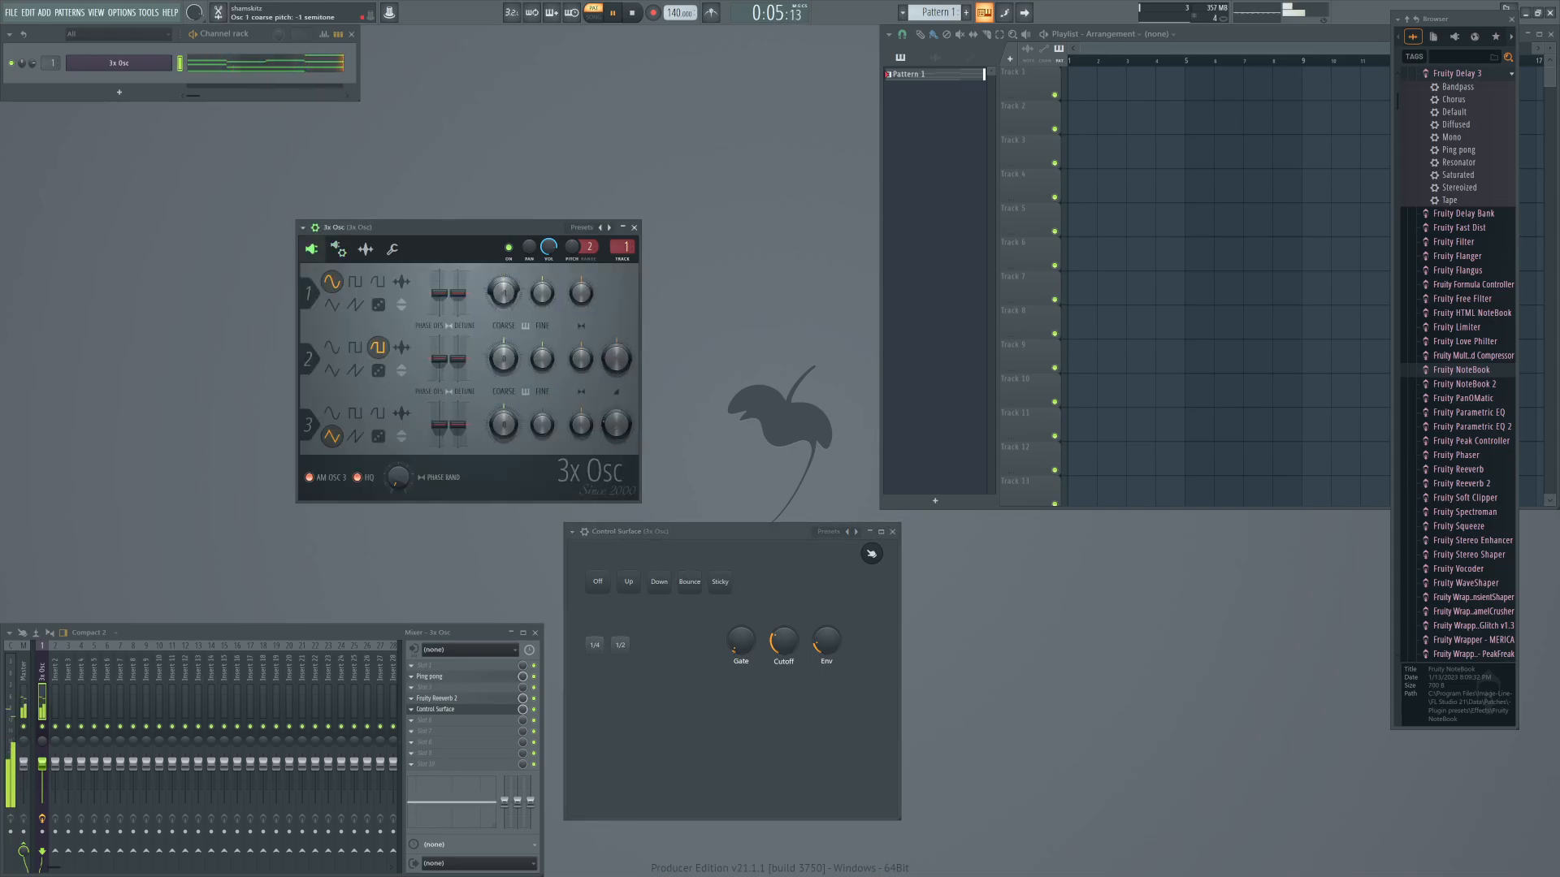
{"action": "left_click_drag", "start_coordinate": [505, 294], "coordinate": [505, 287]}
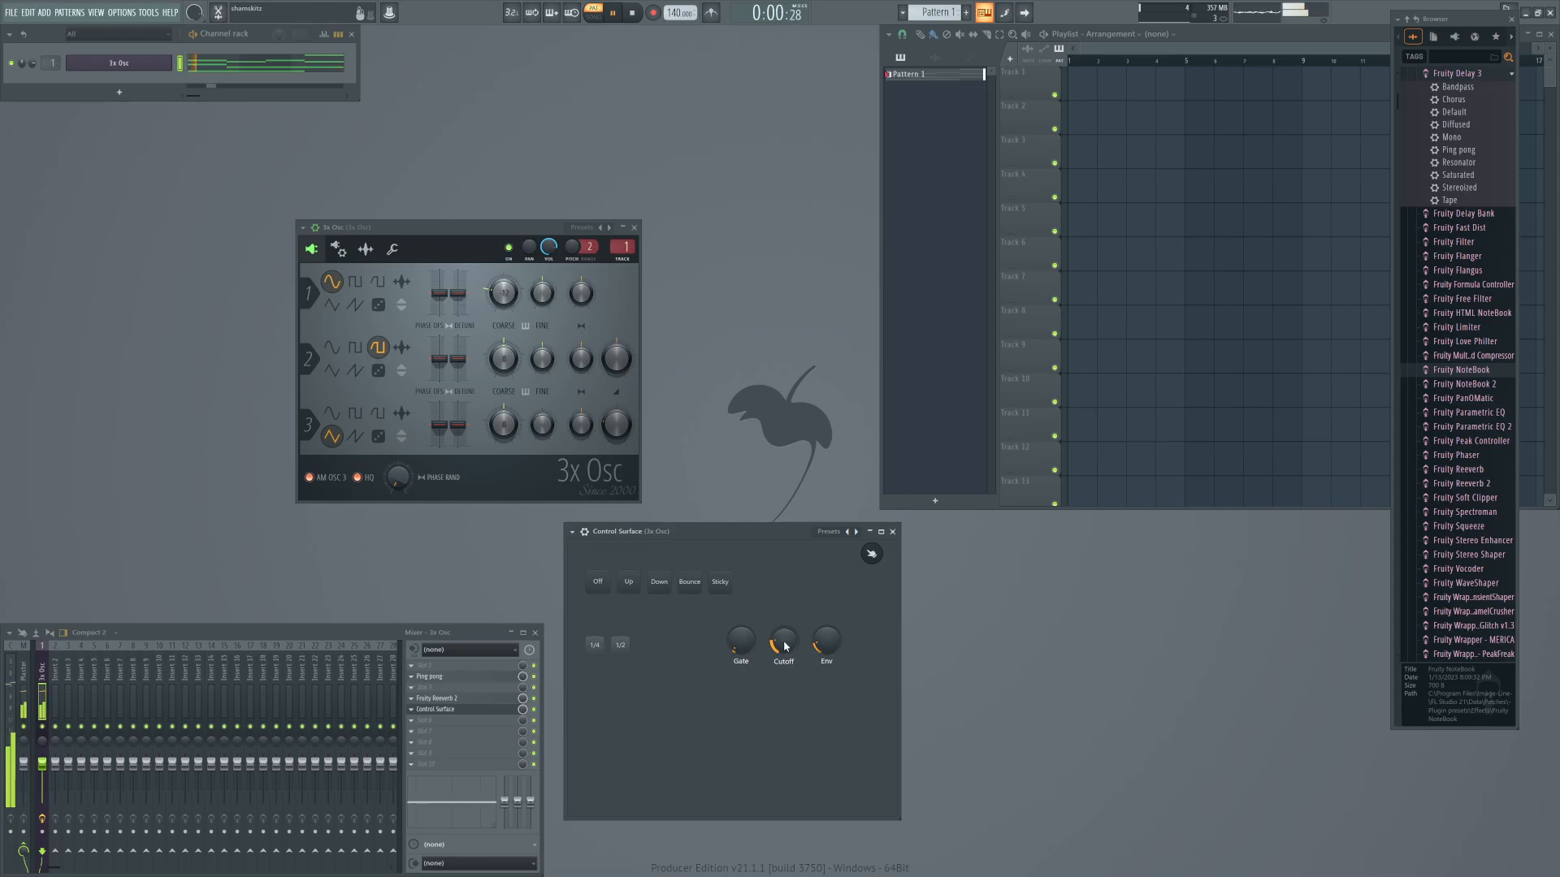
{"action": "left_click_drag", "start_coordinate": [743, 629], "coordinate": [742, 593]}
Set all three oscillators to the square wave and adjust oscillator 2's coarse pitch.
{"action": "left_click", "coordinate": [355, 412]}
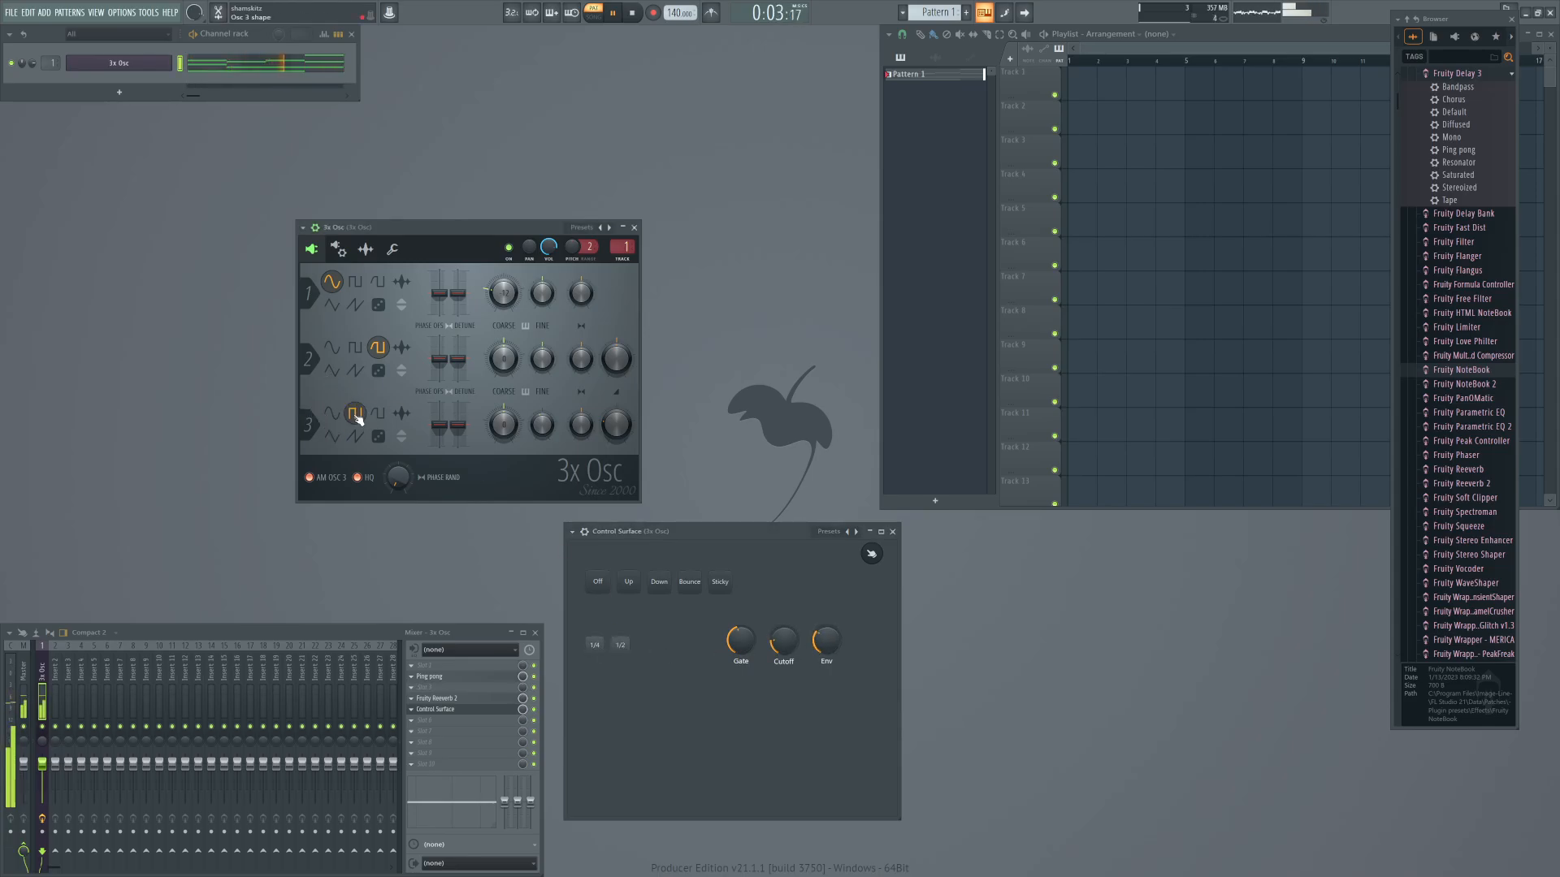
{"action": "left_click", "coordinate": [355, 347]}
{"action": "left_click", "coordinate": [357, 283]}
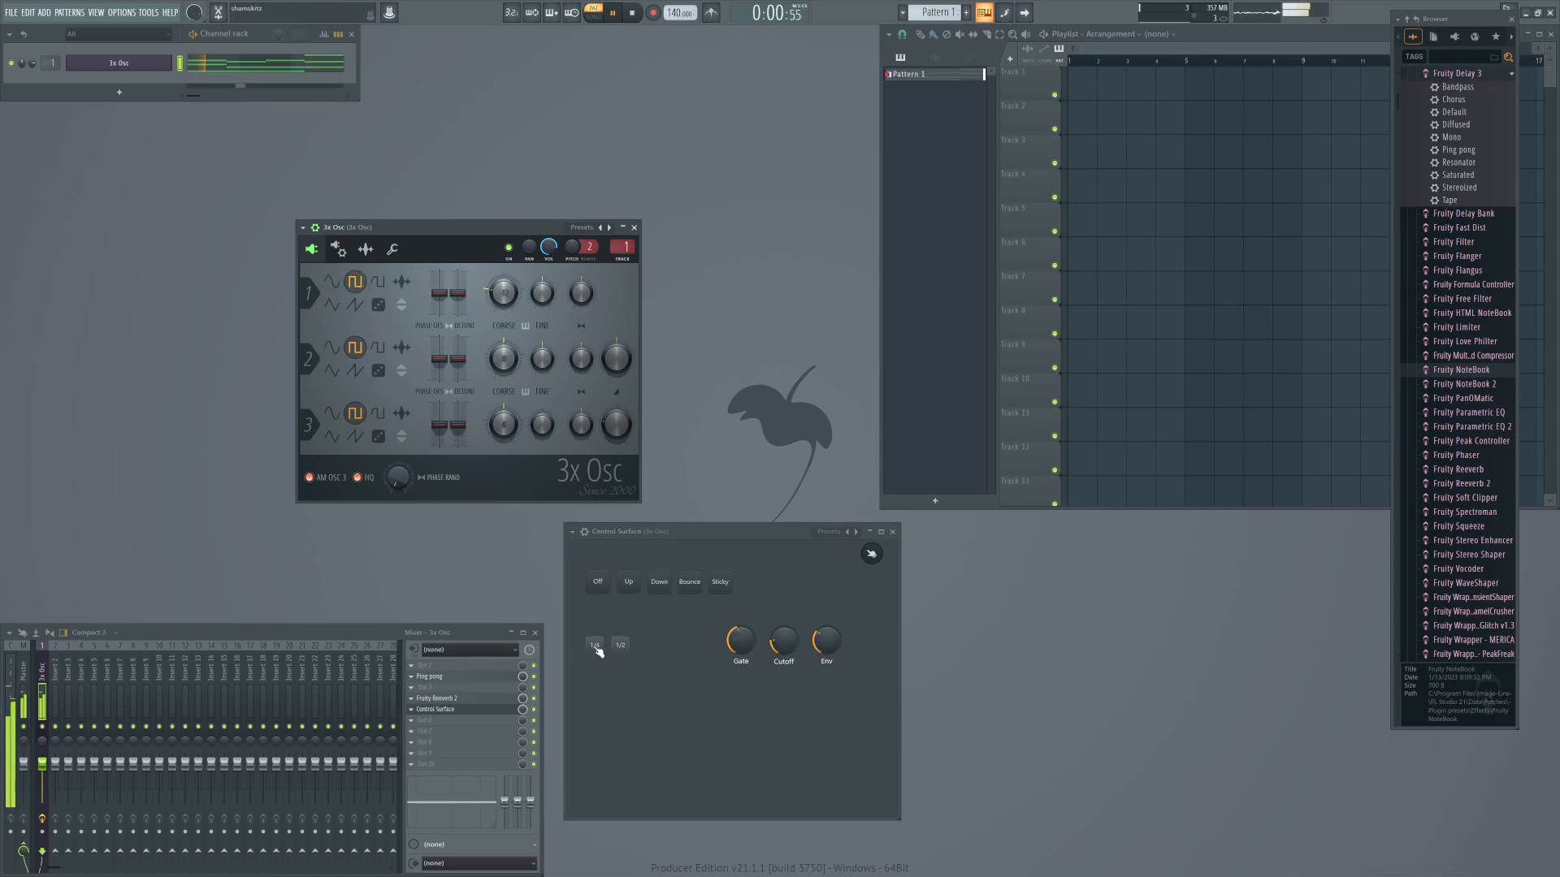
{"action": "left_click_drag", "start_coordinate": [503, 358], "coordinate": [513, 391]}
Trigger the 1/2 arpeggio division on the Control Surface and turn the Gate knob up to maximum.
{"action": "left_click", "coordinate": [624, 647]}
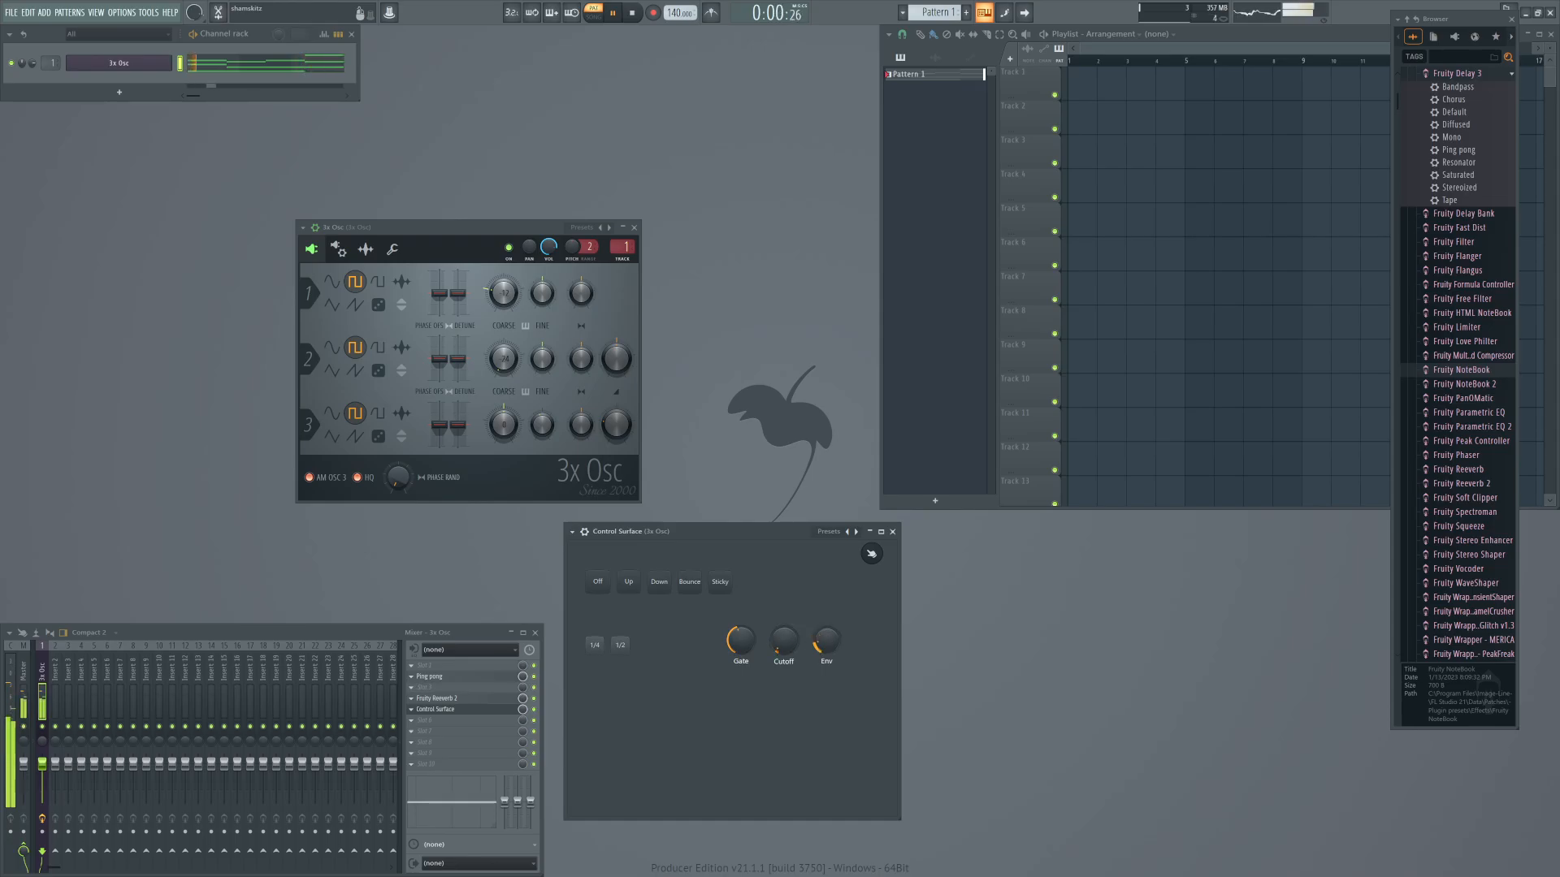
{"action": "left_click_drag", "start_coordinate": [736, 637], "coordinate": [736, 568]}
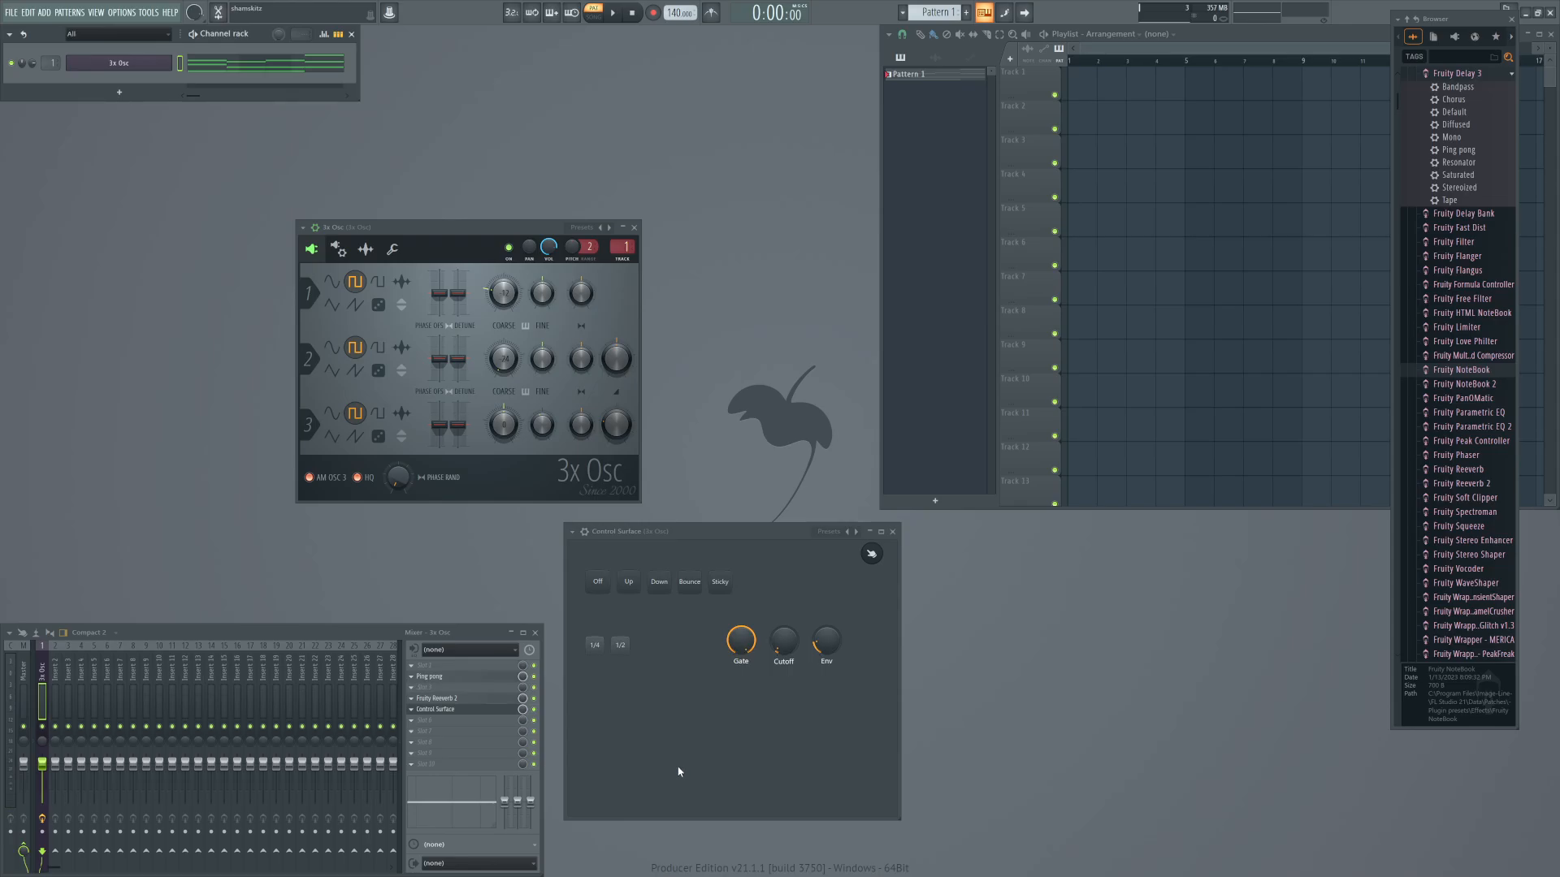
{"action": "key", "text": "alt+Tab"}
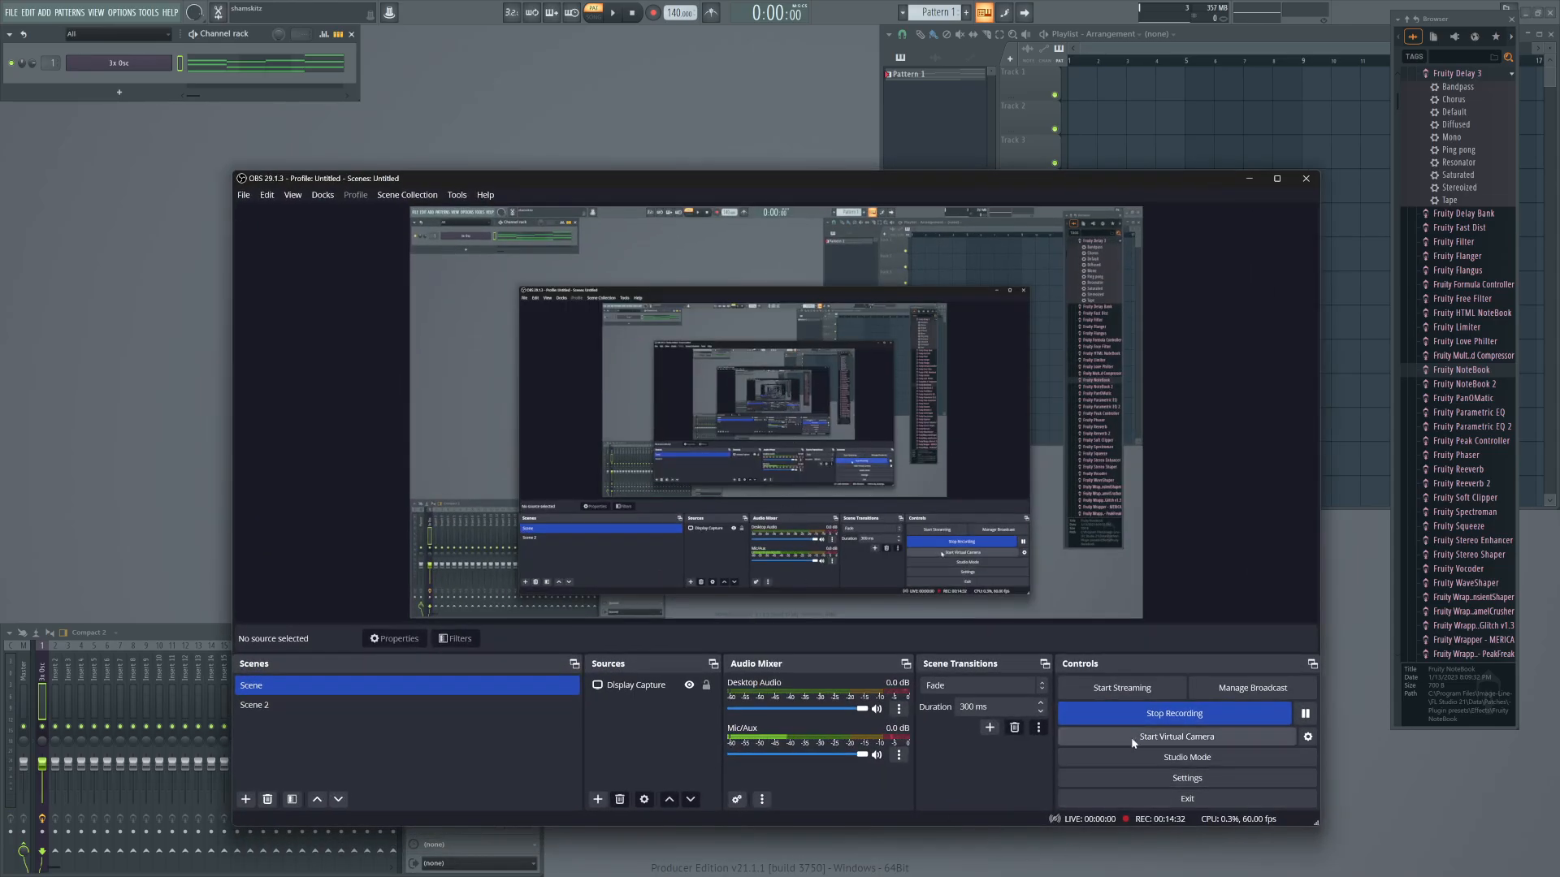